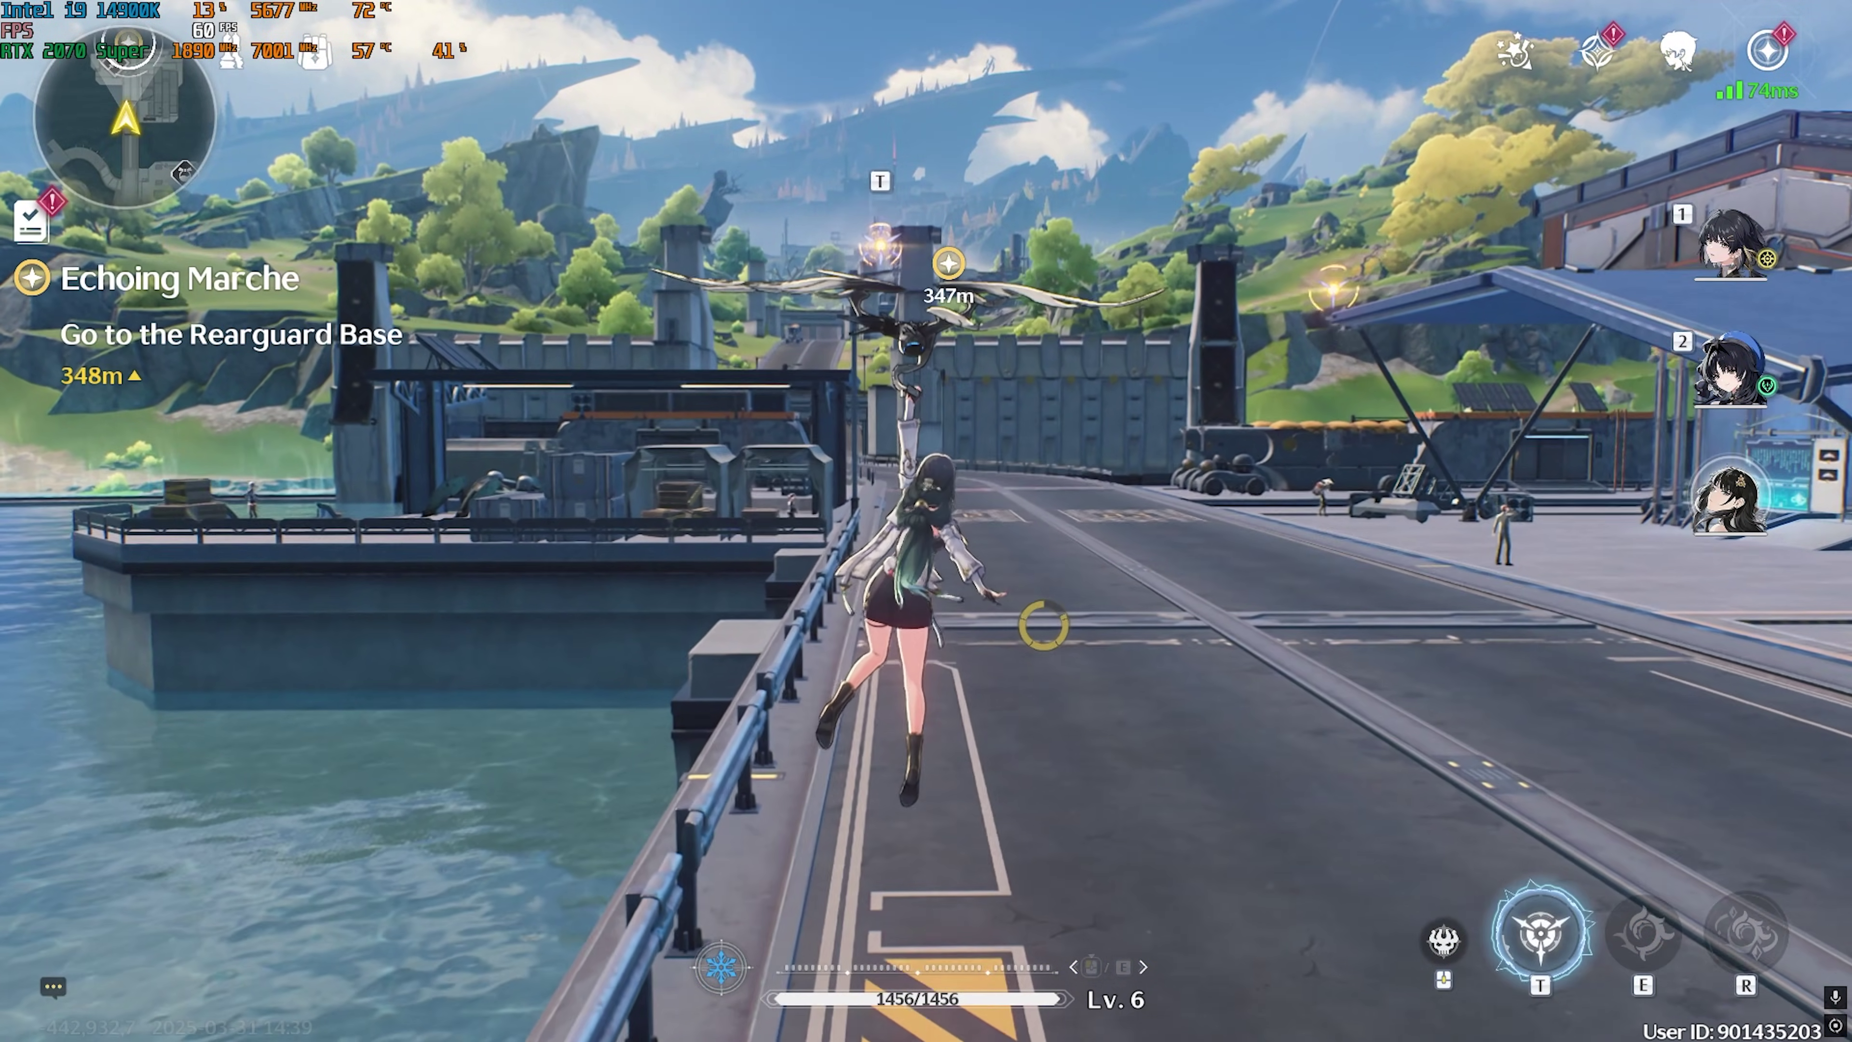
Run the character along the road toward the Rearguard Base marker
key("w")
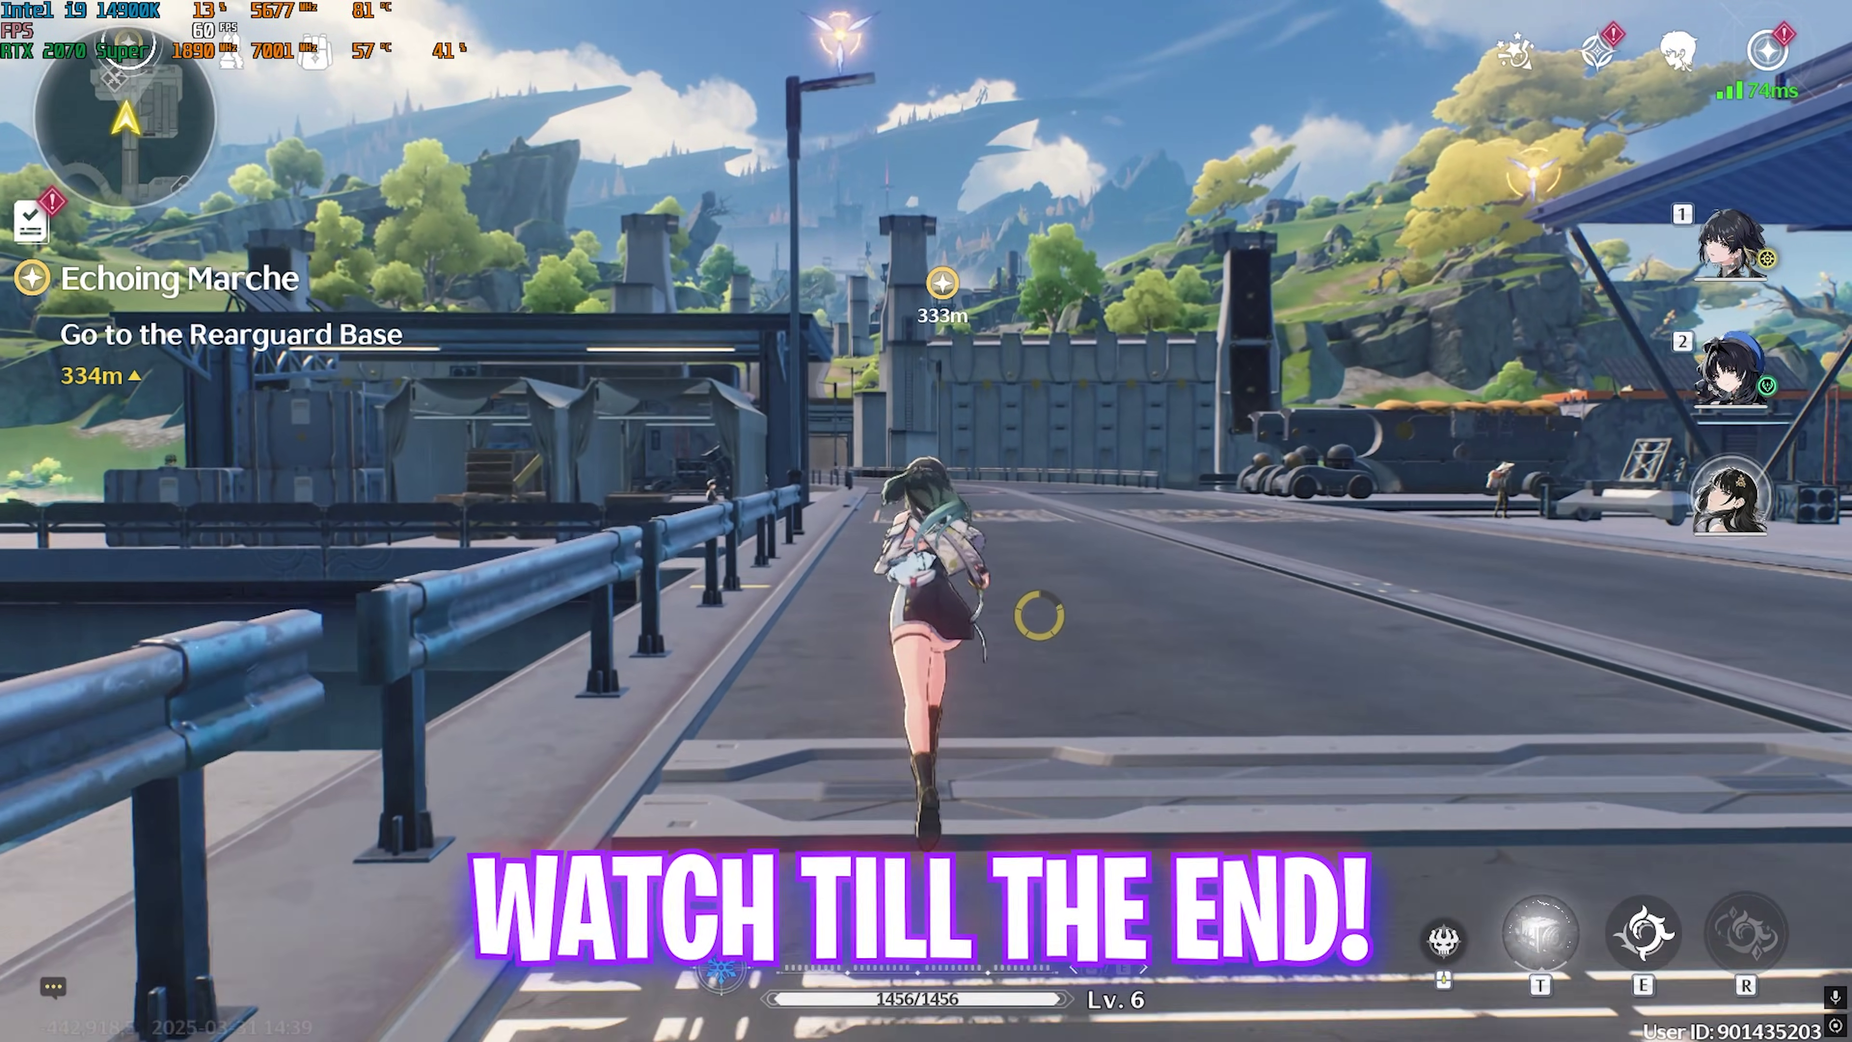
key("w")
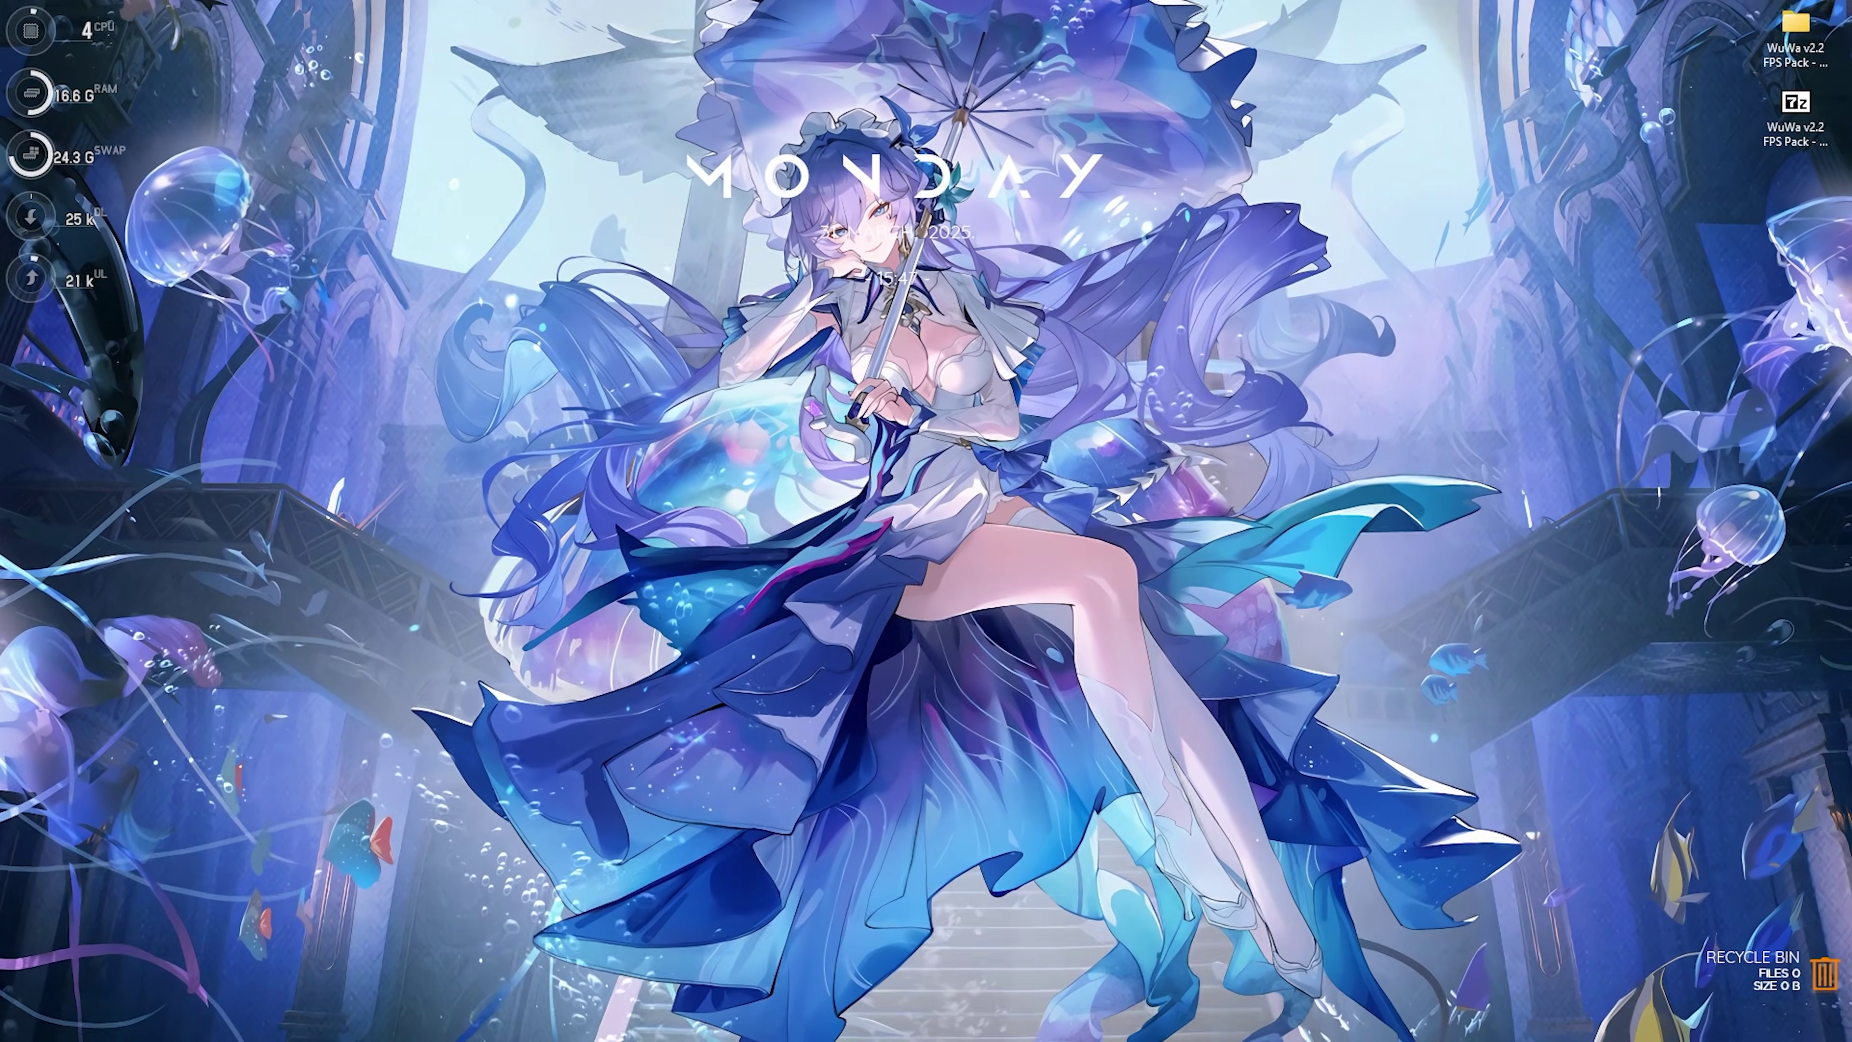
Open Settings and confirm transparency effects are off under Personalization > Colors
key("super")
type("settings")
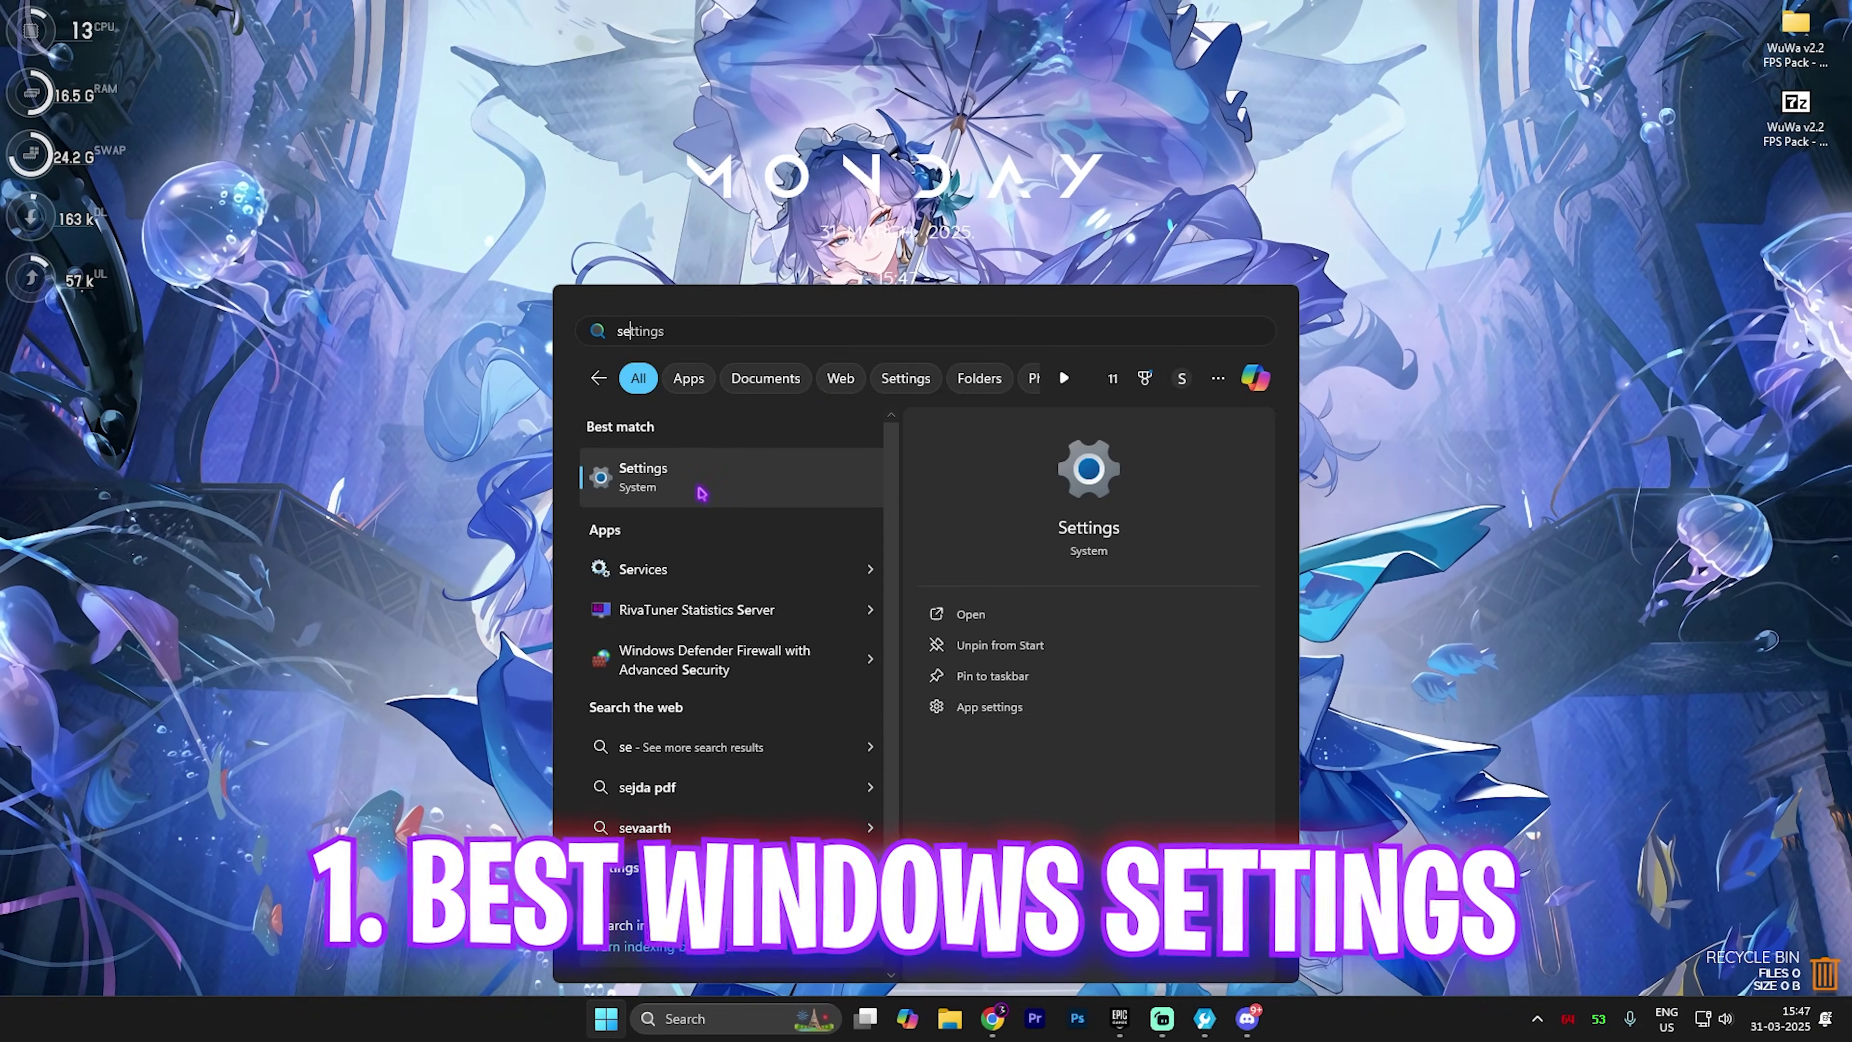
left_click(700, 488)
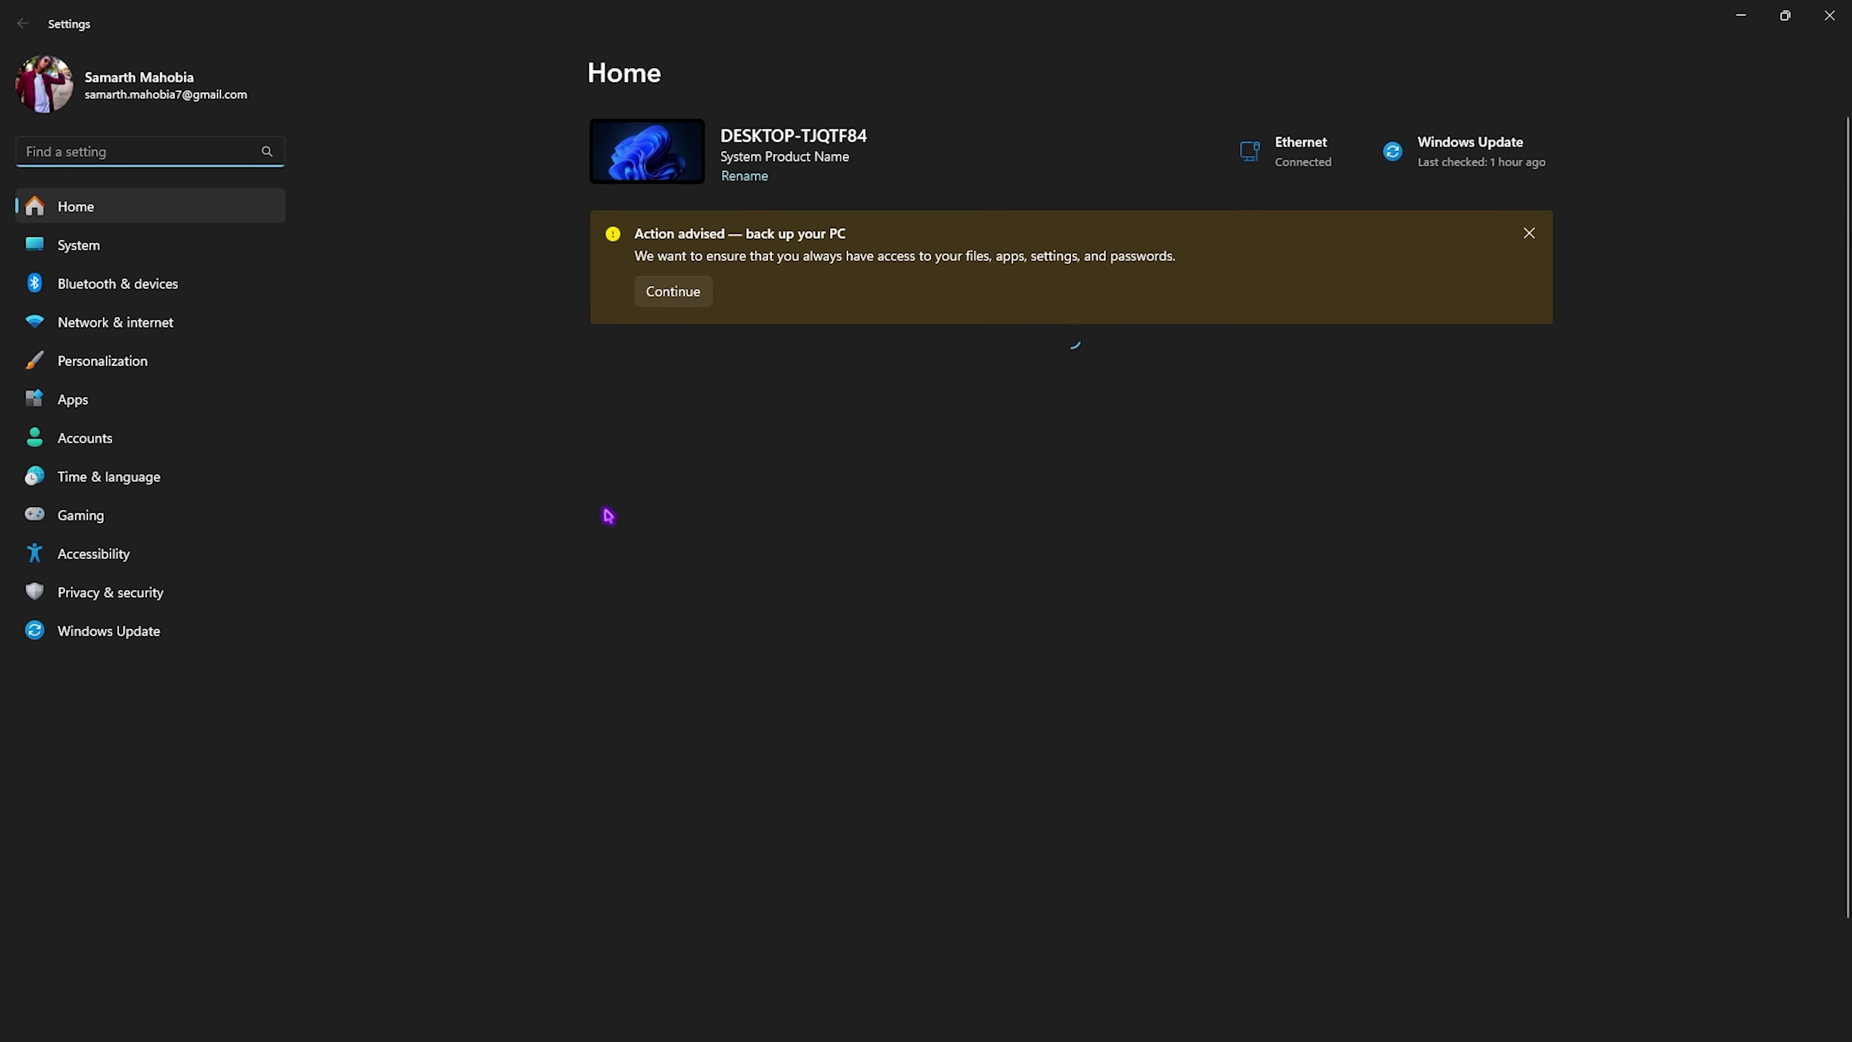
left_click(117, 365)
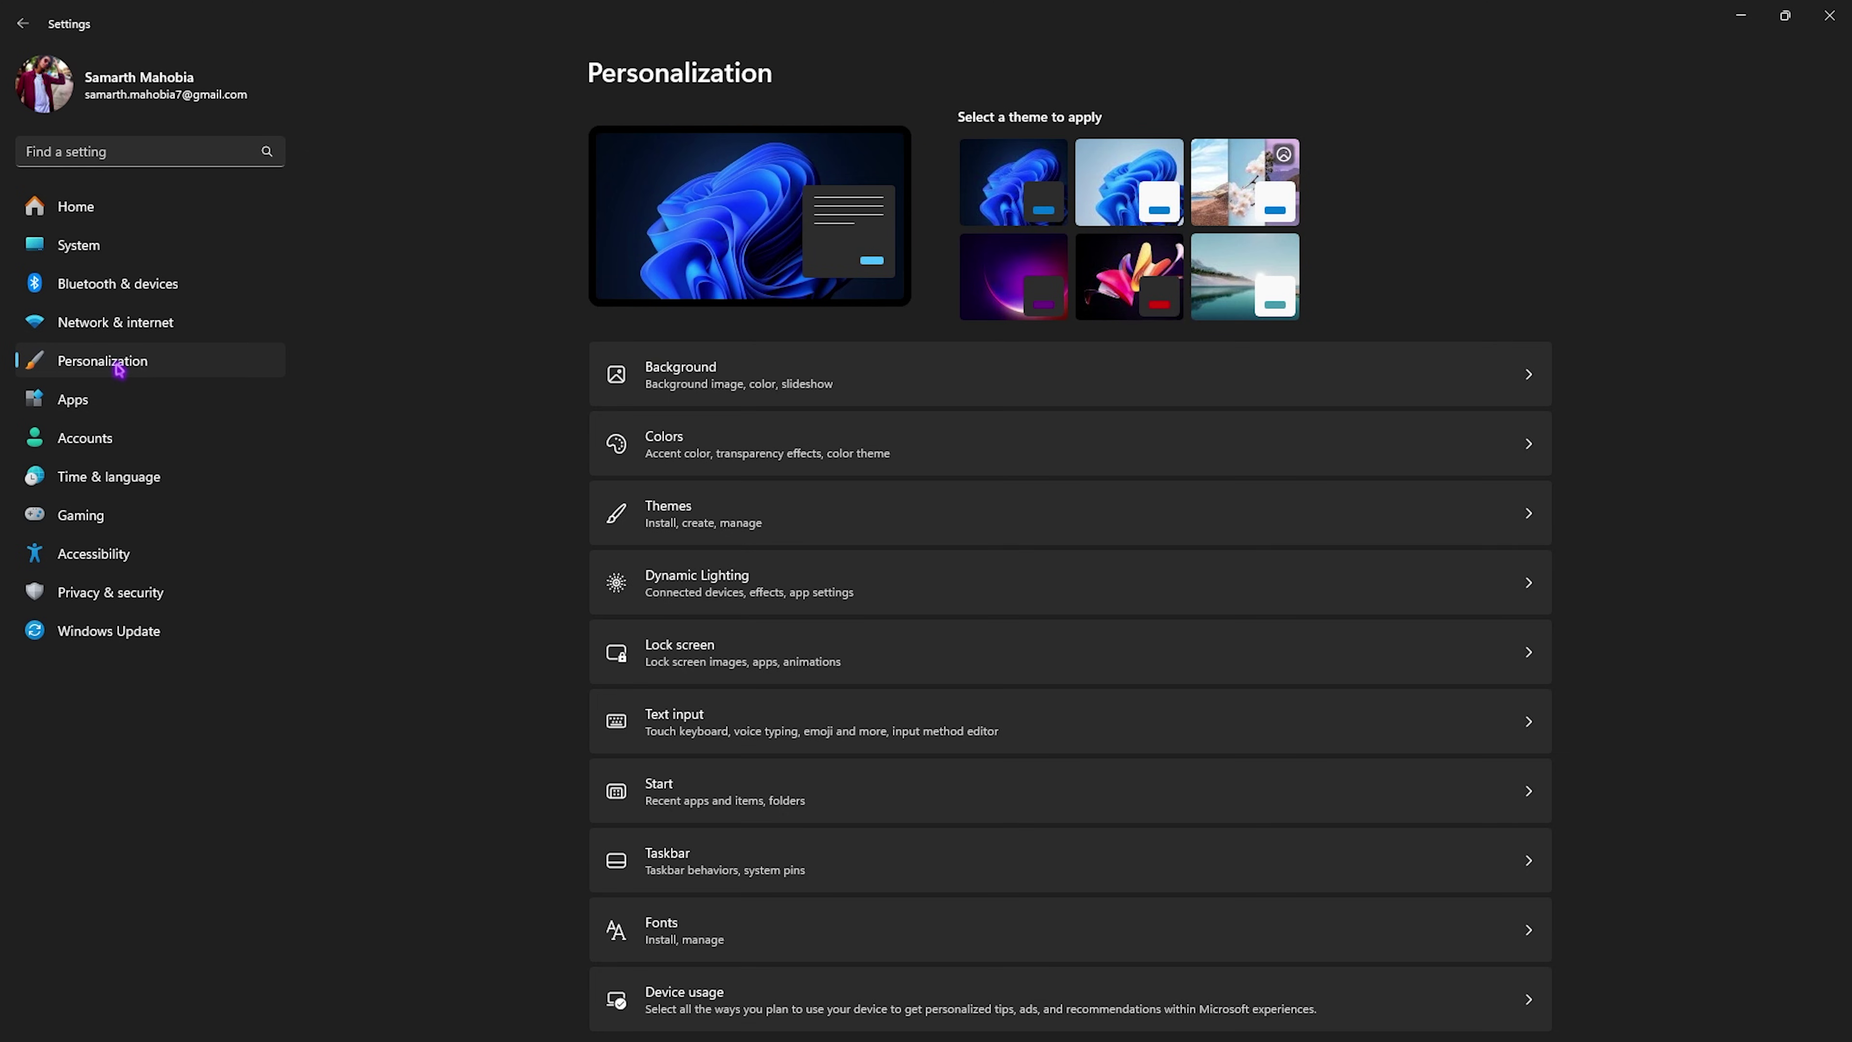
left_click(685, 457)
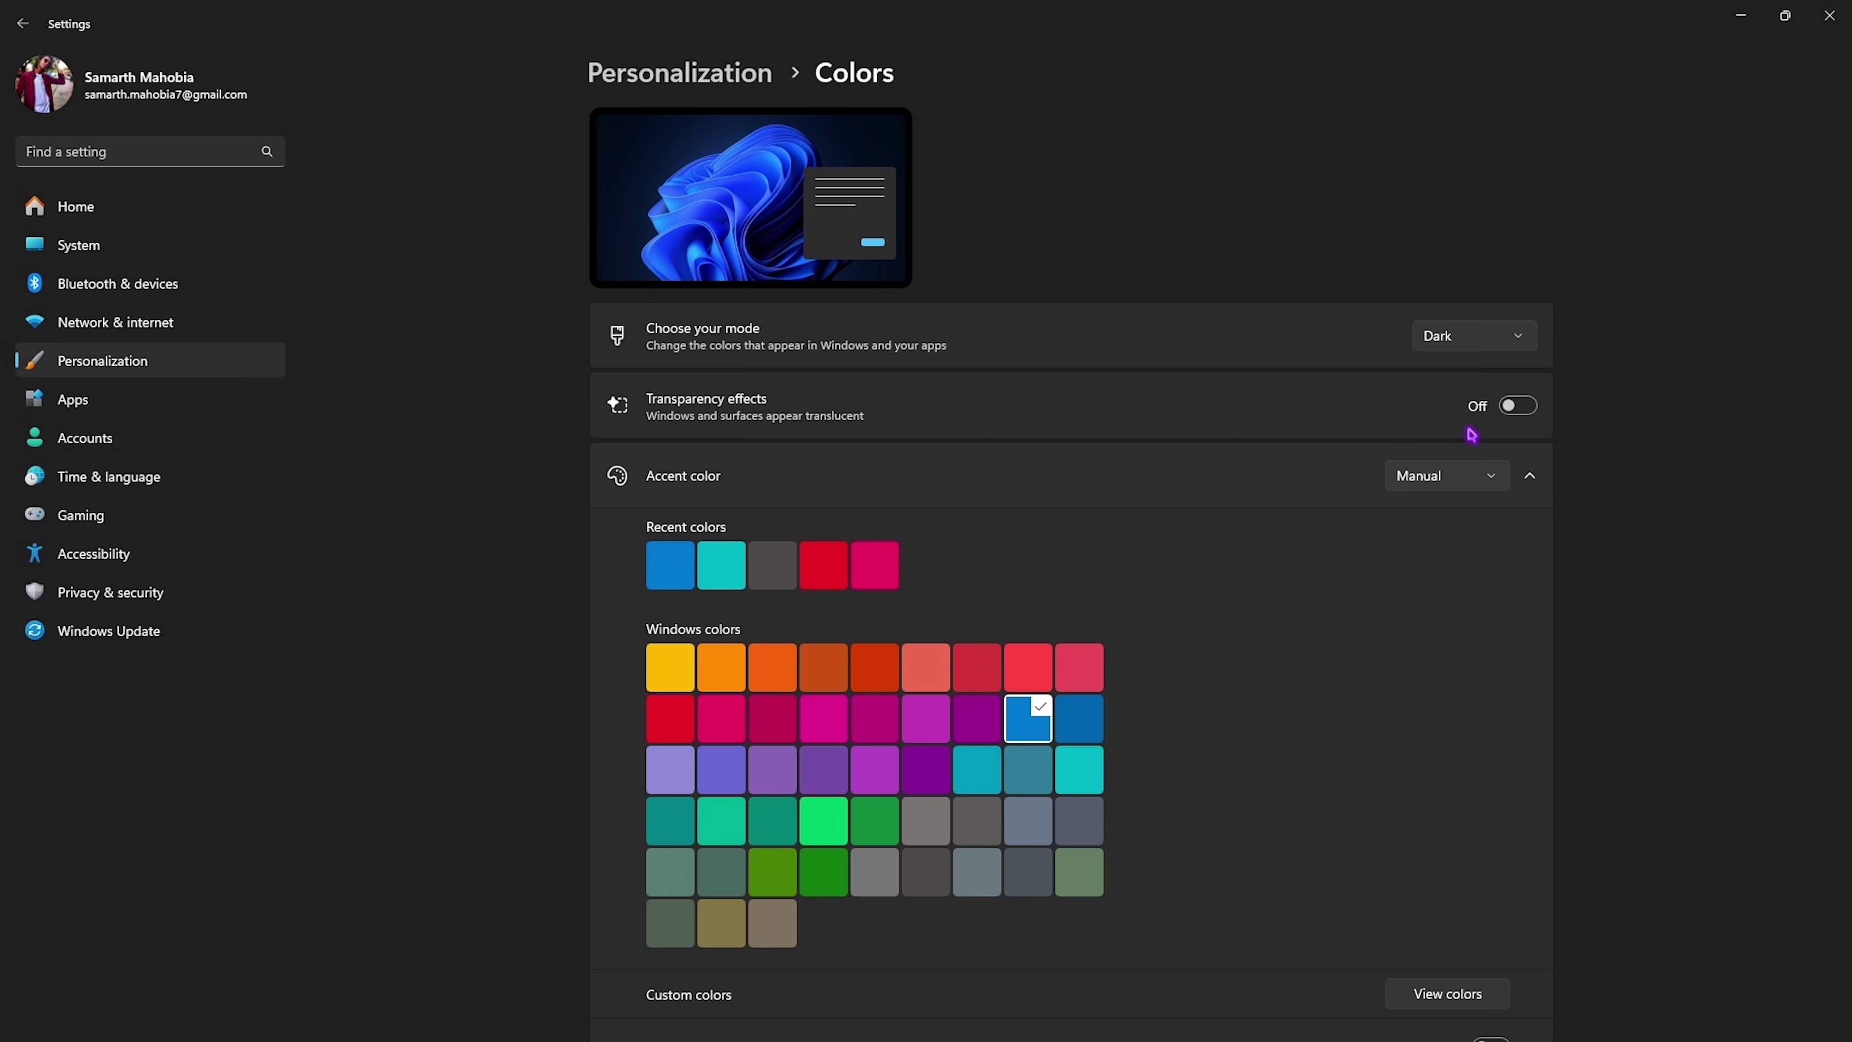
Confirm Game Bar controller access is off and Game Mode is switched on
left_click(111, 522)
left_click(734, 167)
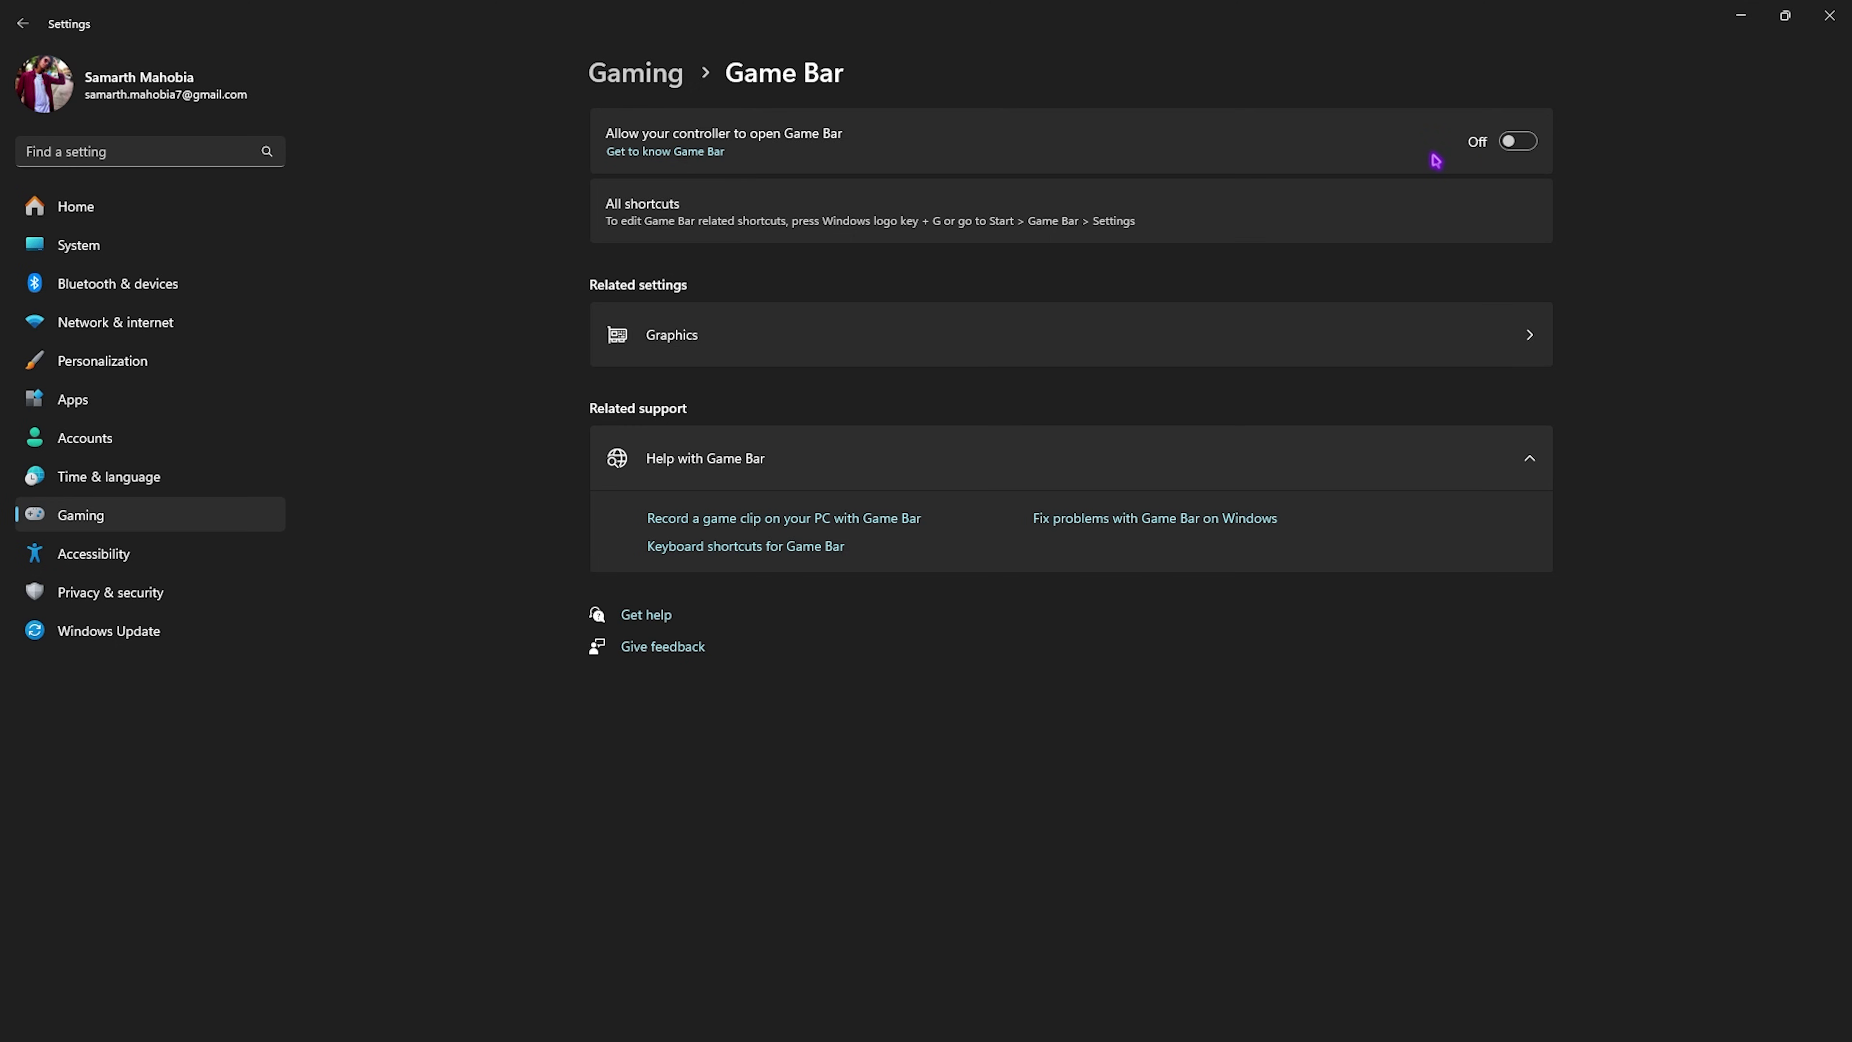
left_click(665, 82)
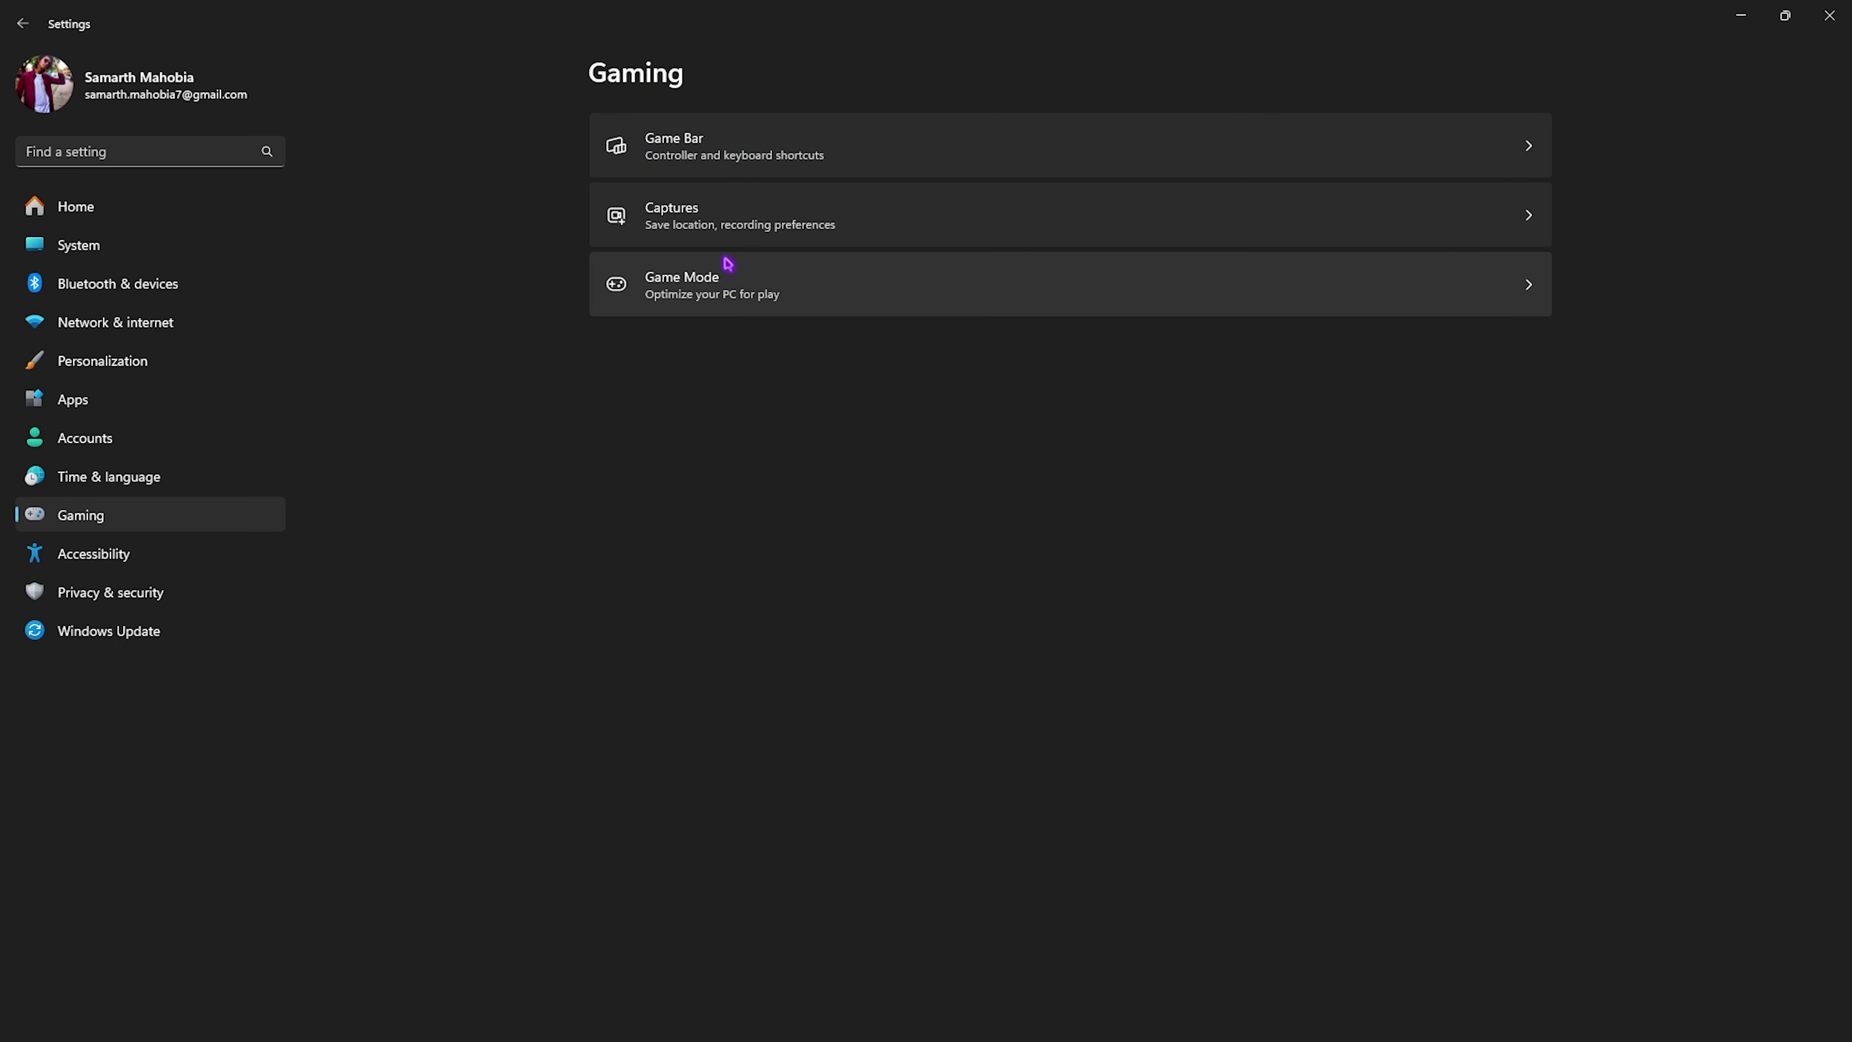
left_click(723, 266)
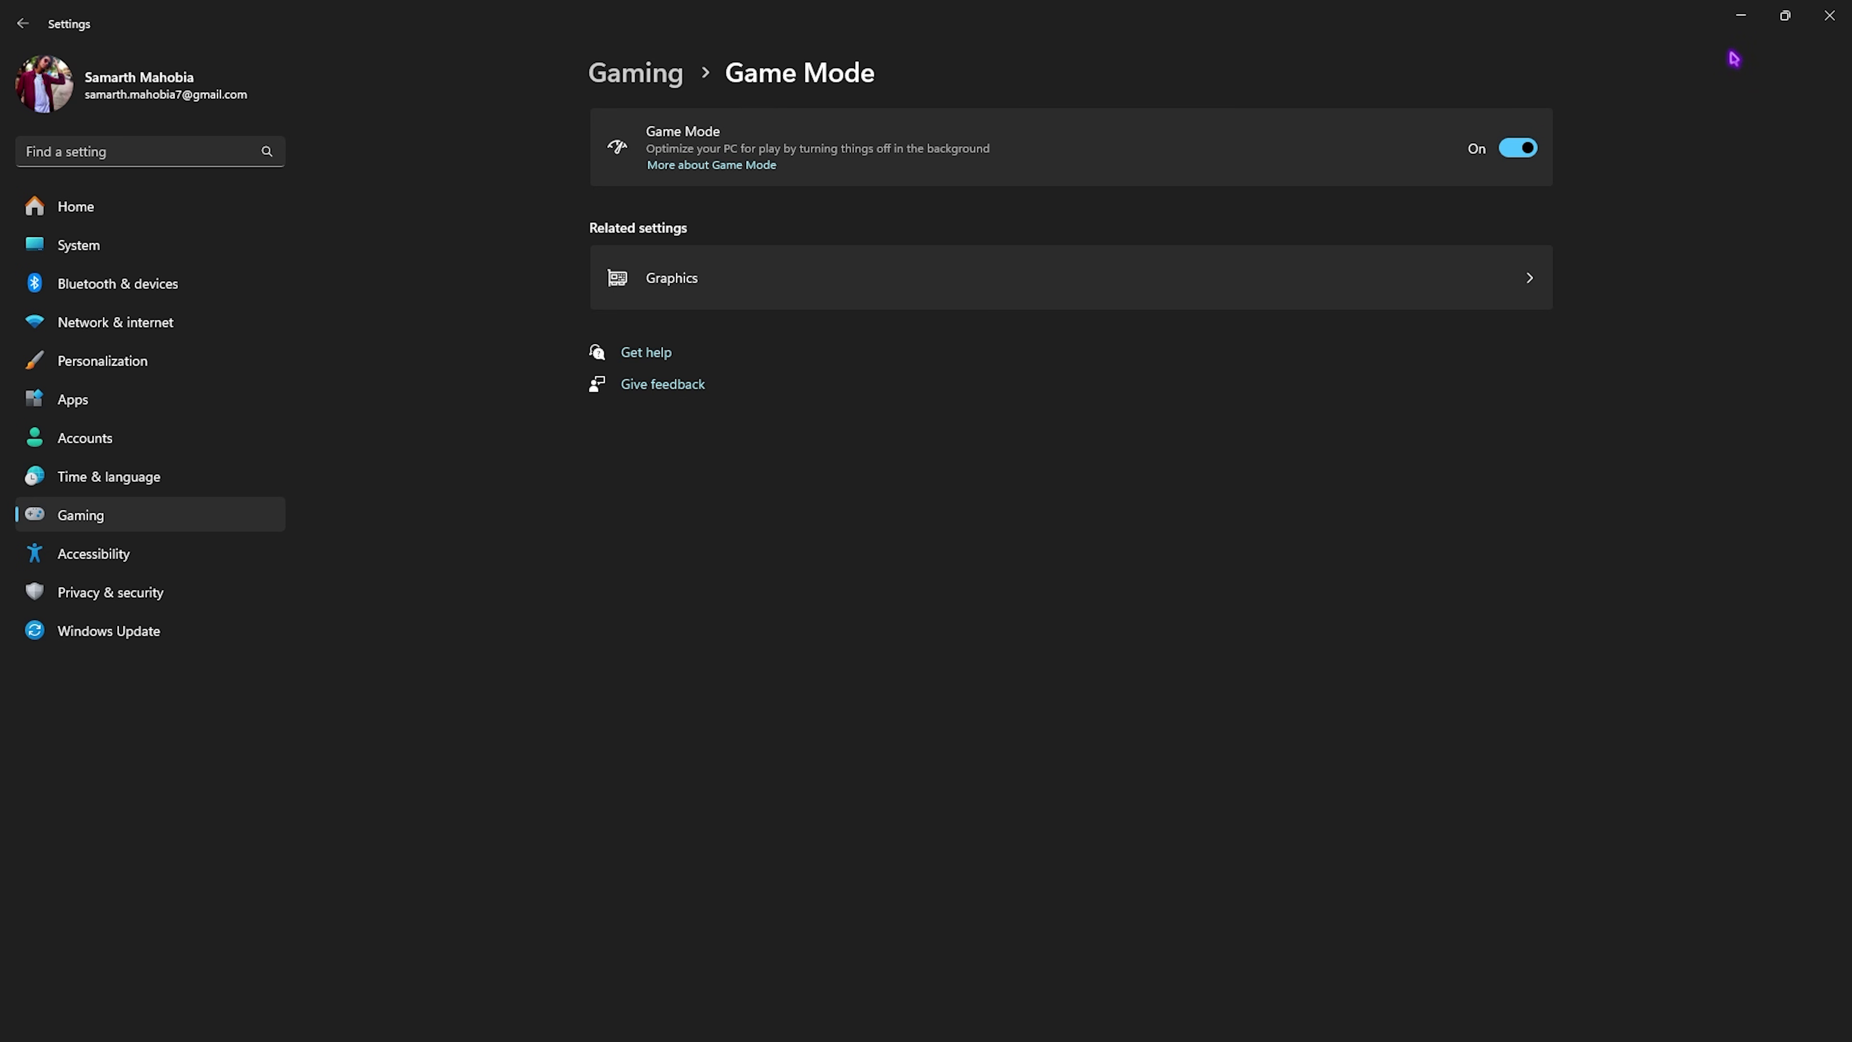
Close Settings and browse in File Explorer to F:\WutheringWavesj3oFh\Wuthering Waves Game
left_click(1829, 14)
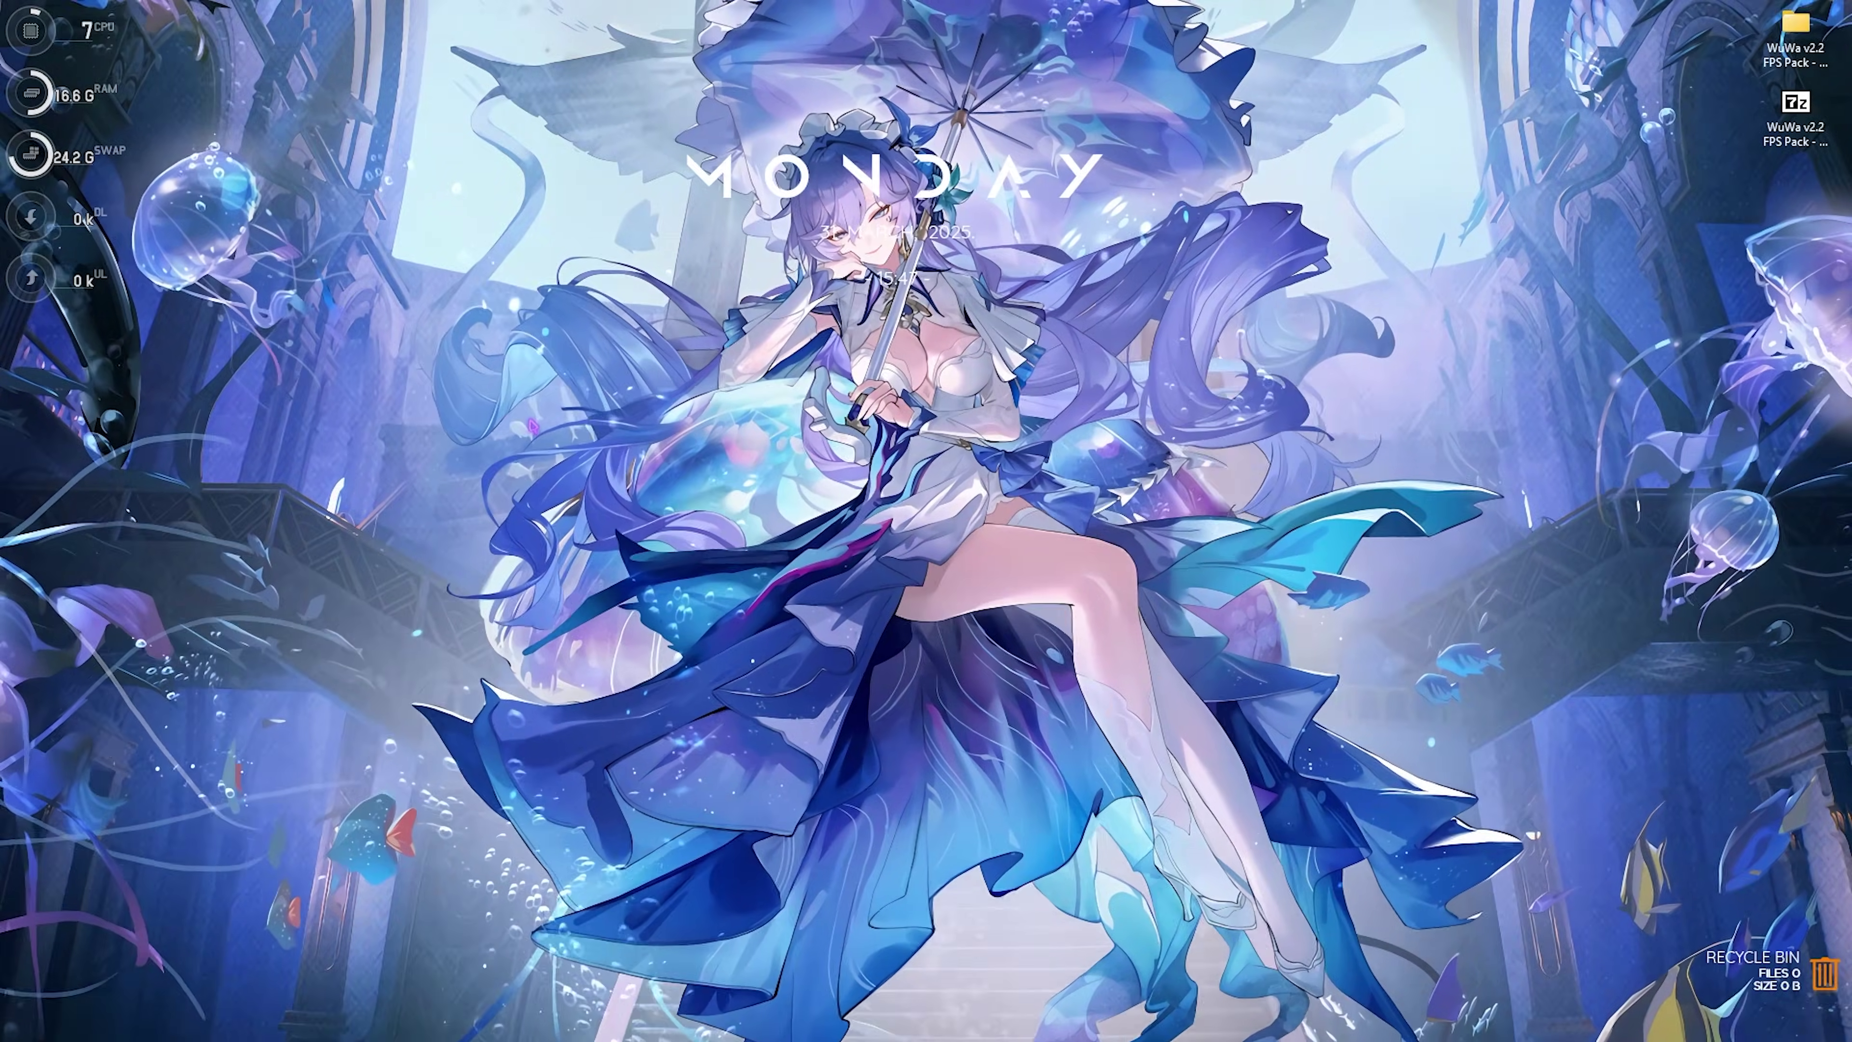
key("super")
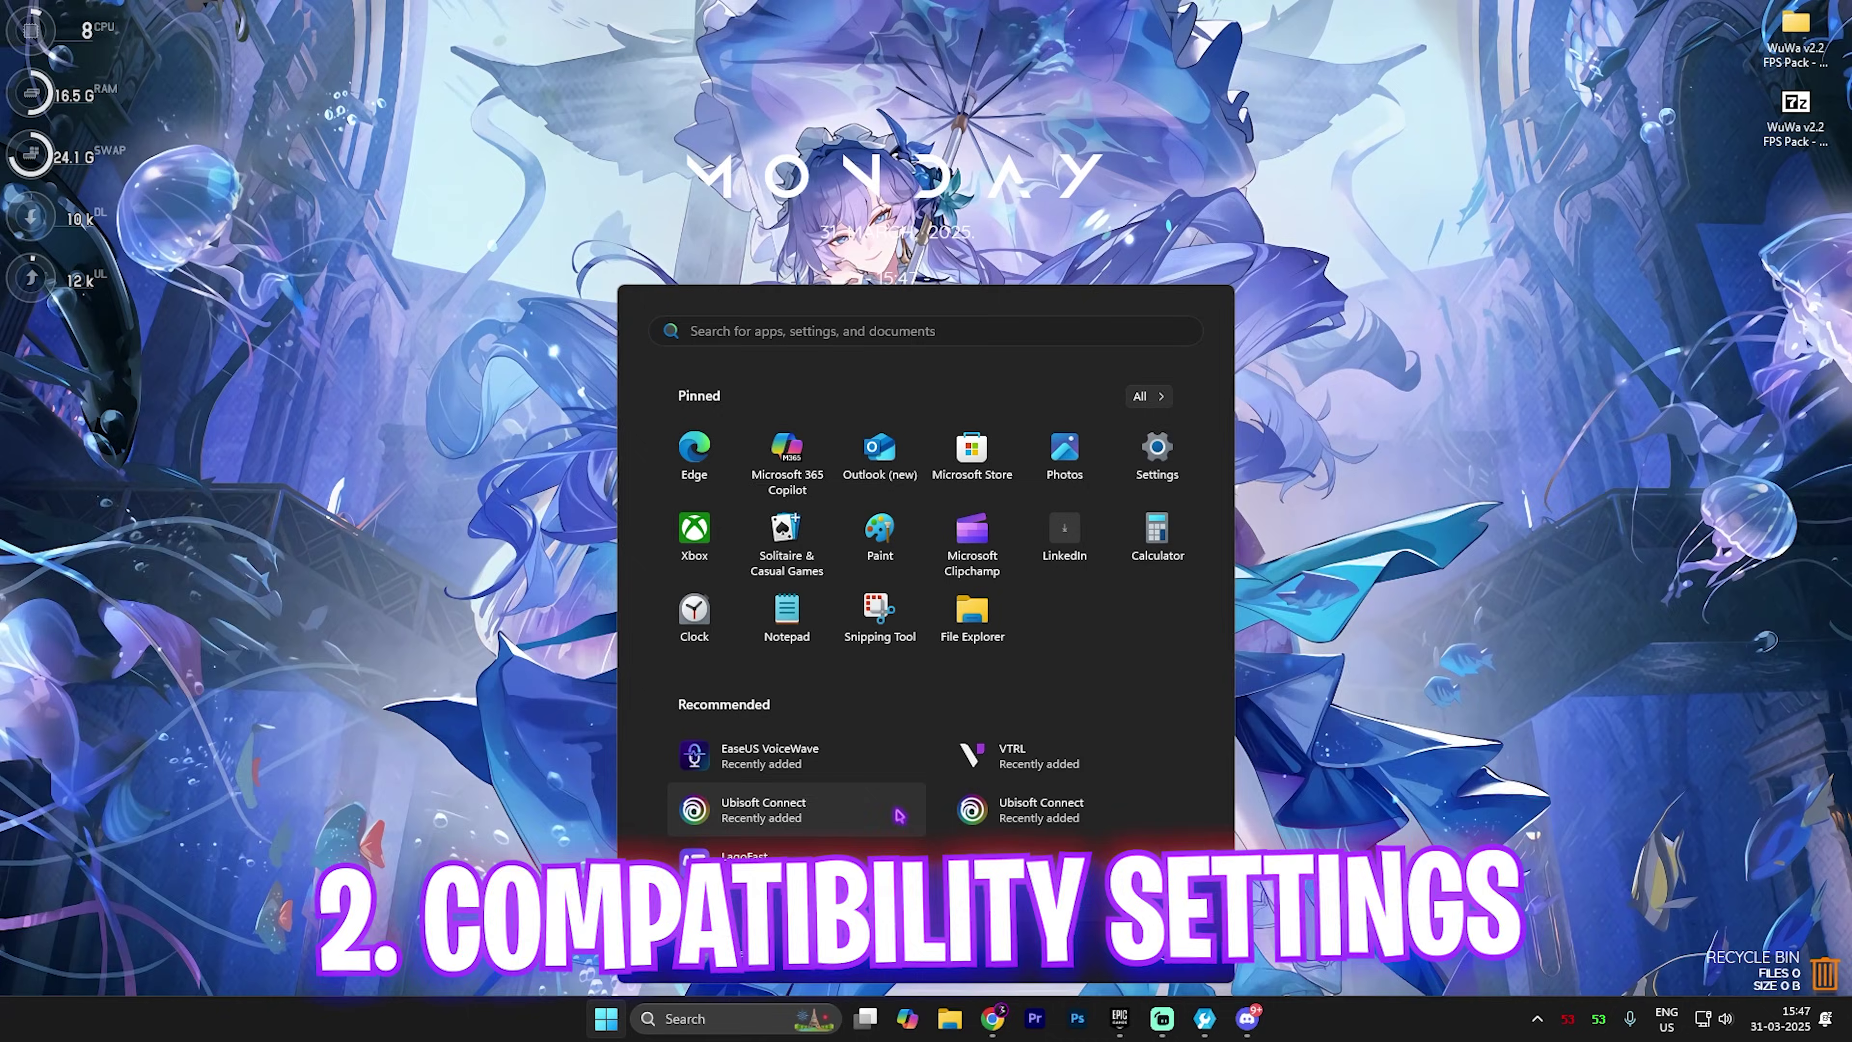
key("Escape")
key("super+e")
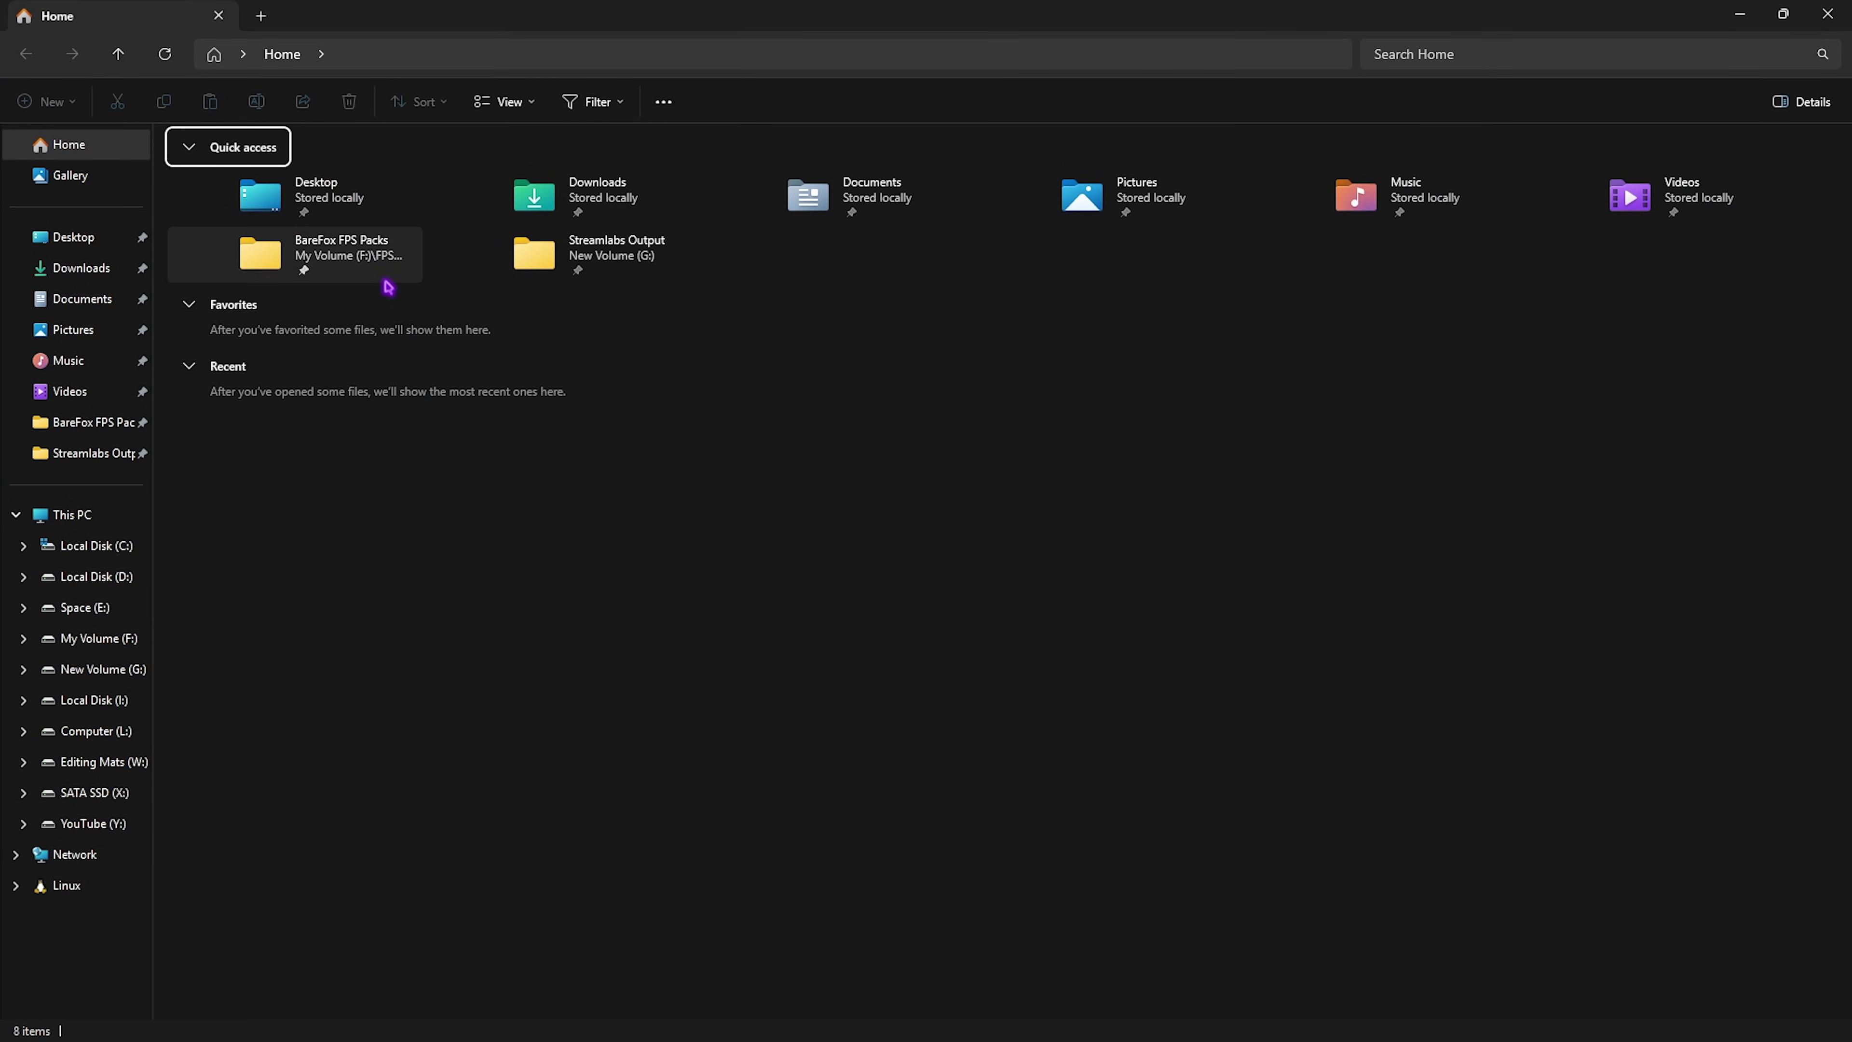
left_click(98, 639)
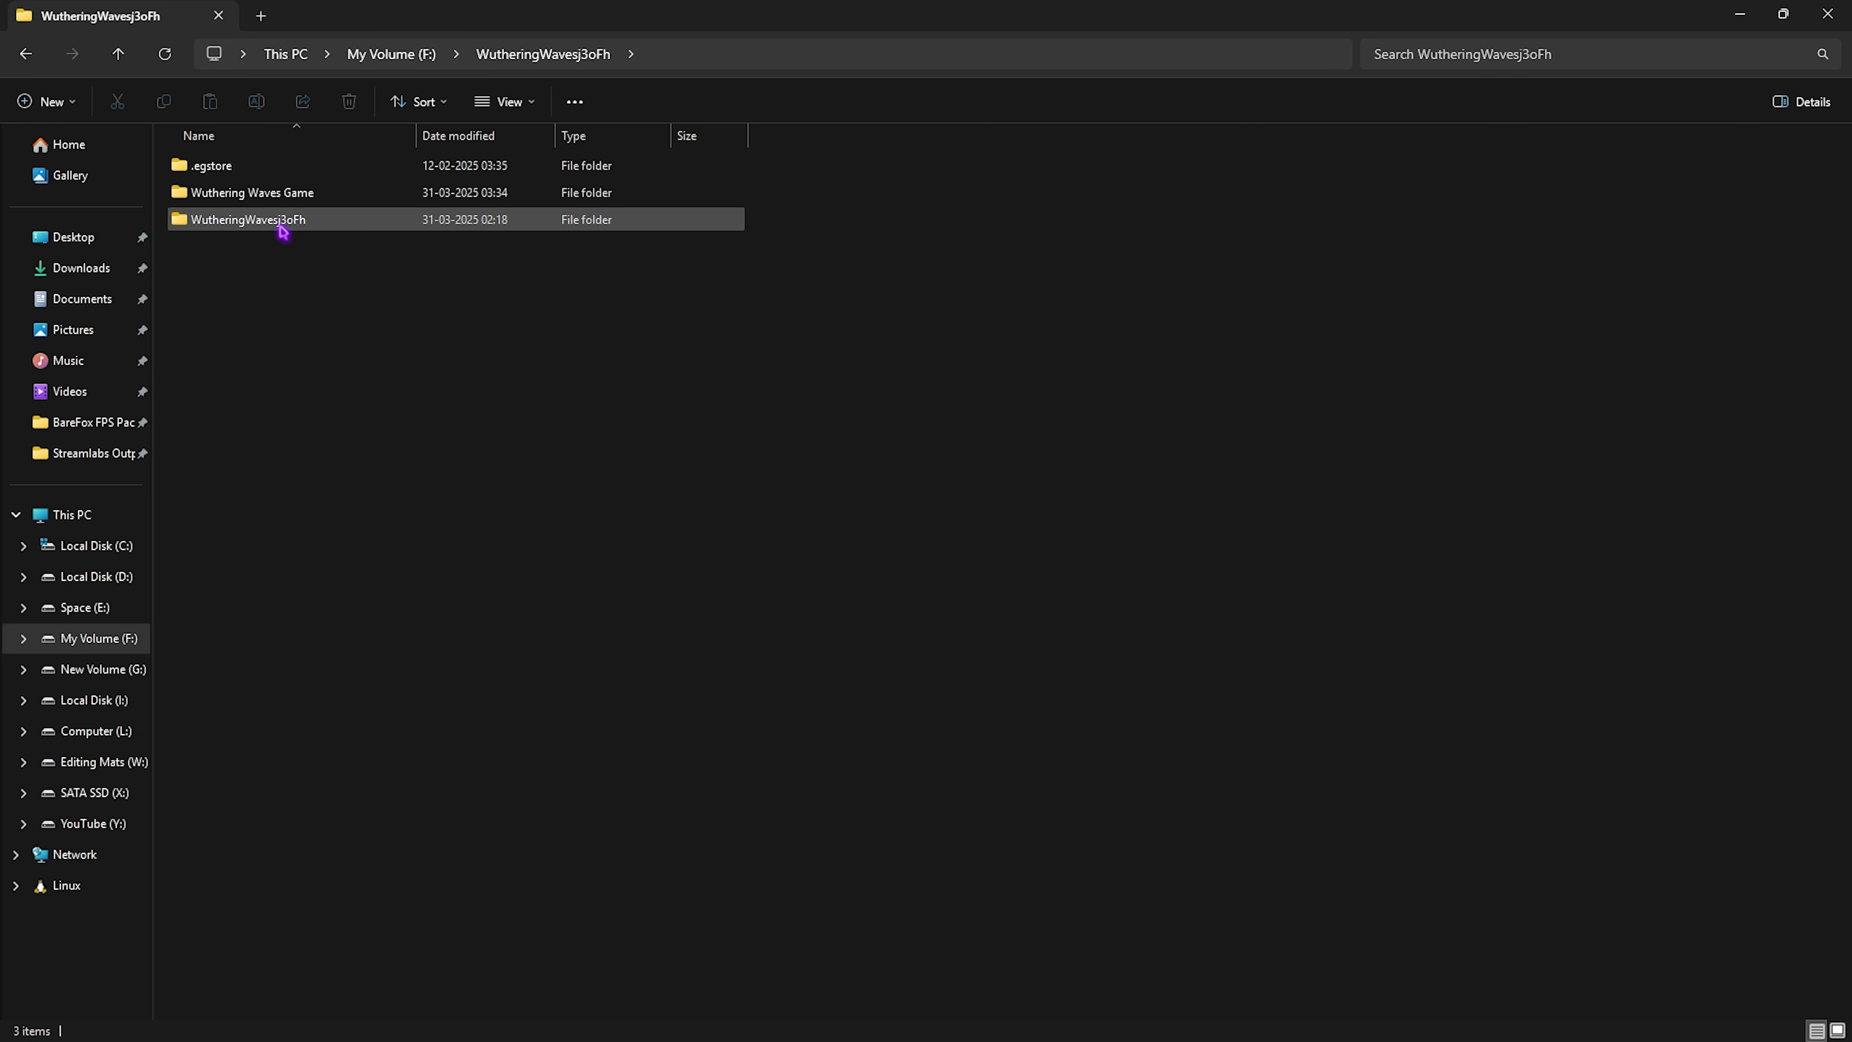
double_click(295, 227)
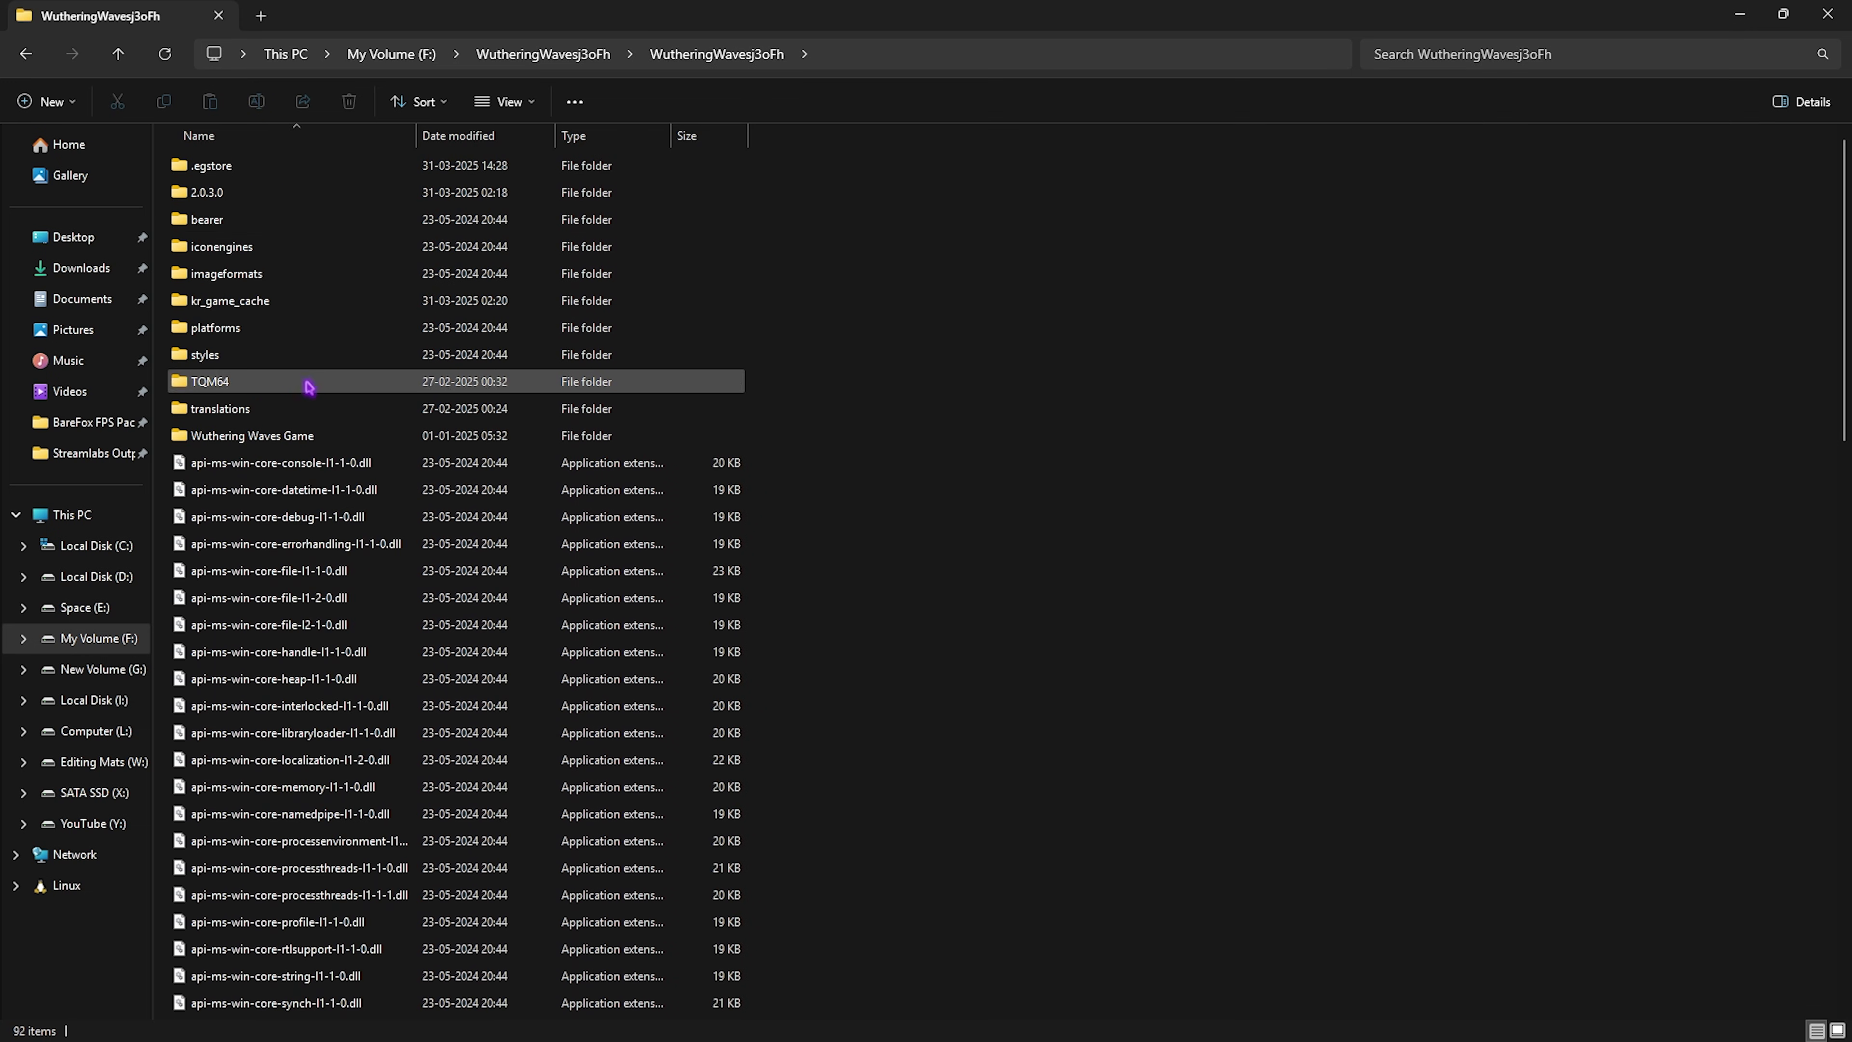
scroll(312, 401, "down", 5)
scroll(312, 401, "down", 11)
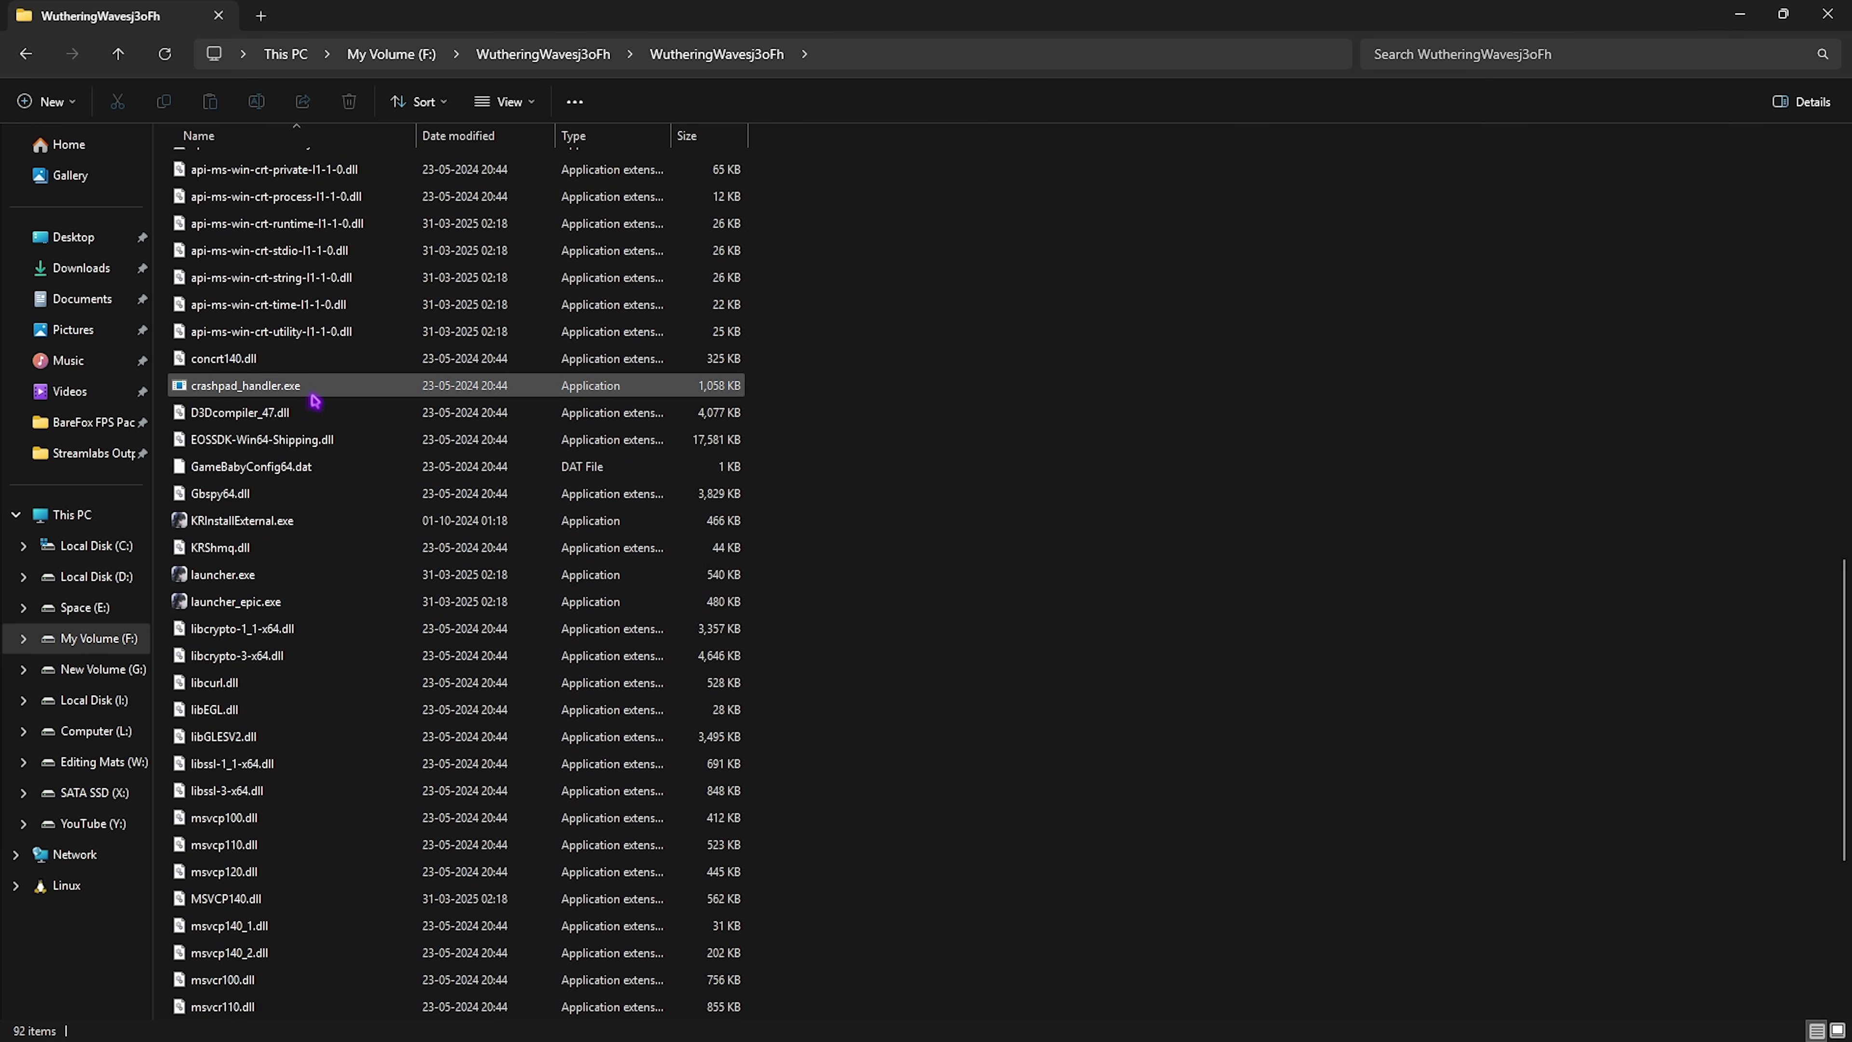
scroll(418, 622, "up", 16)
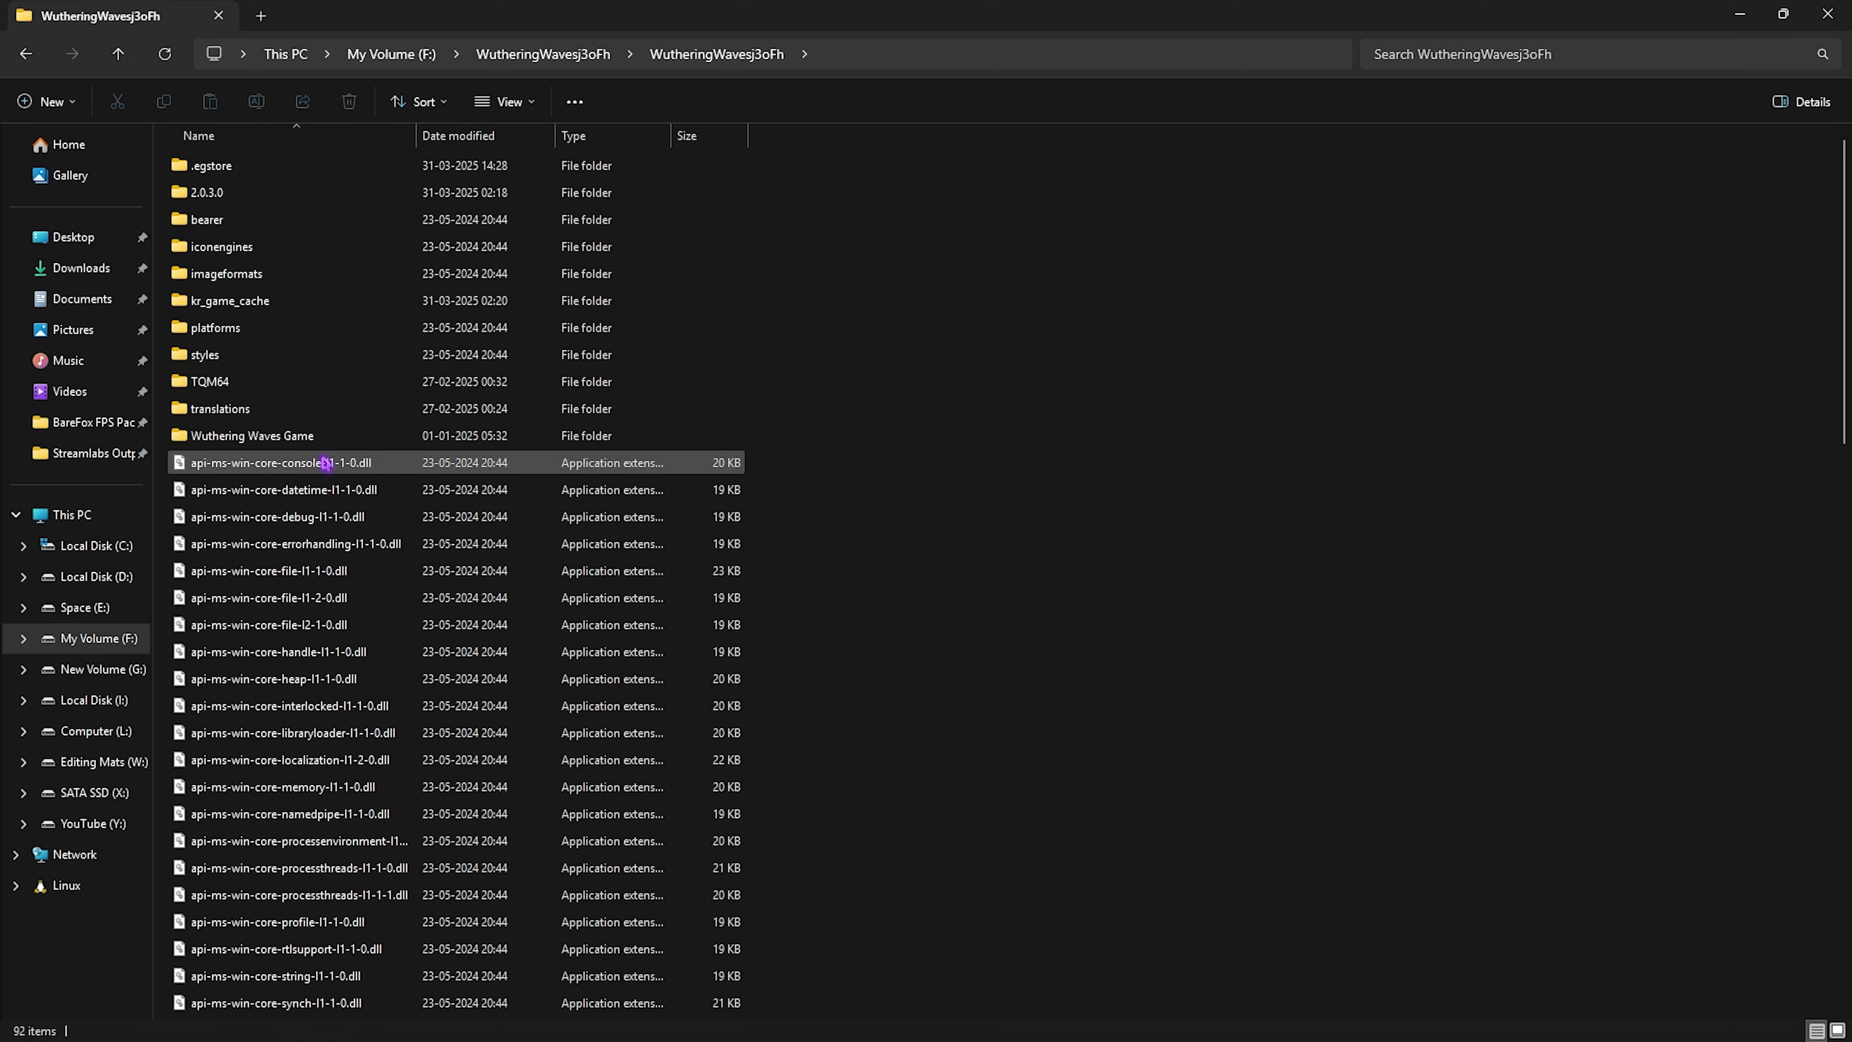
double_click(258, 437)
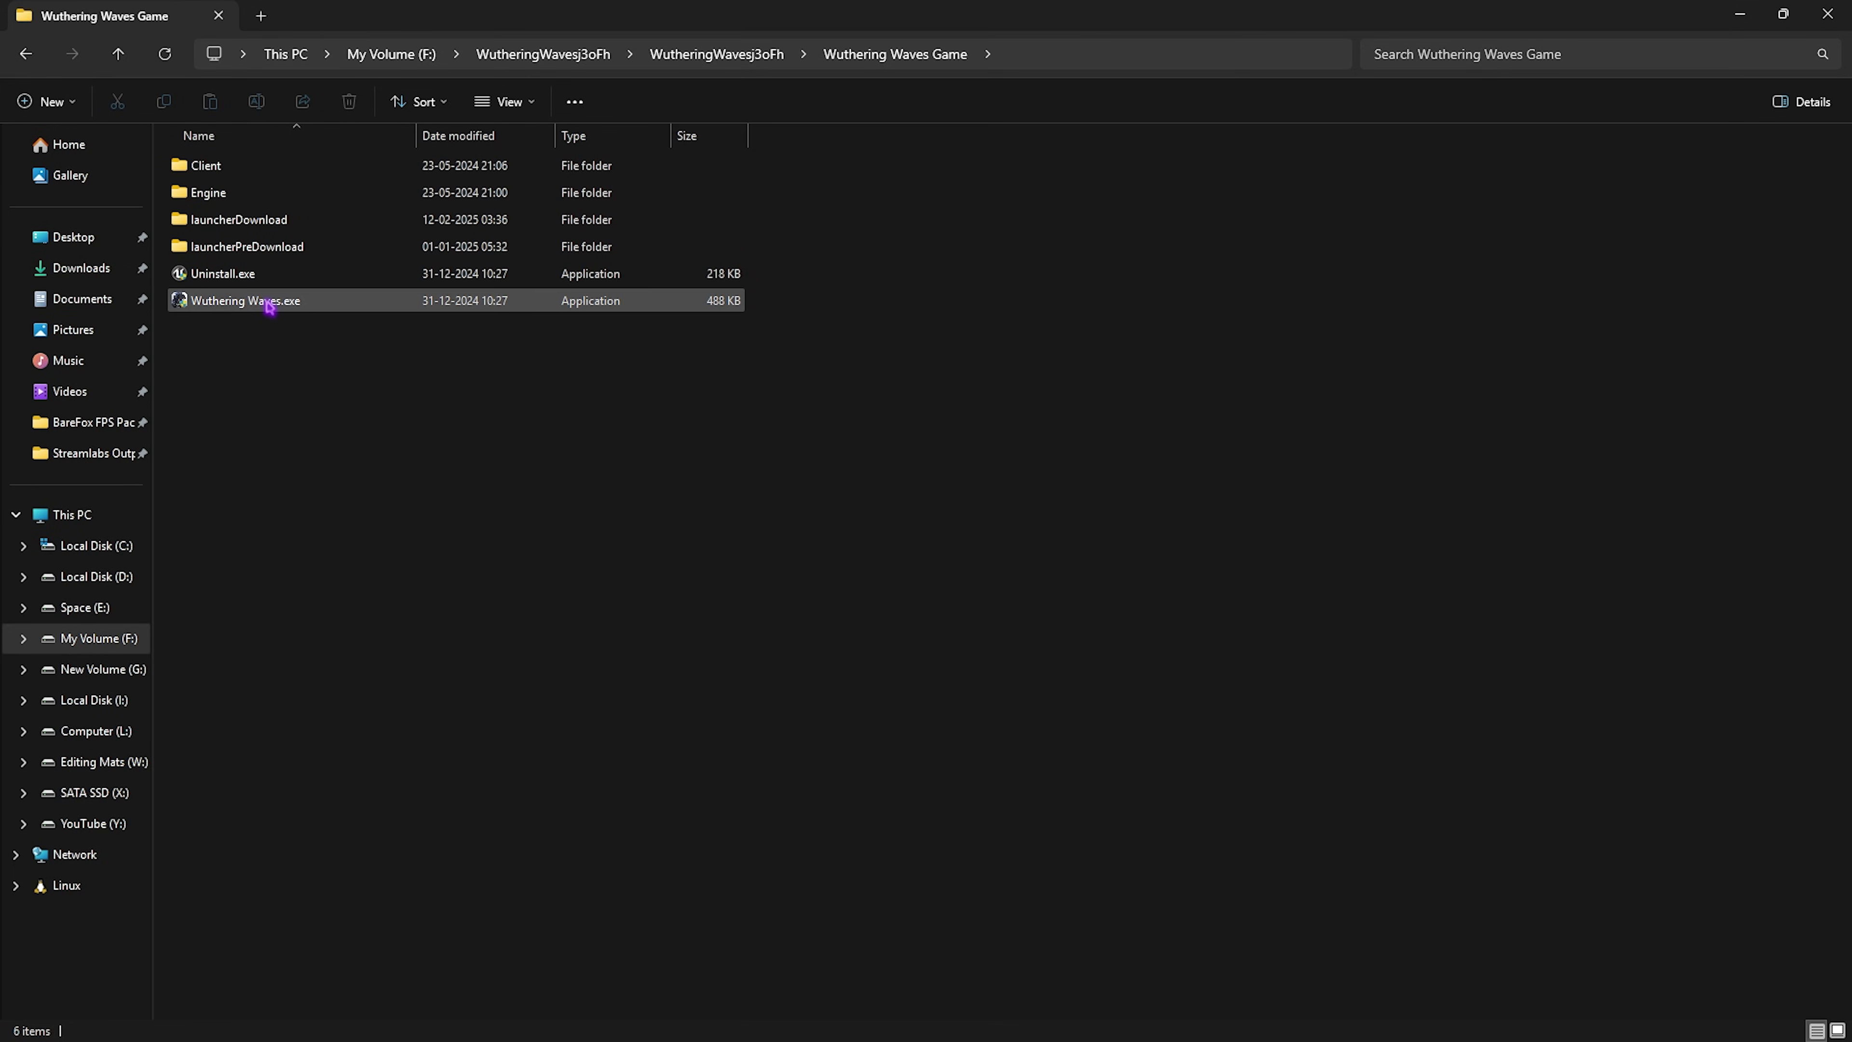
Disable fullscreen optimizations for Wuthering Waves.exe in its Compatibility properties
left_click(337, 307)
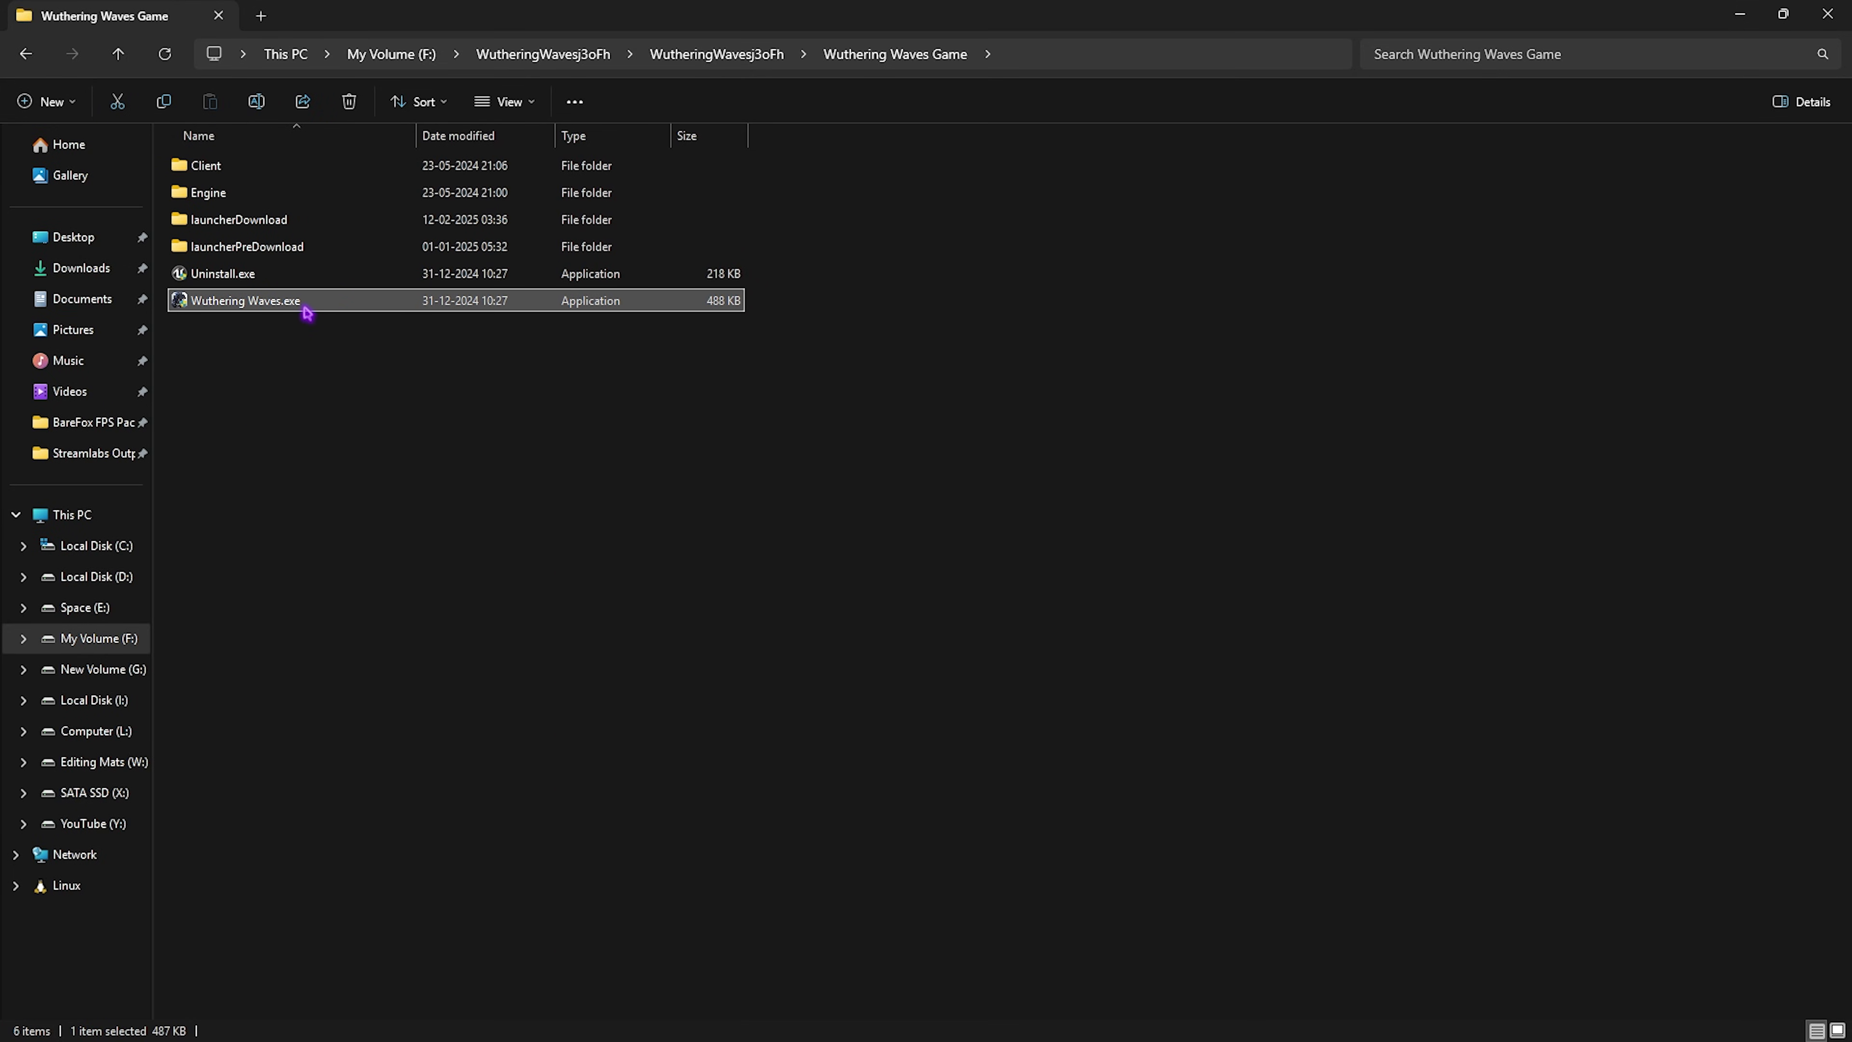
right_click(319, 307)
left_click(379, 599)
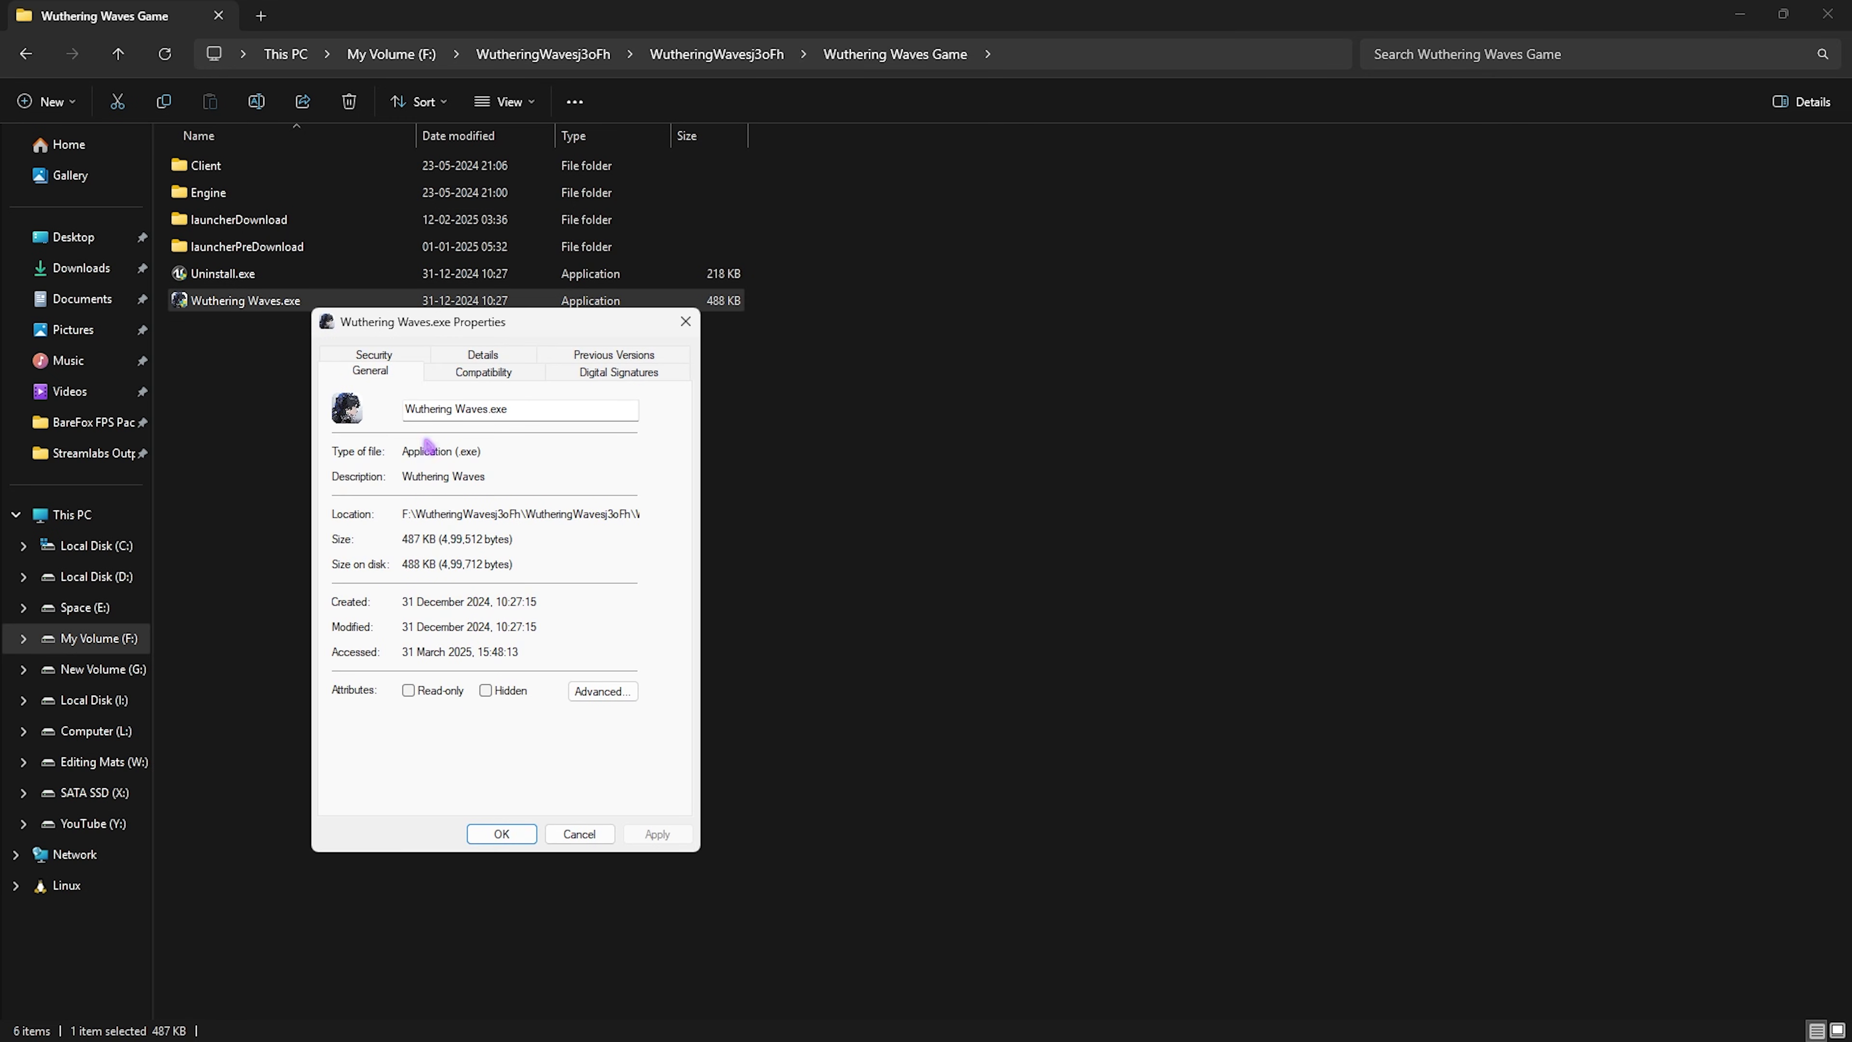
left_click(467, 373)
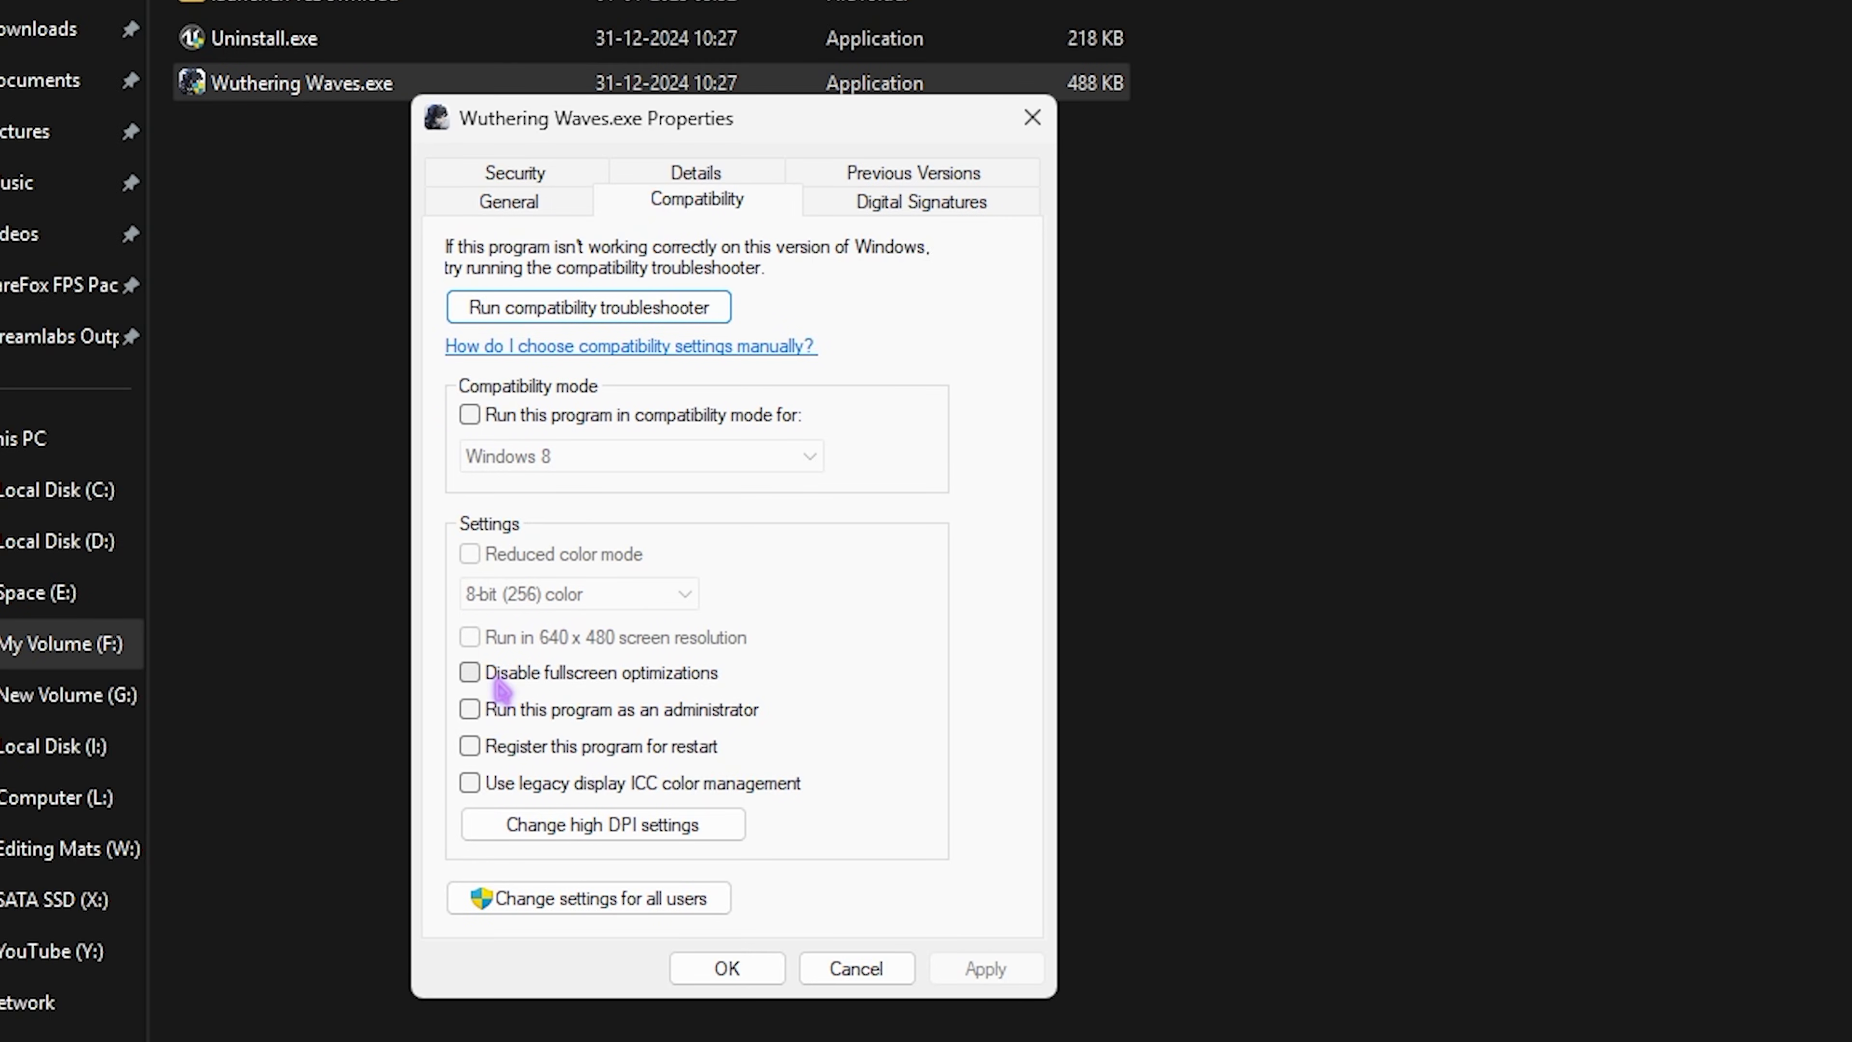
left_click(498, 680)
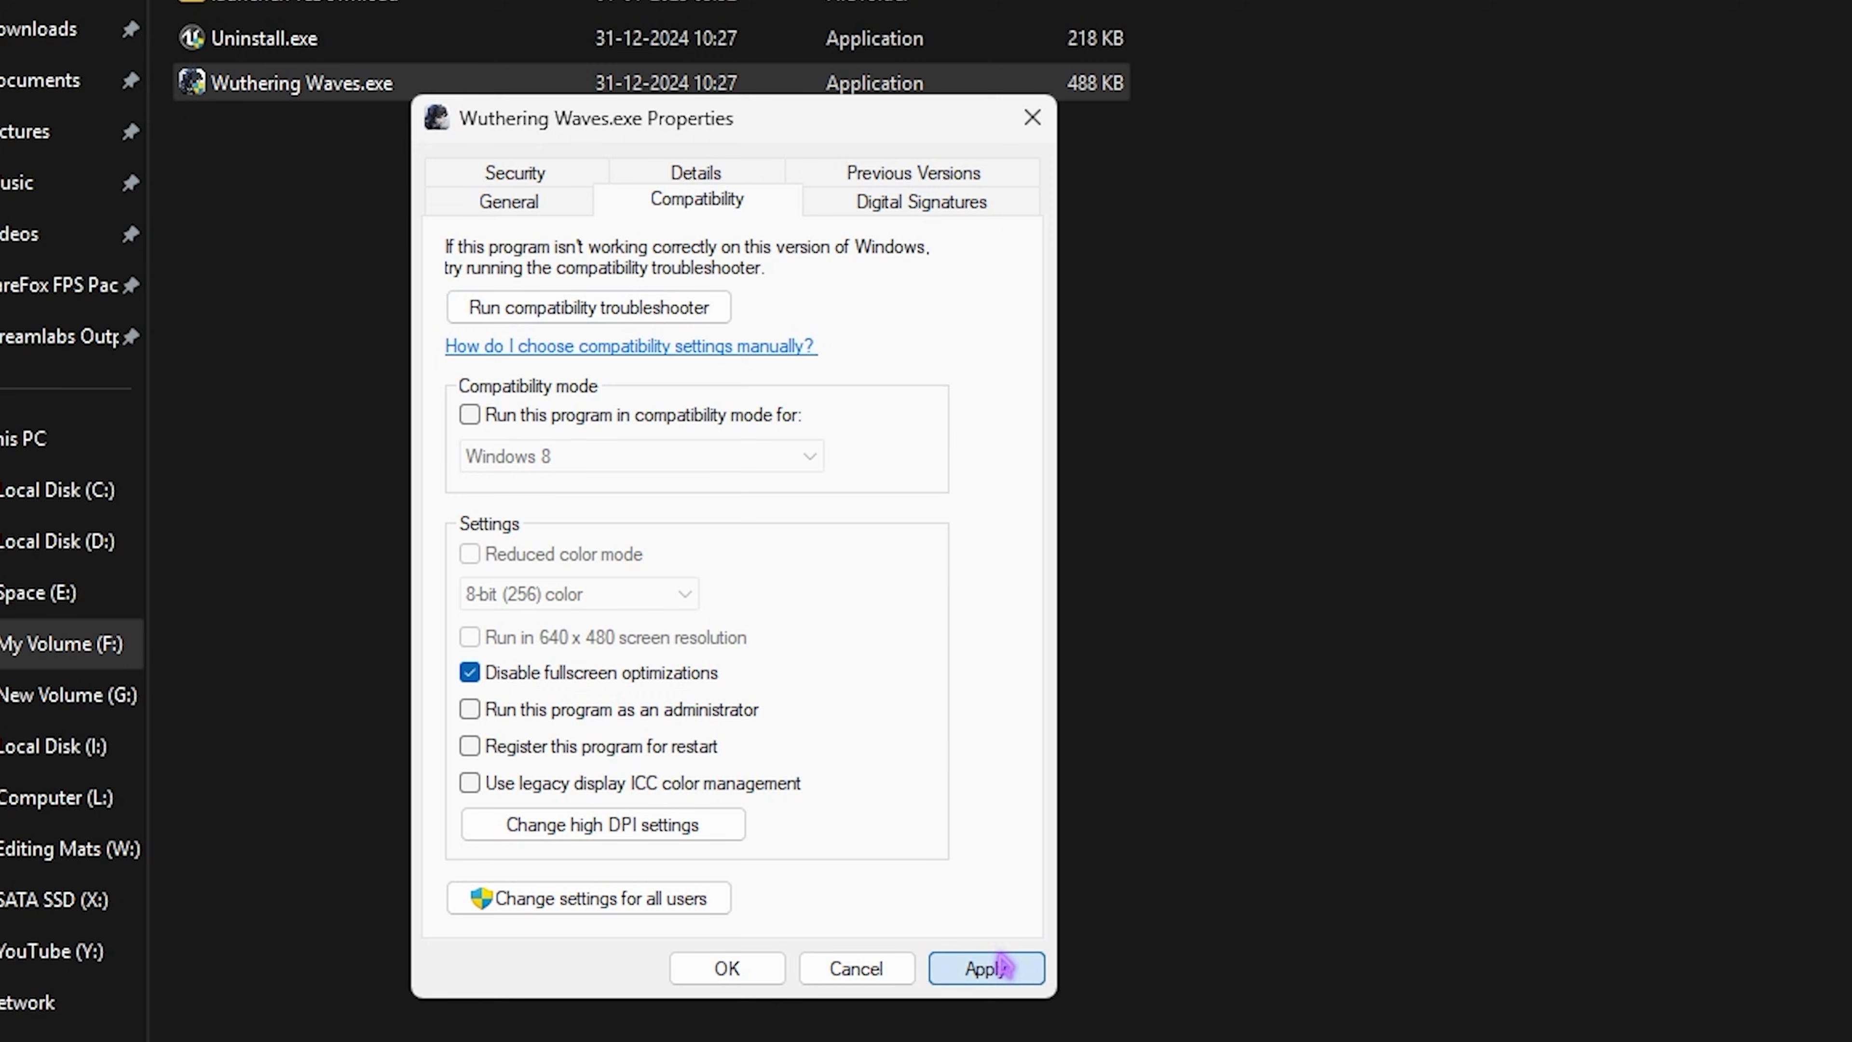
left_click(980, 968)
left_click(725, 966)
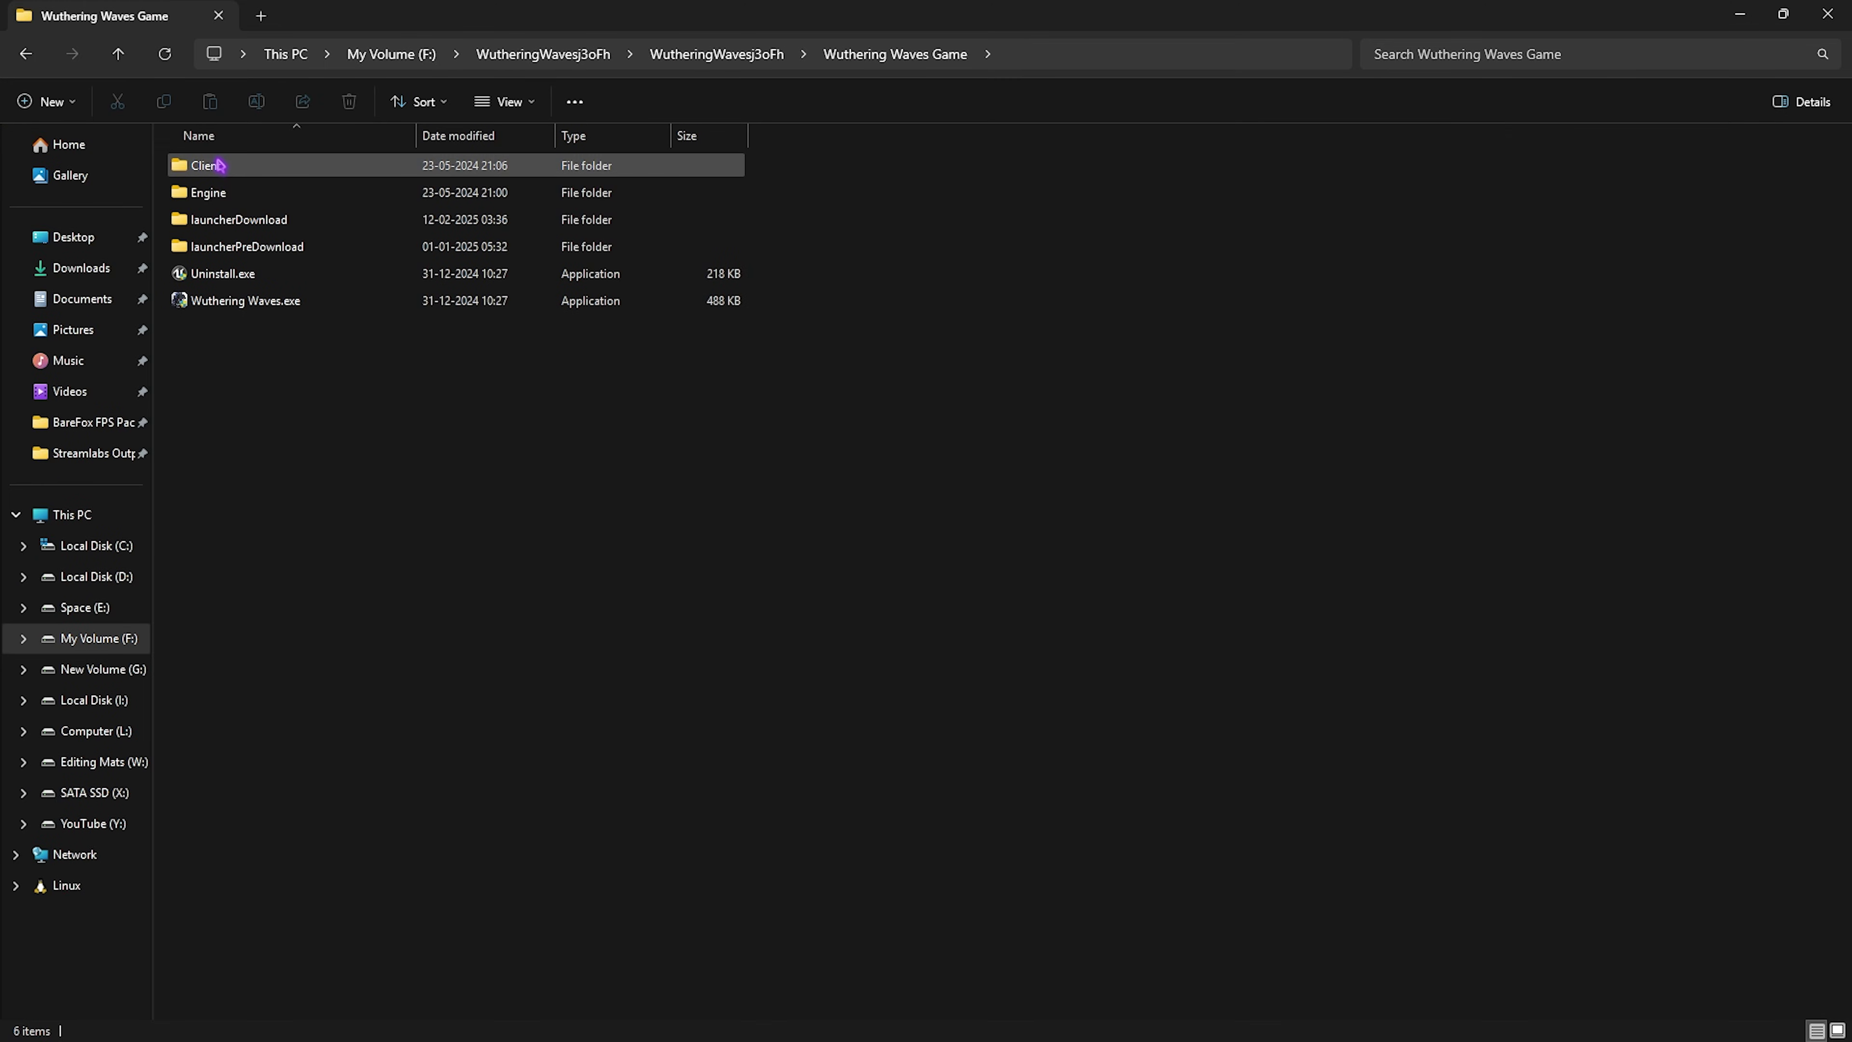
Disable fullscreen optimizations for Client-Win64-Shipping.exe in Client\Binaries\Win64, then select that folder's path
double_click(219, 166)
double_click(219, 165)
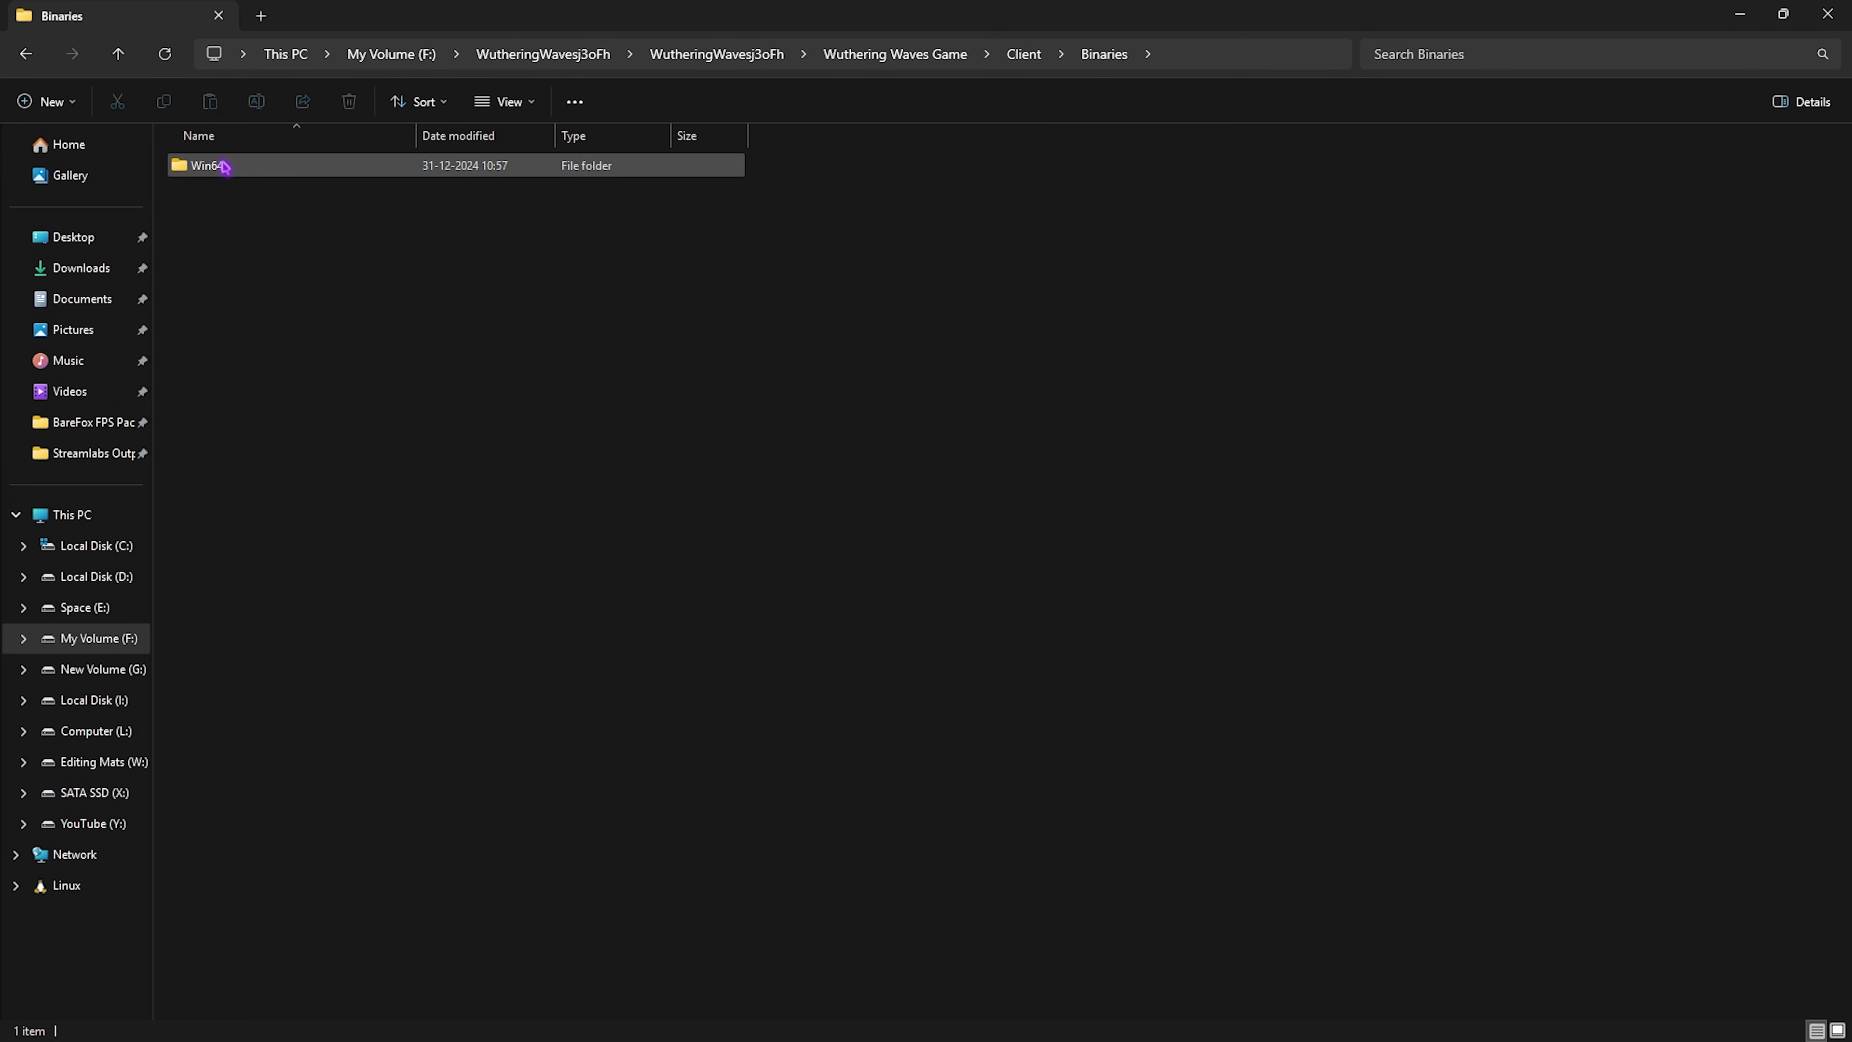
double_click(219, 166)
left_click(217, 386)
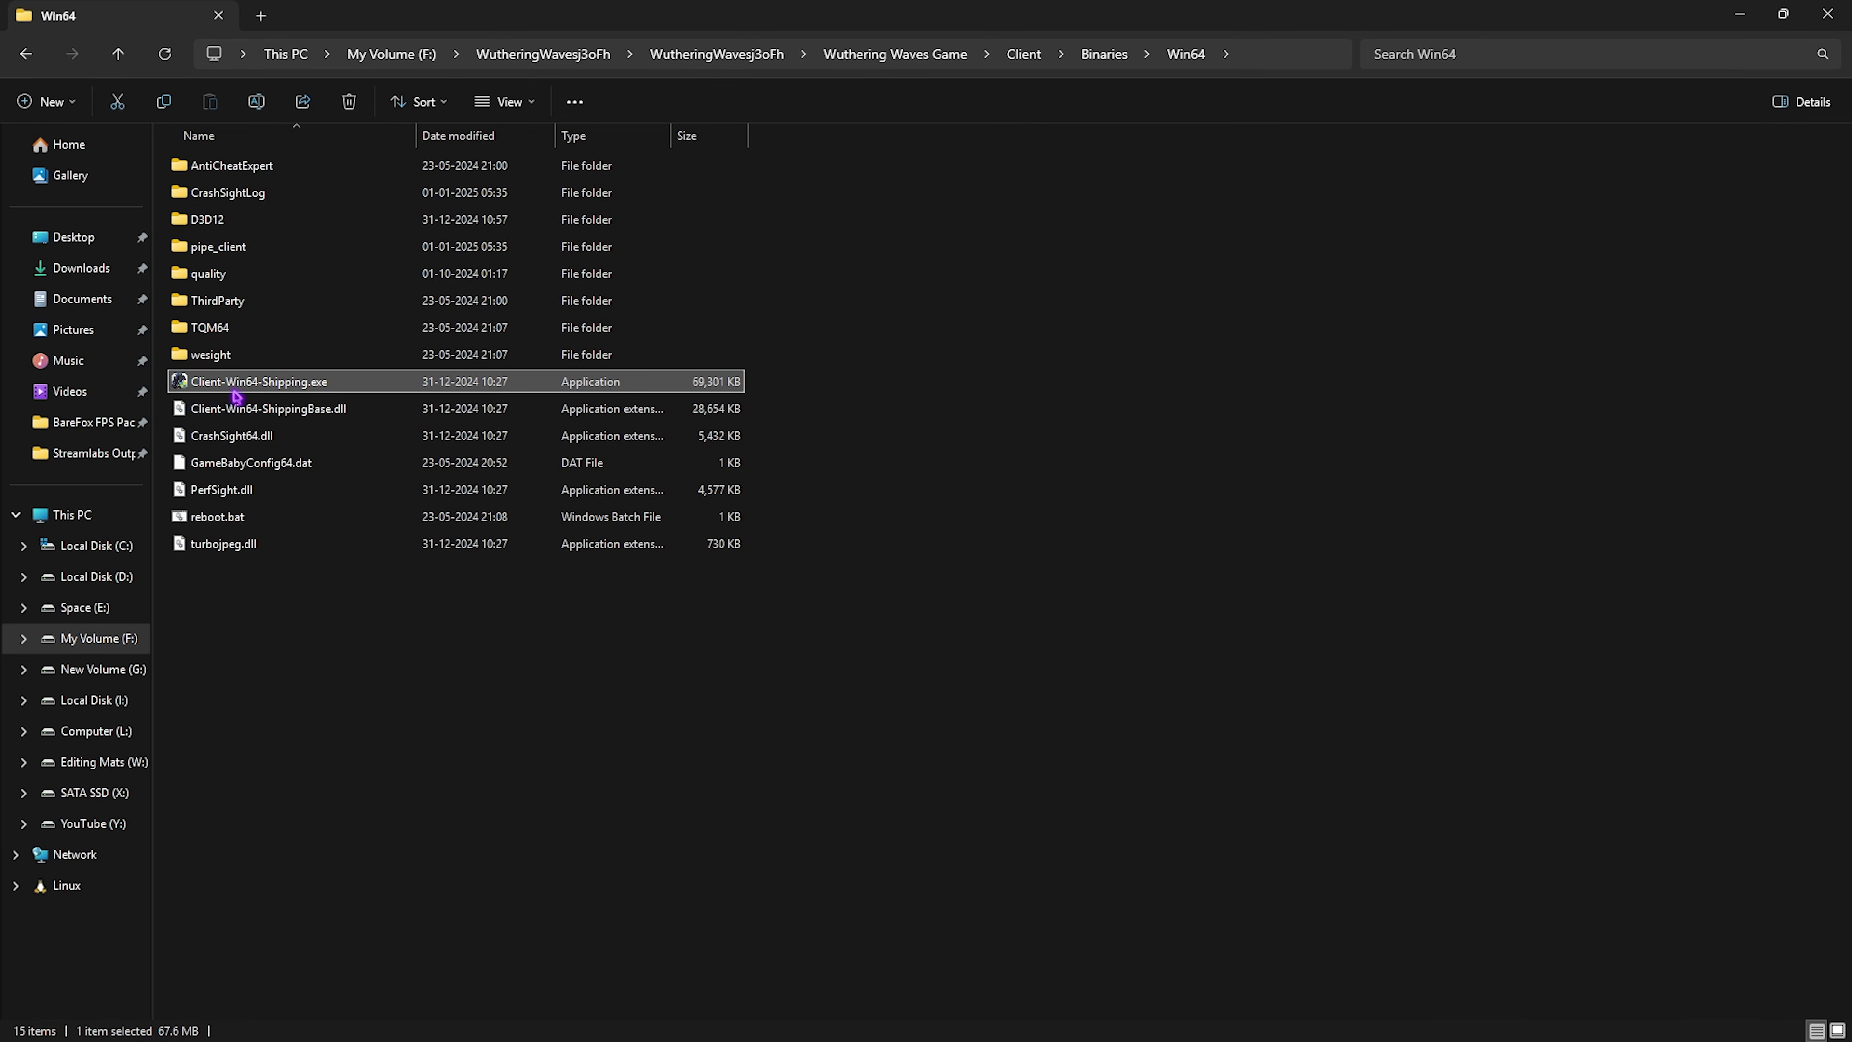
right_click(296, 394)
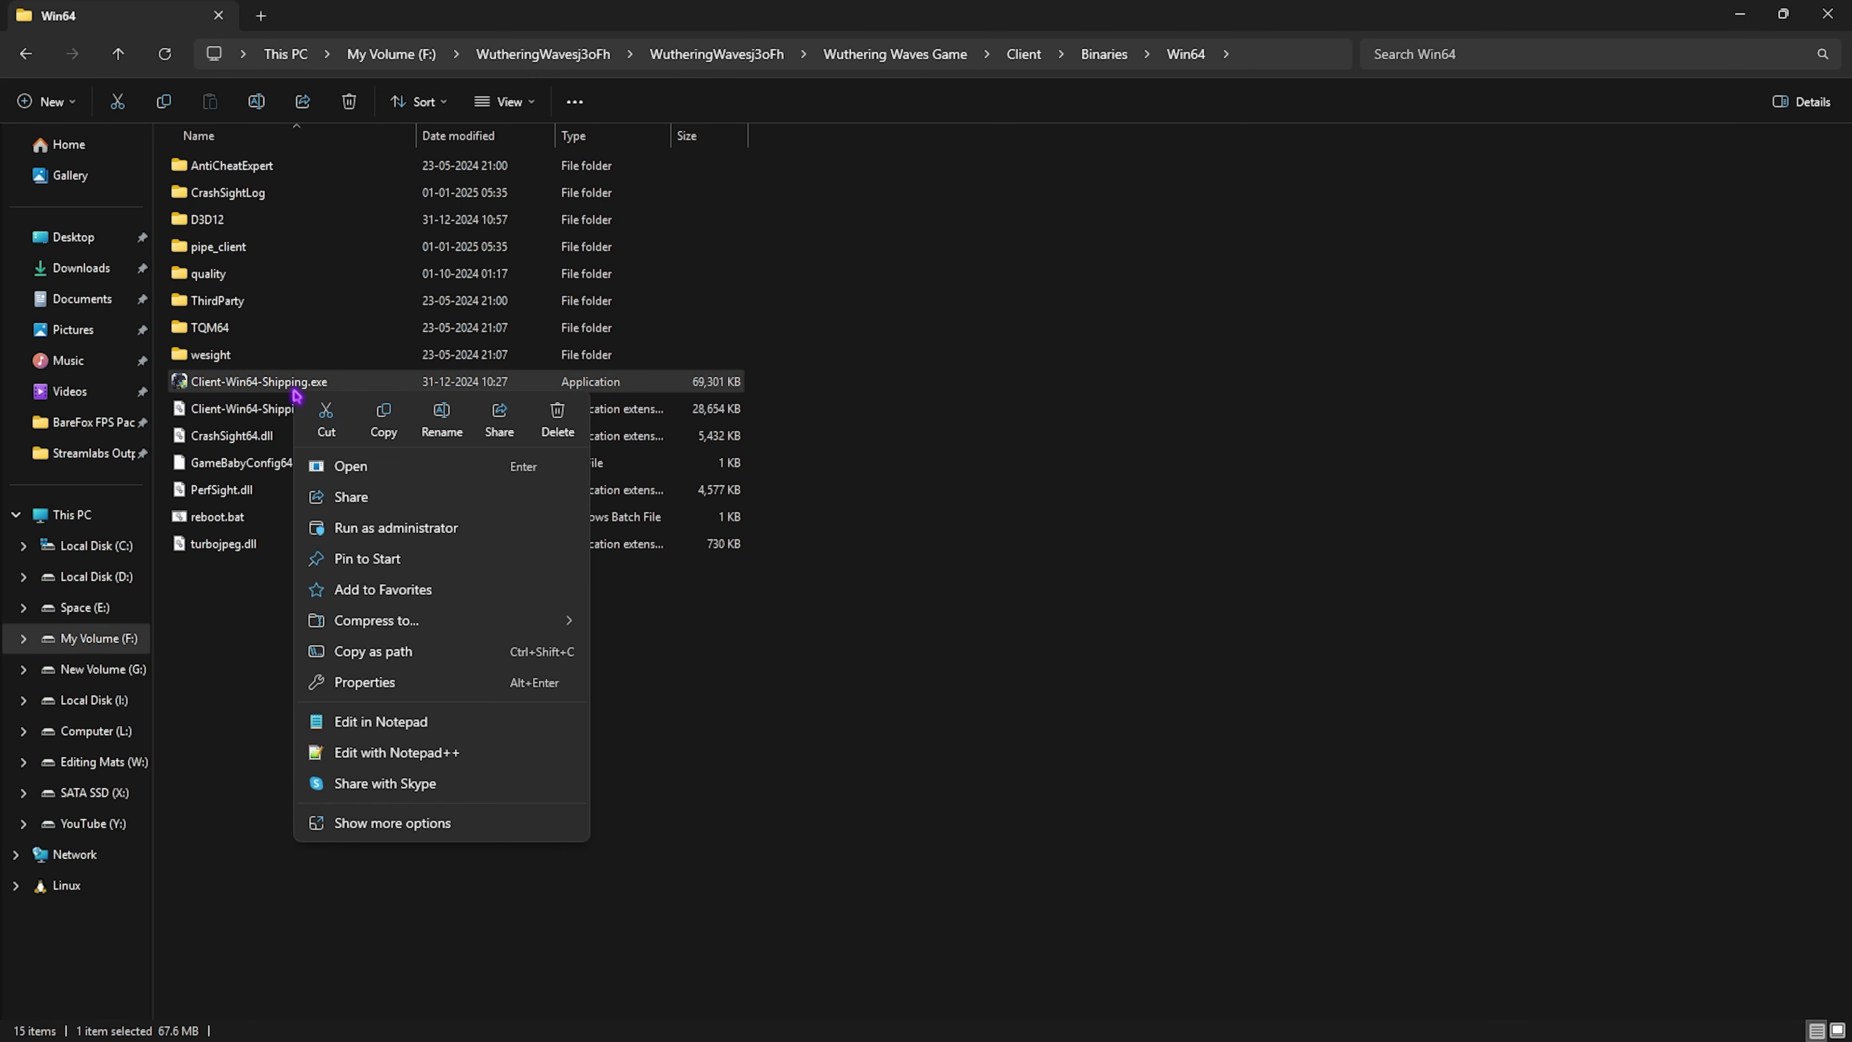
left_click(388, 687)
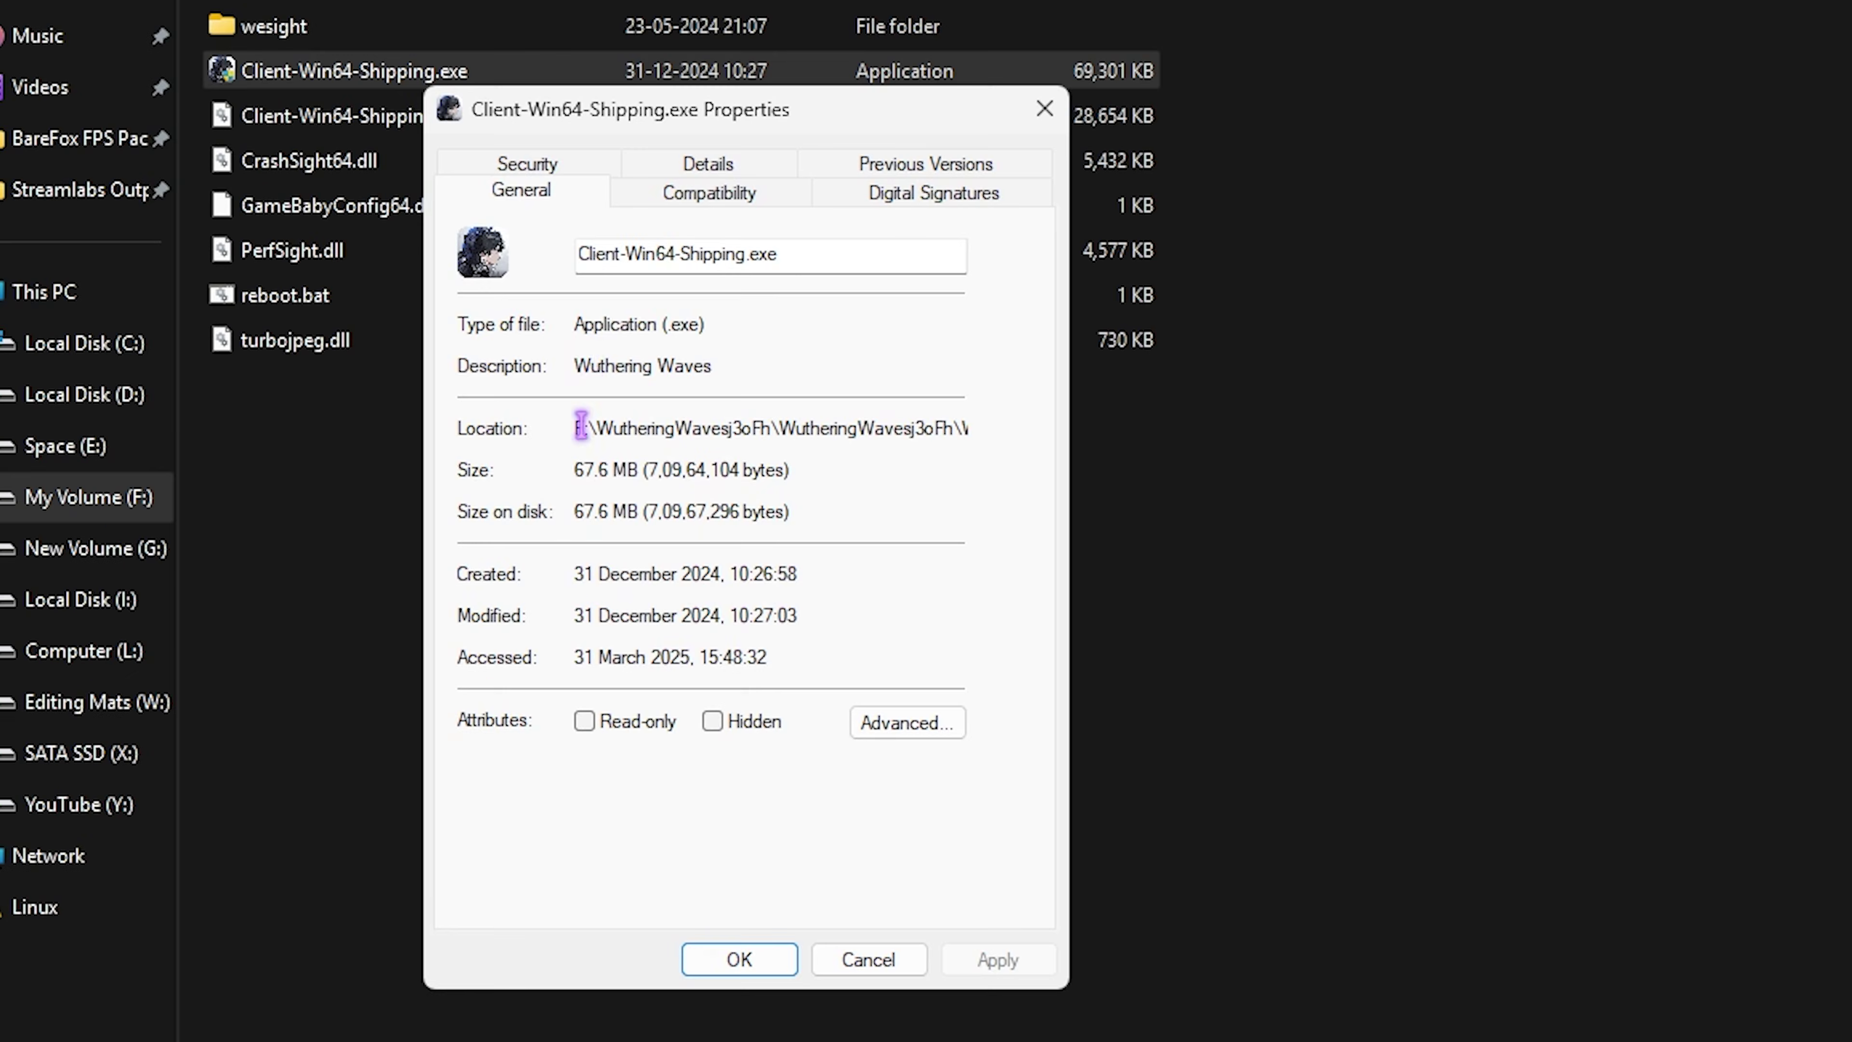
left_click(700, 195)
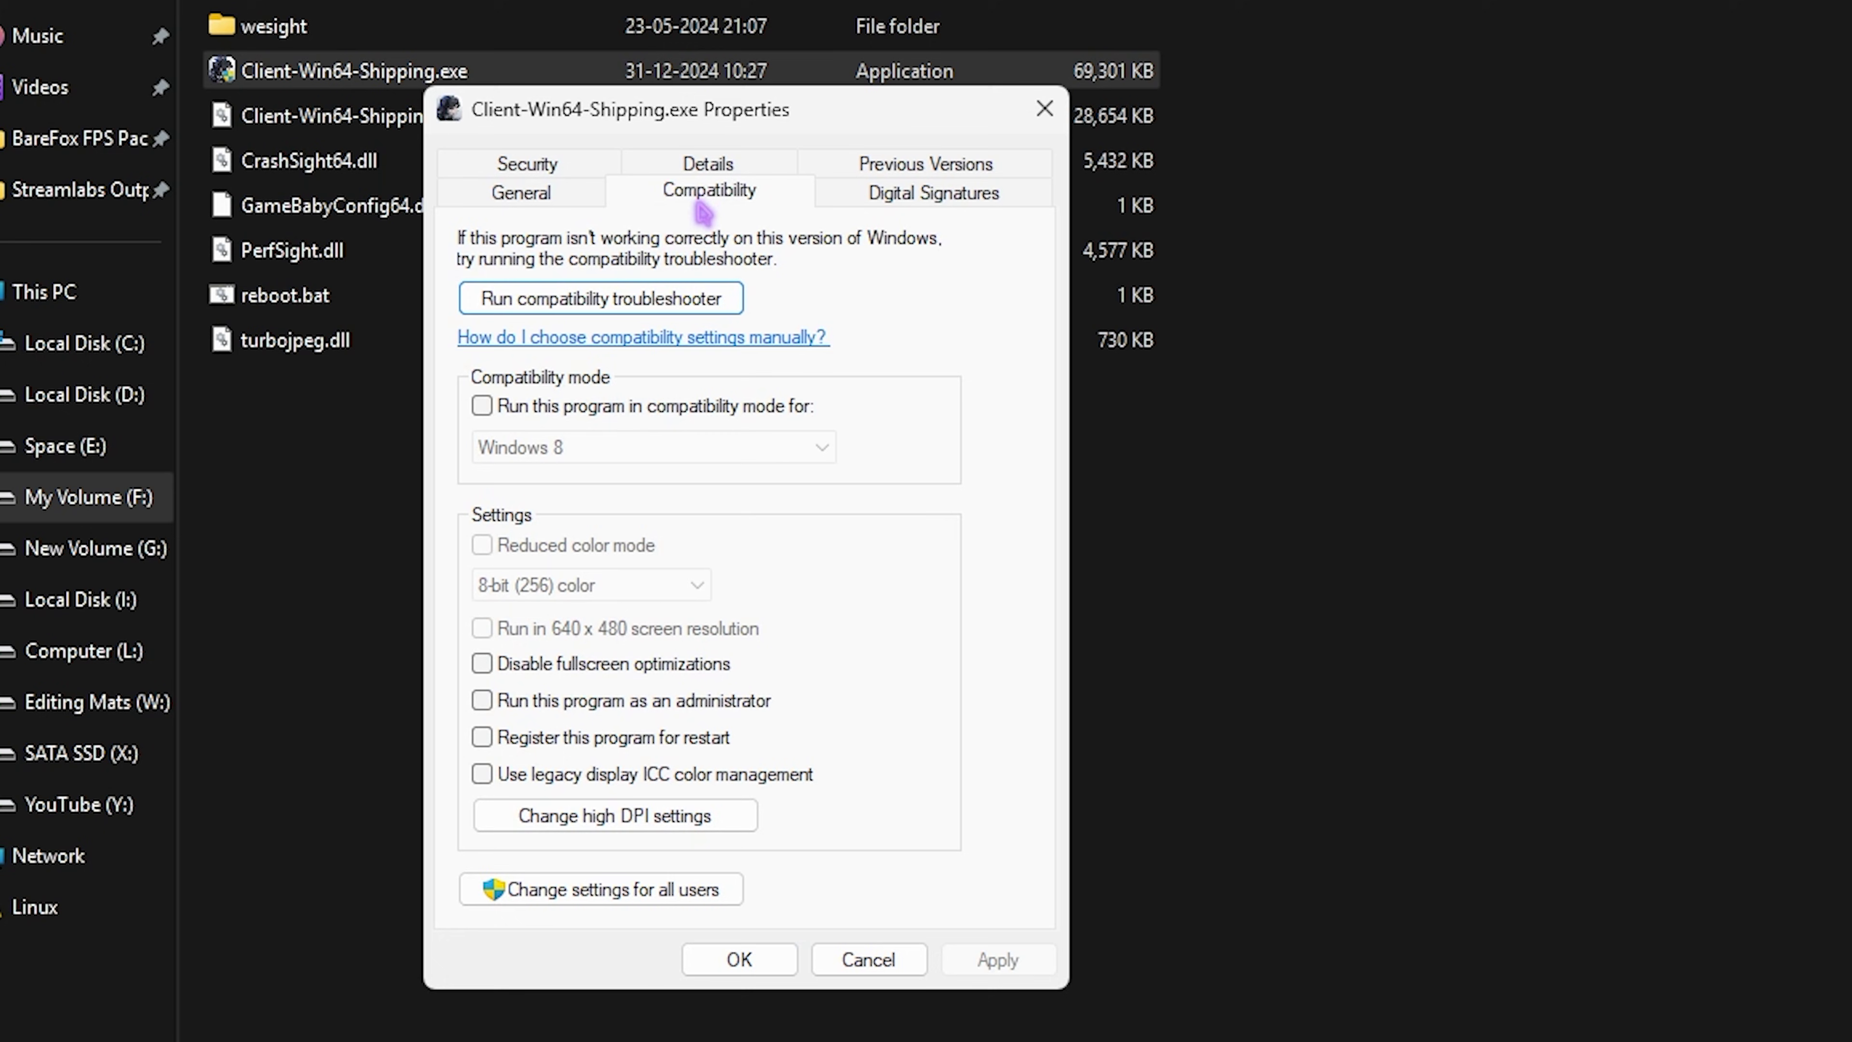
left_click(598, 673)
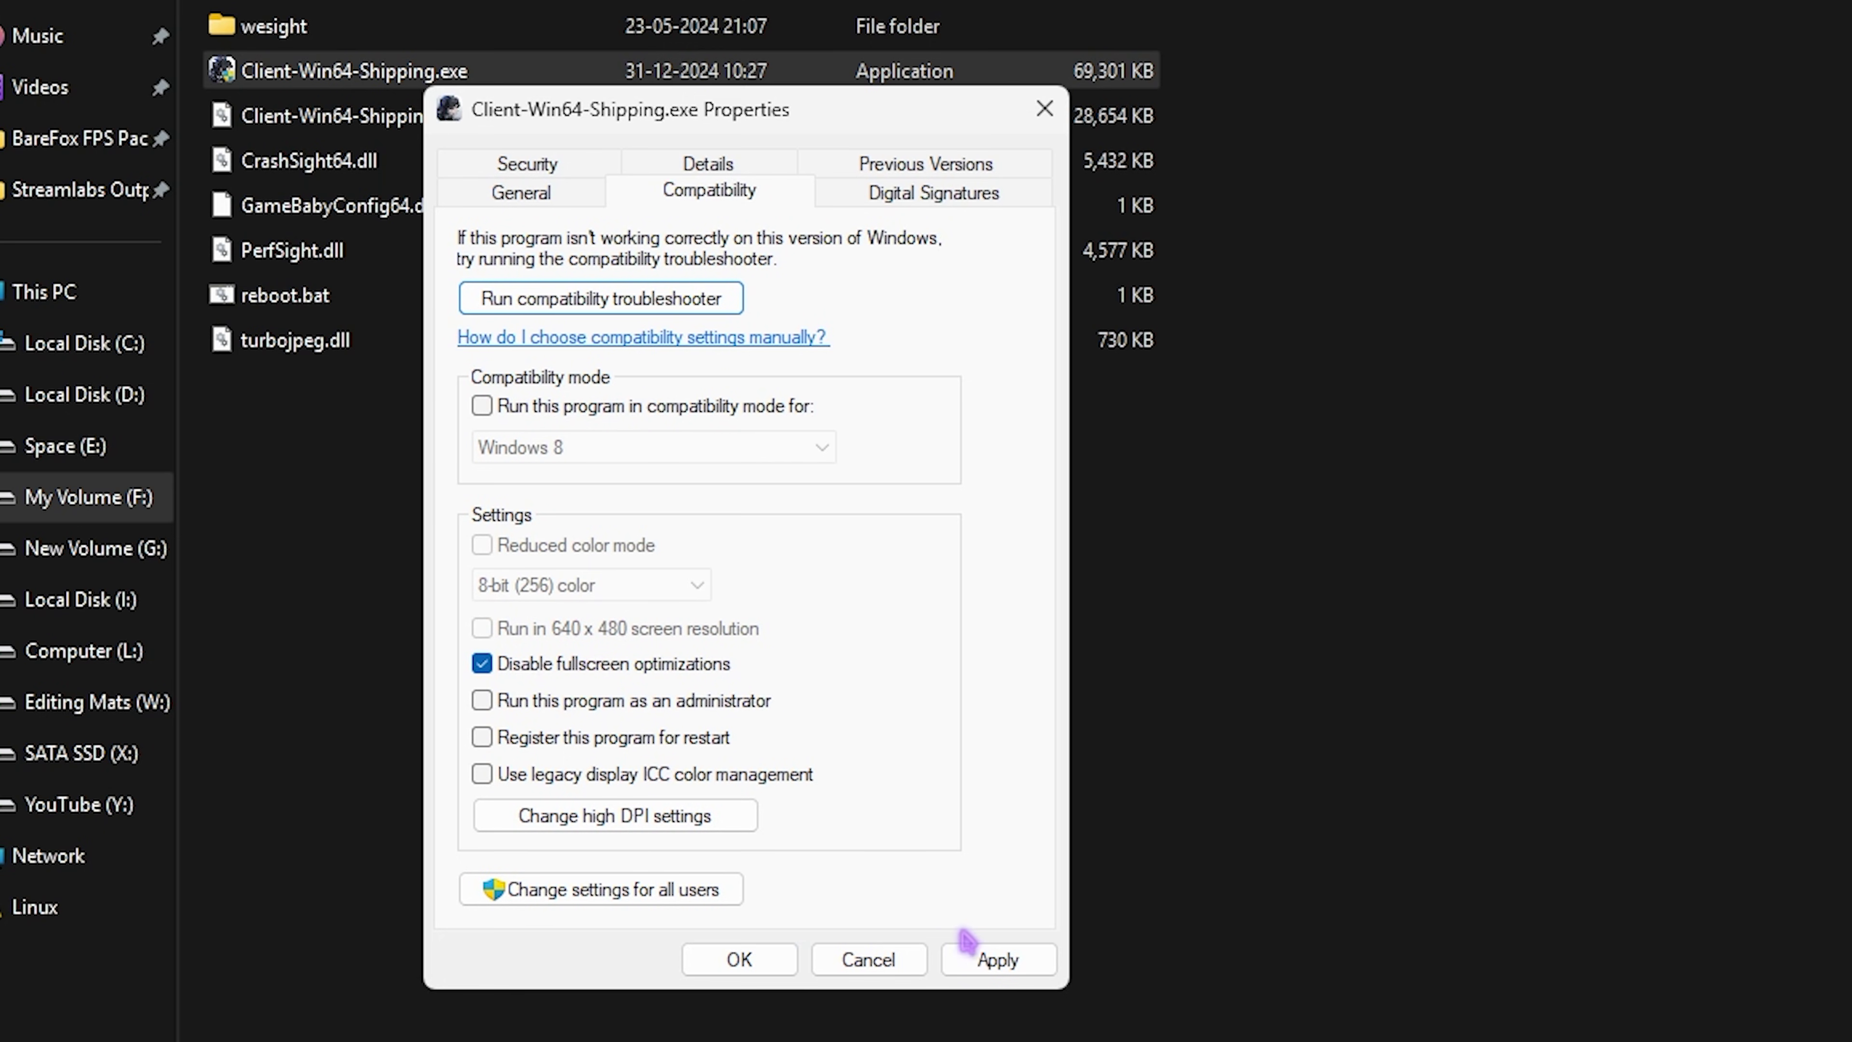
left_click(970, 957)
left_click(740, 957)
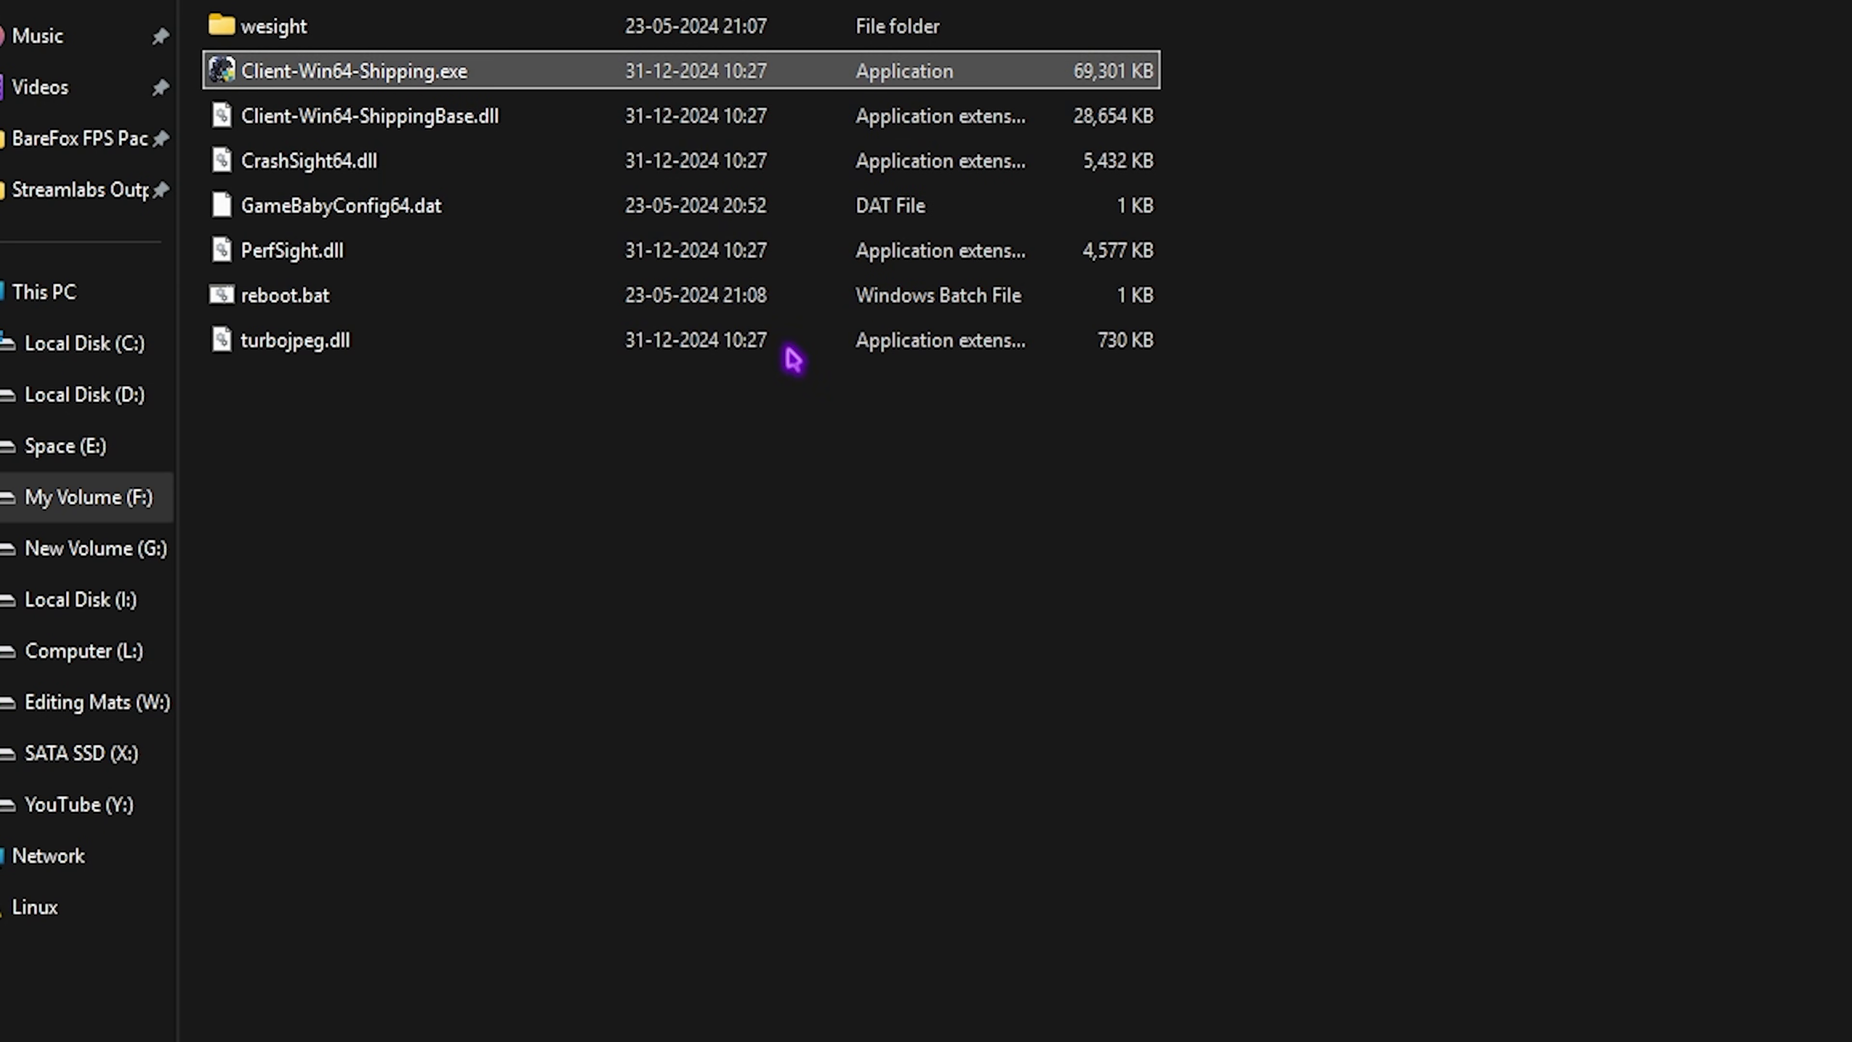
left_click(1261, 53)
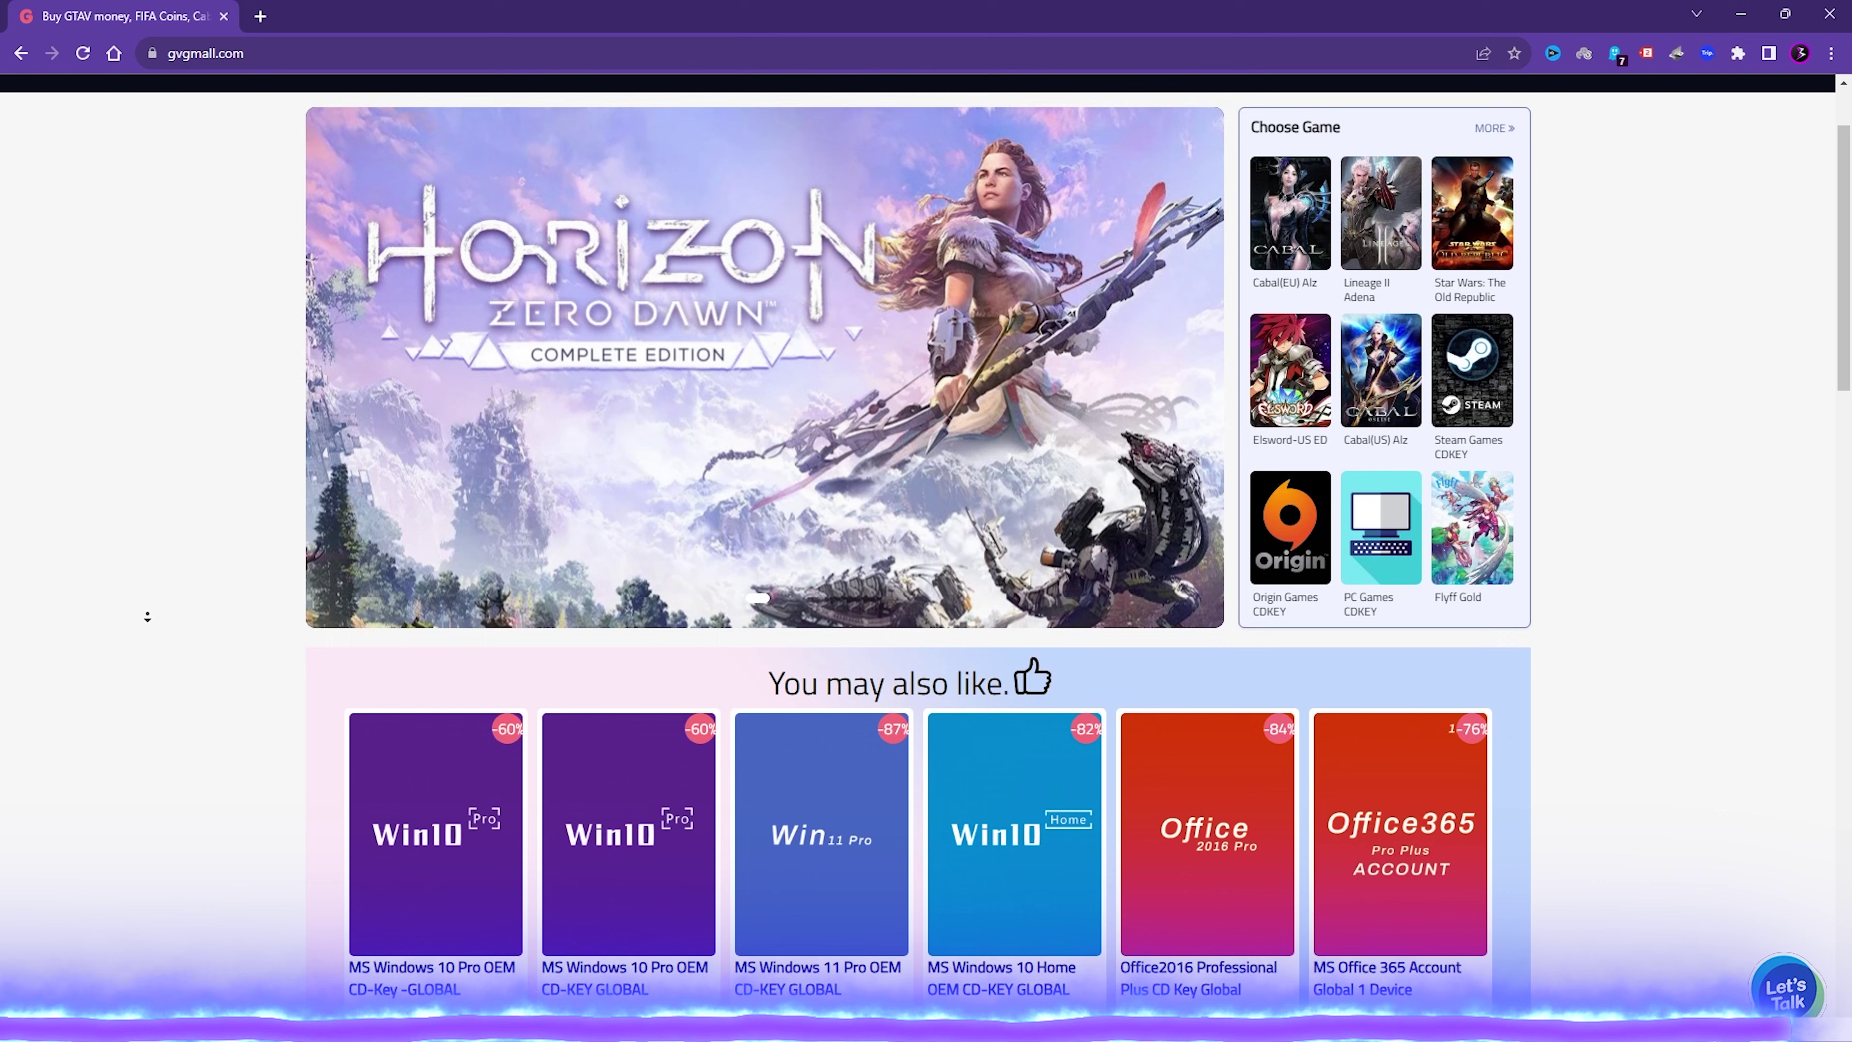
scroll(148, 617, "down", 5)
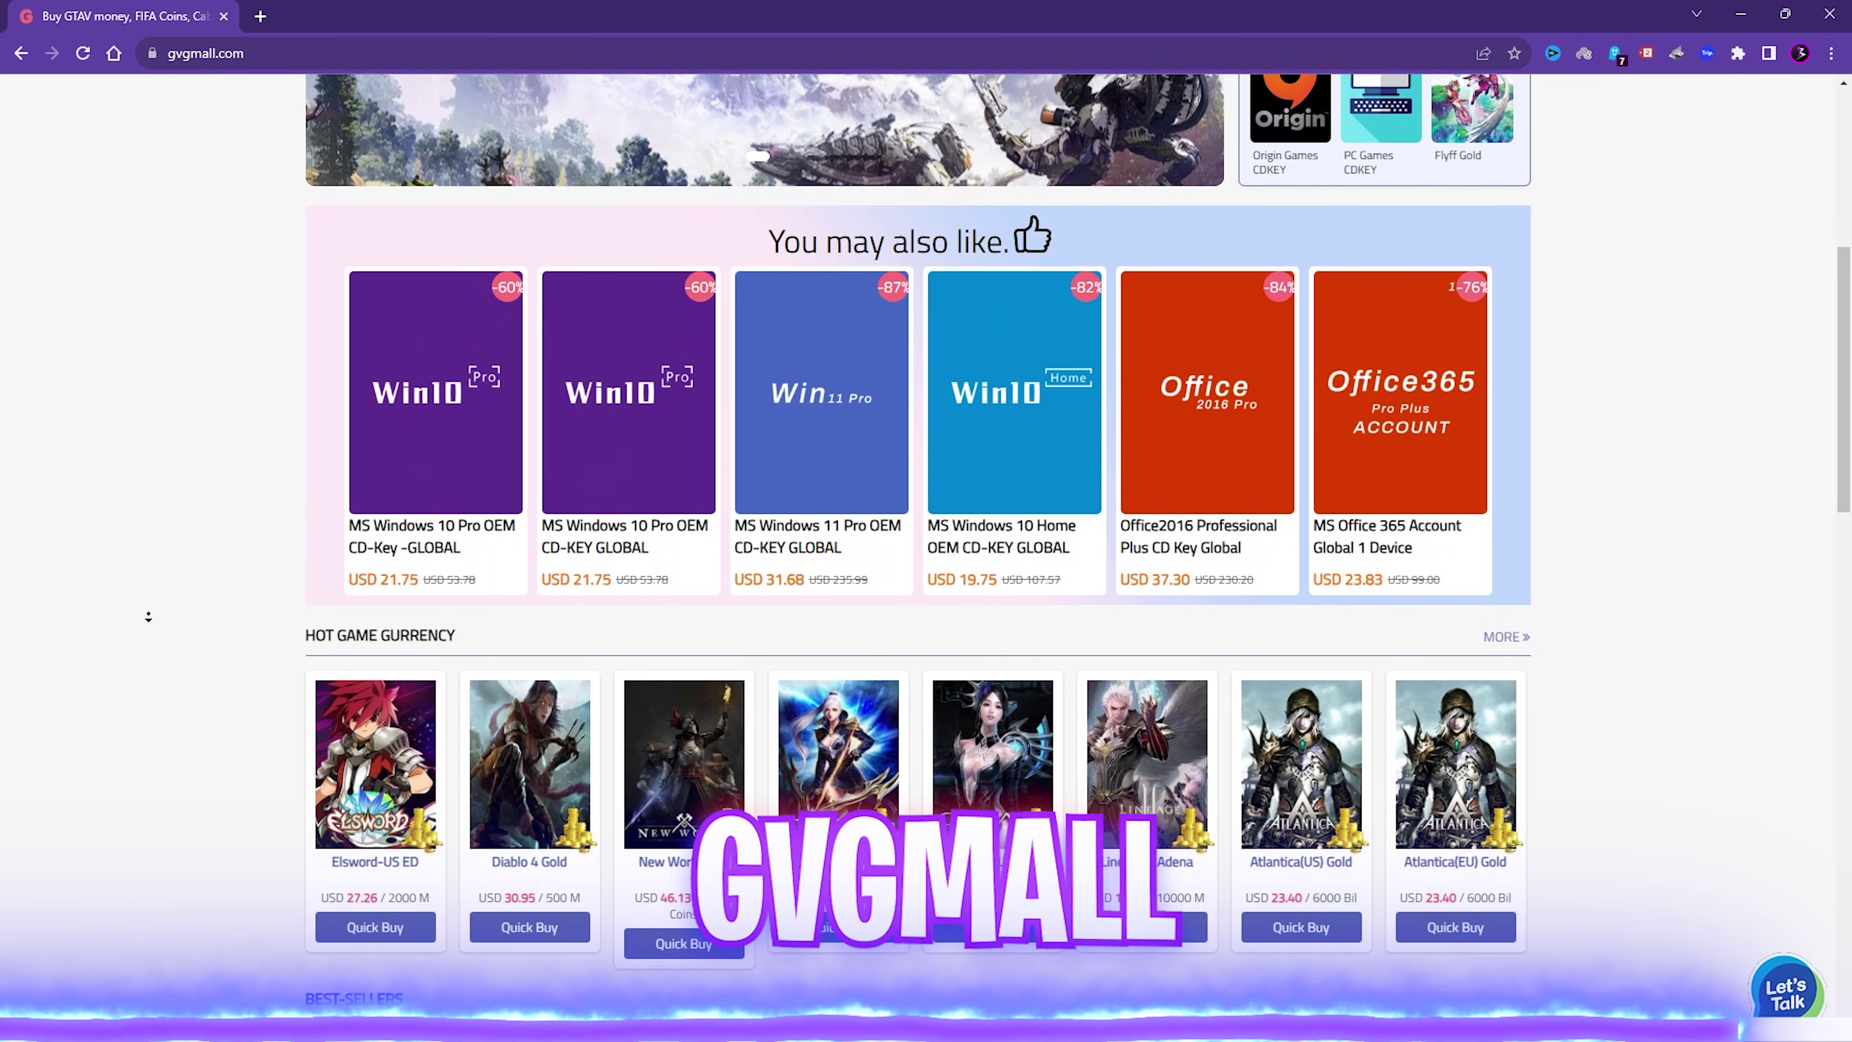
scroll(148, 616, "down", 2)
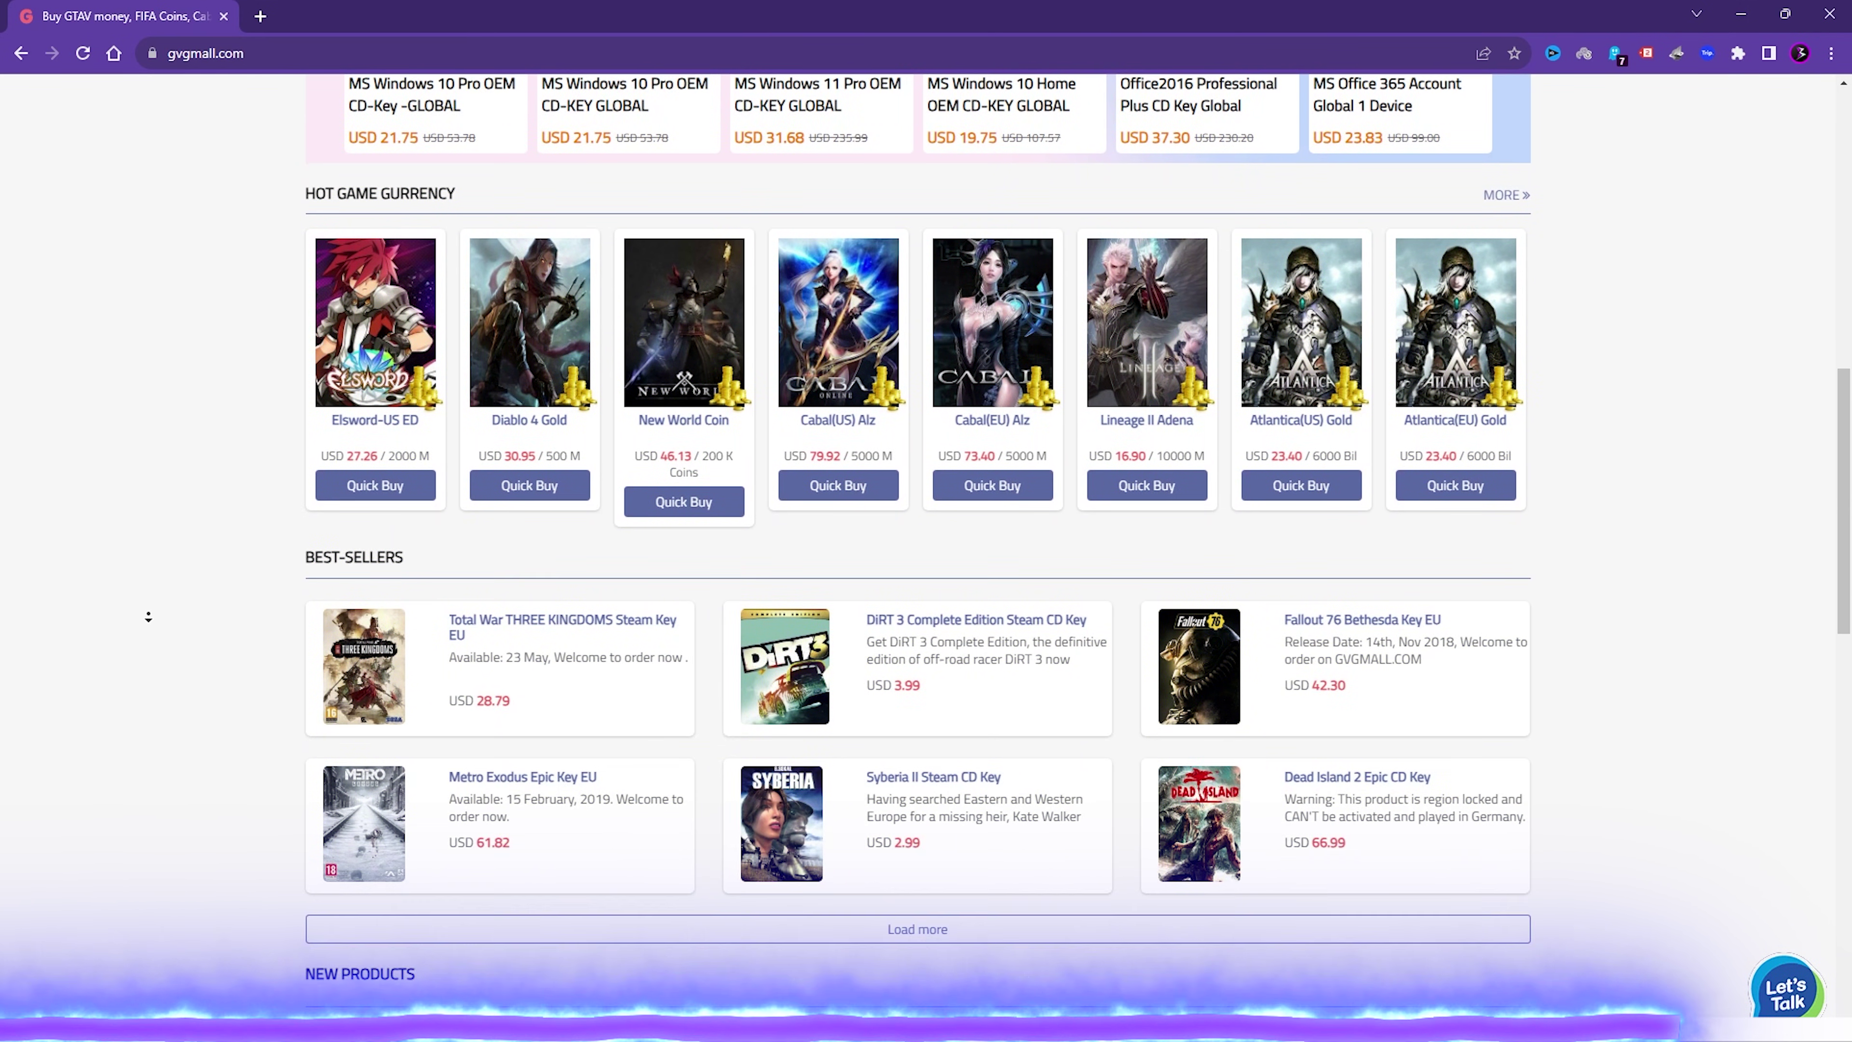
scroll(148, 616, "up", 12)
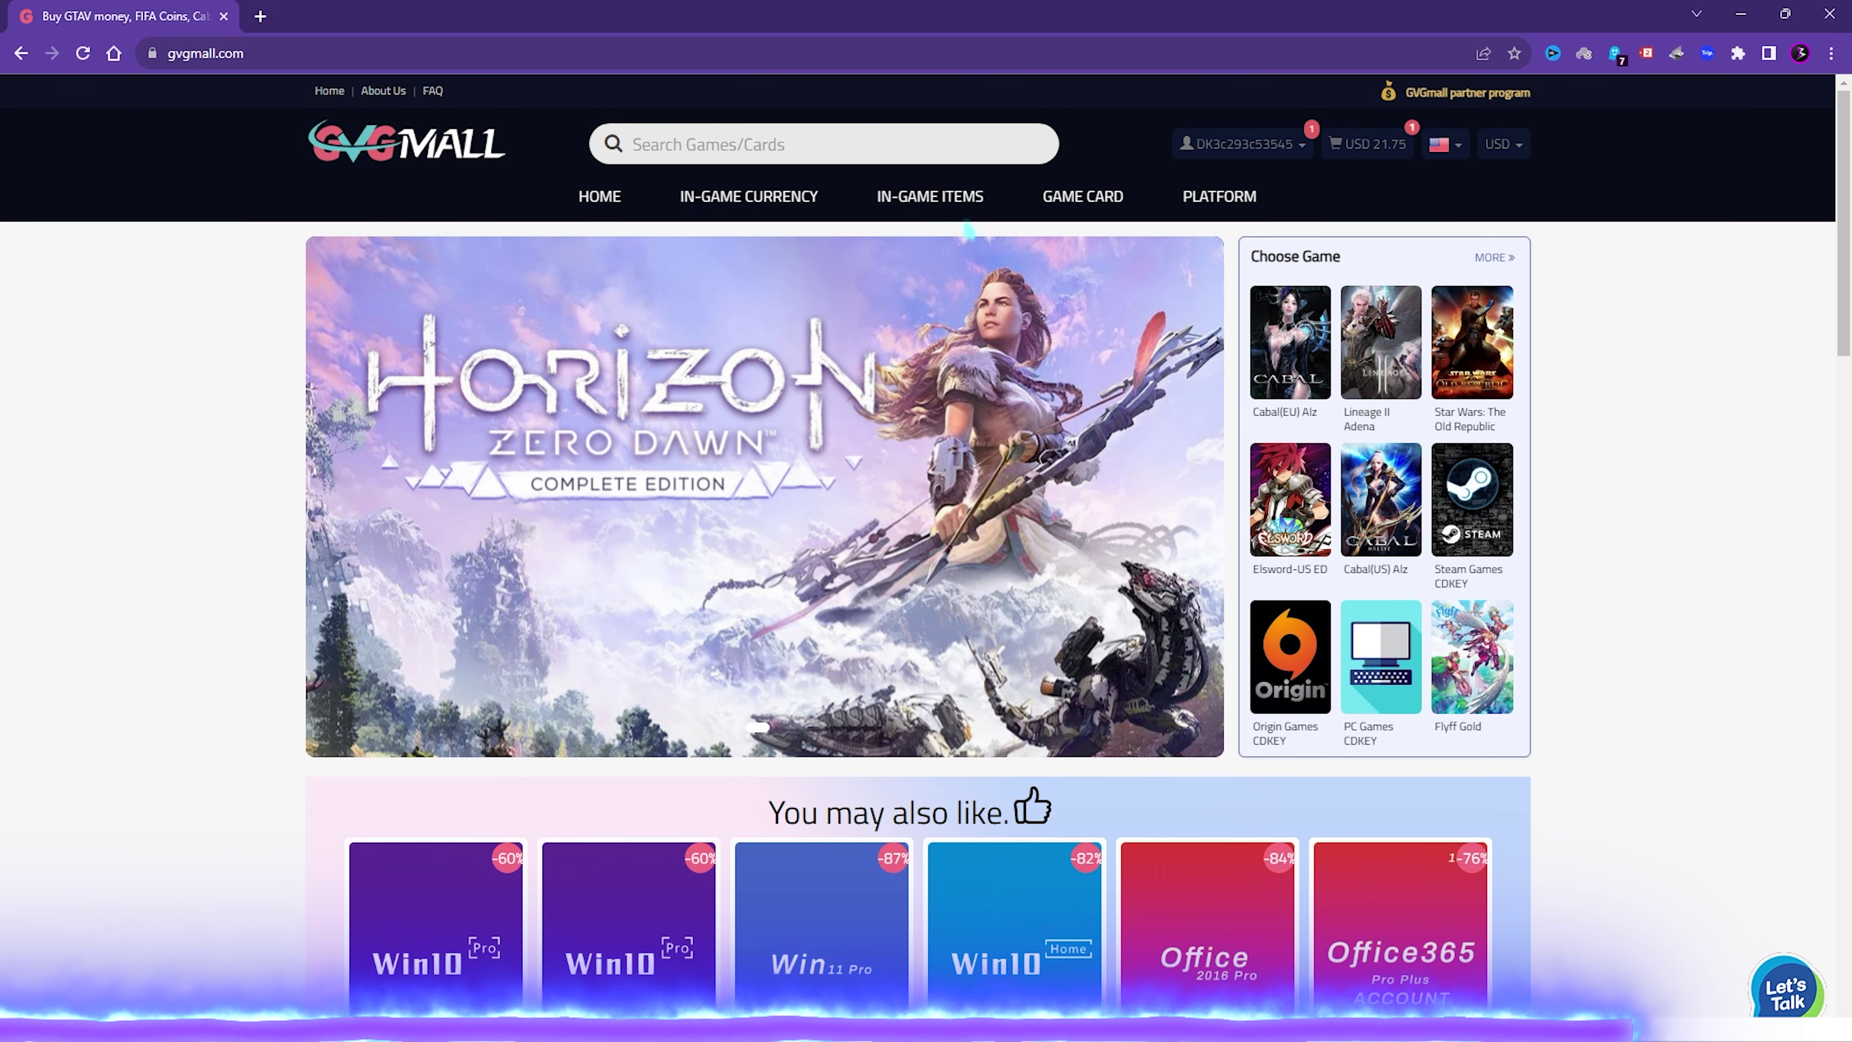
mouse_move(1042, 194)
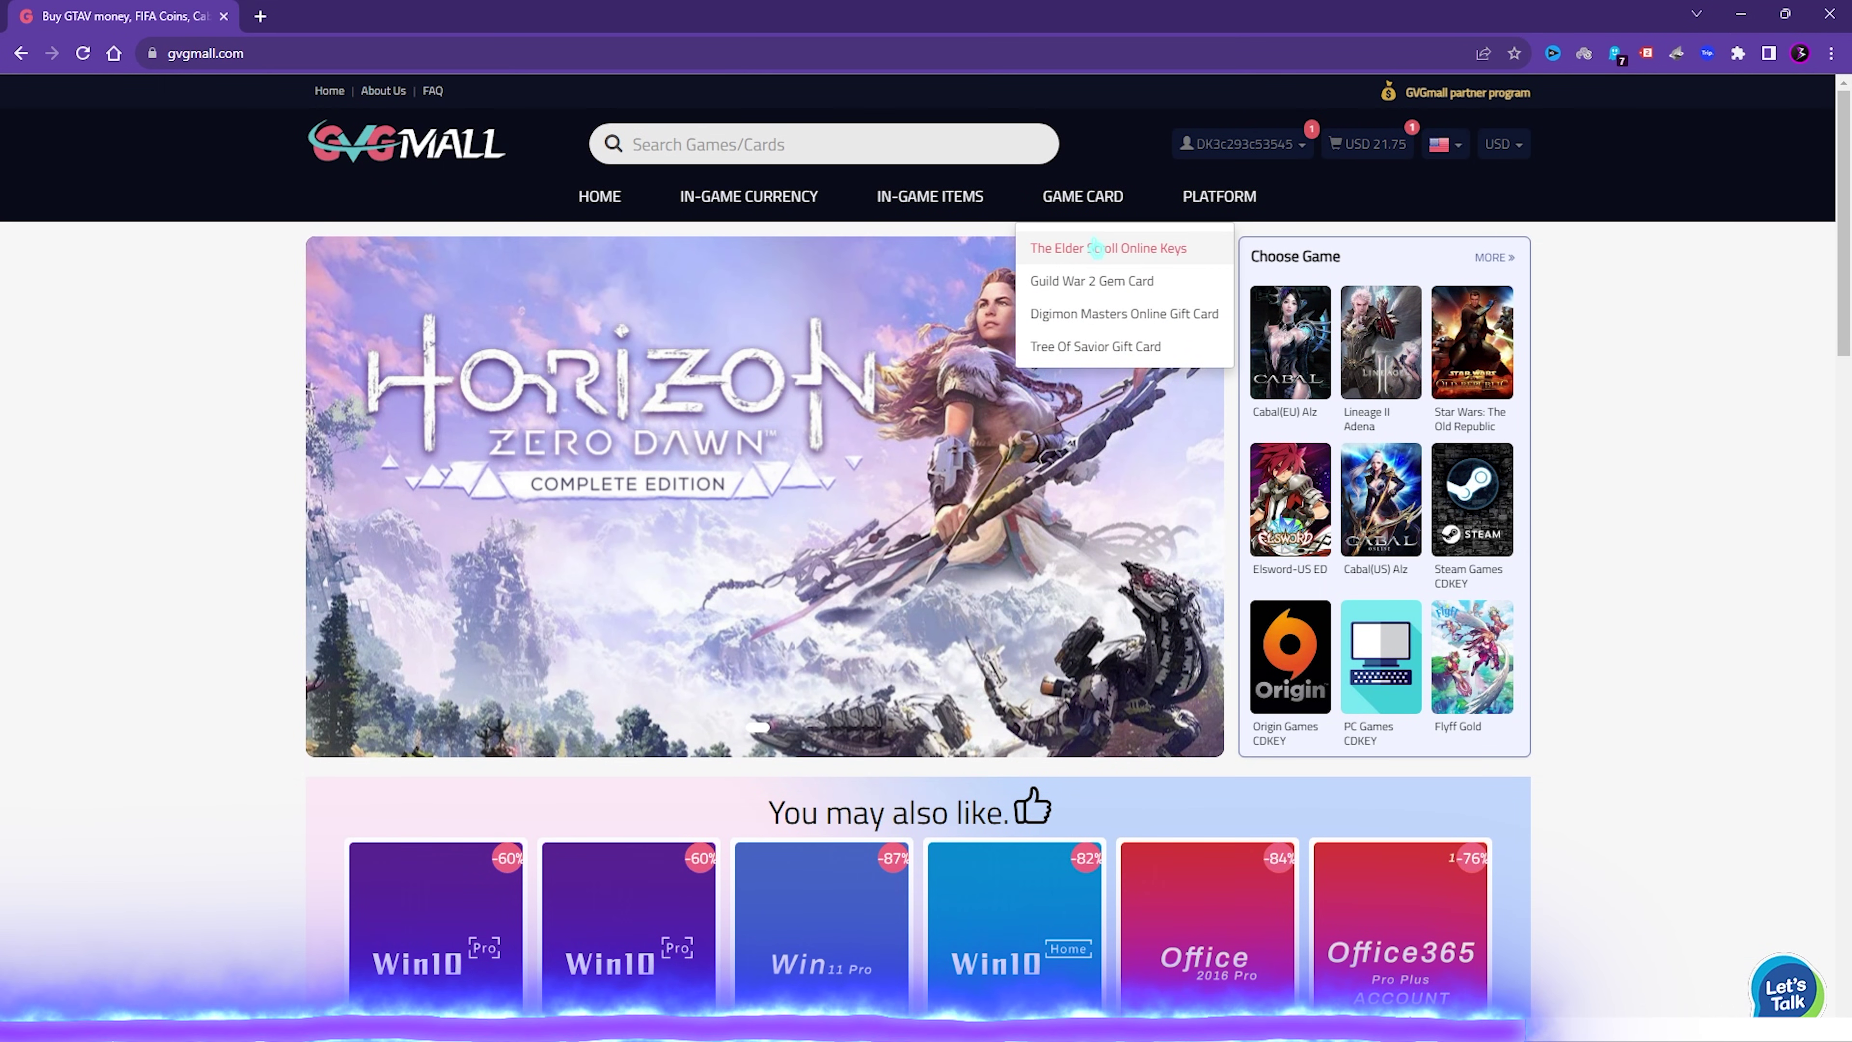
mouse_move(749, 196)
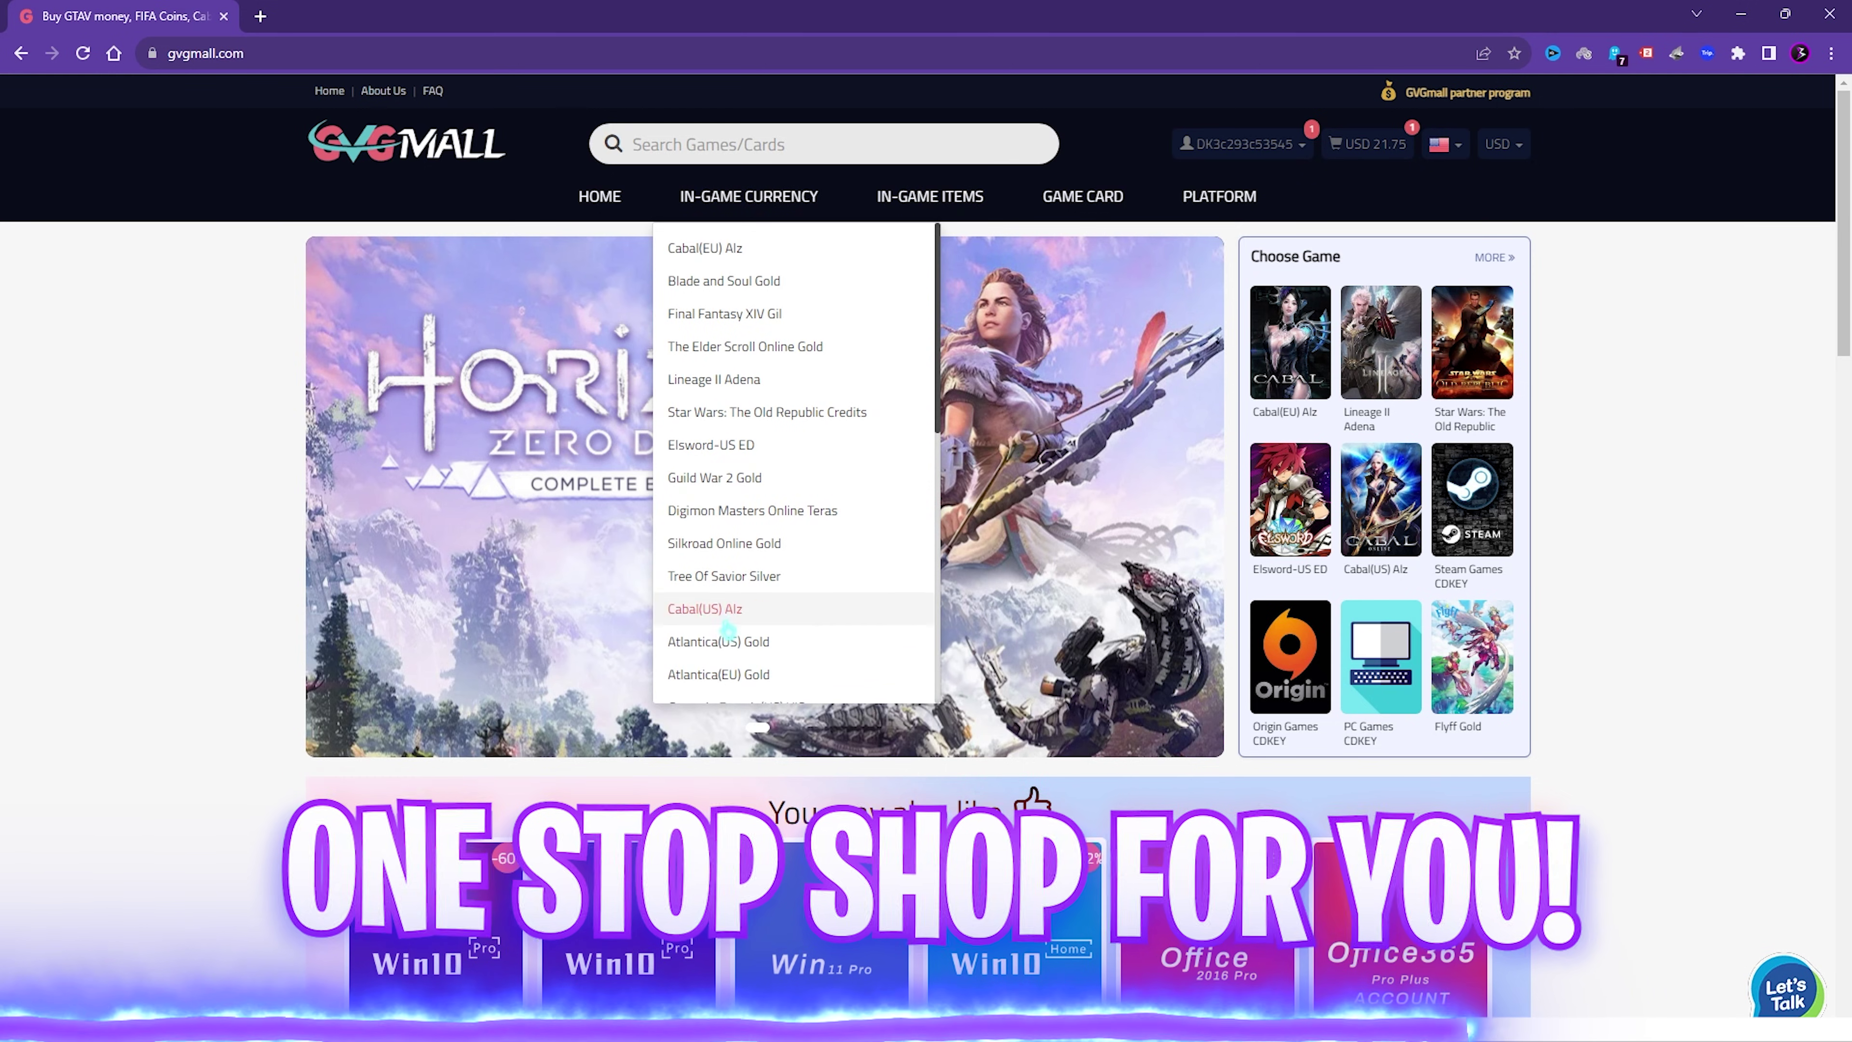
scroll(743, 511, "down", 5)
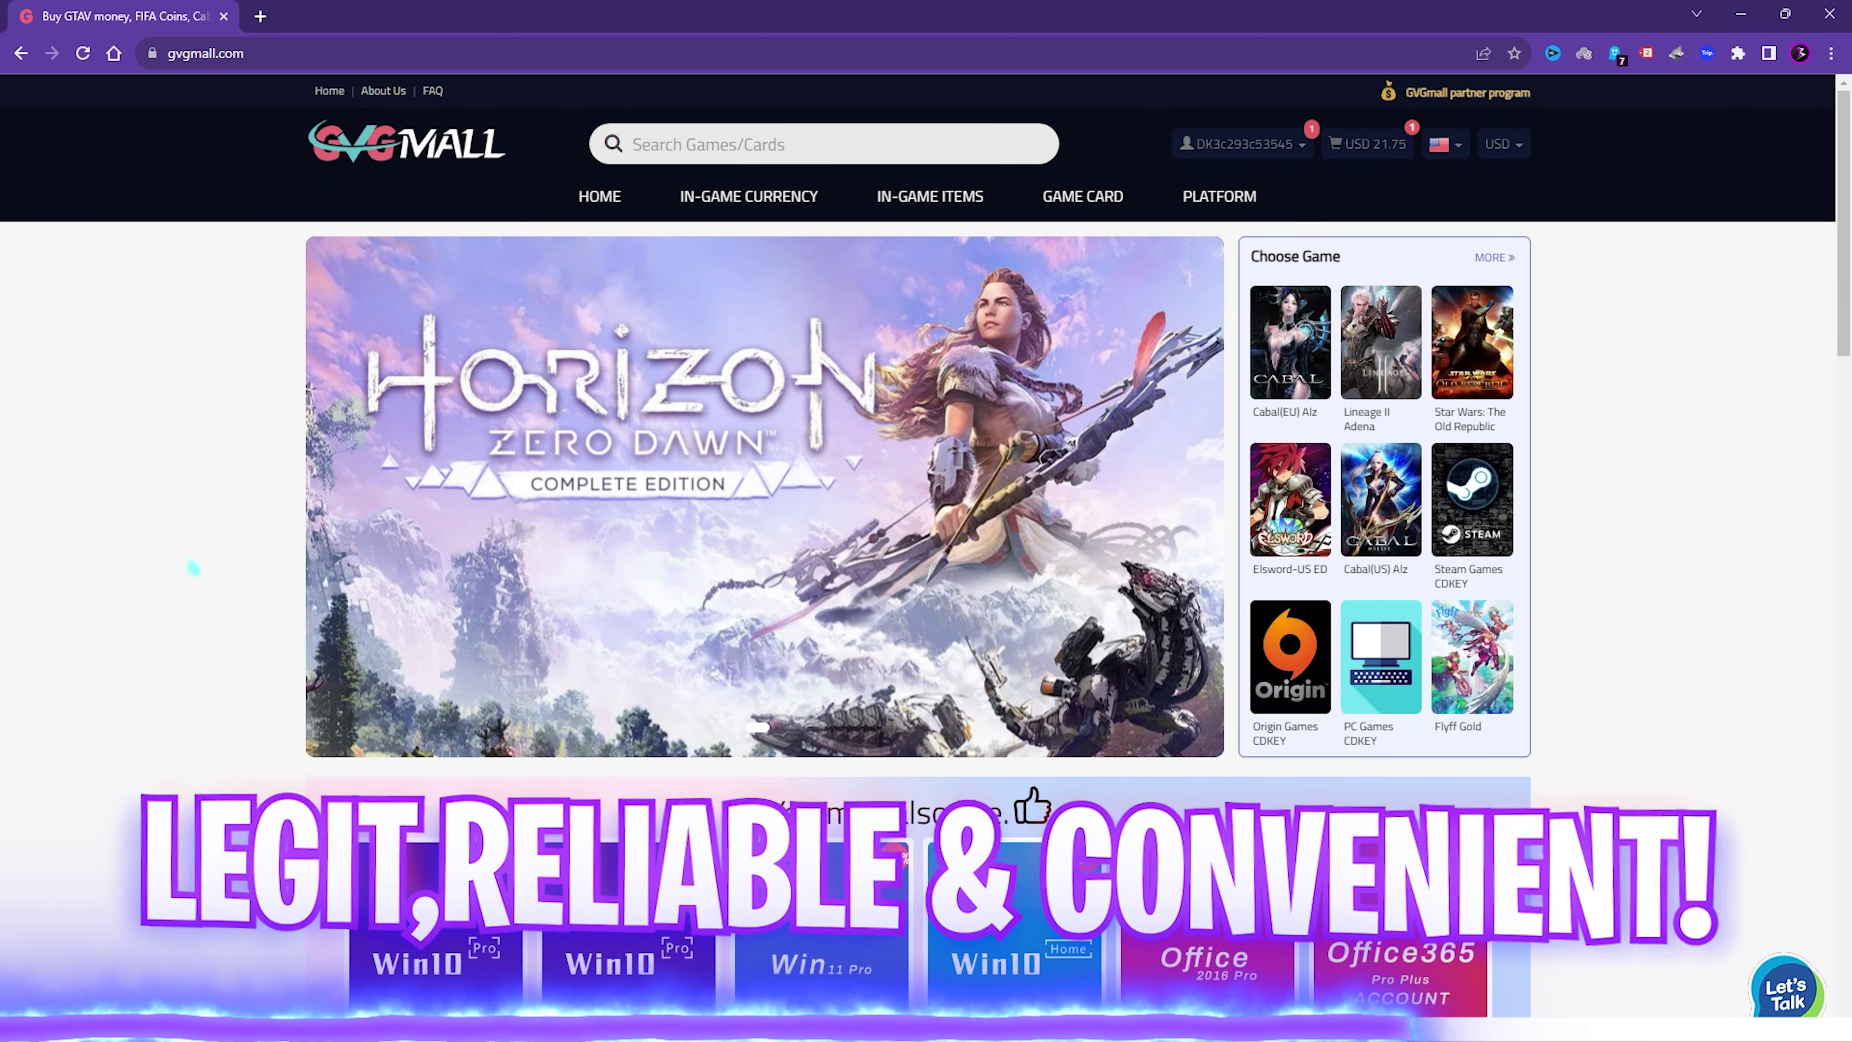
scroll(146, 489, "down", 5)
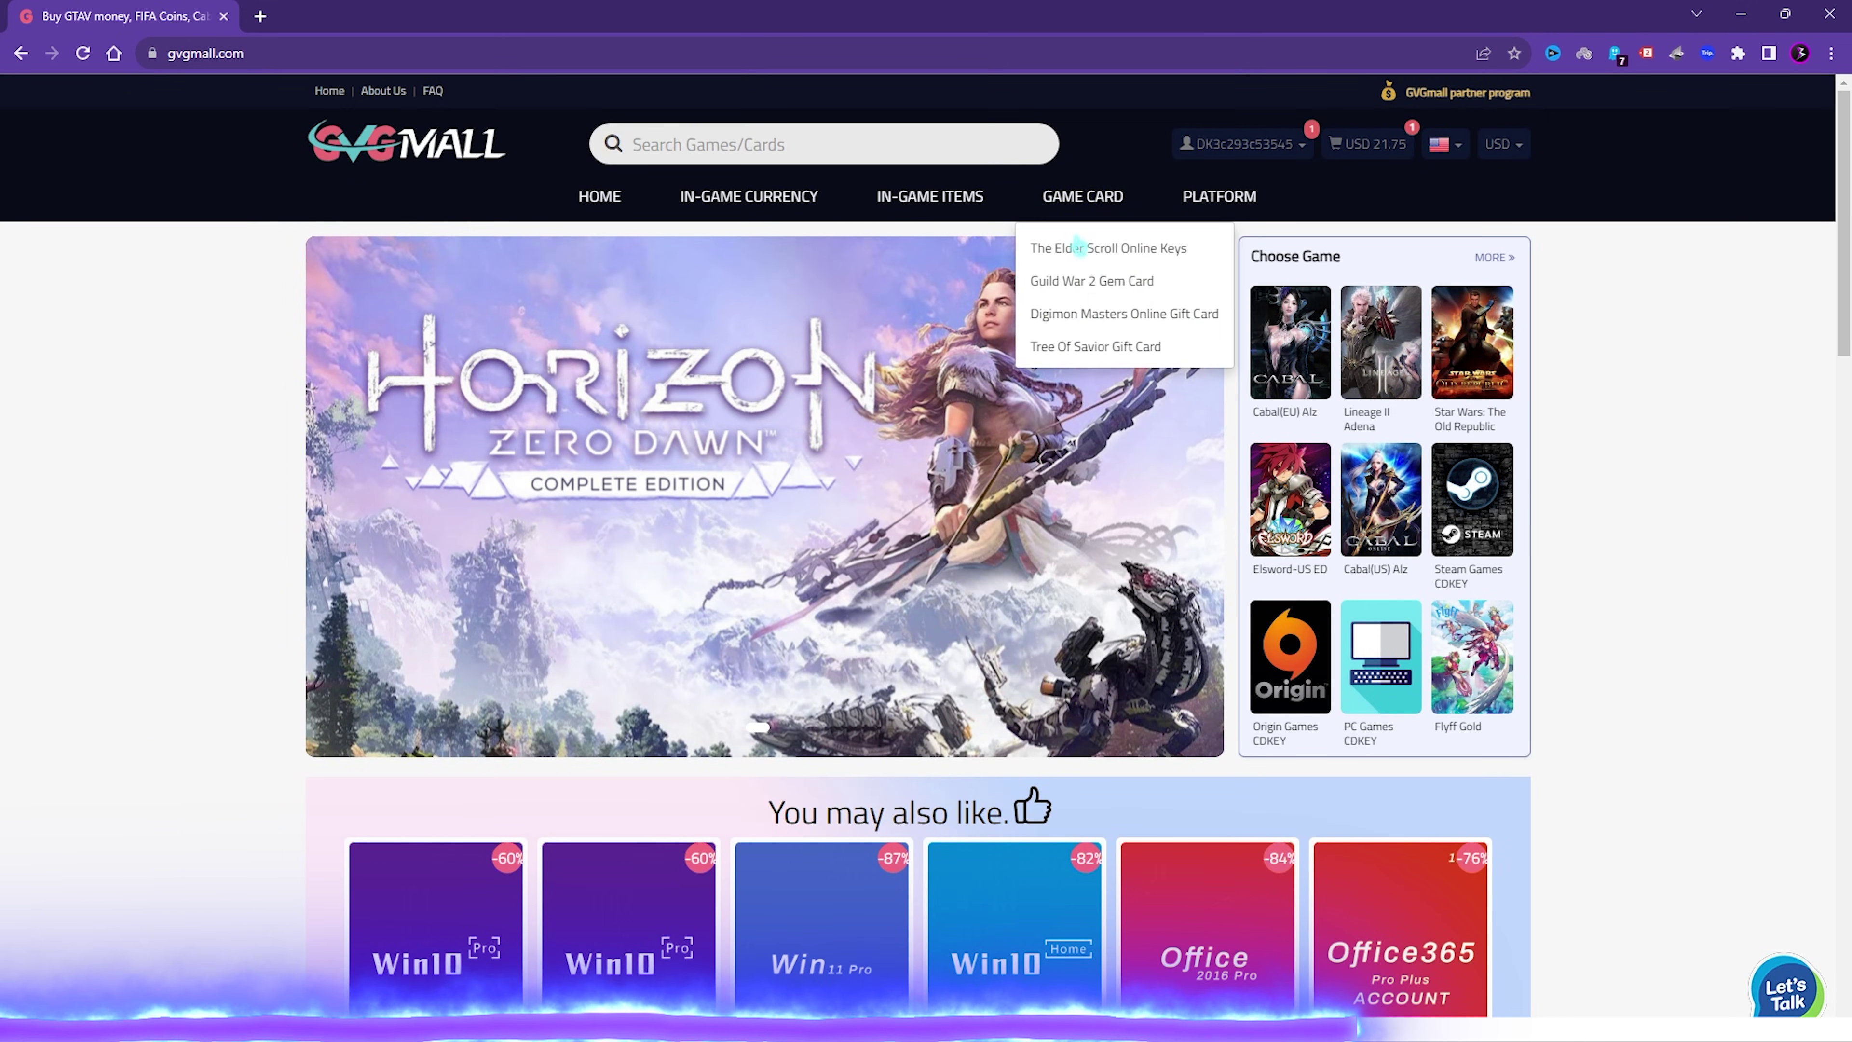
mouse_move(940, 198)
mouse_move(749, 199)
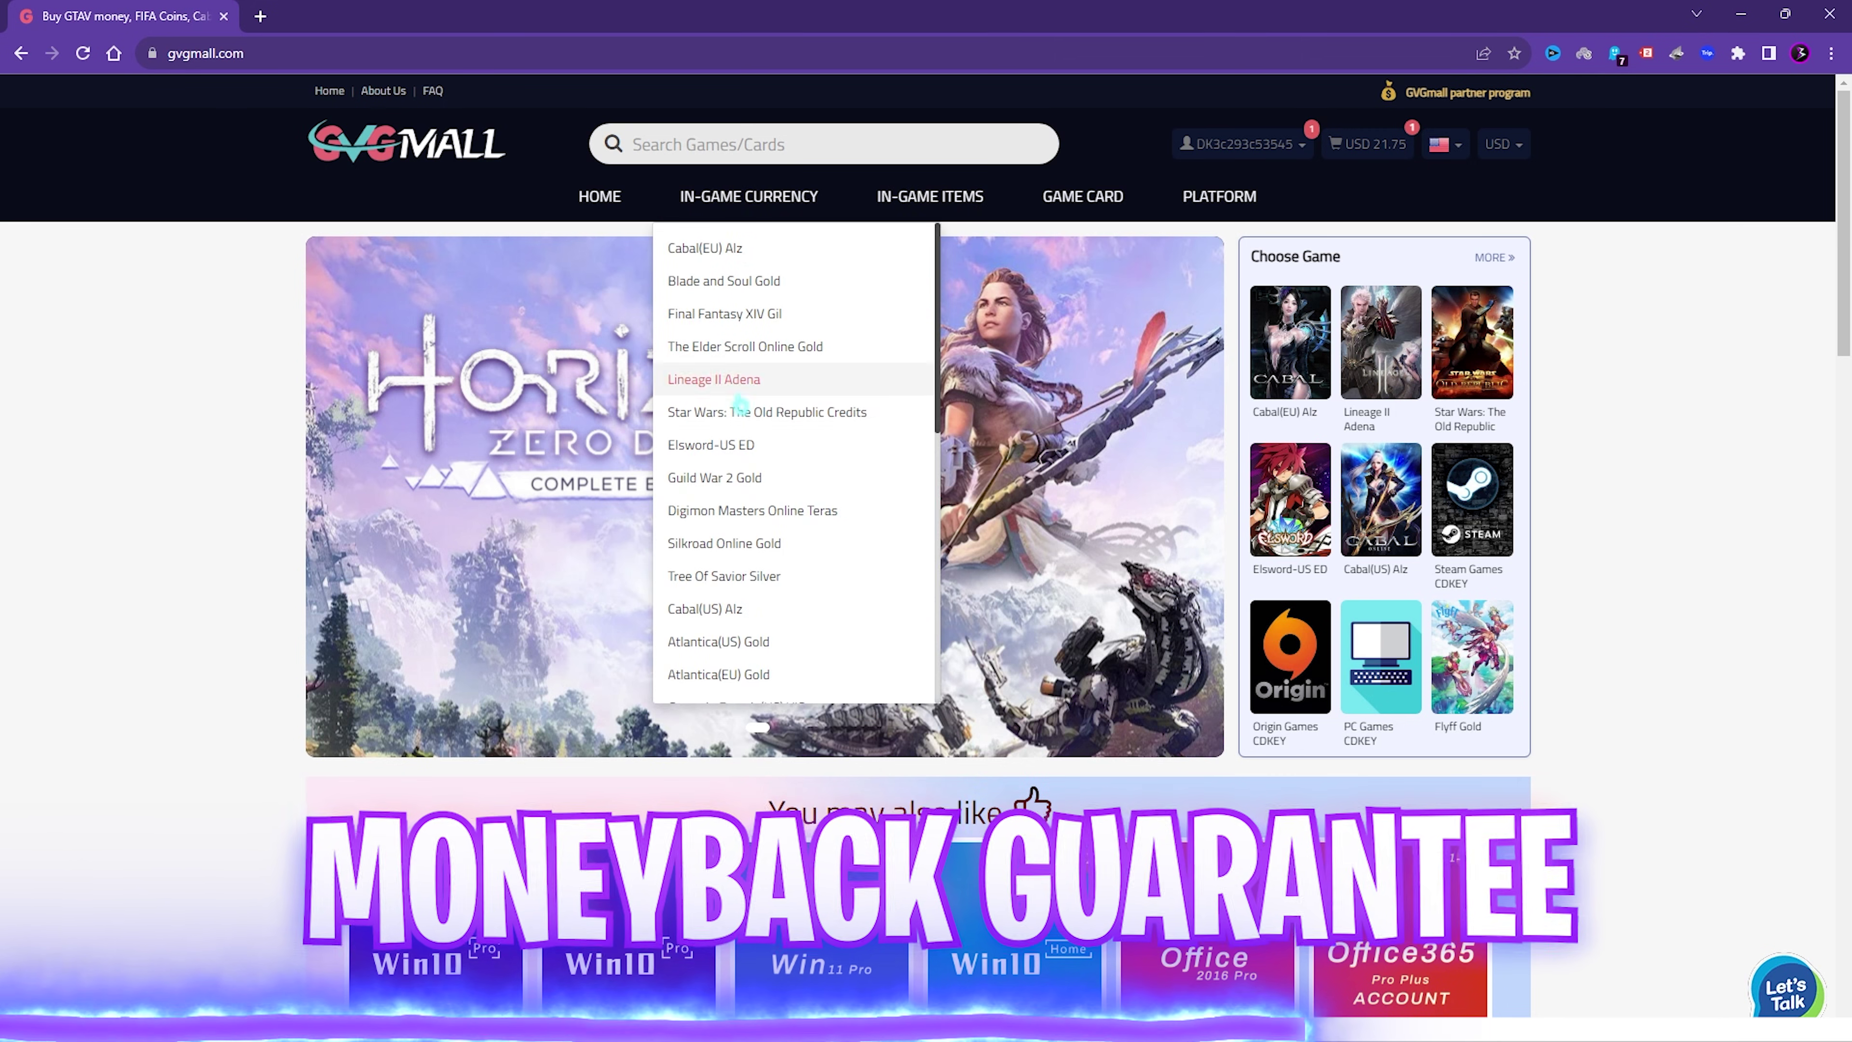
scroll(758, 511, "down", 5)
scroll(763, 453, "down", 1)
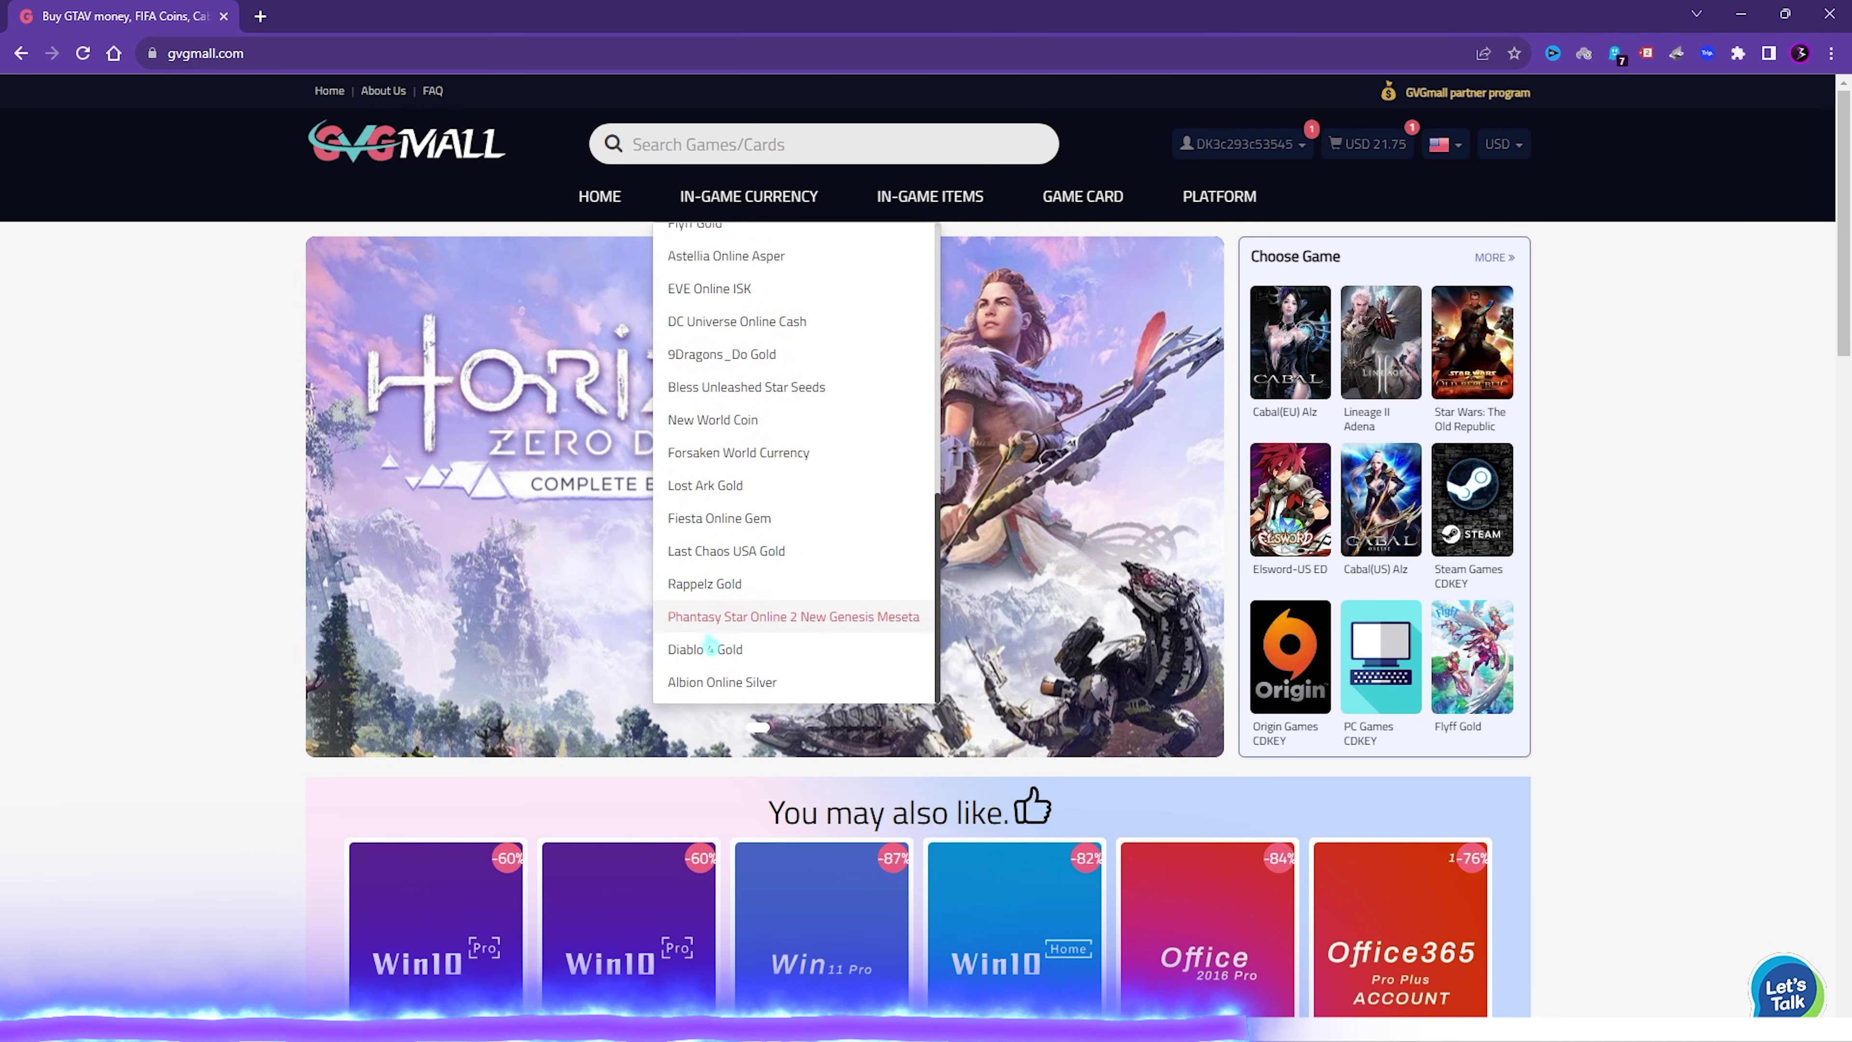
scroll(138, 525, "down", 5)
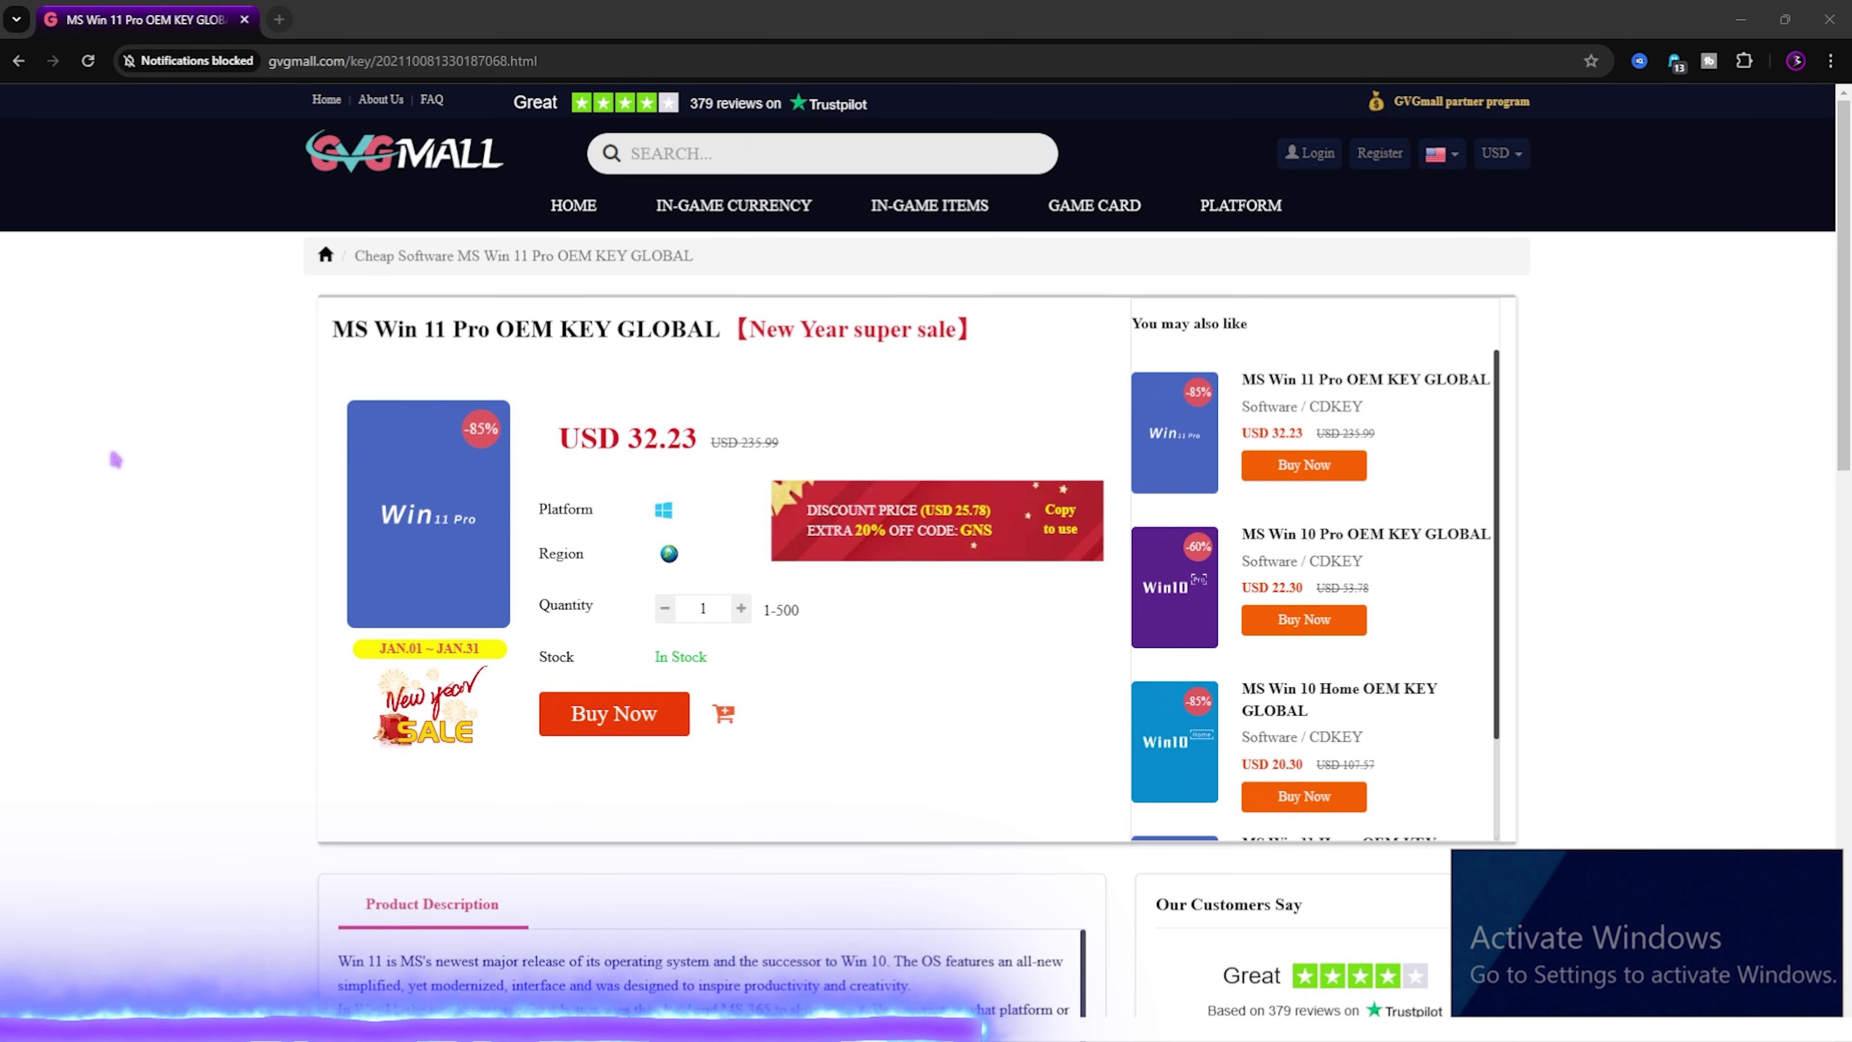
Apply promotion code FOX25 to the Windows 10 Pro key order, bringing the total to USD 16.31
left_click_drag(350, 332, 966, 331)
left_click(768, 337)
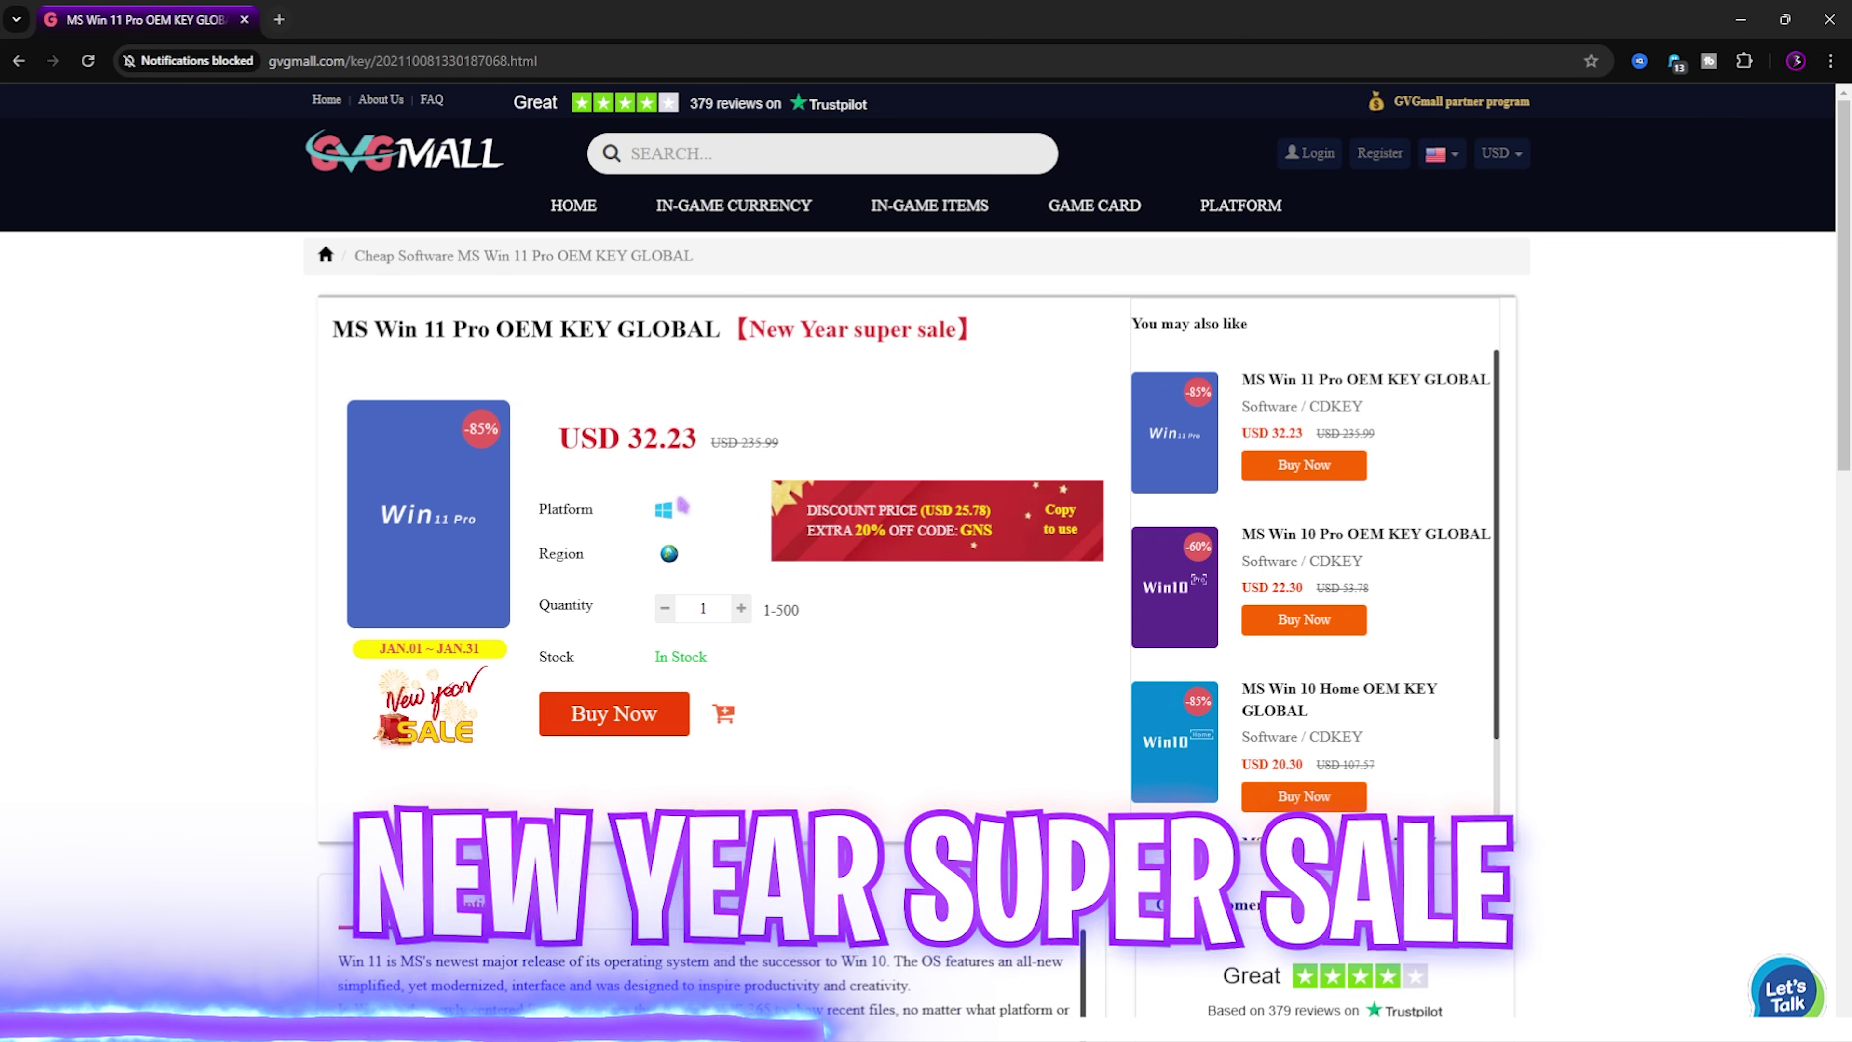
scroll(583, 584, "down", 4)
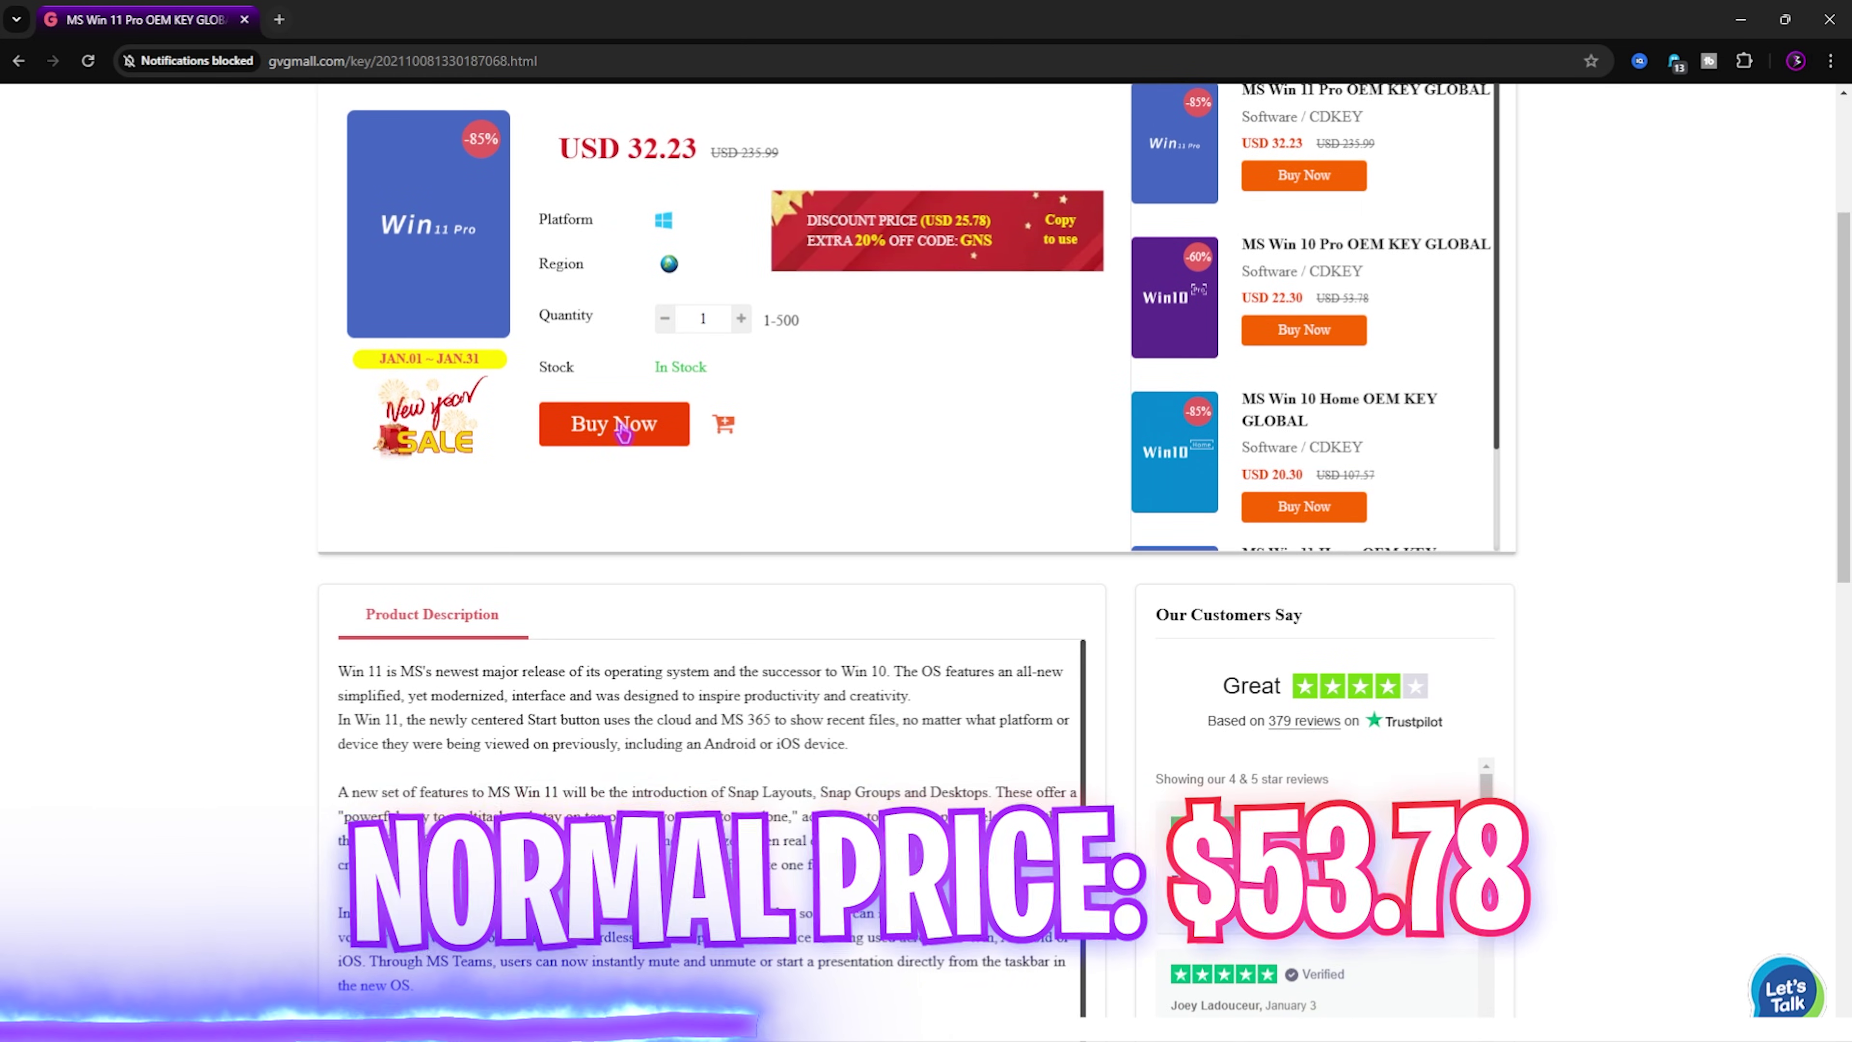
scroll(663, 434, "up", 4)
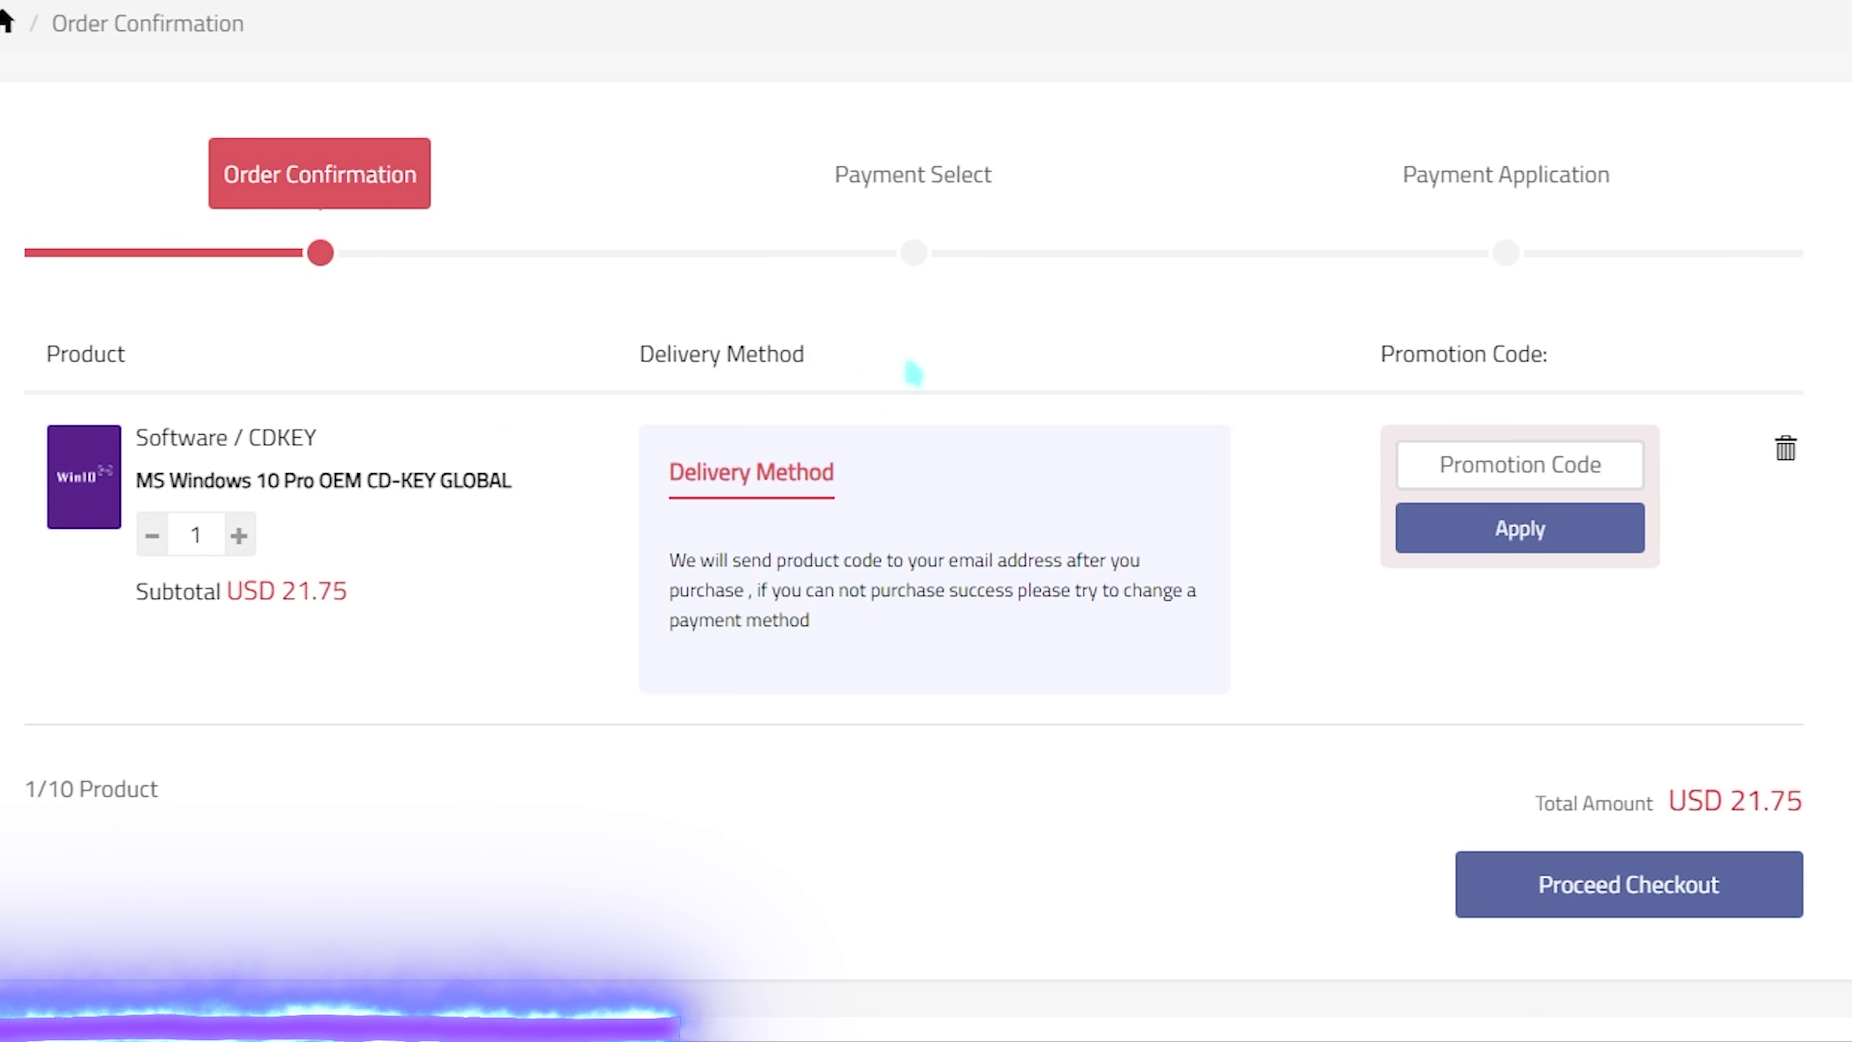
left_click(1537, 464)
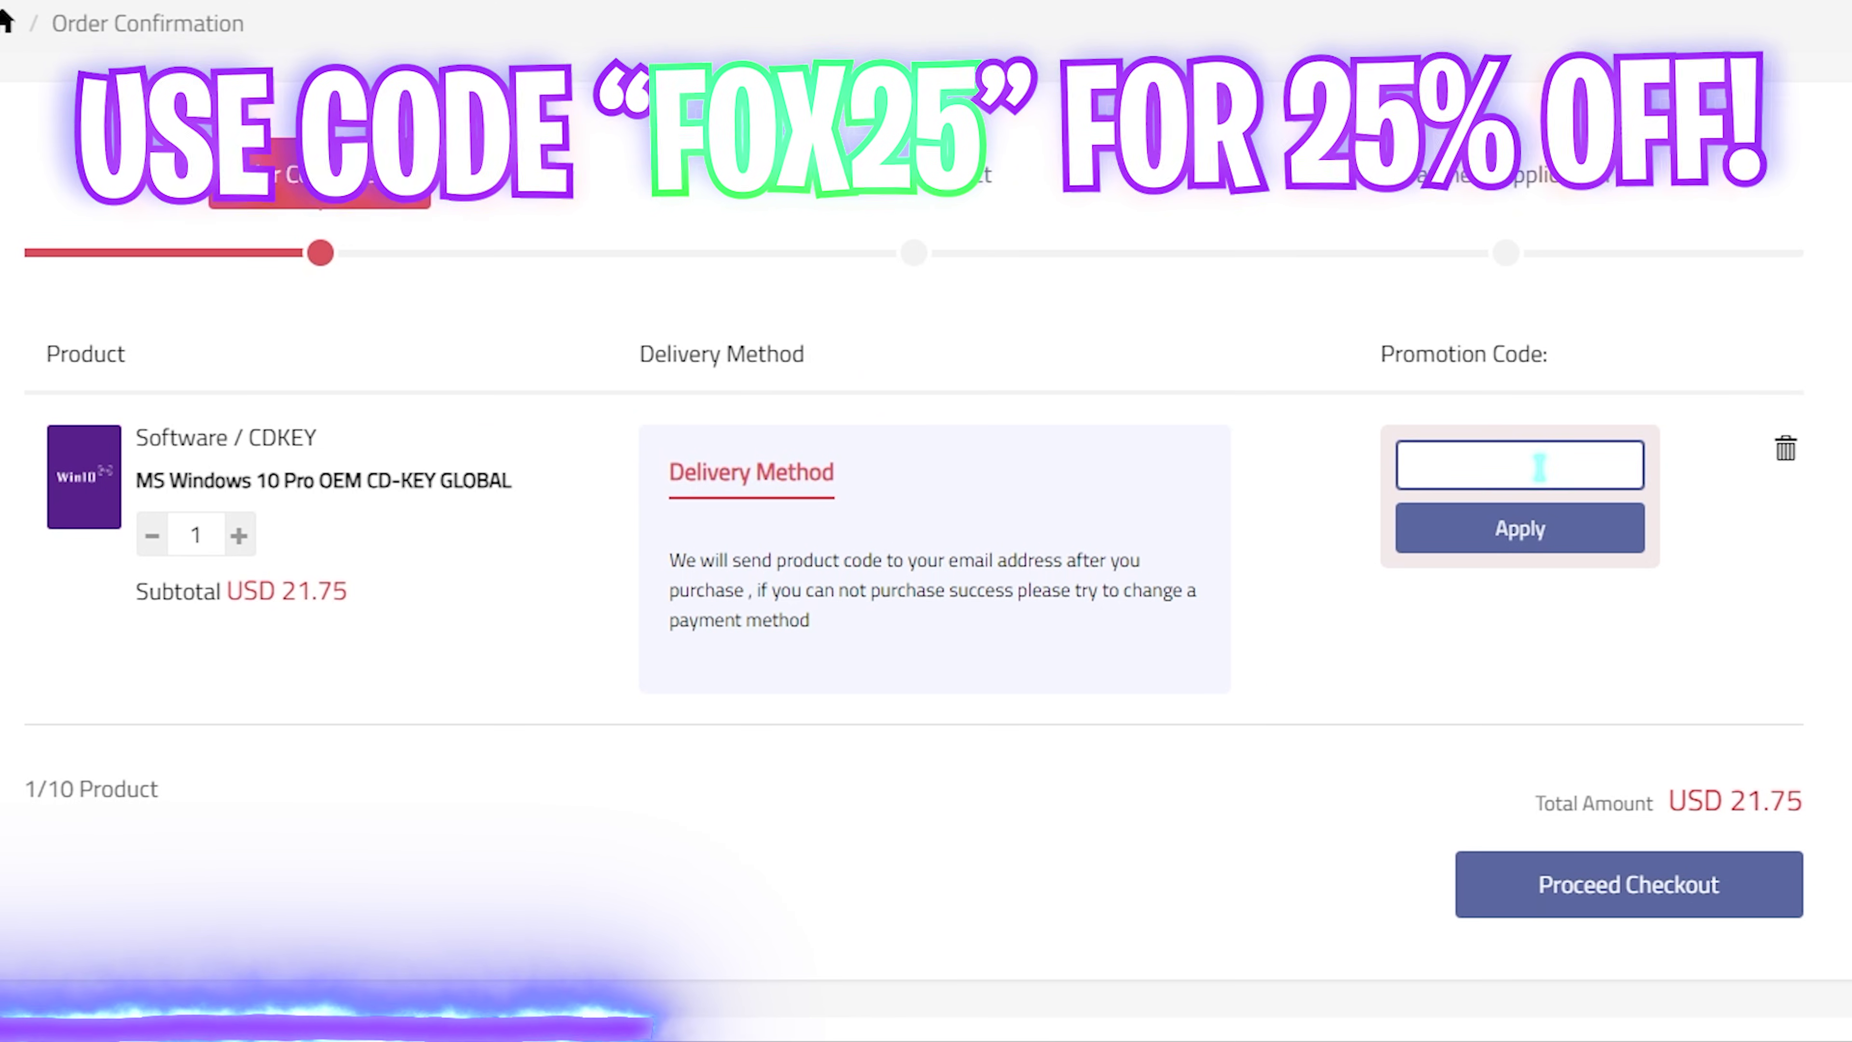
type("FOX25")
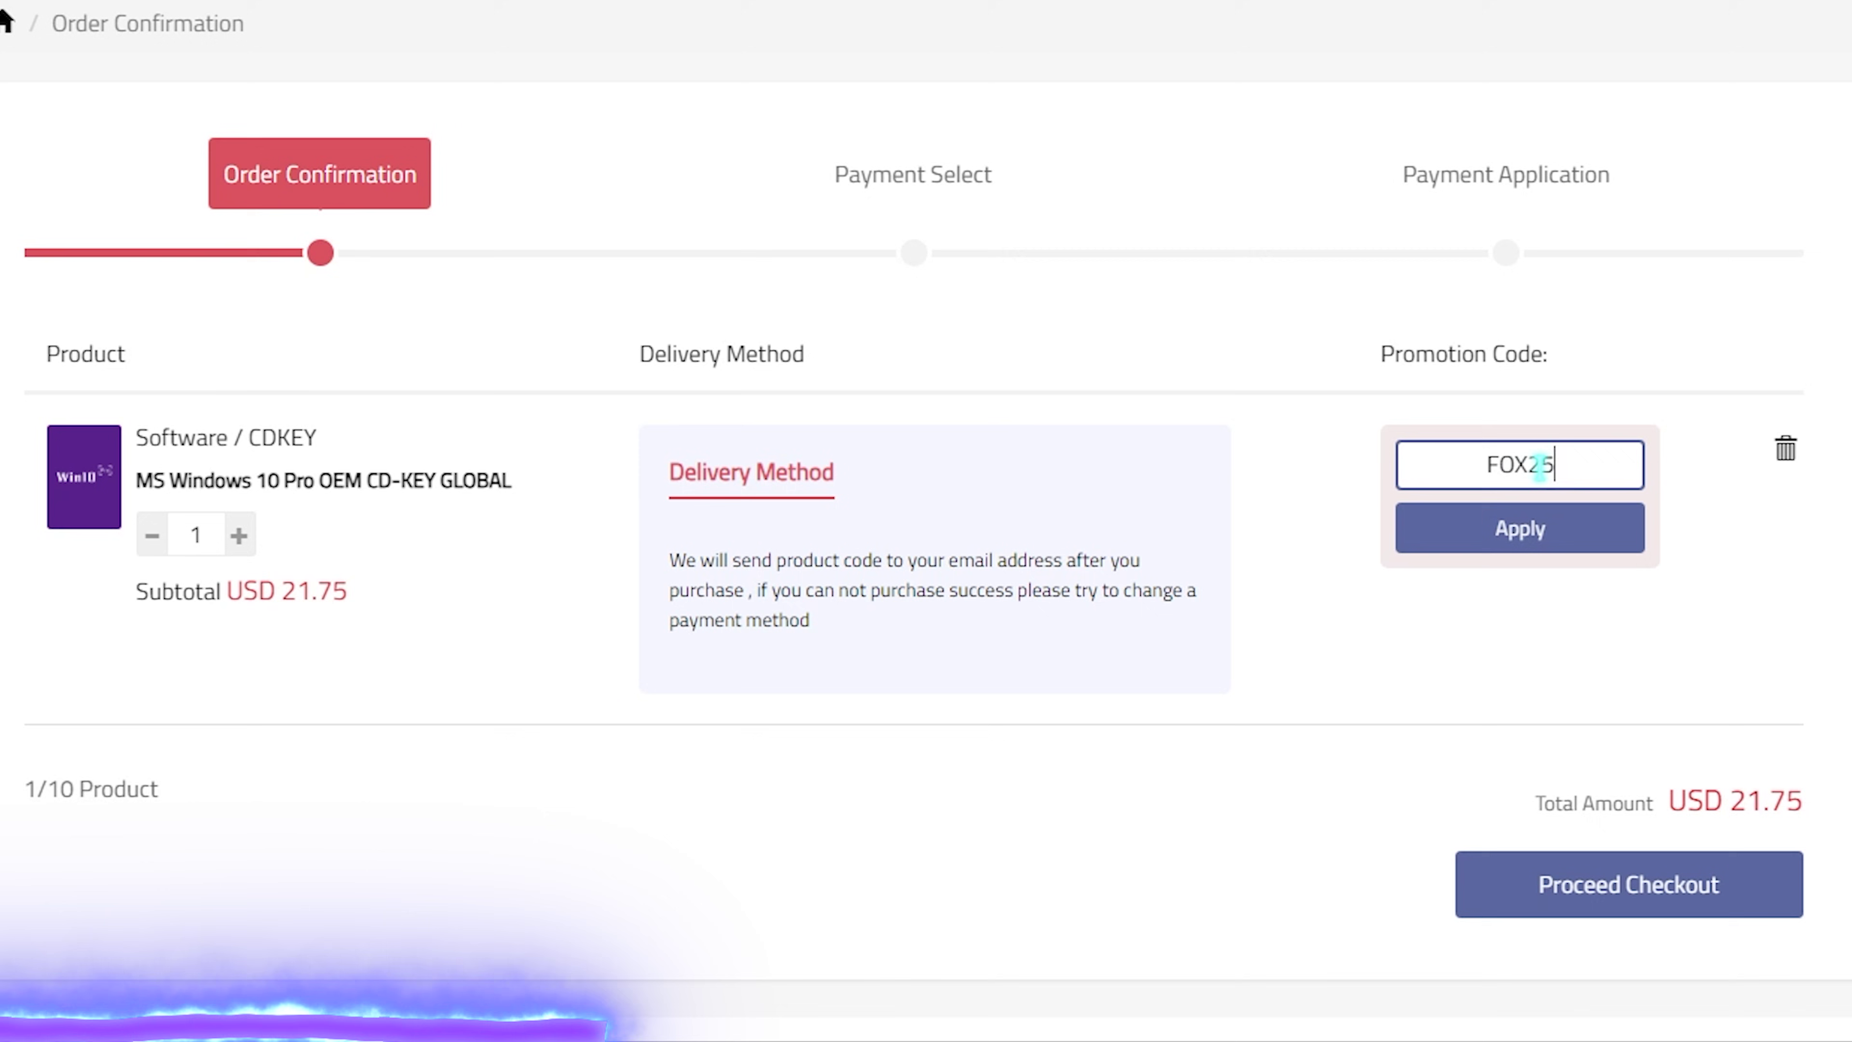
left_click_drag(1575, 478, 1414, 463)
left_click(1446, 530)
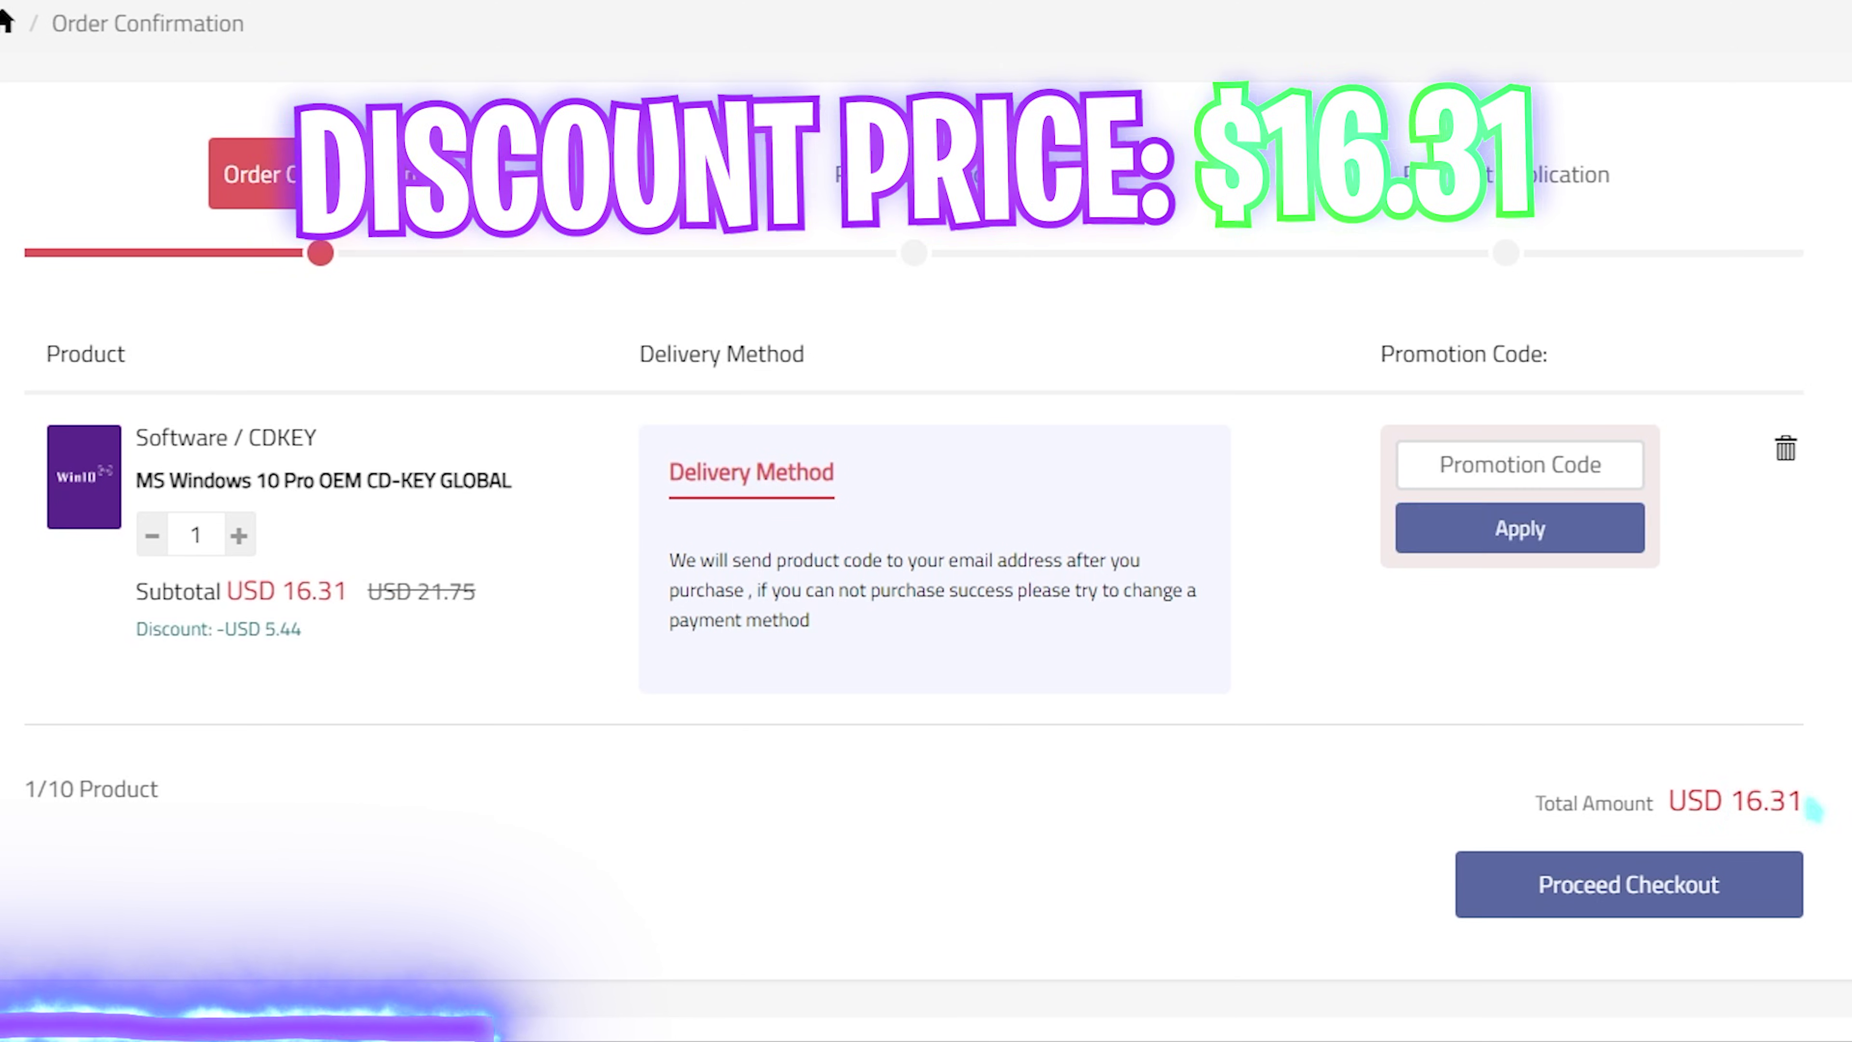
left_click_drag(1739, 810, 1065, 784)
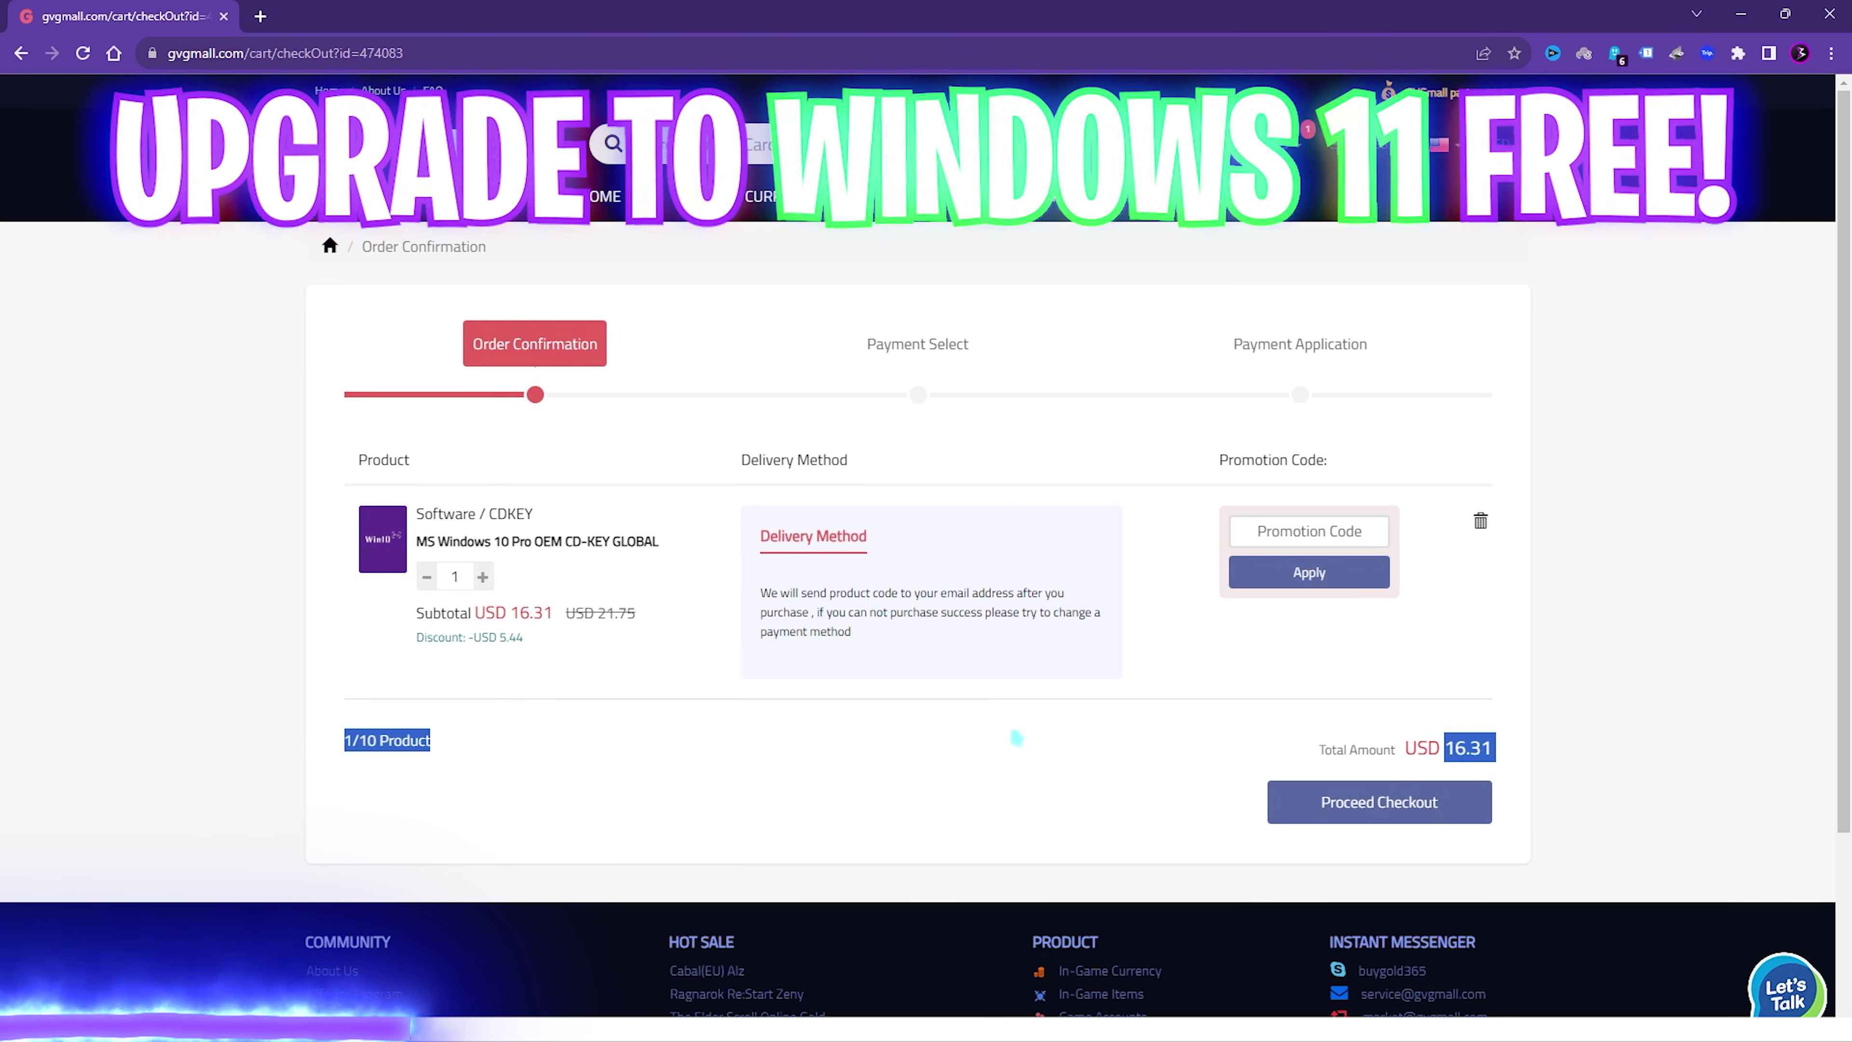
Submit the entered Windows 10 Pro product key for activation
left_click(1016, 737)
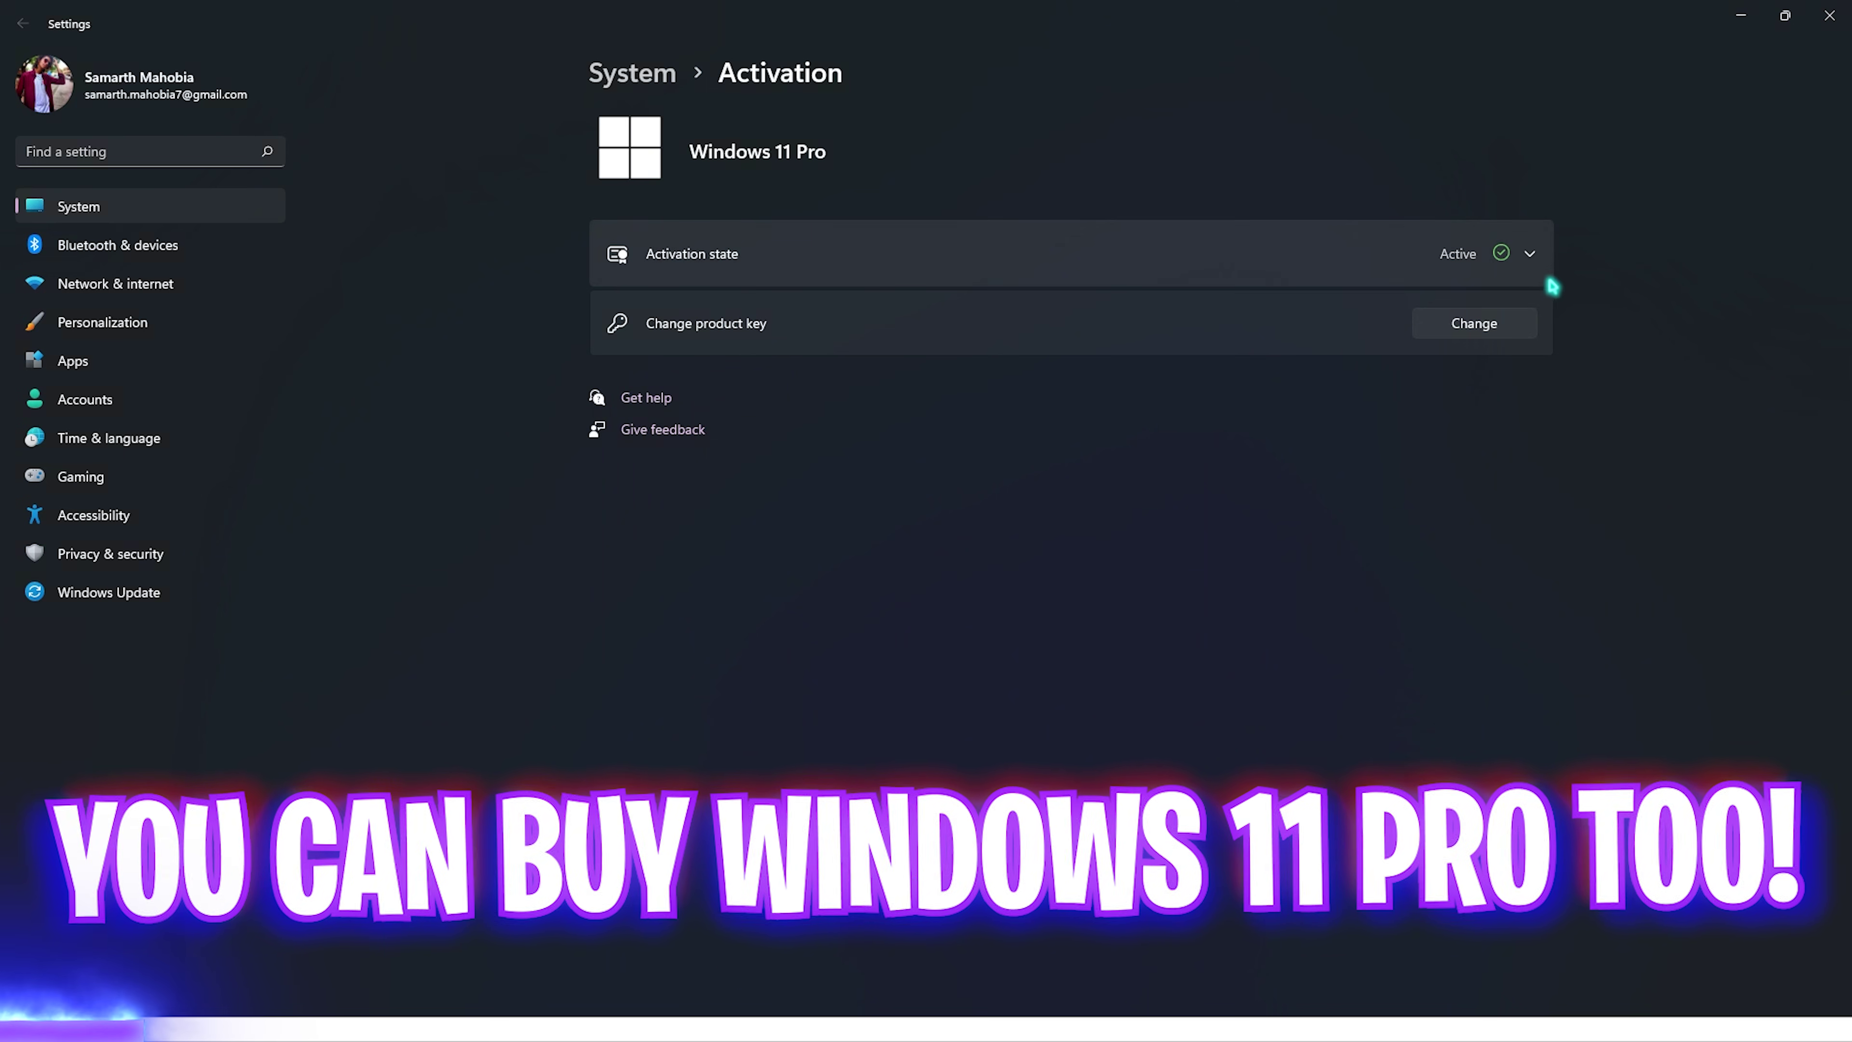
left_click(1531, 263)
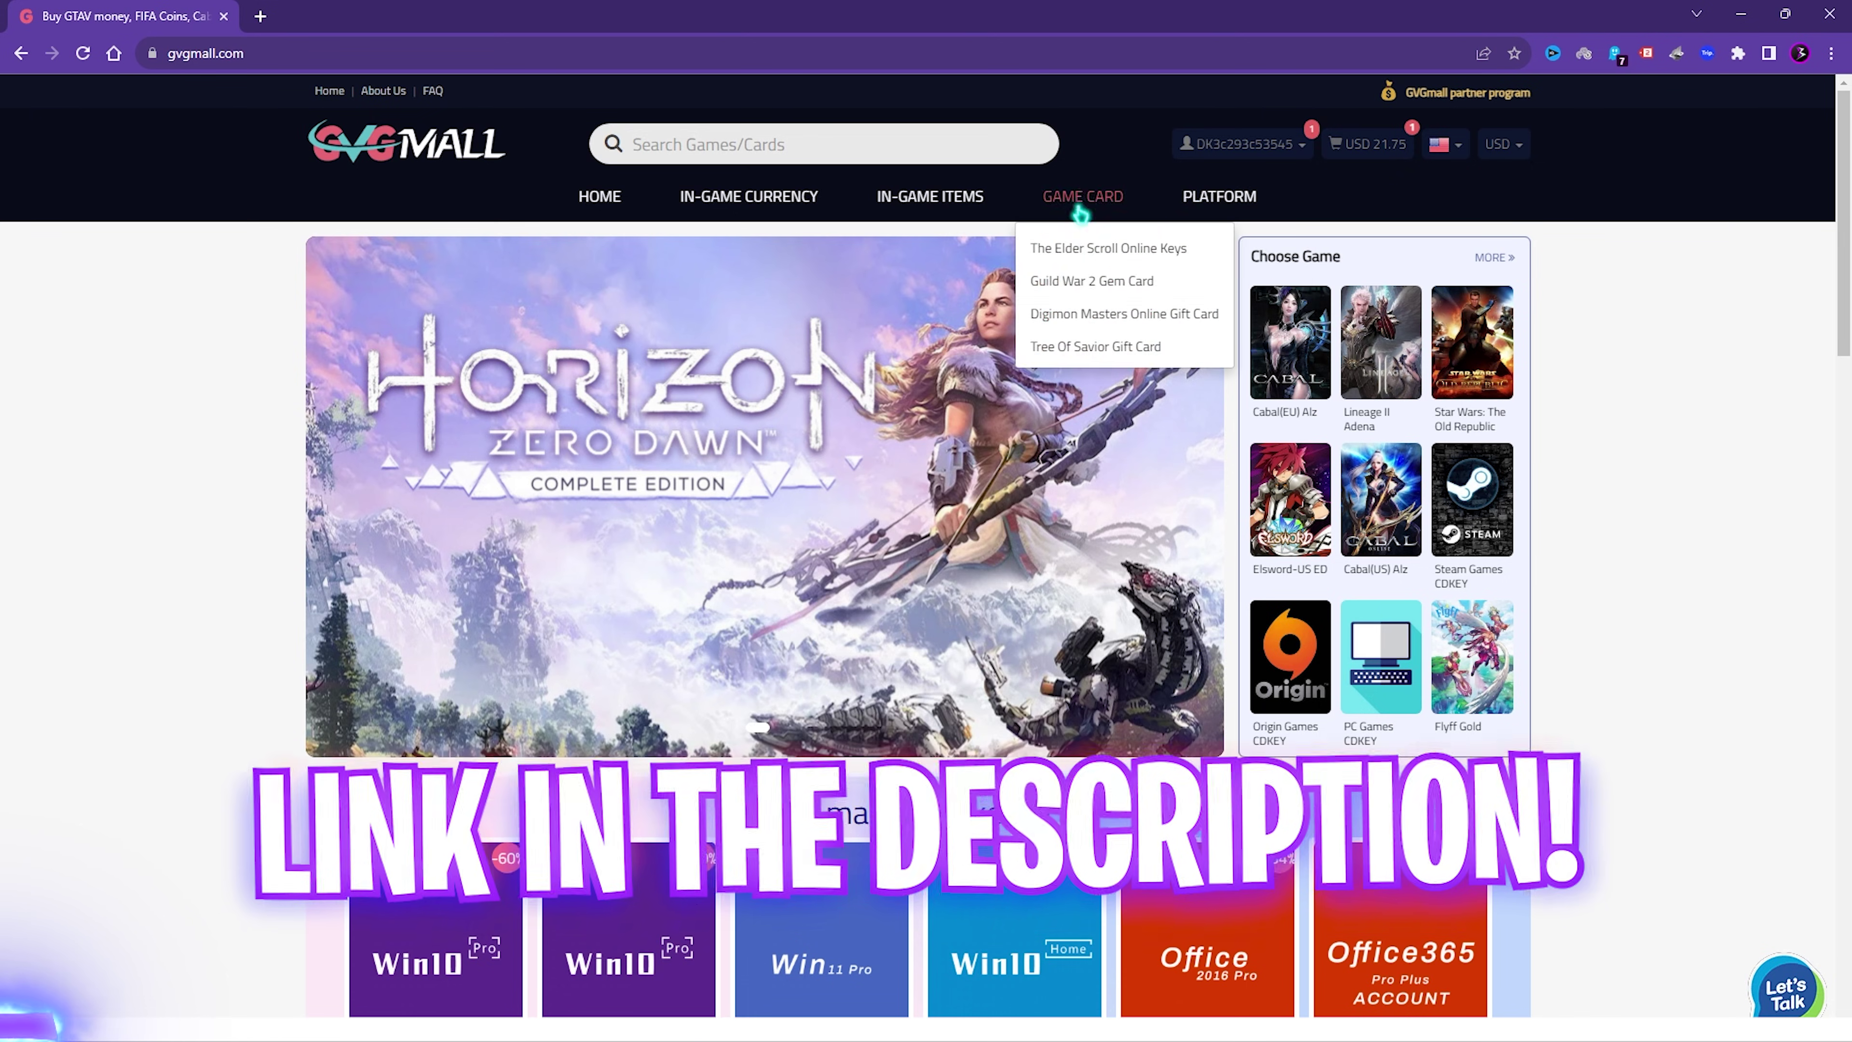
Reopen Settings on the Graphics page and expand Advanced graphics settings
mouse_move(749, 200)
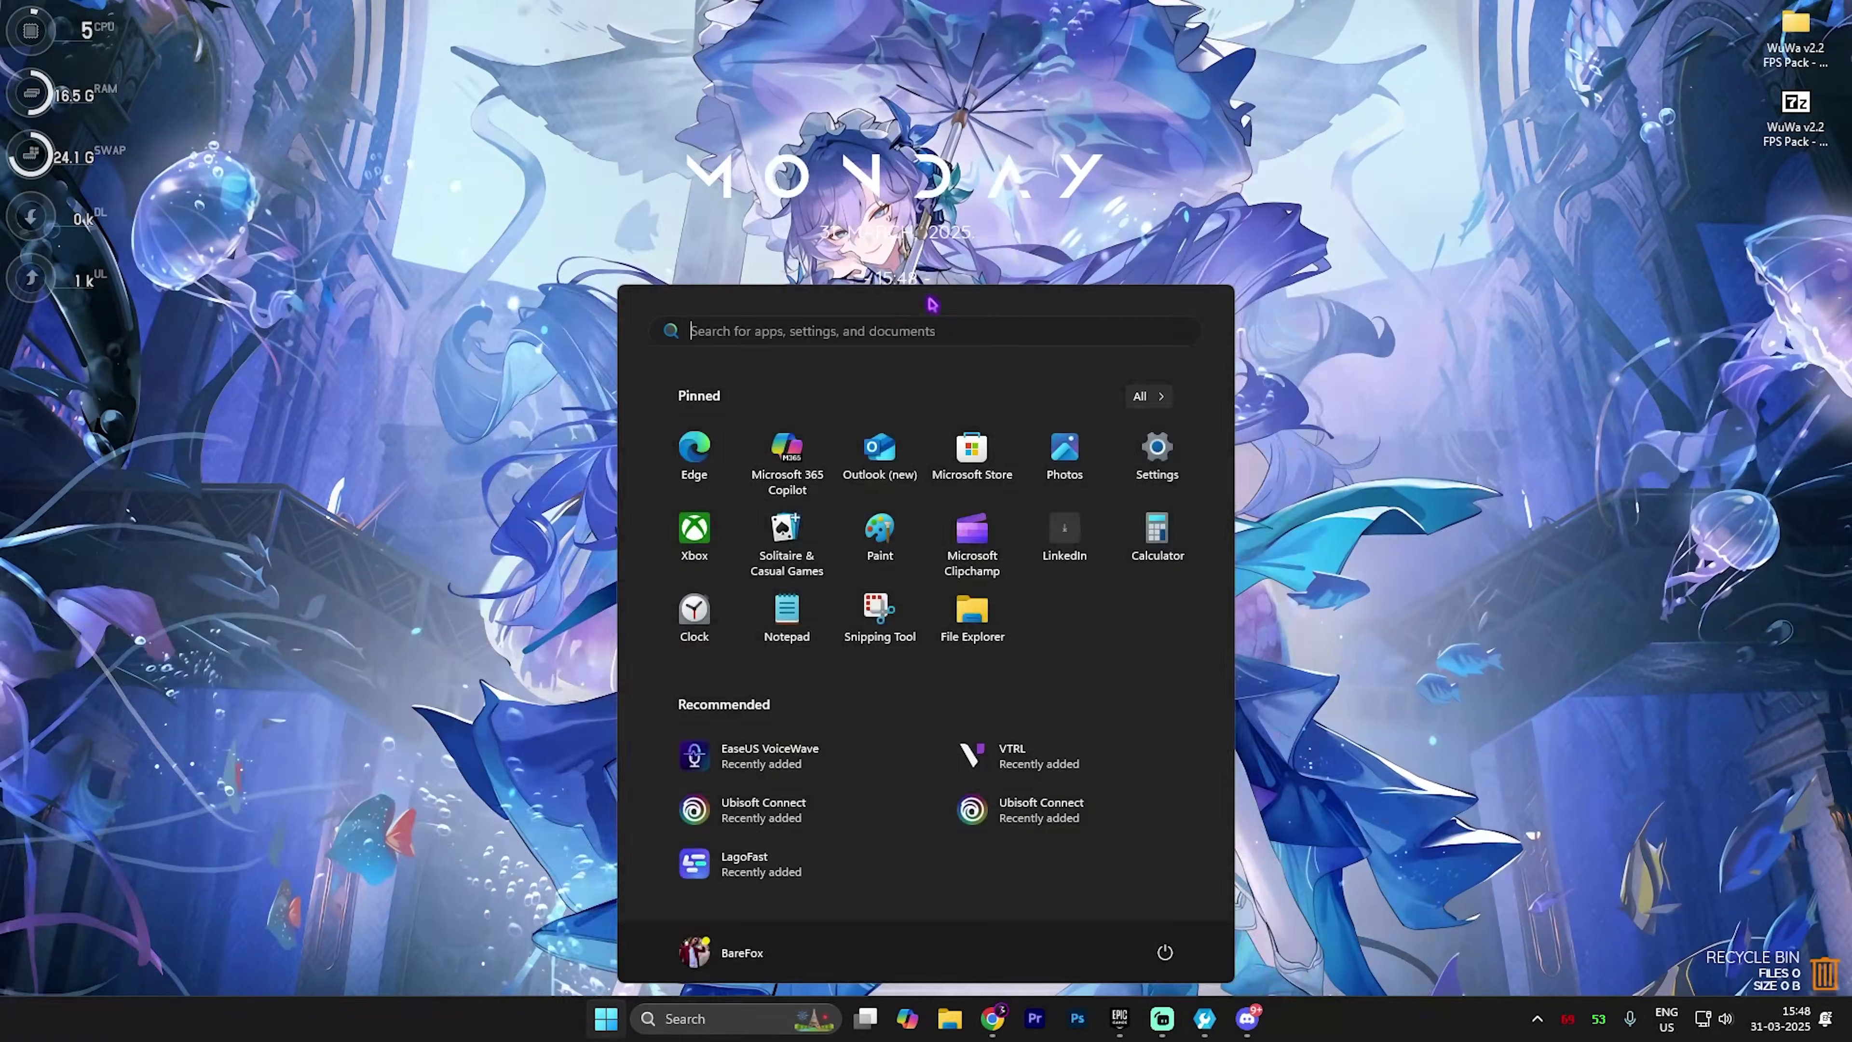
type("settings")
key("Return")
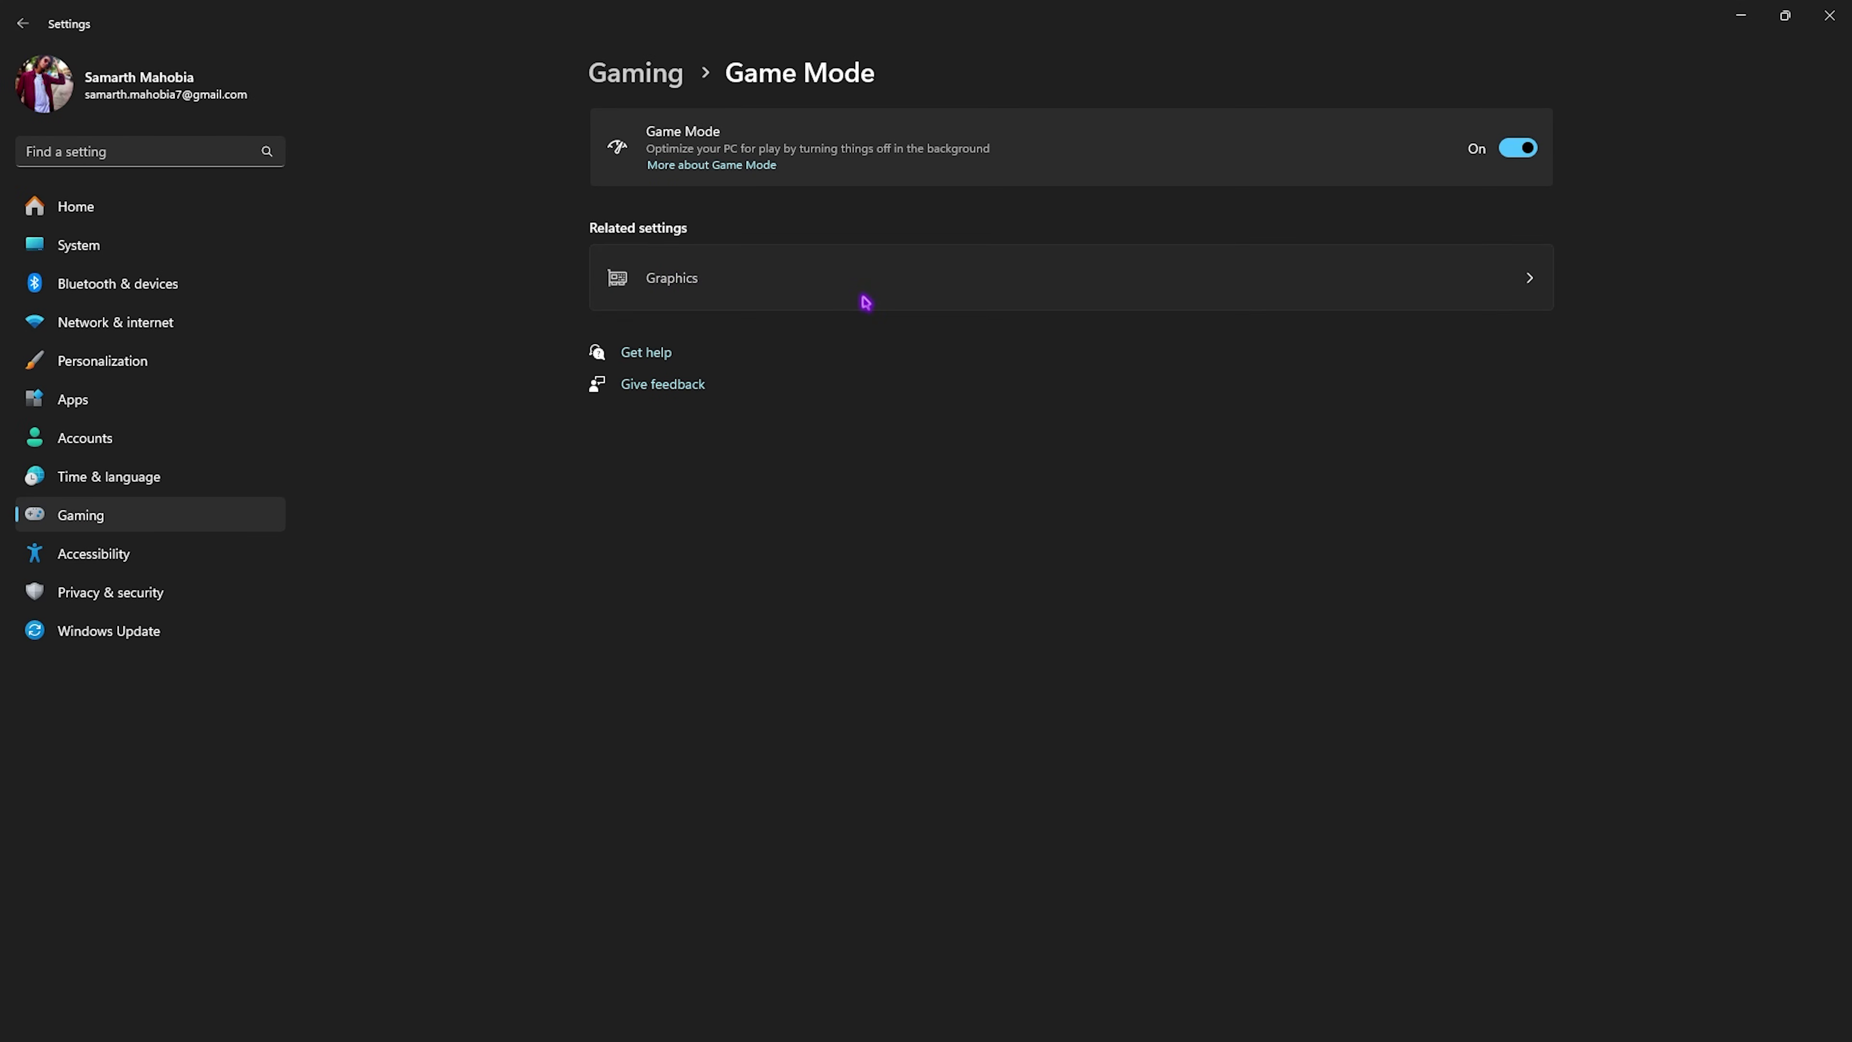
left_click(866, 300)
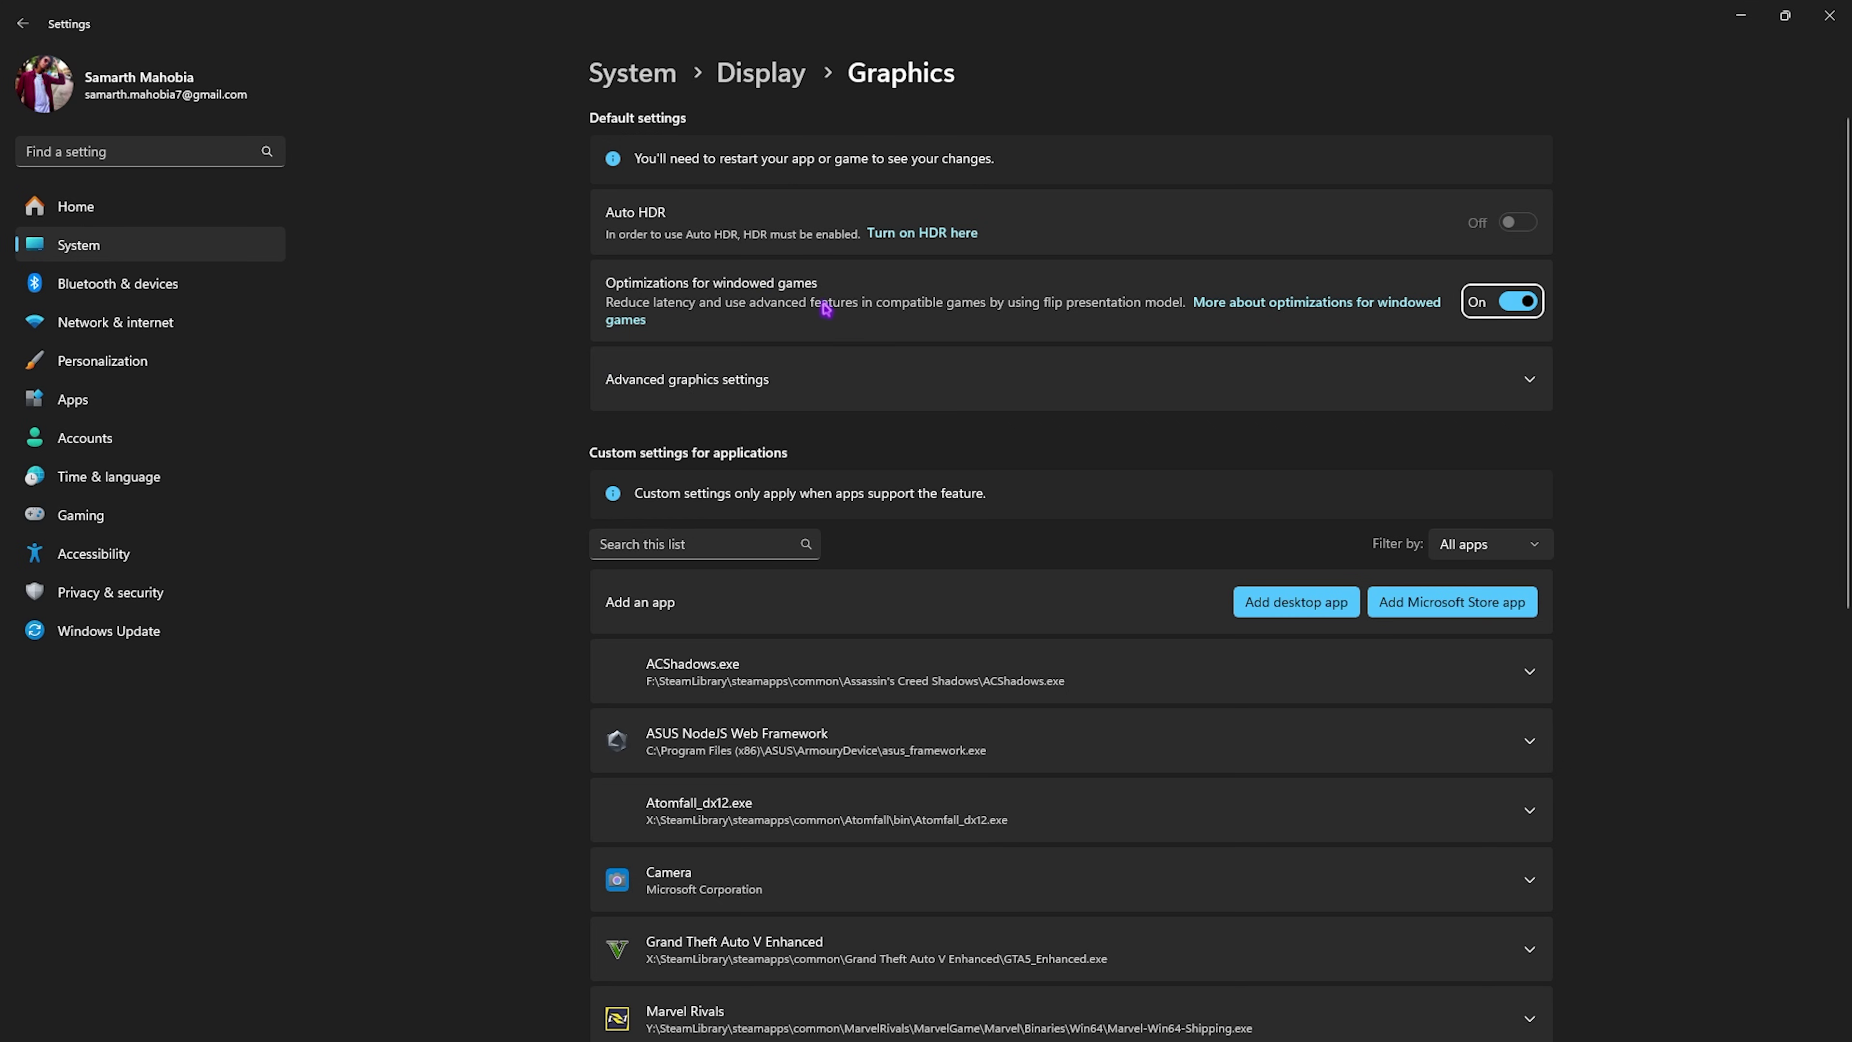
left_click(768, 374)
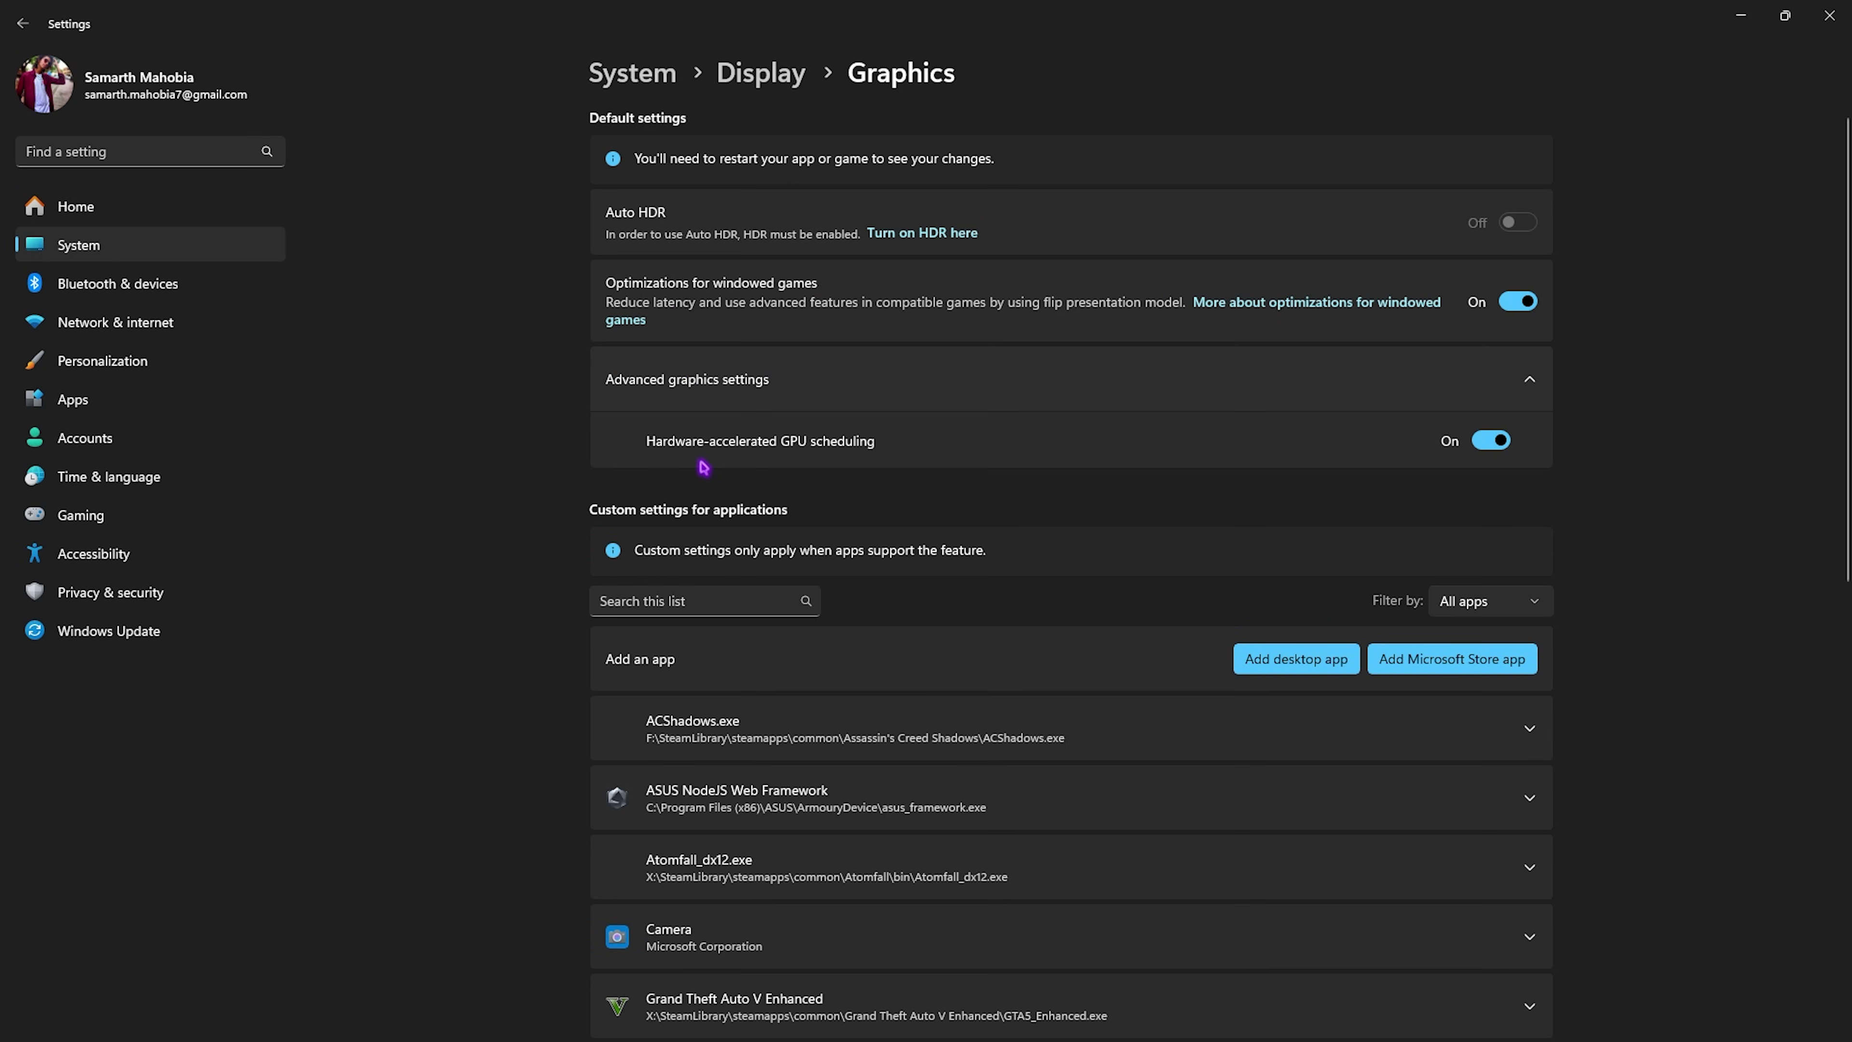
Add Client-Win64-Shipping.exe from the pasted Win64 path and show its GPU preference options
left_click(1352, 670)
left_click(776, 67)
type("F:\\WutheringWavesj3oFh\\WutheringWavesj3oFh\\Wuthering Waves Game\\Client\\Binaries\\Win64")
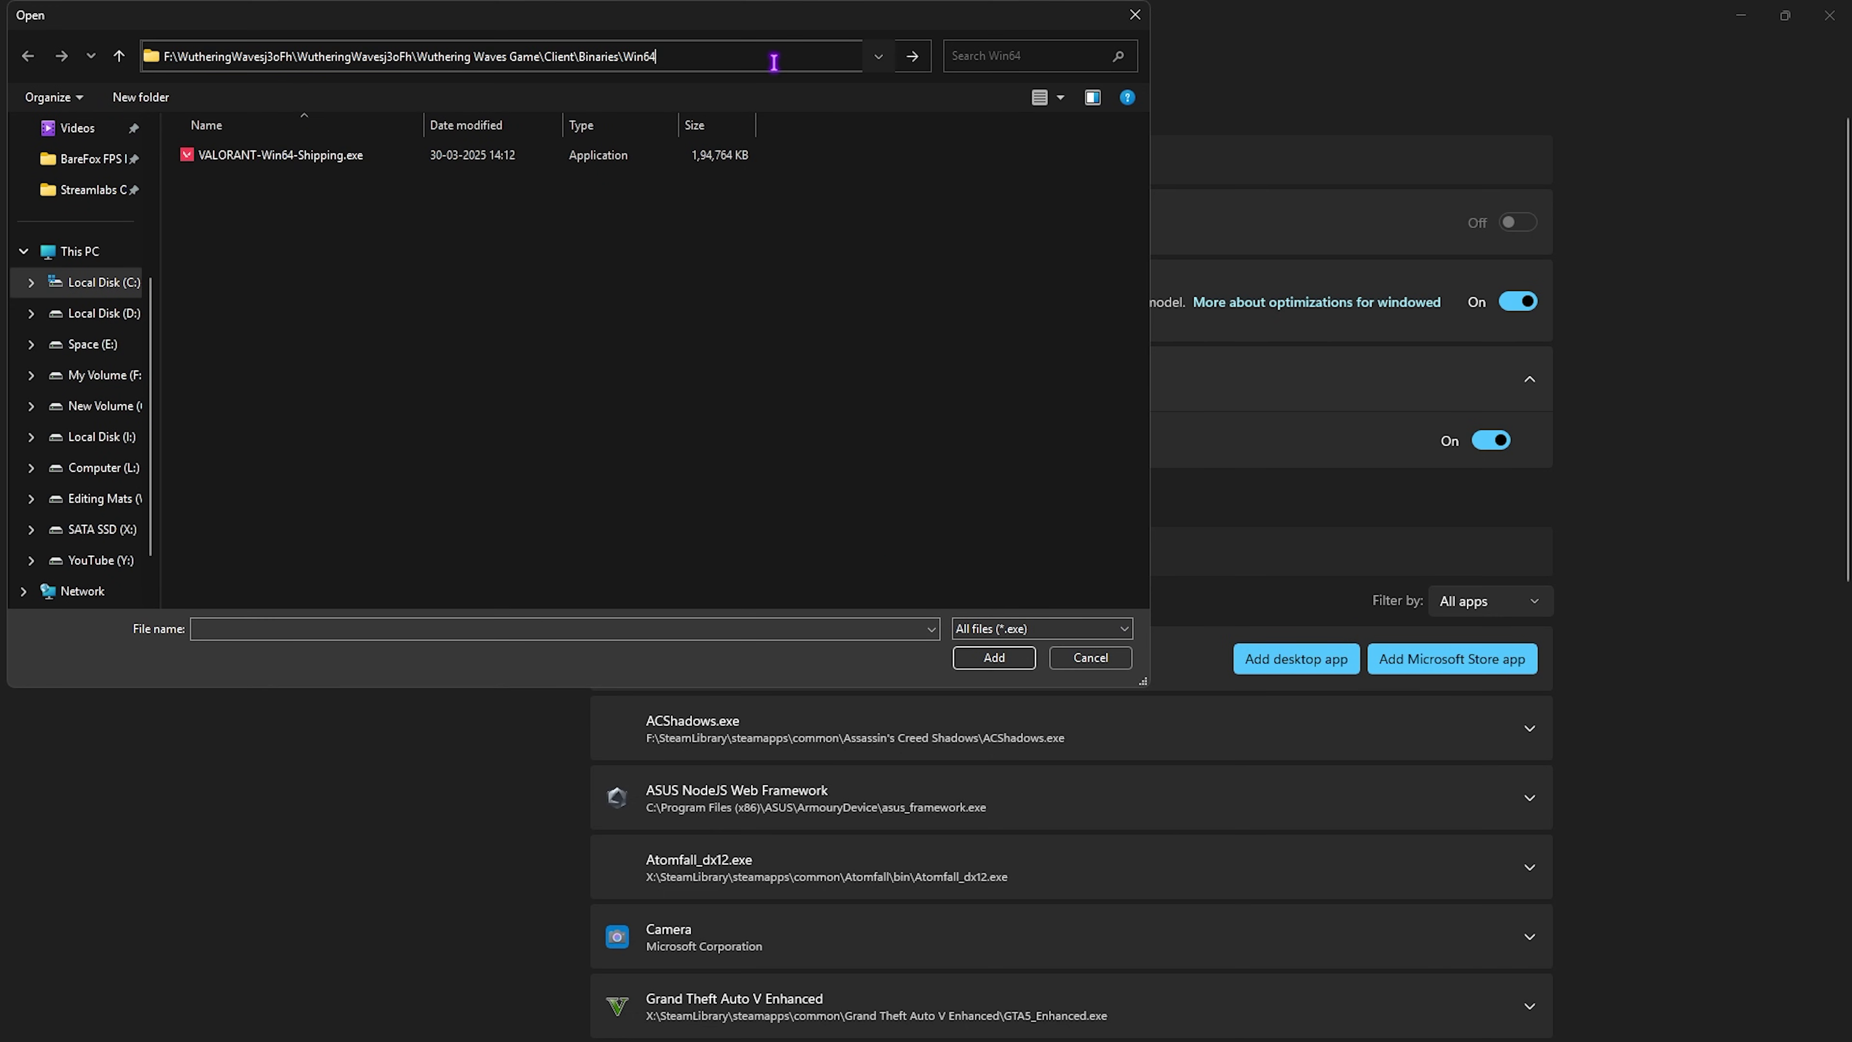
key("Return")
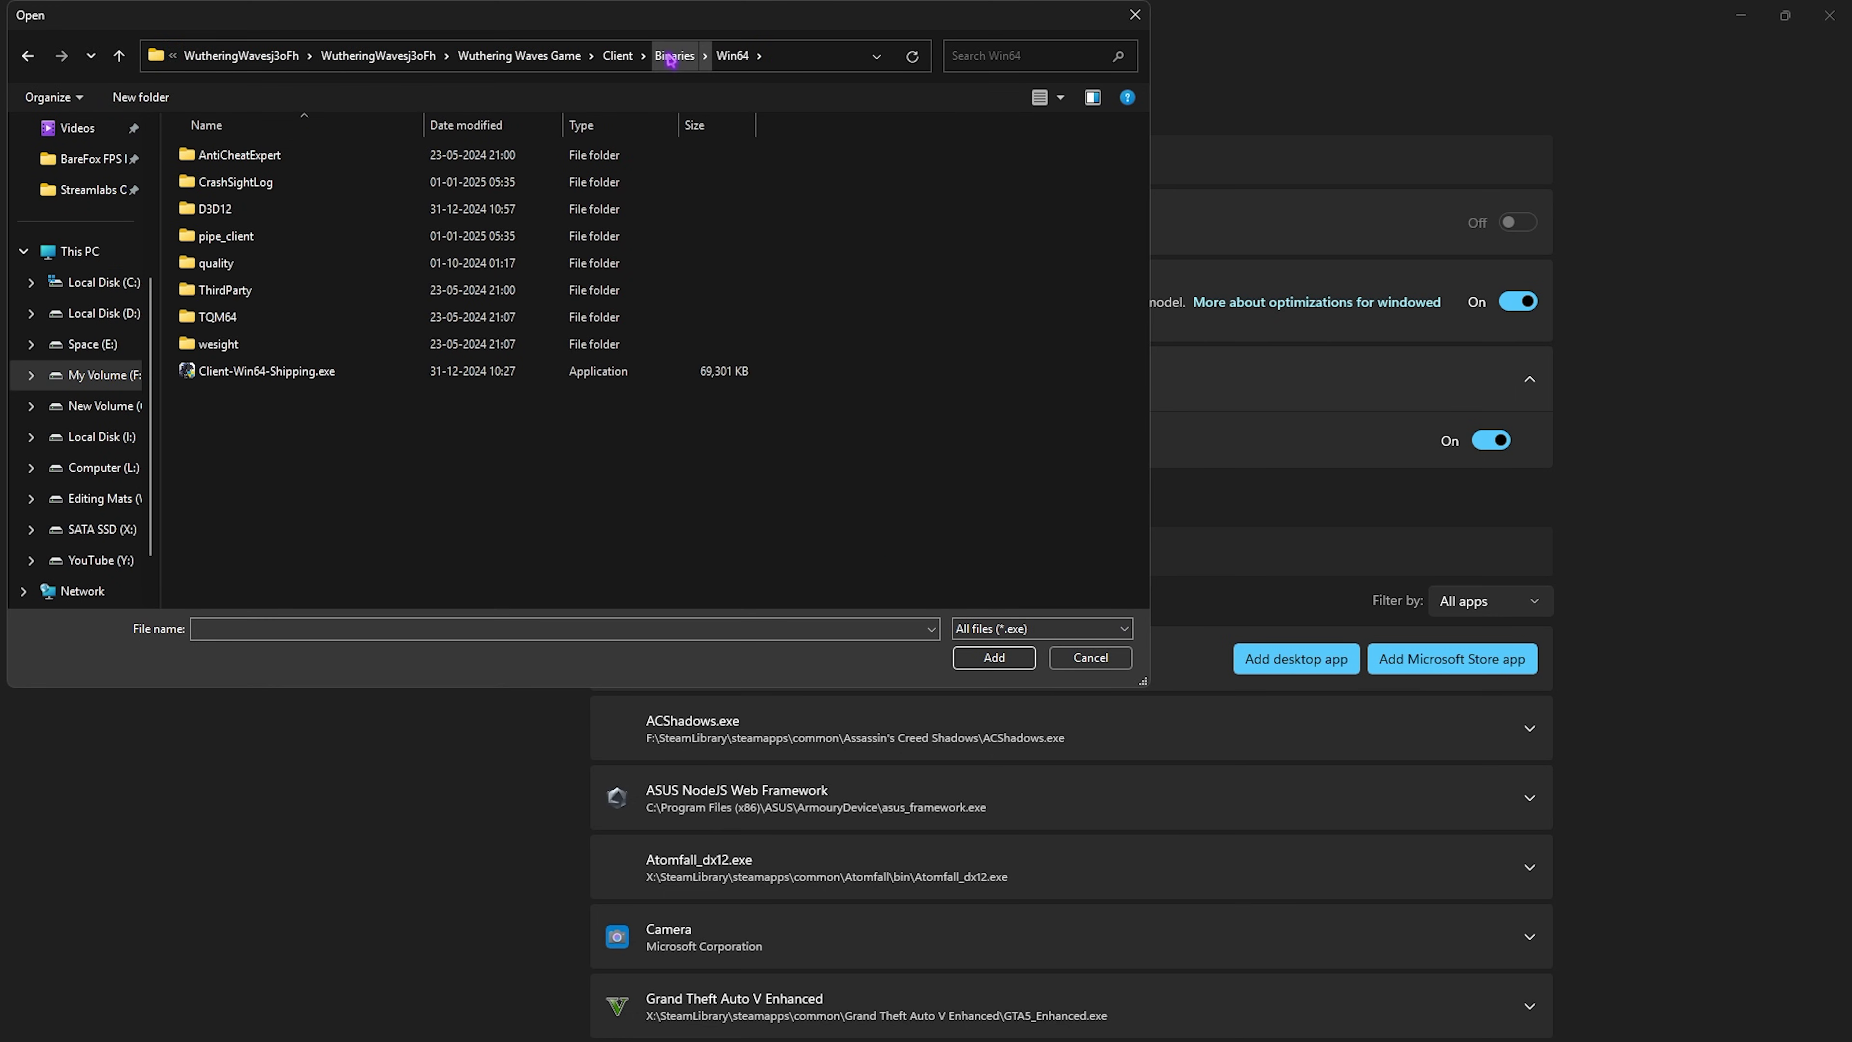
left_click(301, 366)
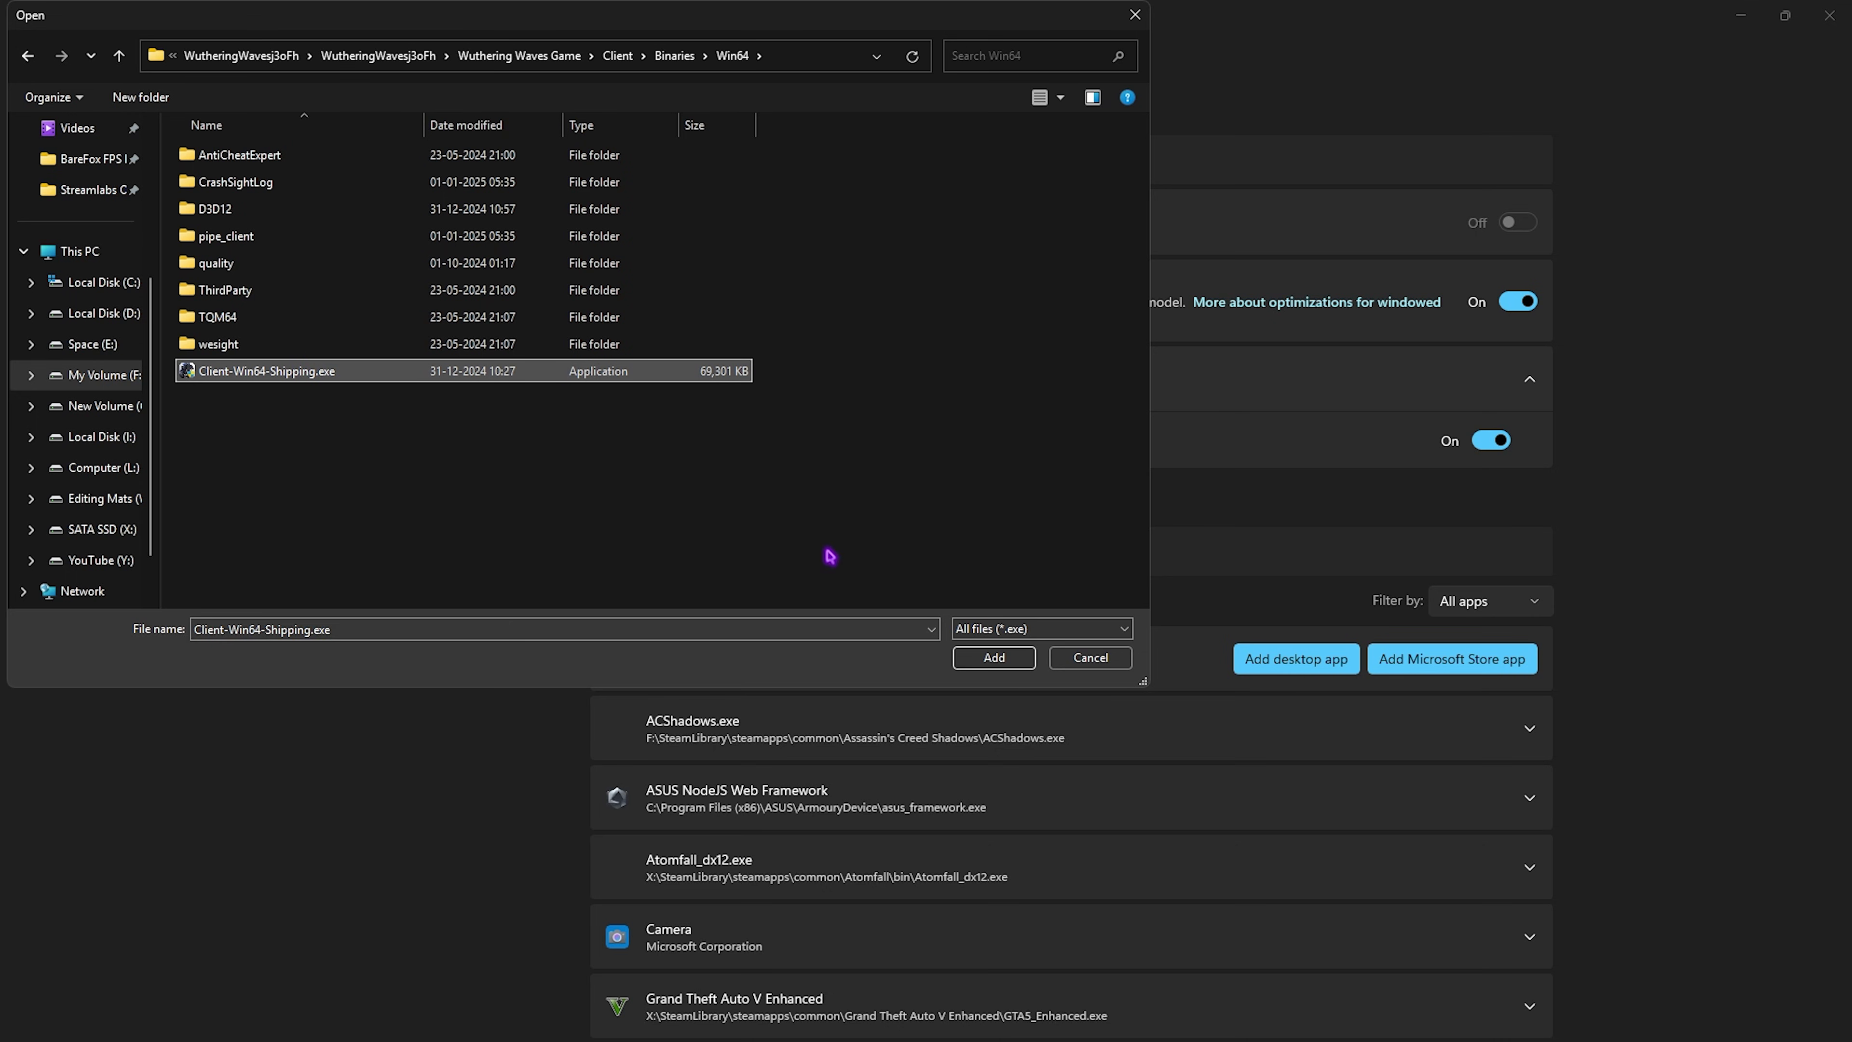
left_click(1012, 653)
scroll(933, 647, "down", 10)
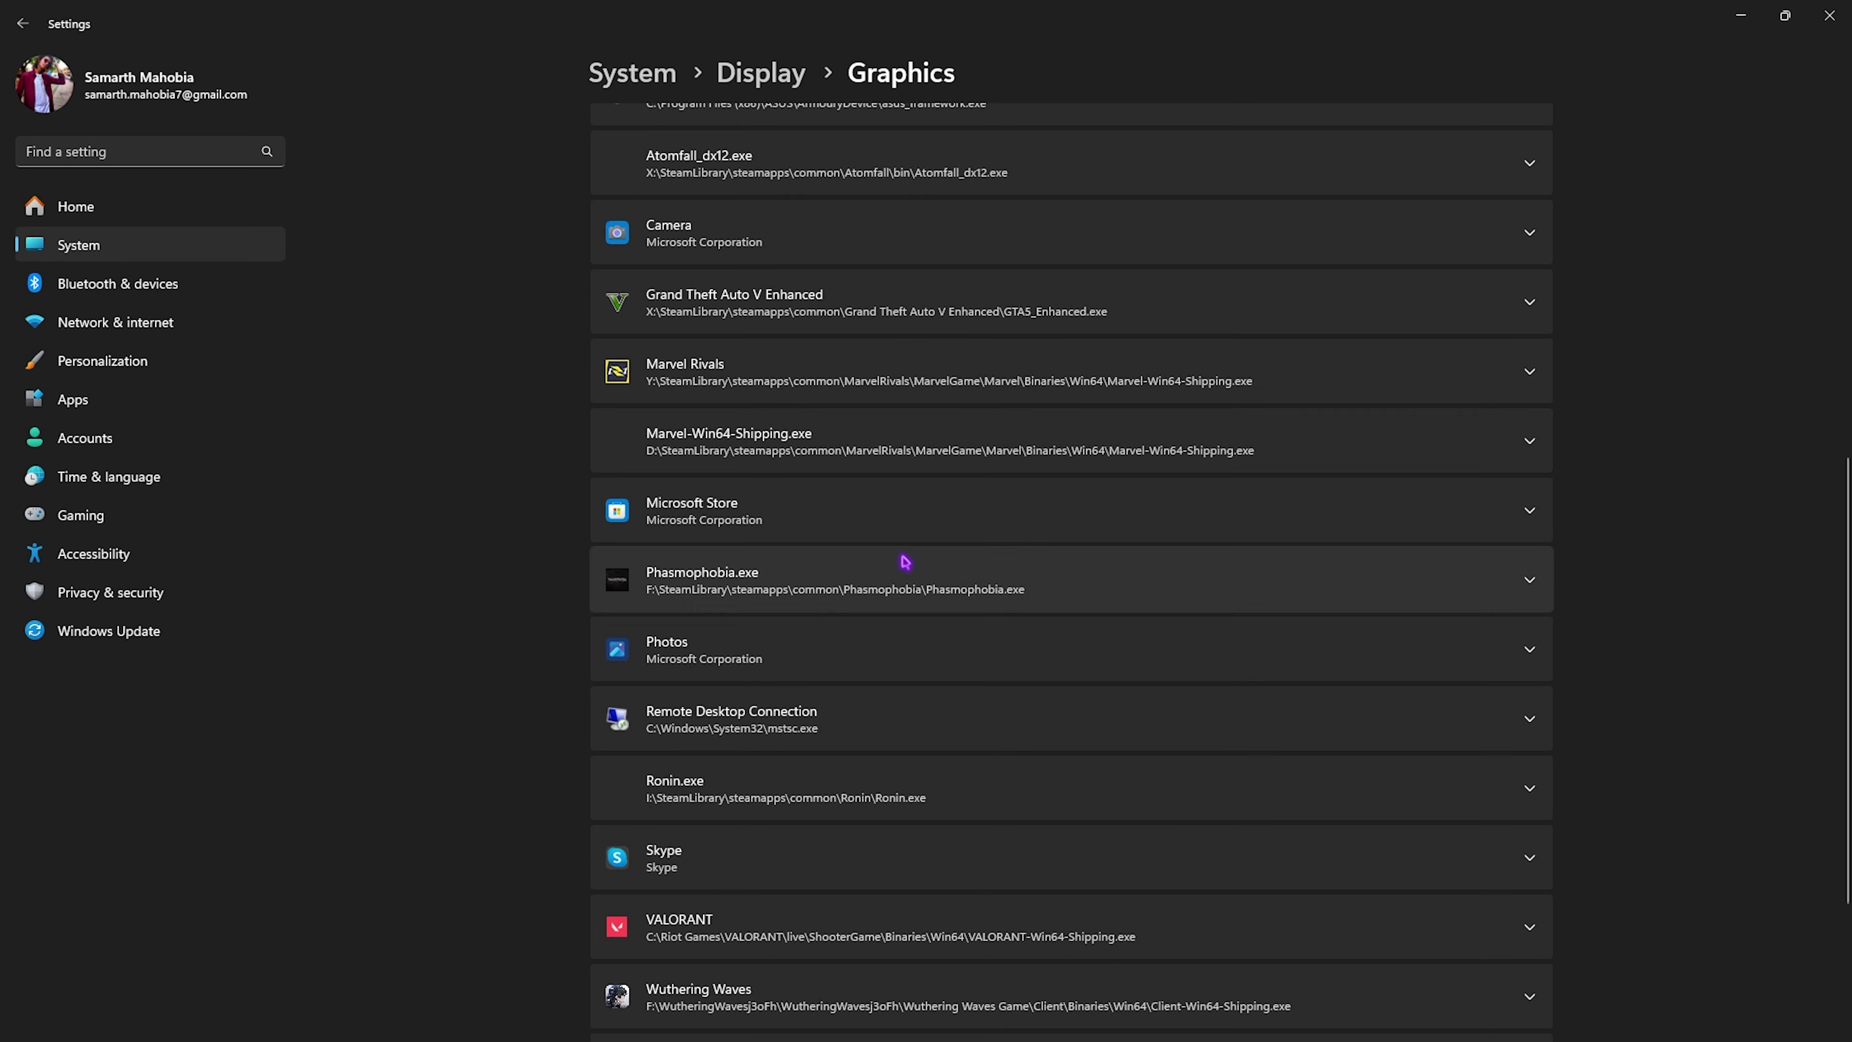
left_click(846, 727)
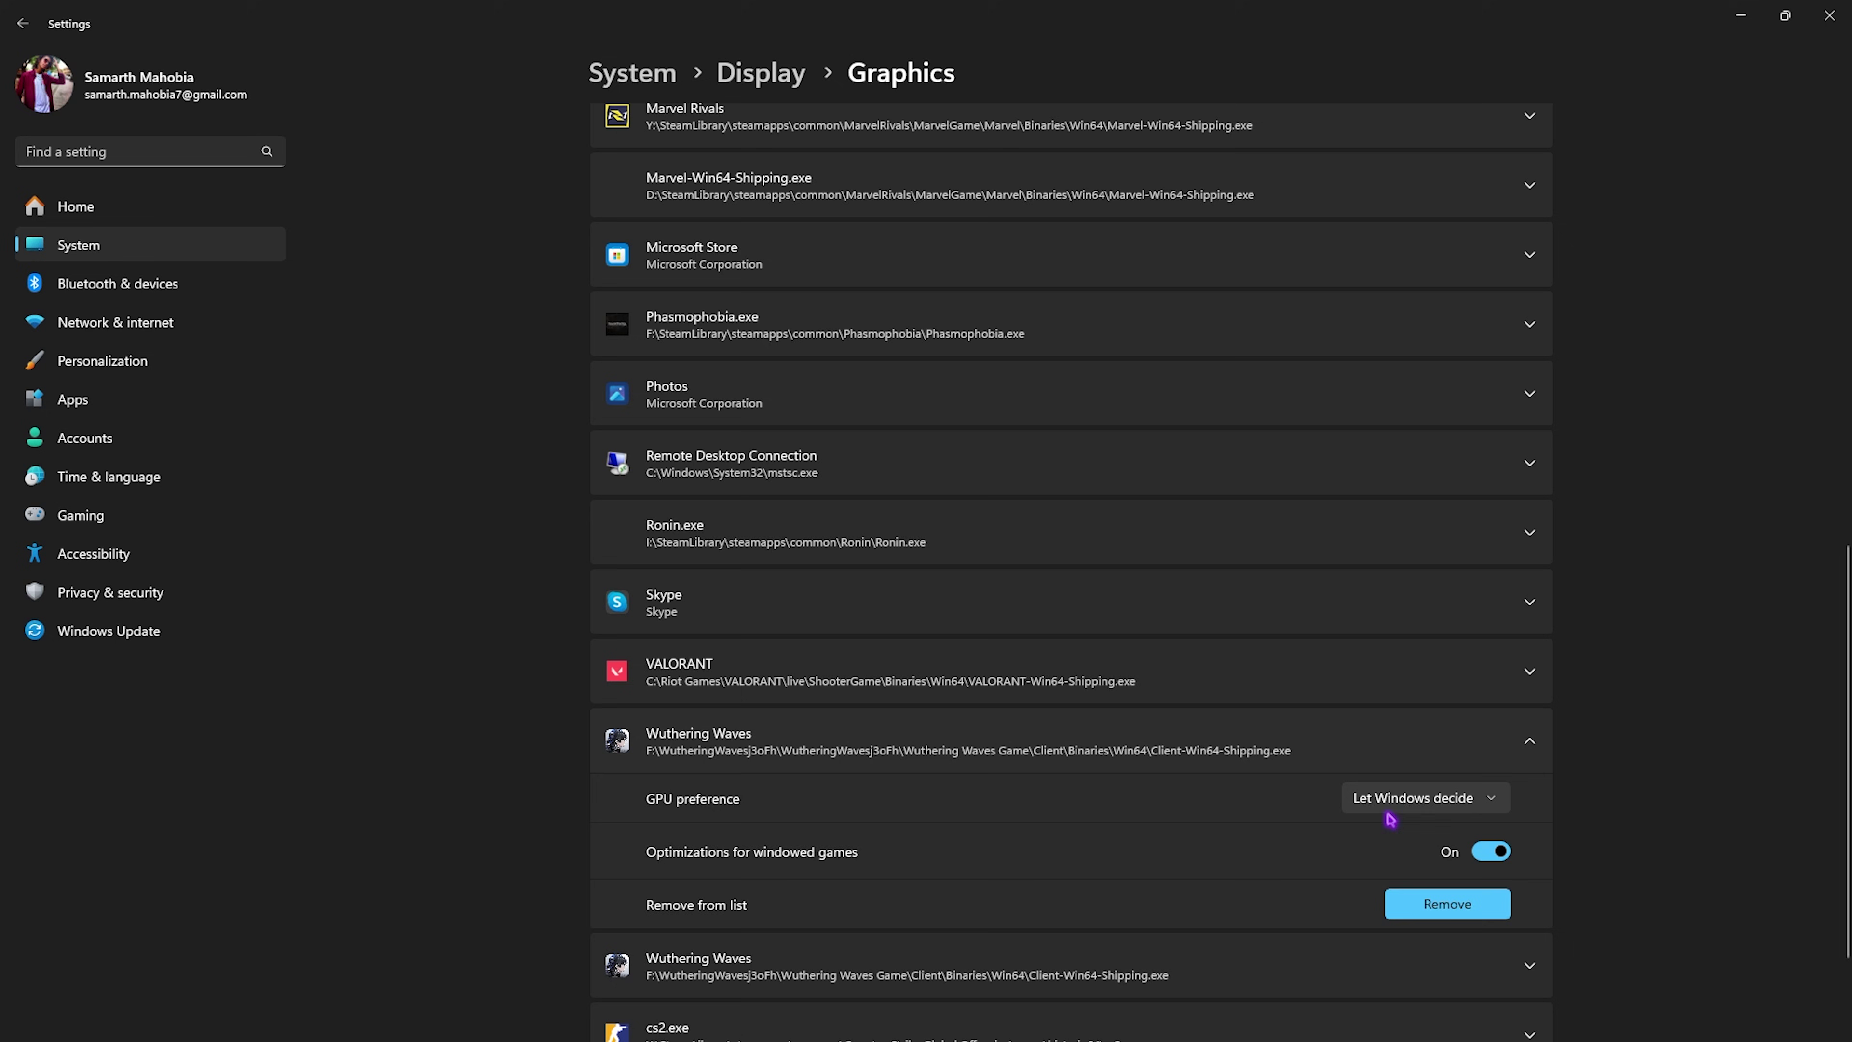
left_click(1427, 798)
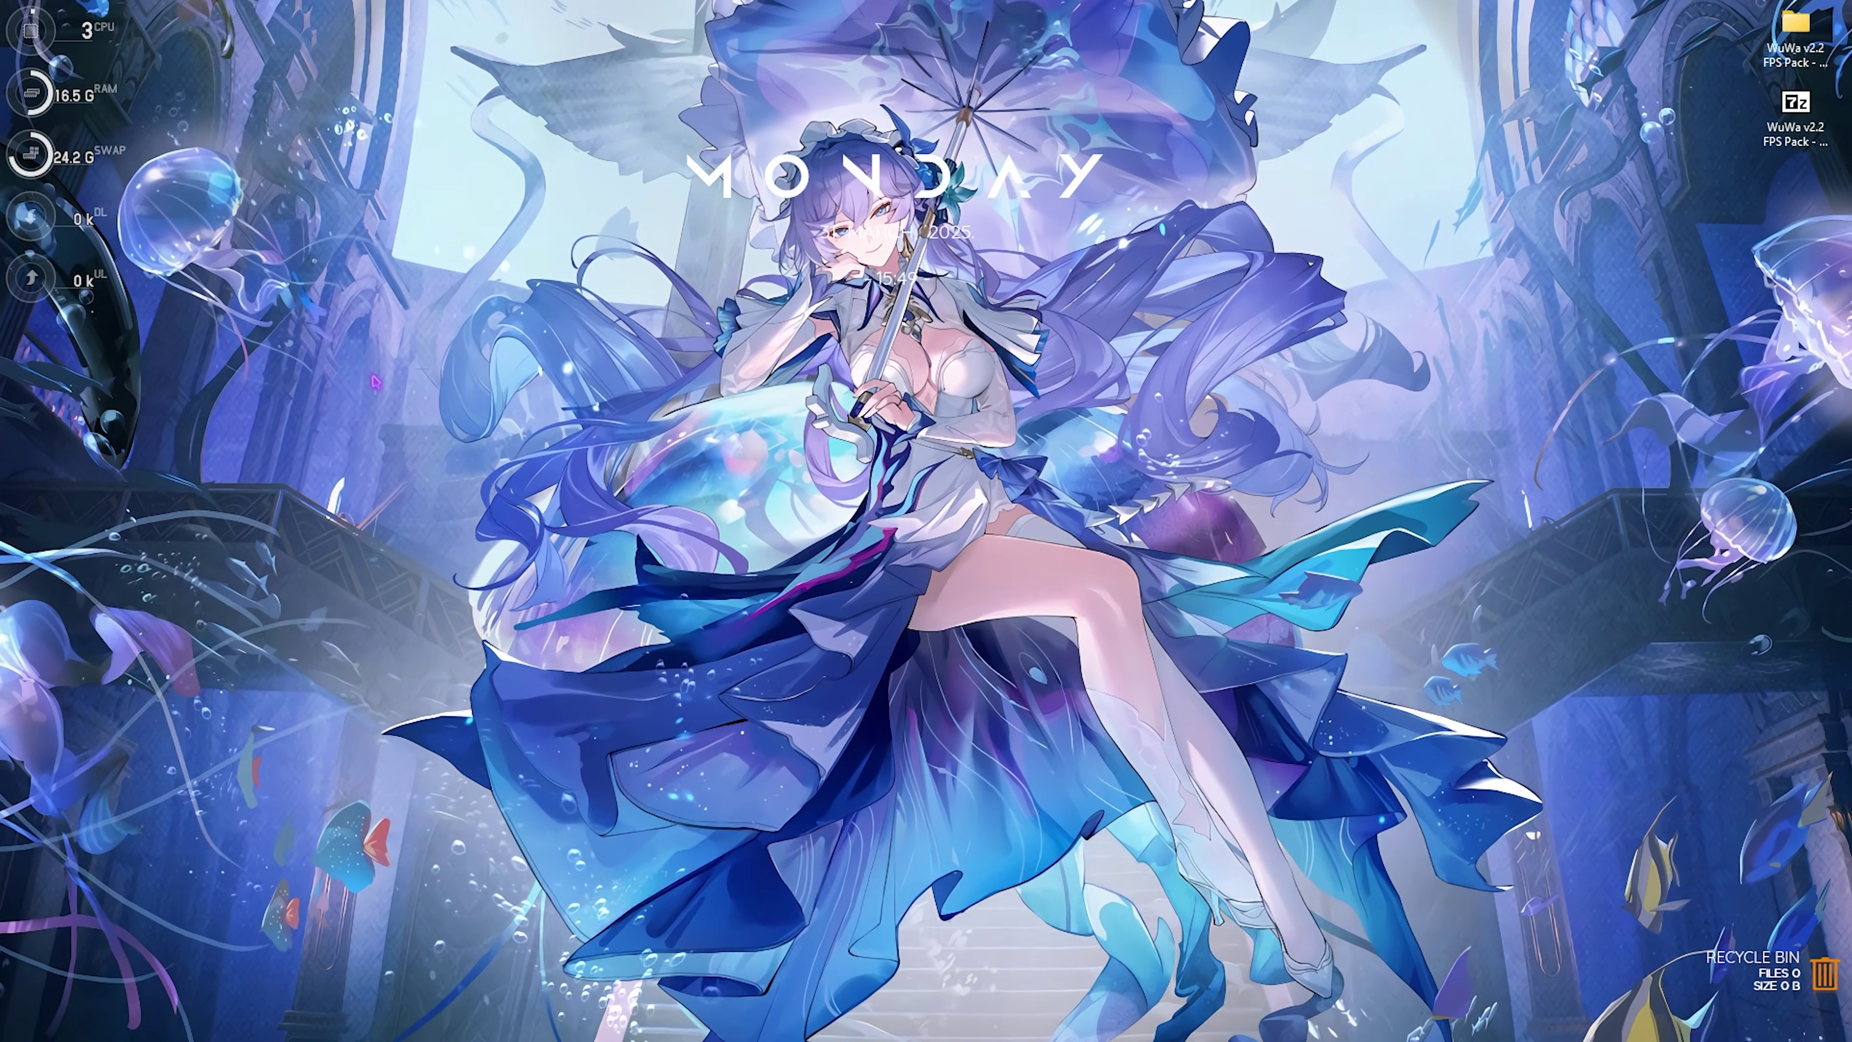
Set visual effects to Custom with animations and shadows off, keeping thumbnails, drag contents and smooth fonts
key("super")
type("adjust the appearance and performance of windows")
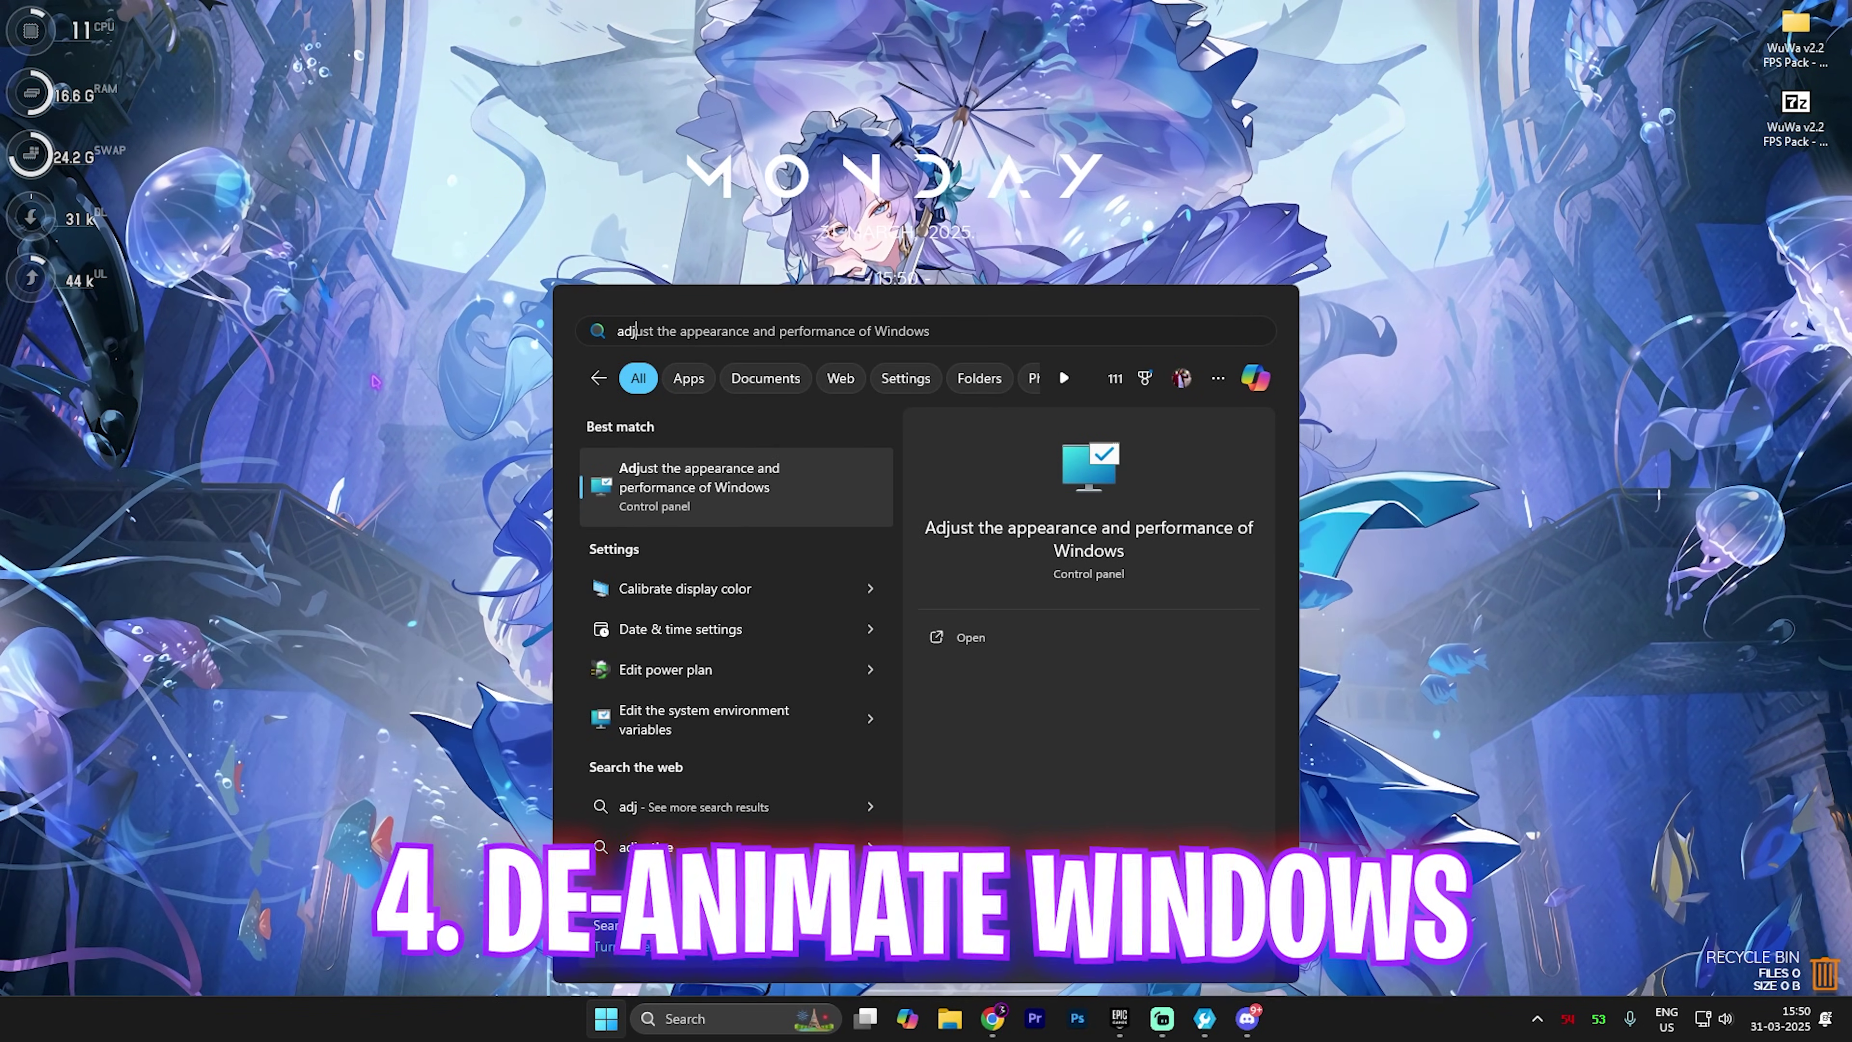
key("Return")
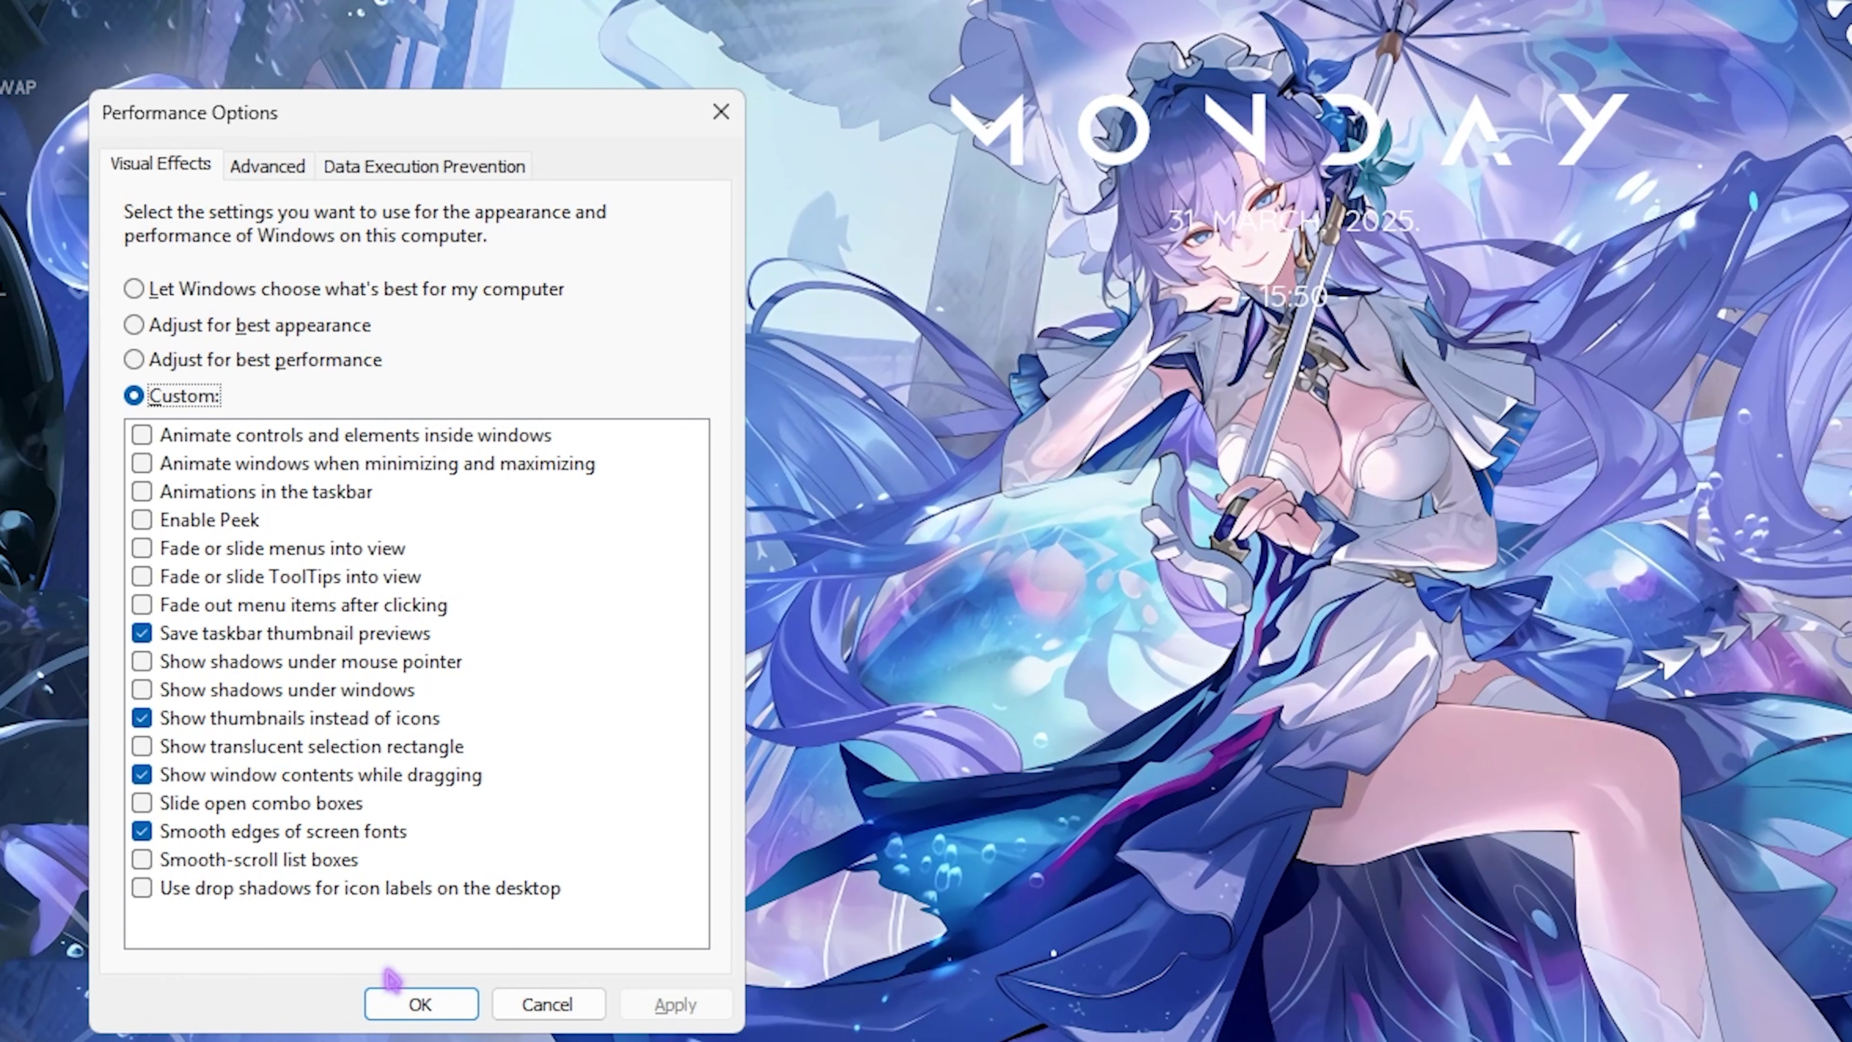
left_click(415, 1002)
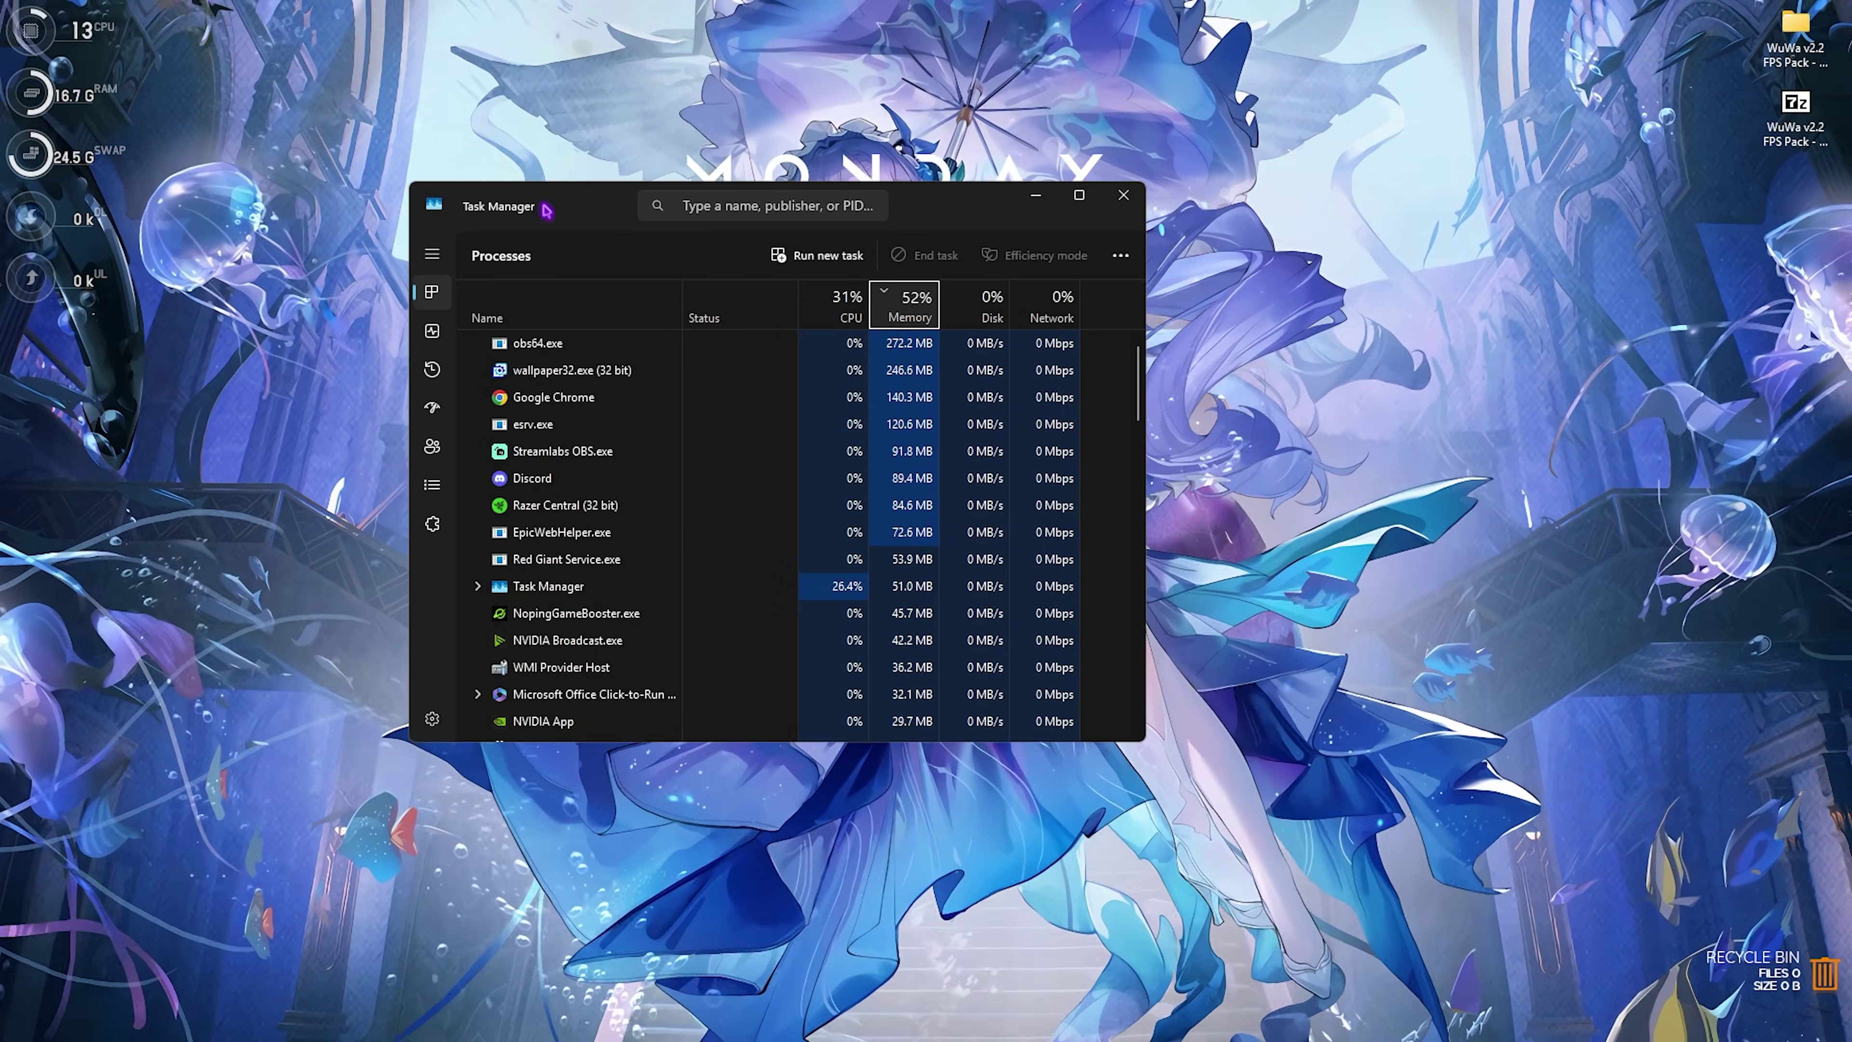
Maximize Task Manager and show its Startup apps page
left_click(1079, 195)
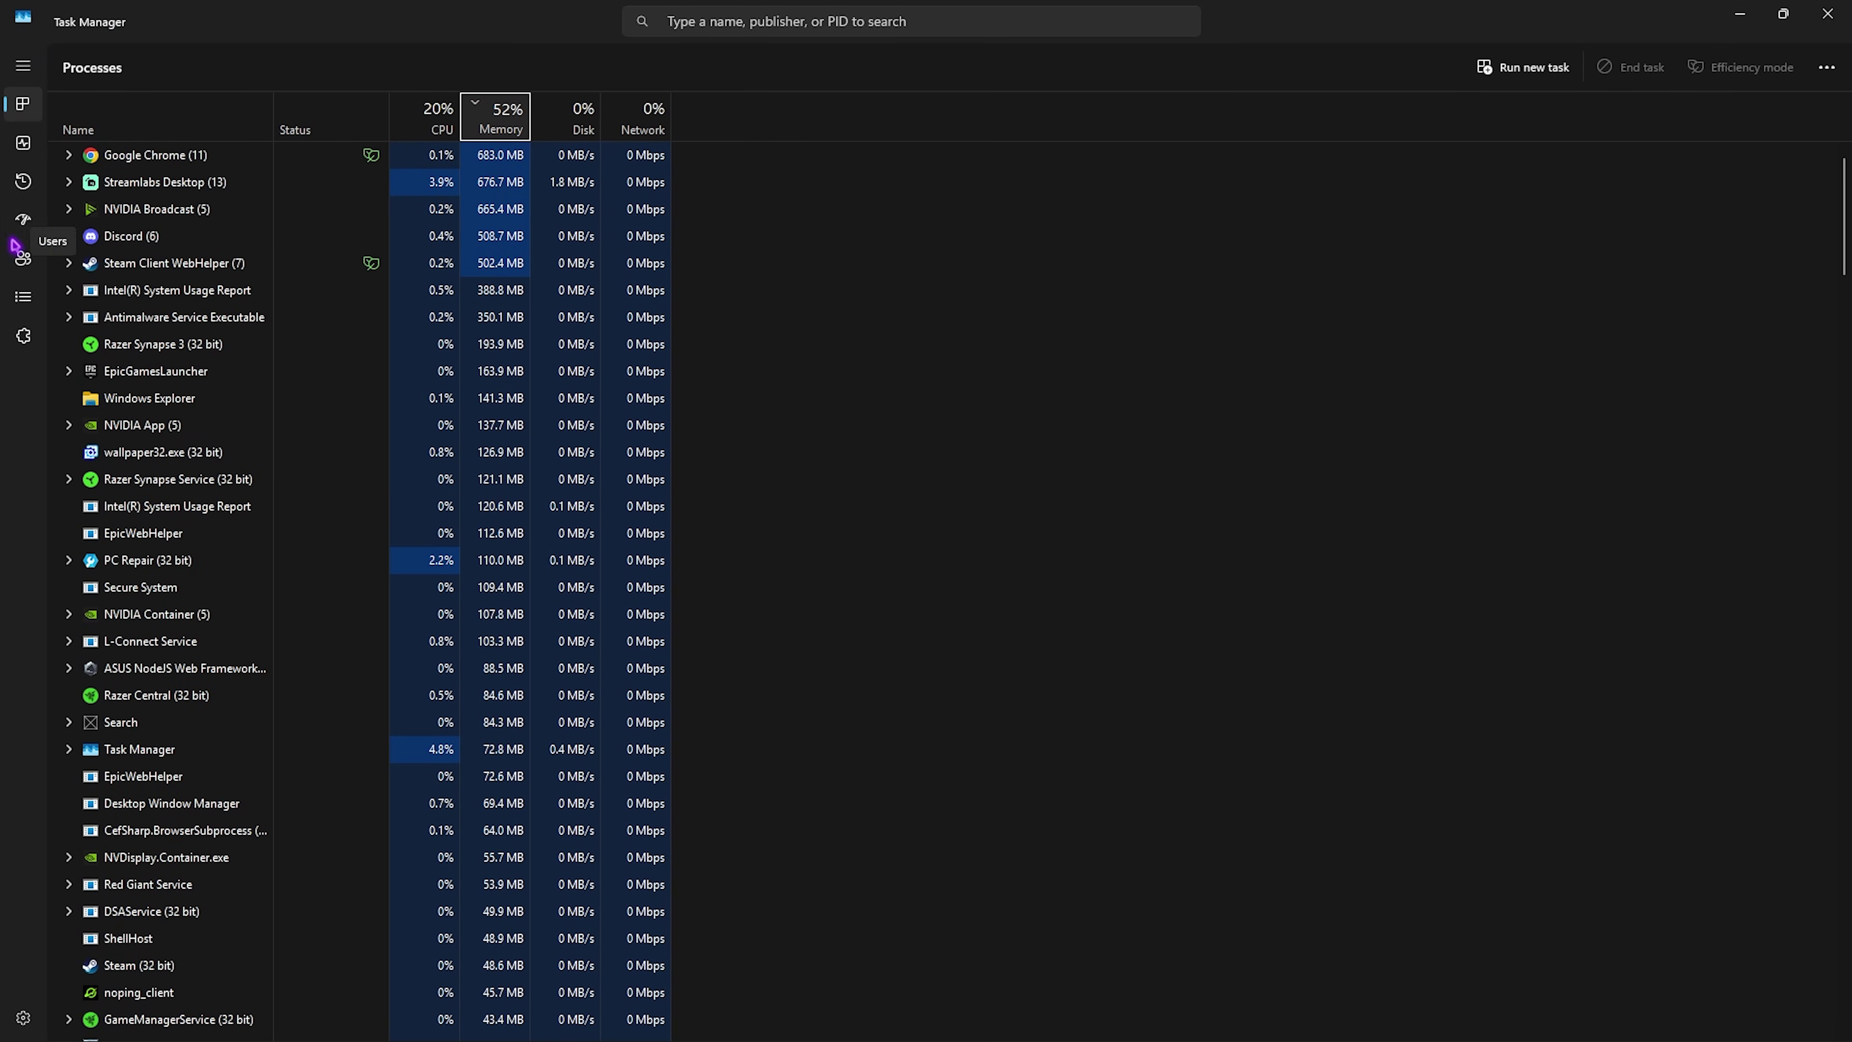
left_click(23, 221)
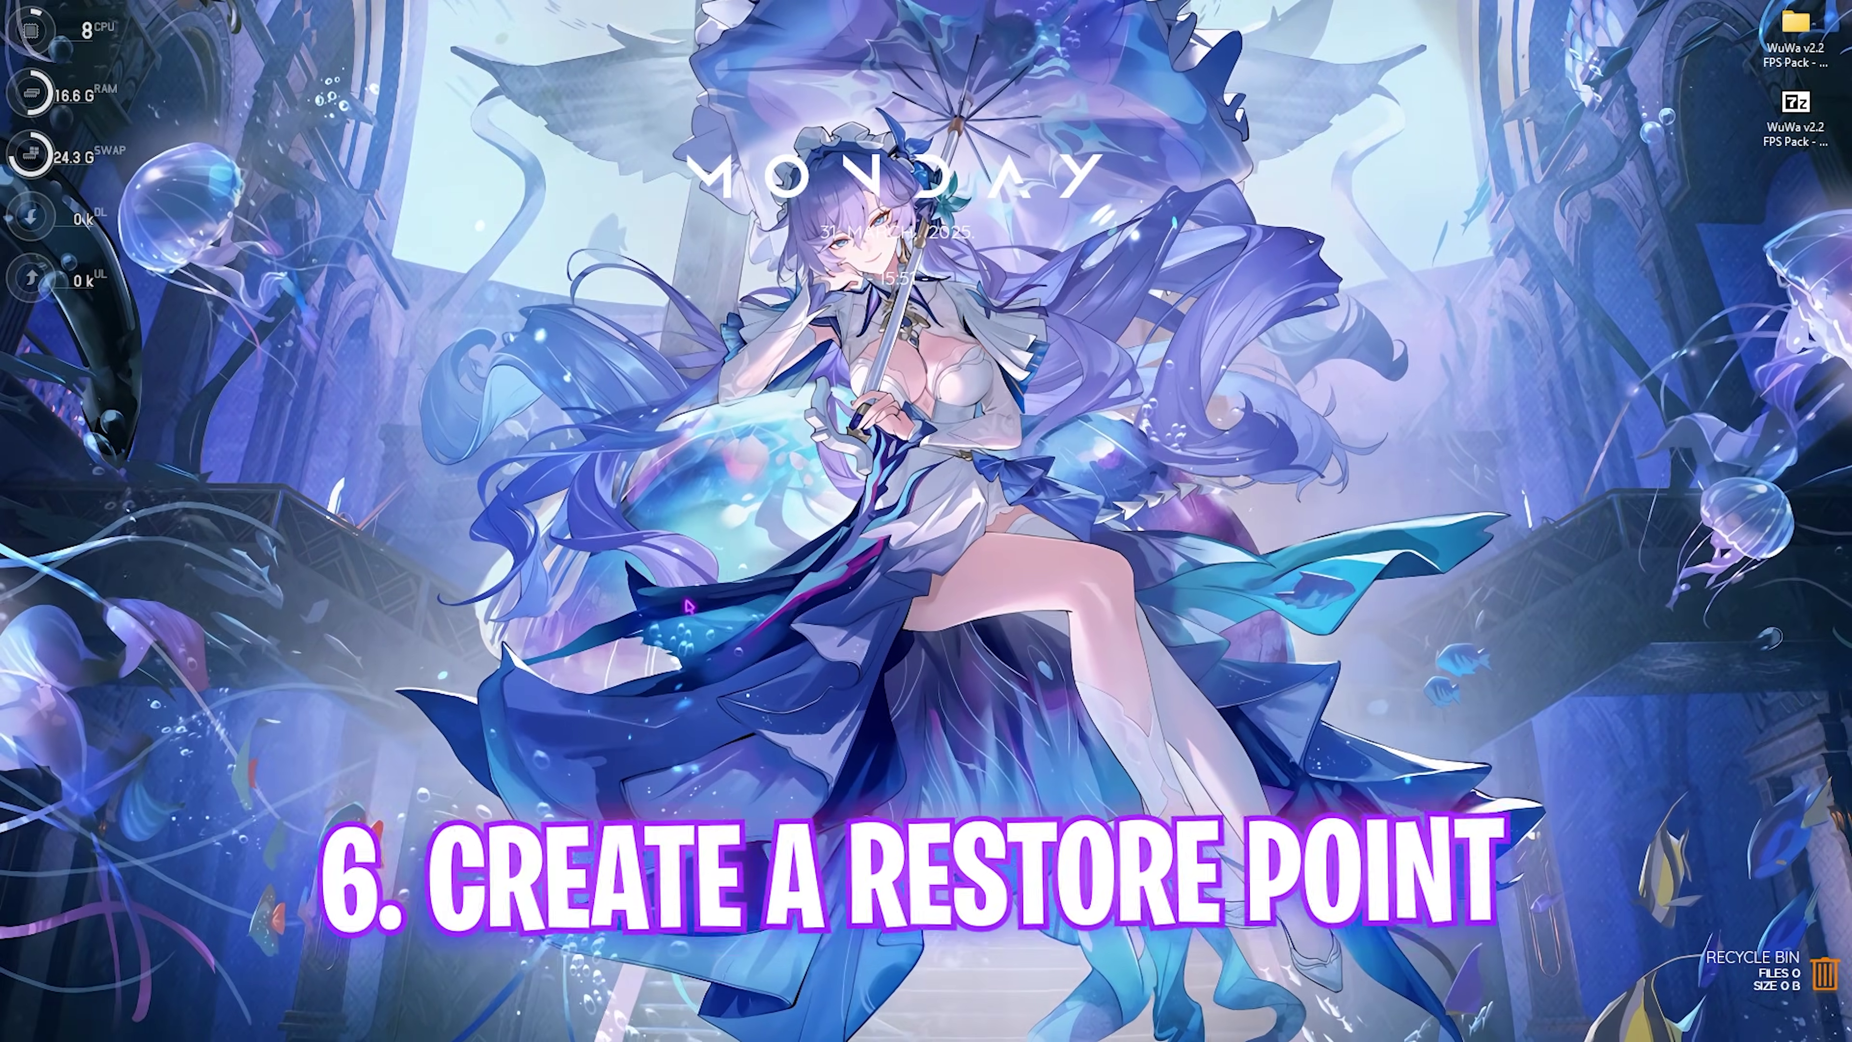
Create a system restore point named WuWa from System Protection
key("super")
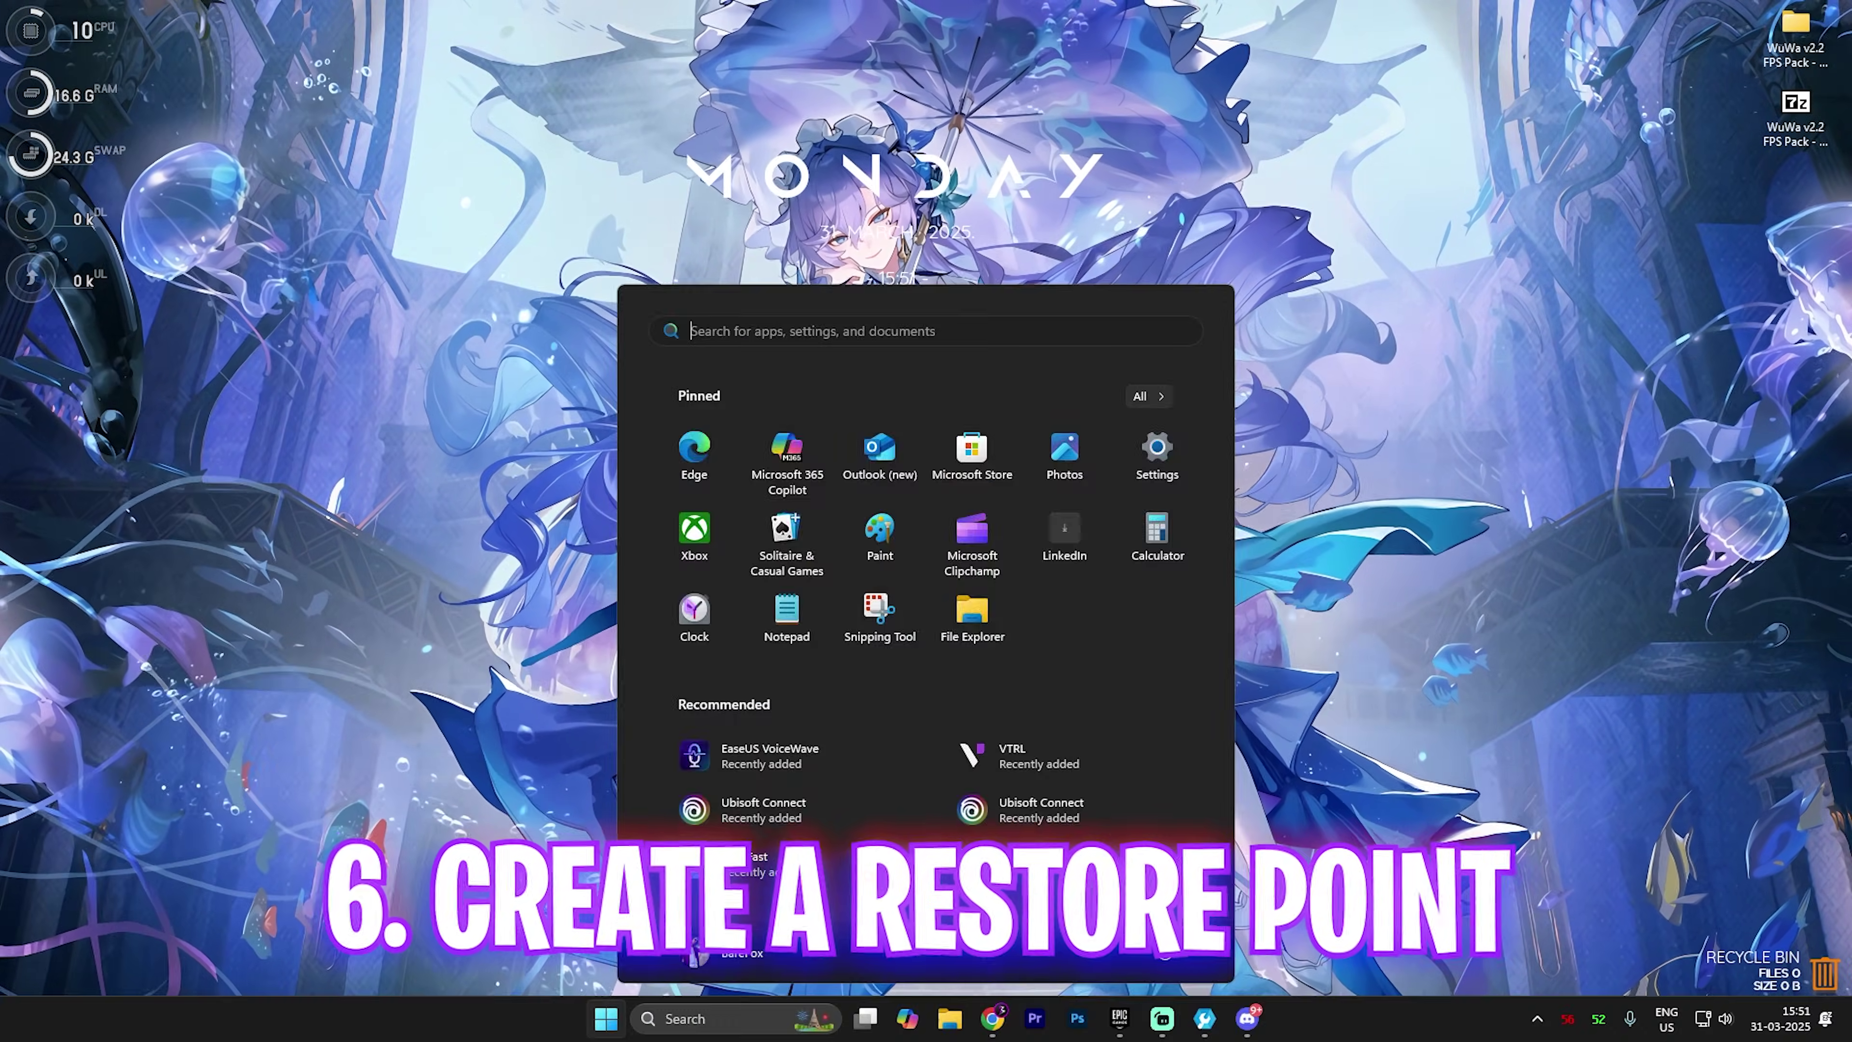
type("create a restore point")
key("Return")
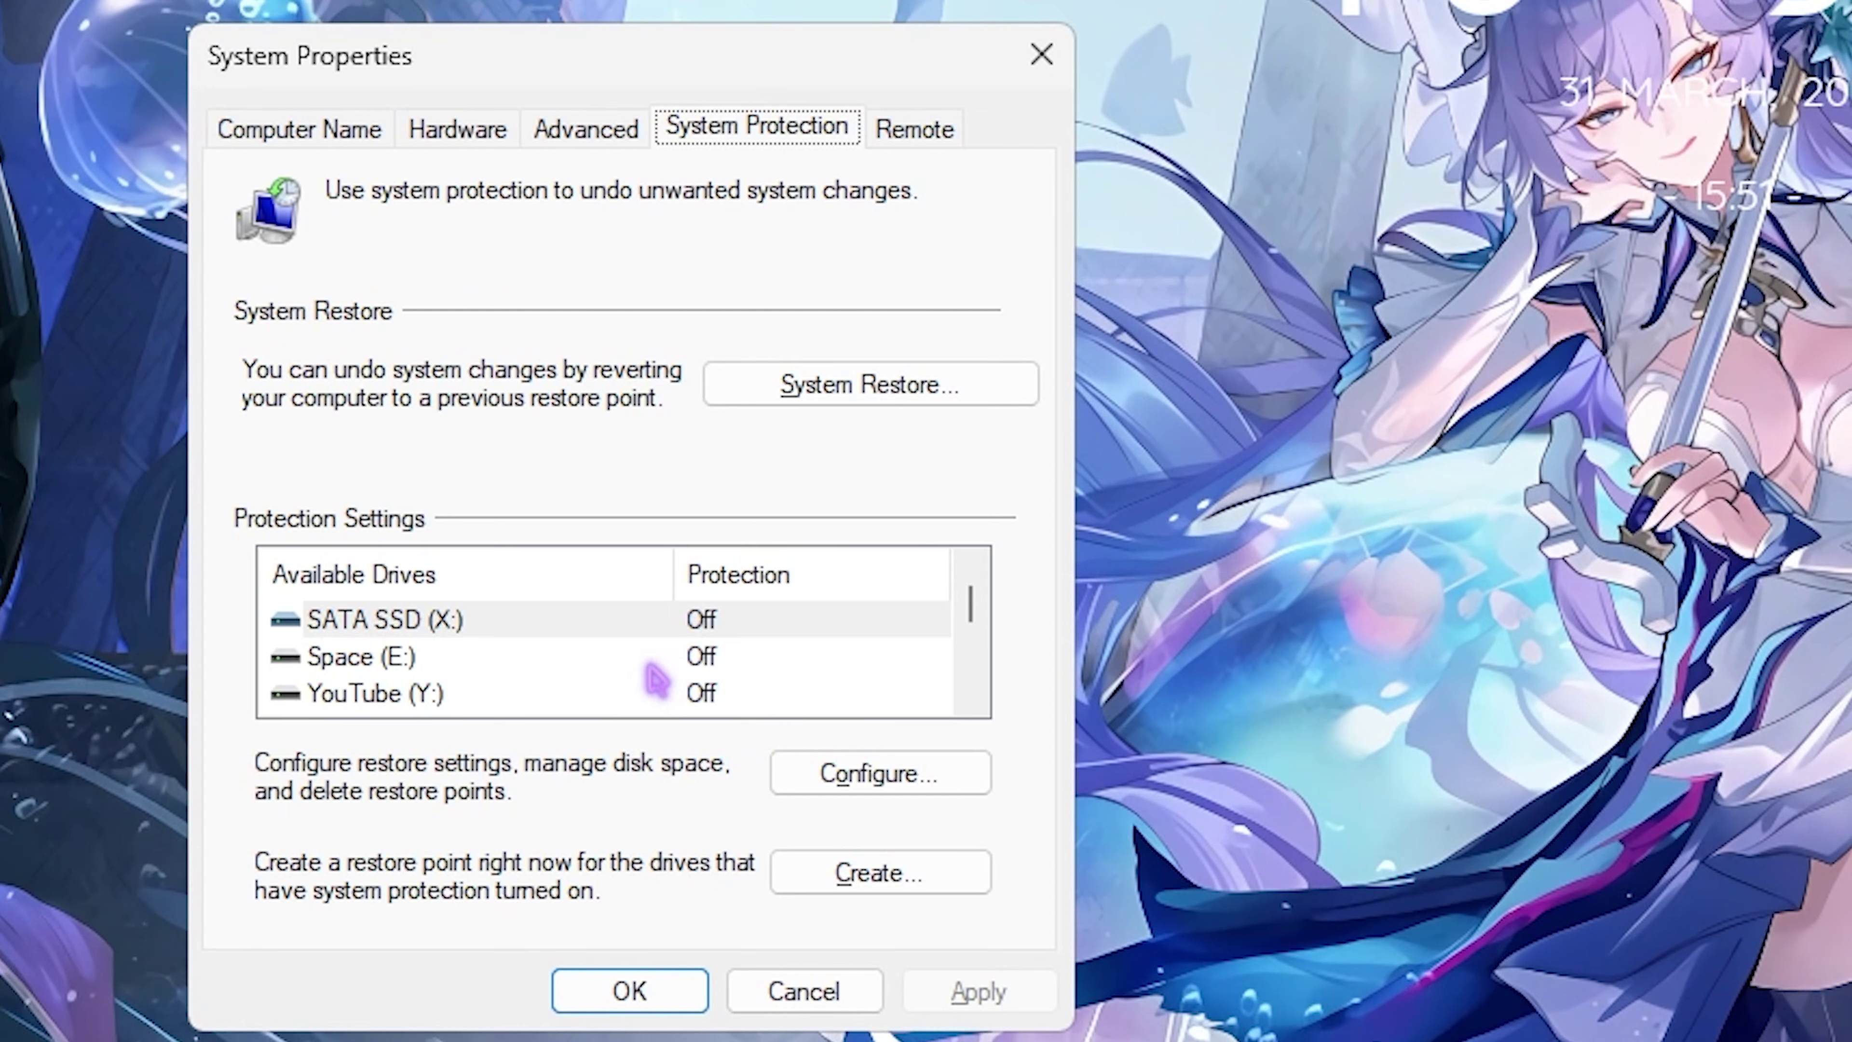
scroll(414, 492, "down", 2)
left_click(875, 873)
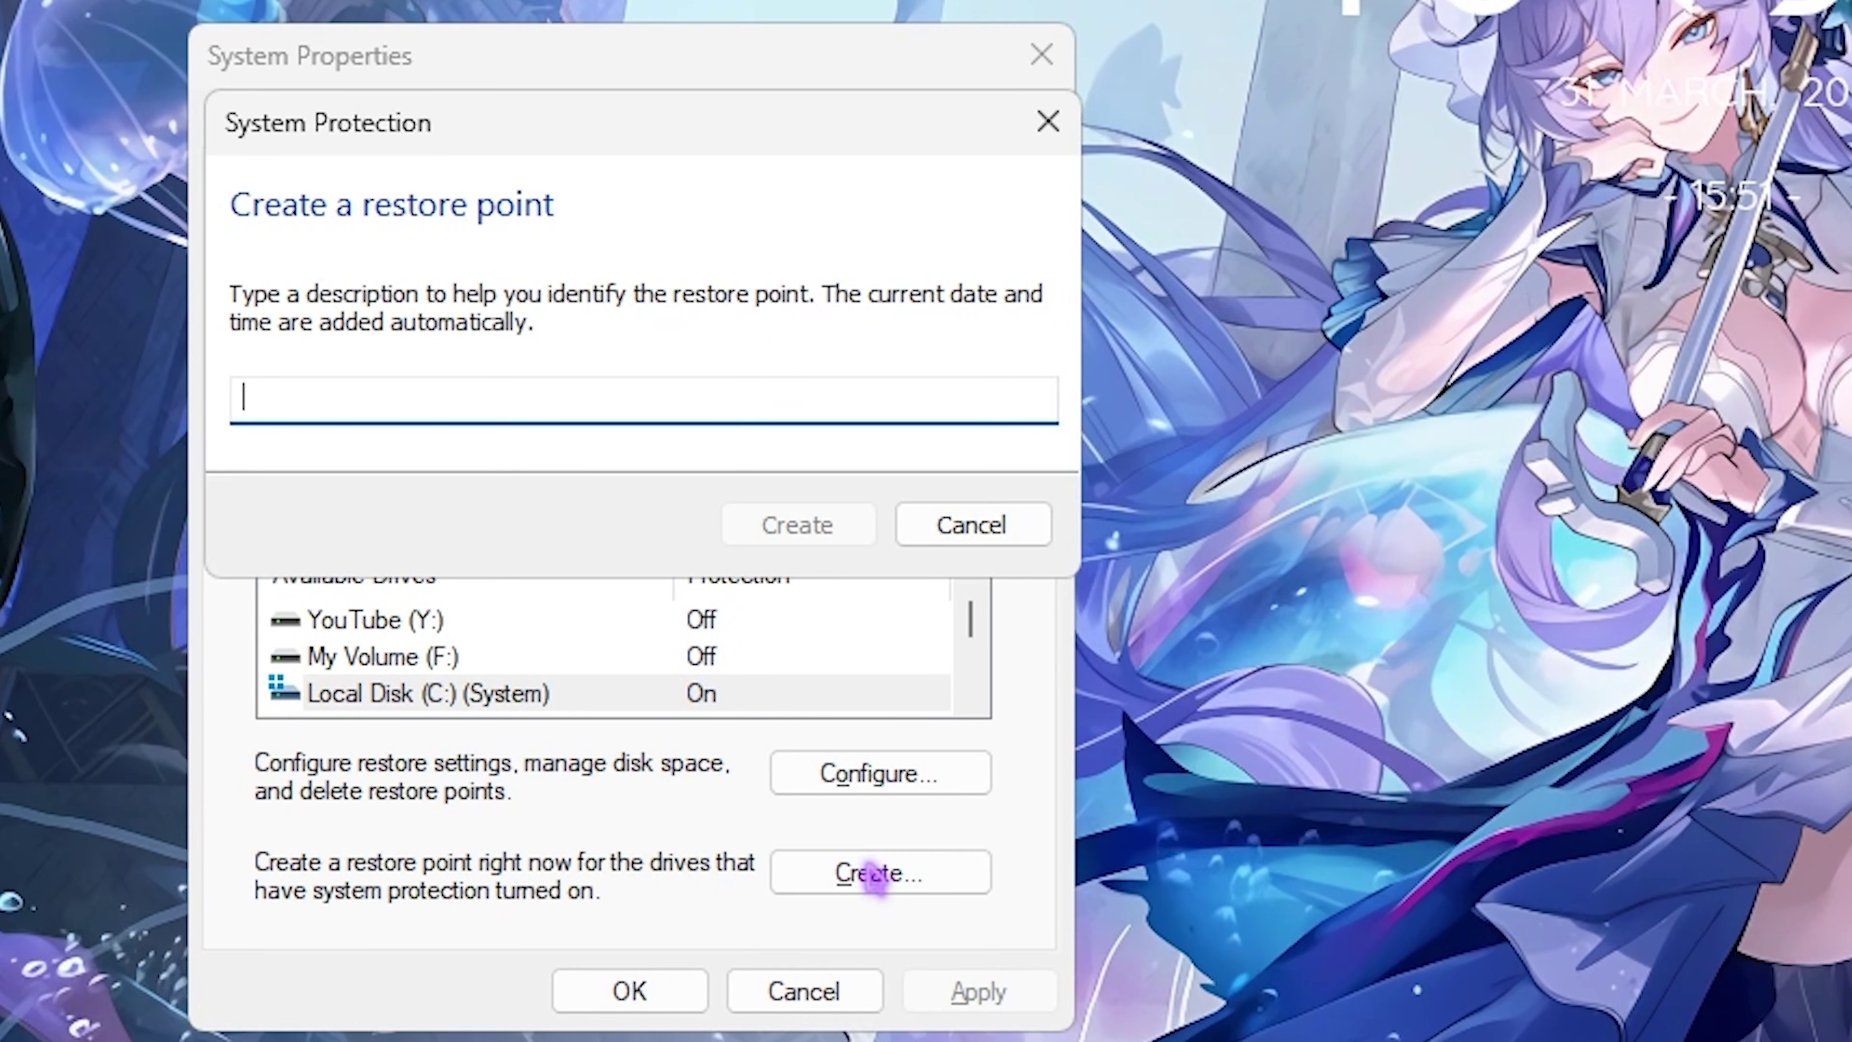
type("WuWa")
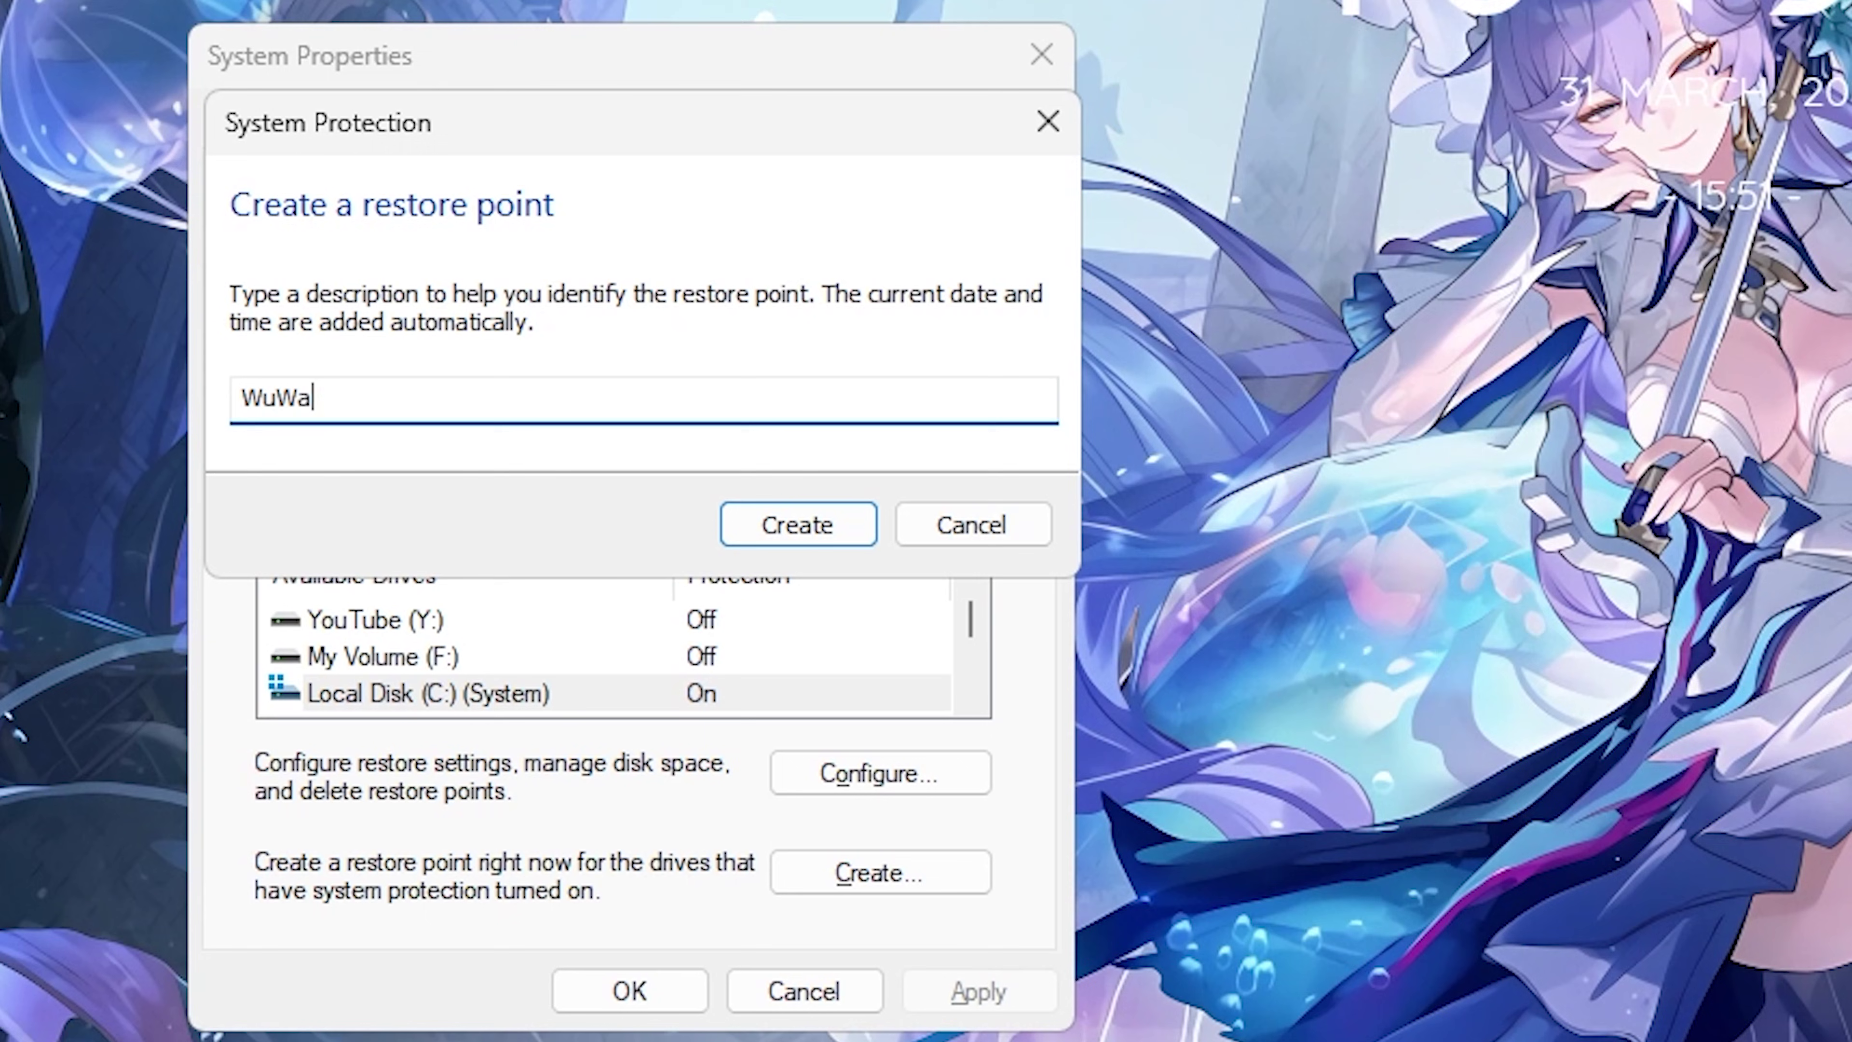
key("Return")
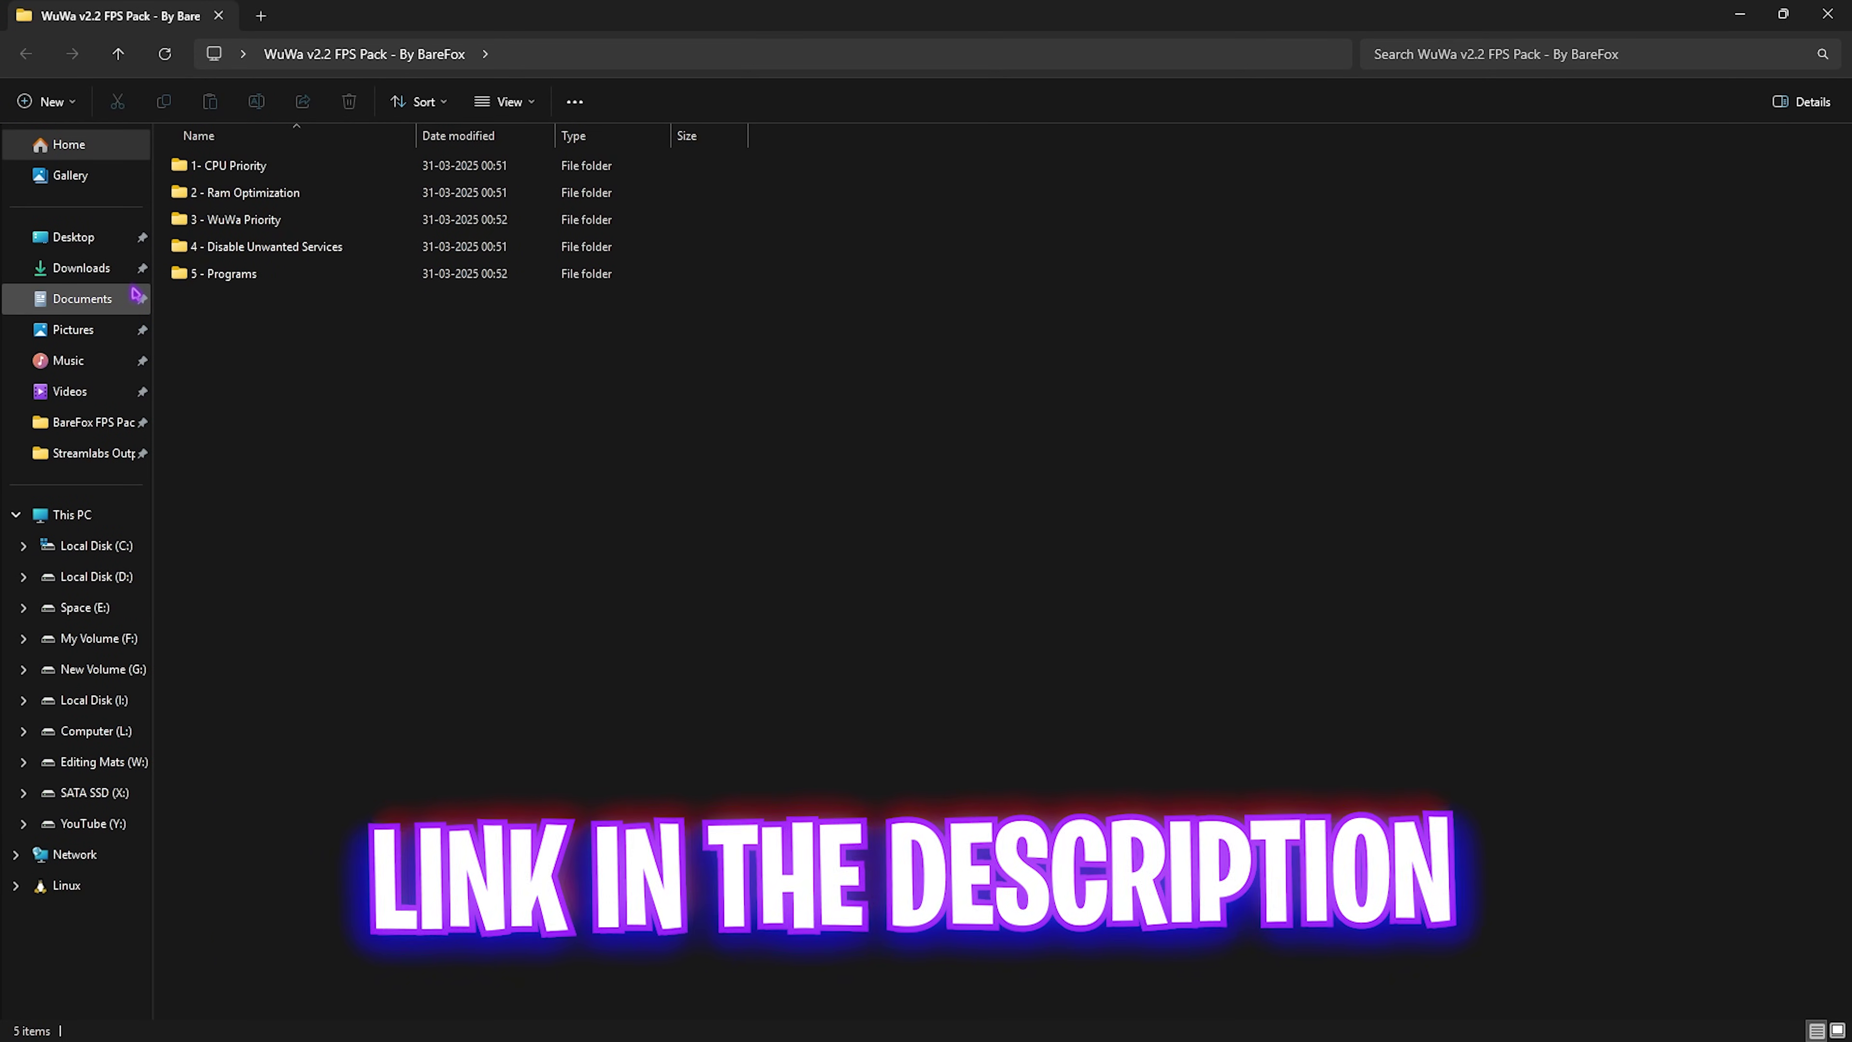
left_click_drag(277, 350, 257, 161)
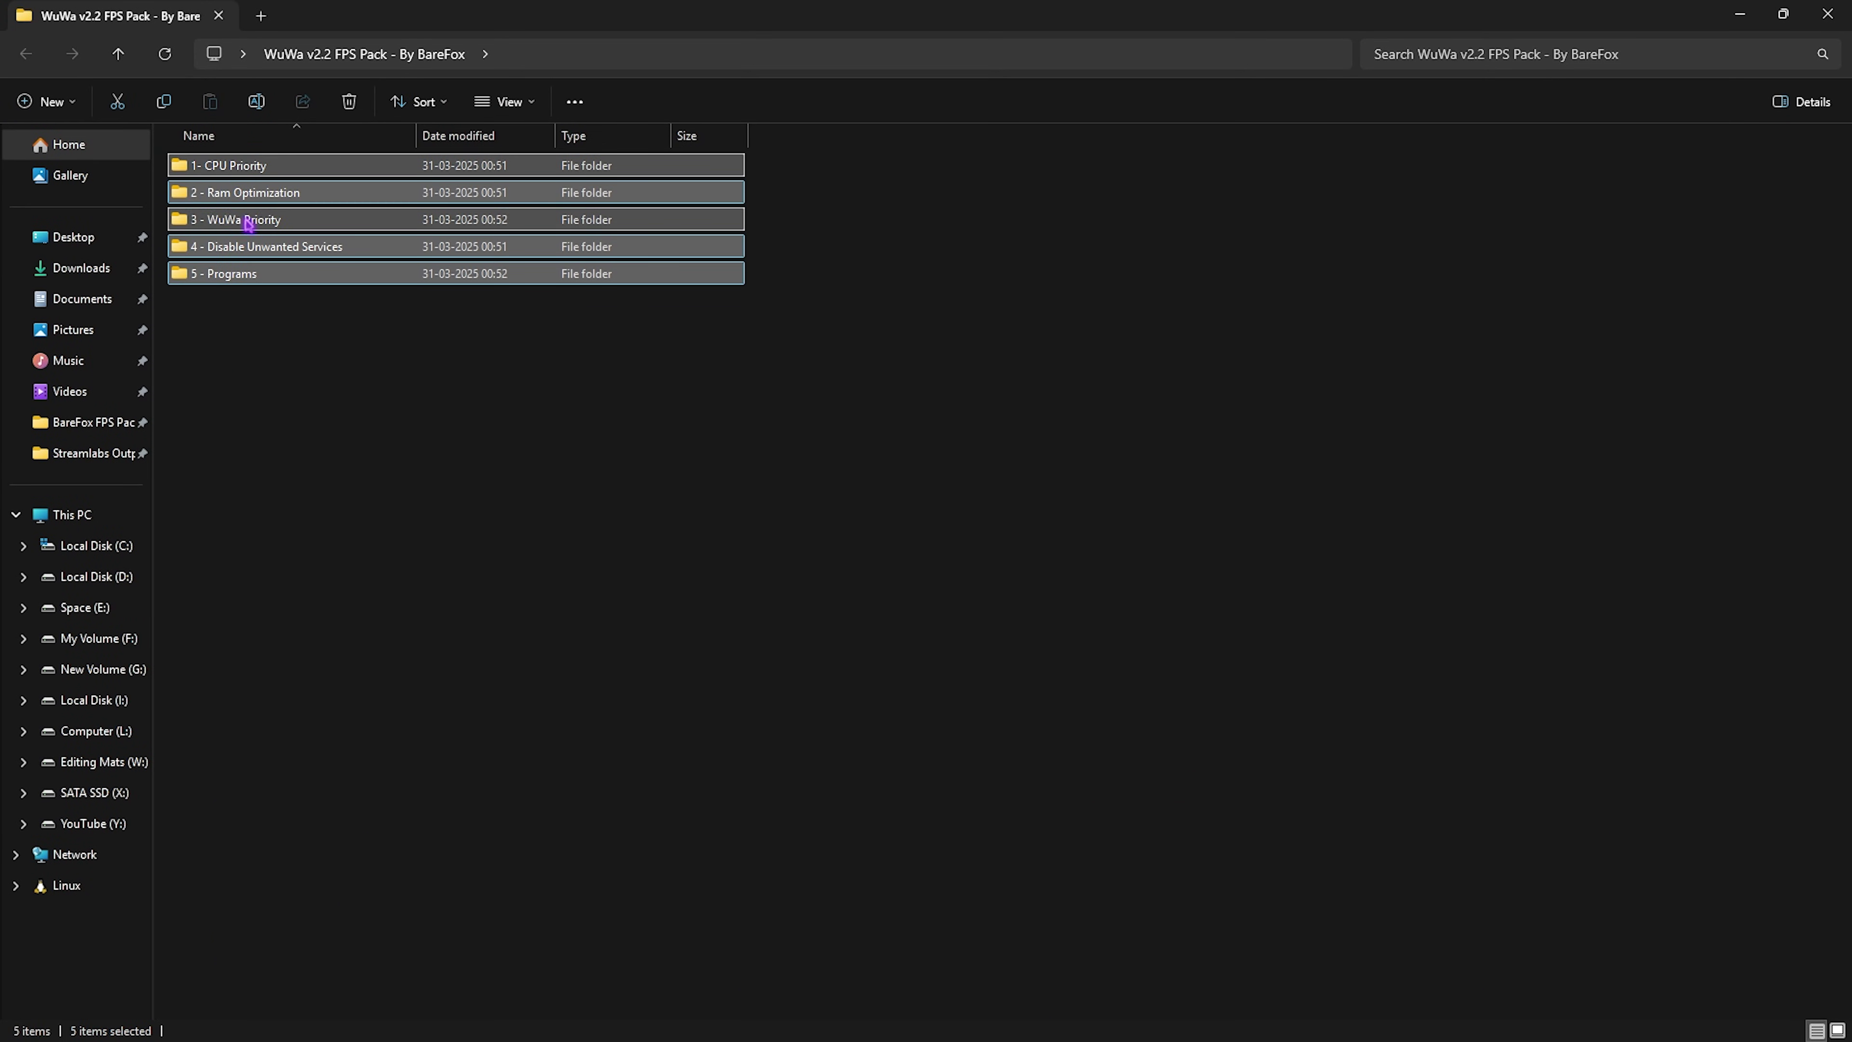
left_click(279, 392)
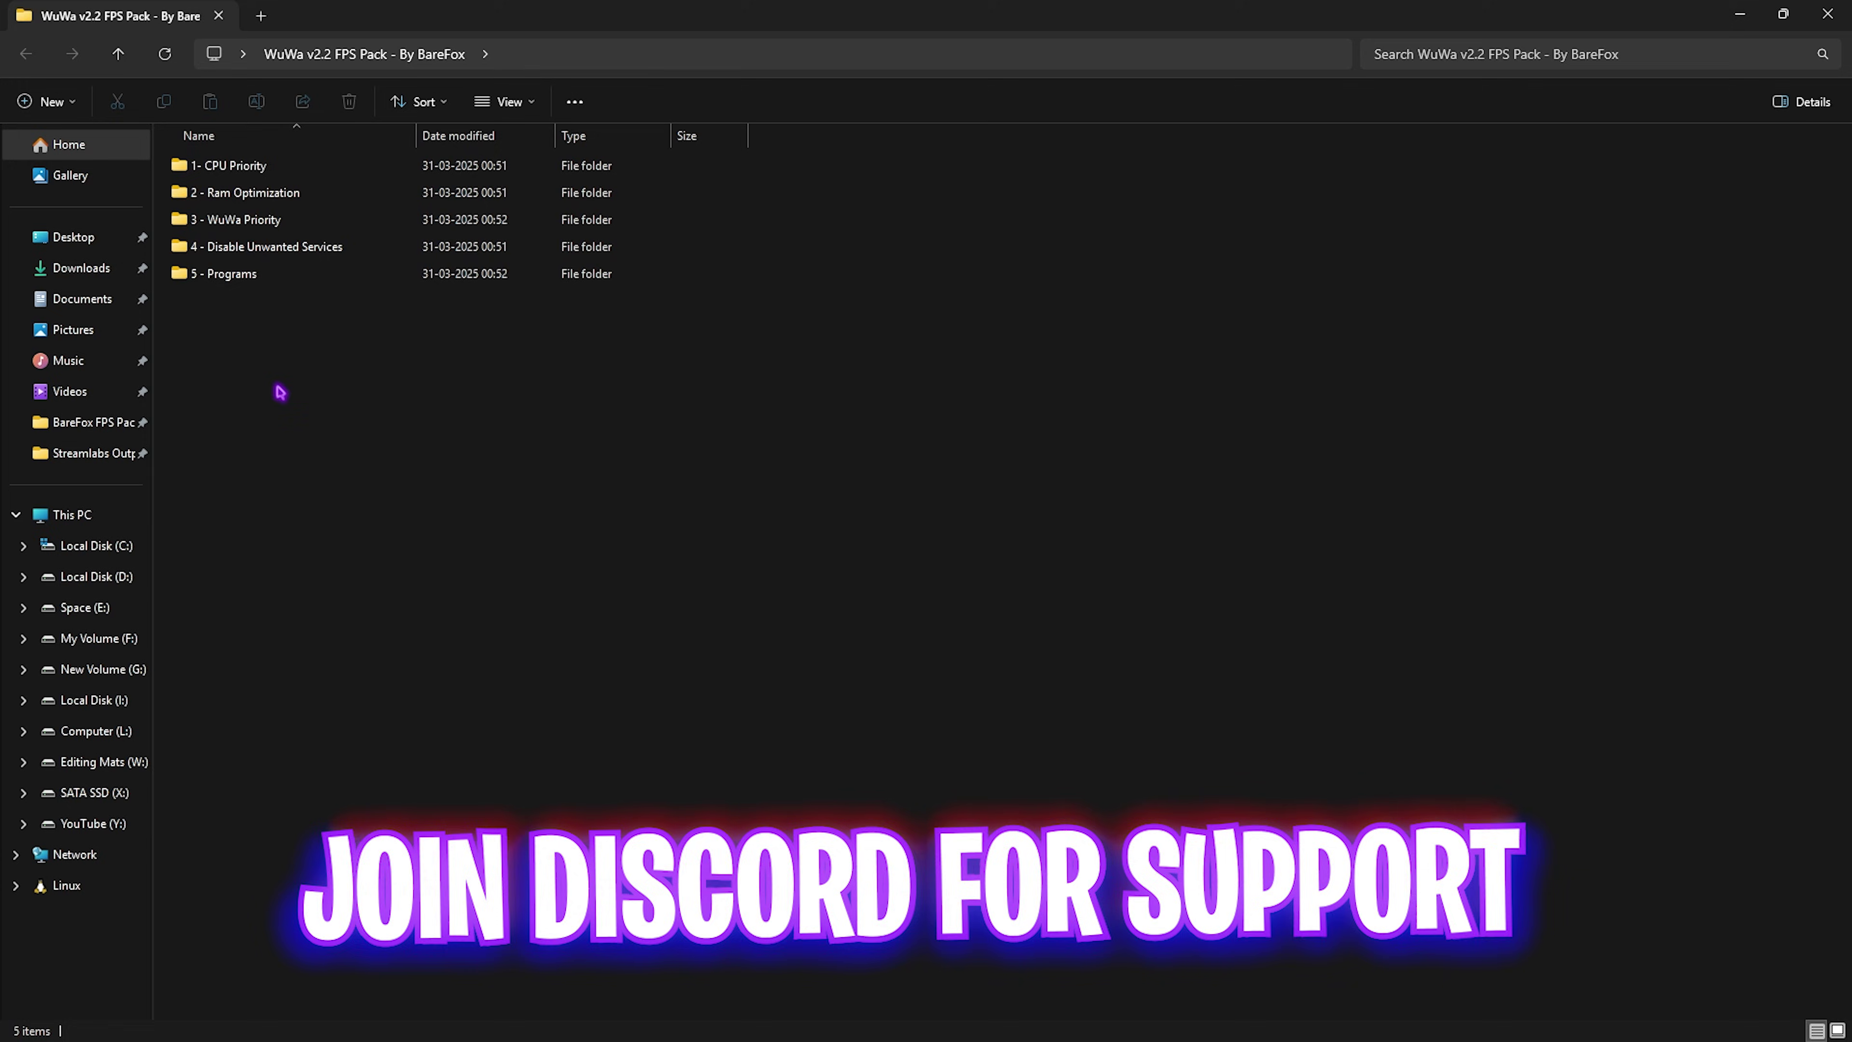
double_click(255, 170)
double_click(256, 173)
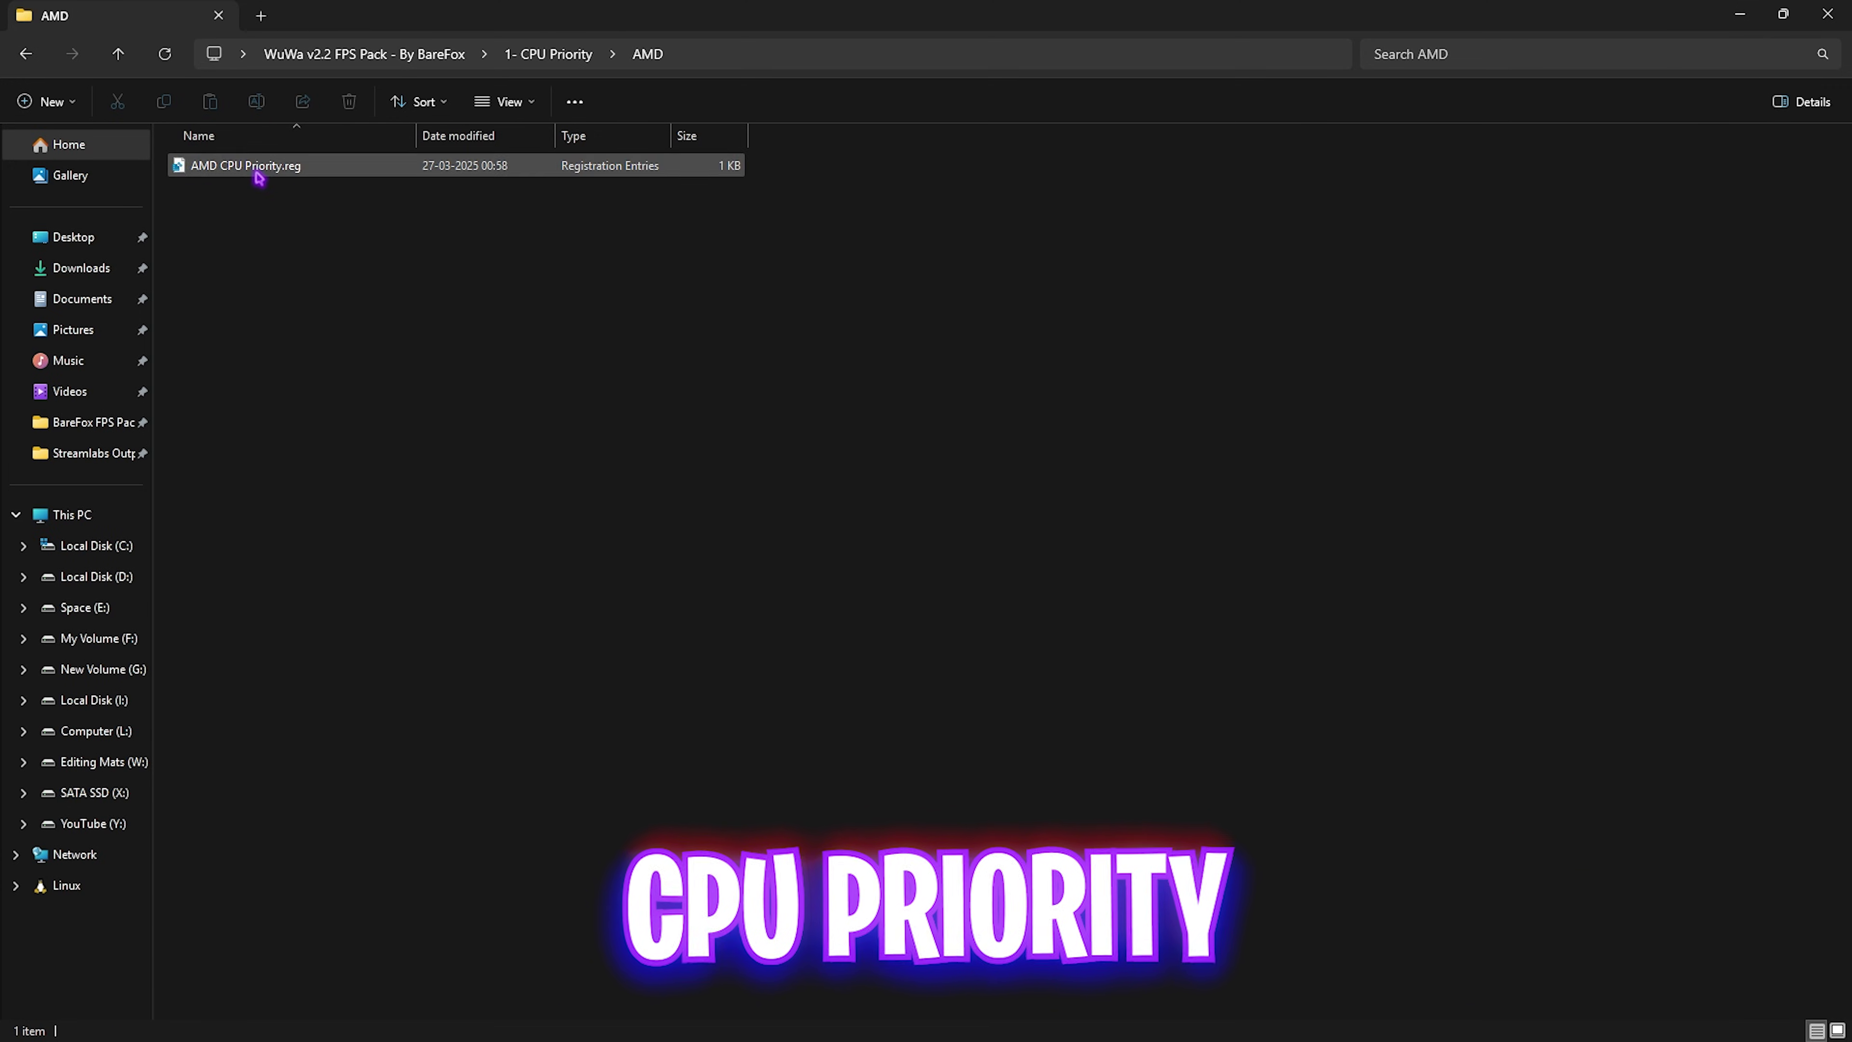
left_click(554, 54)
double_click(326, 192)
left_click(548, 54)
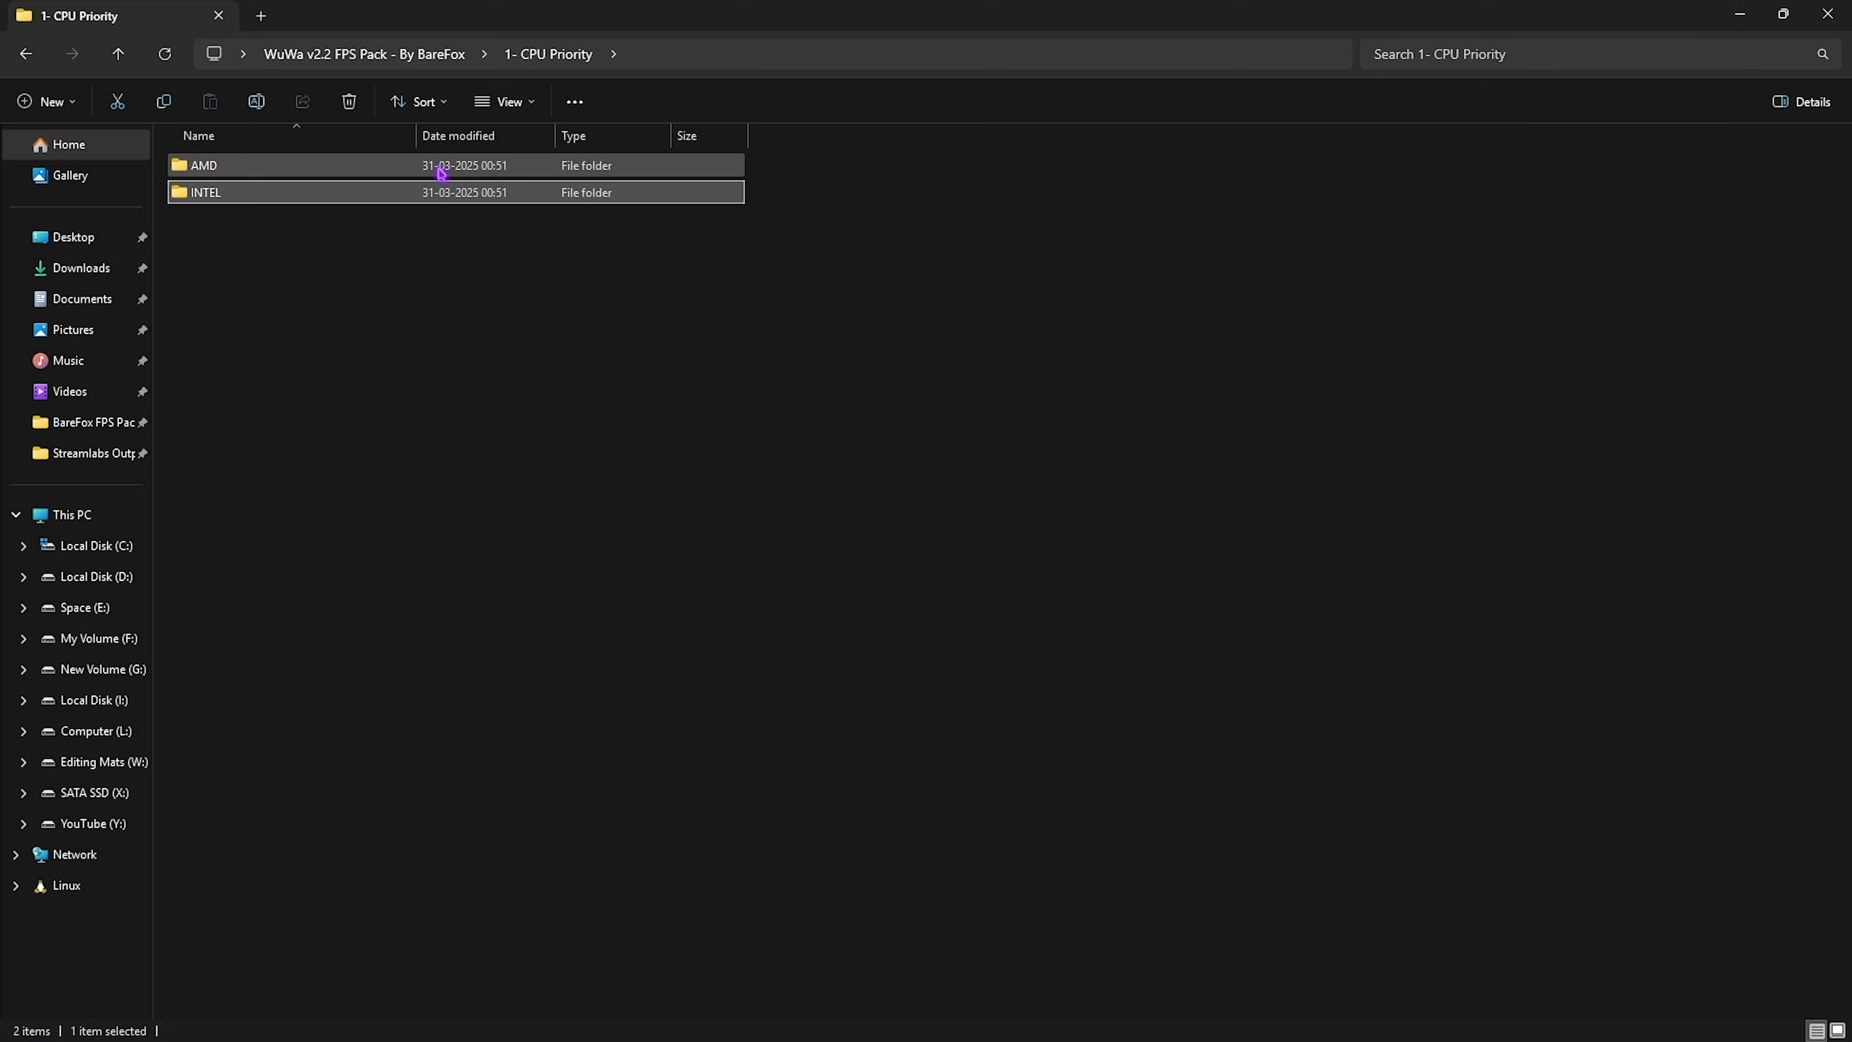
double_click(430, 174)
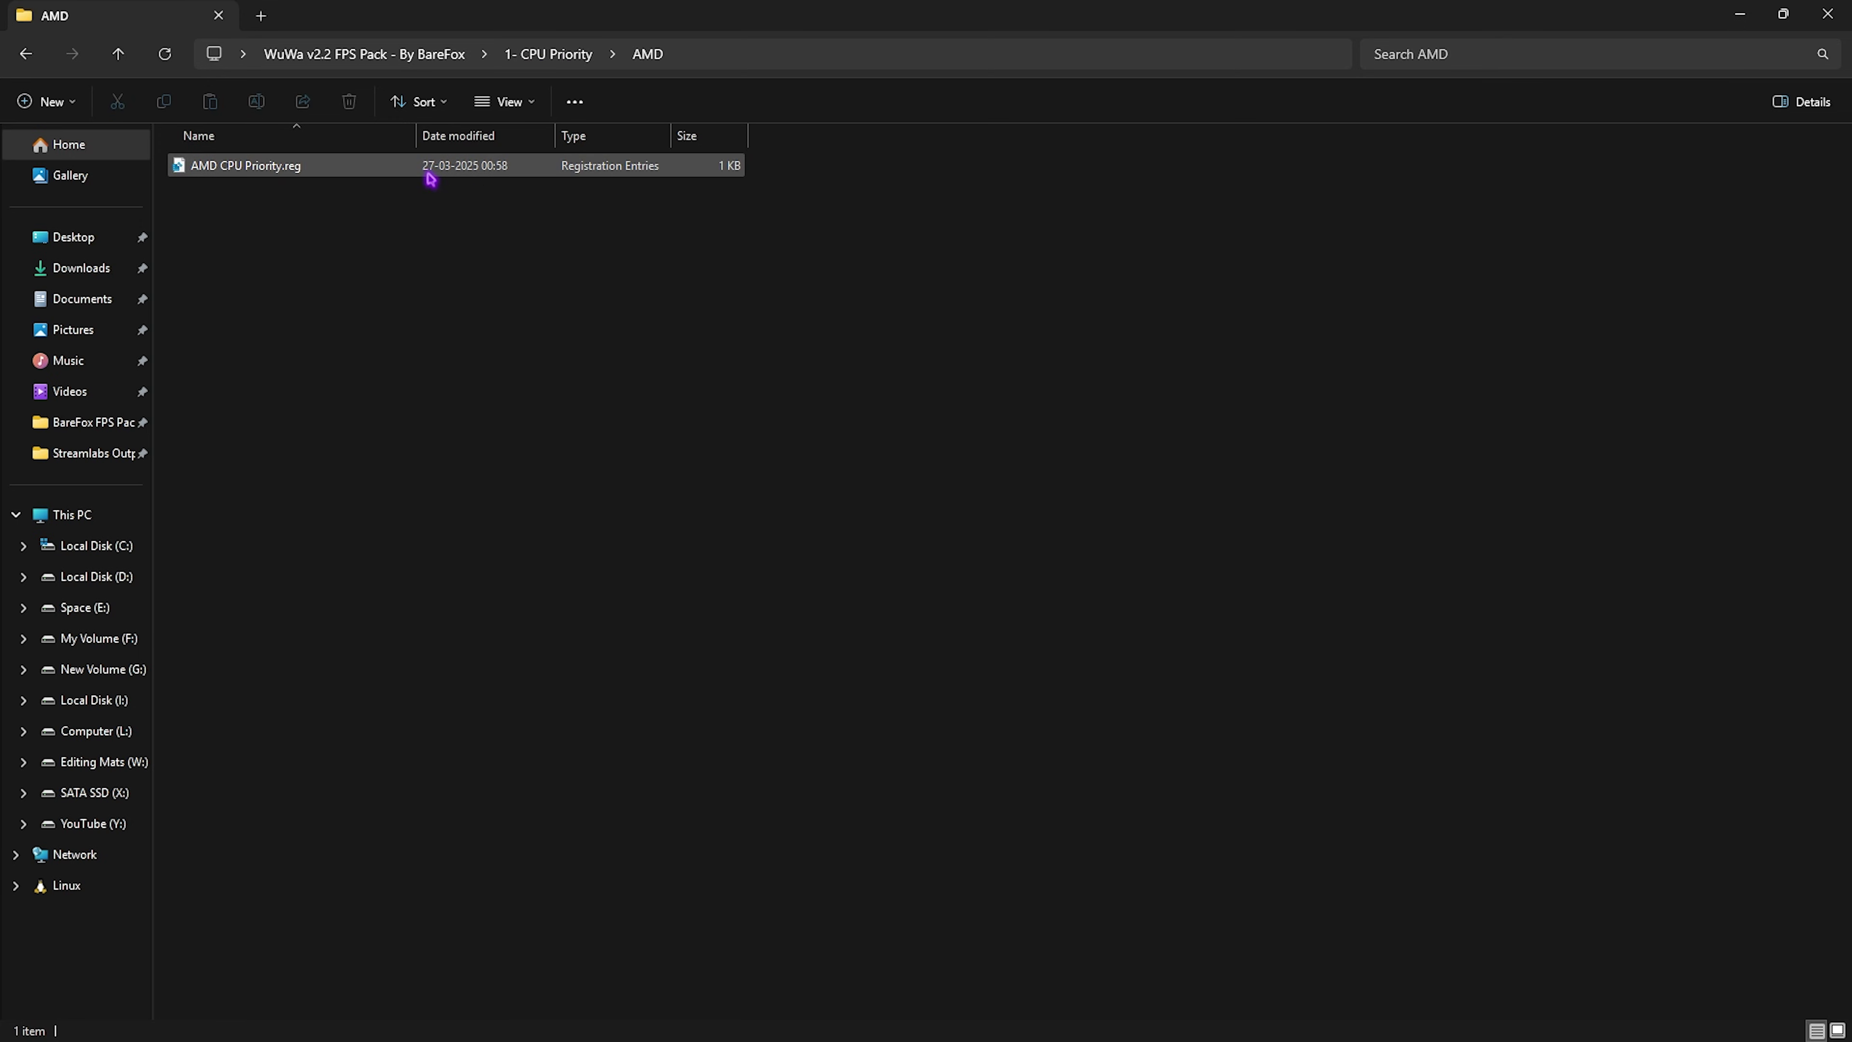
left_click(543, 56)
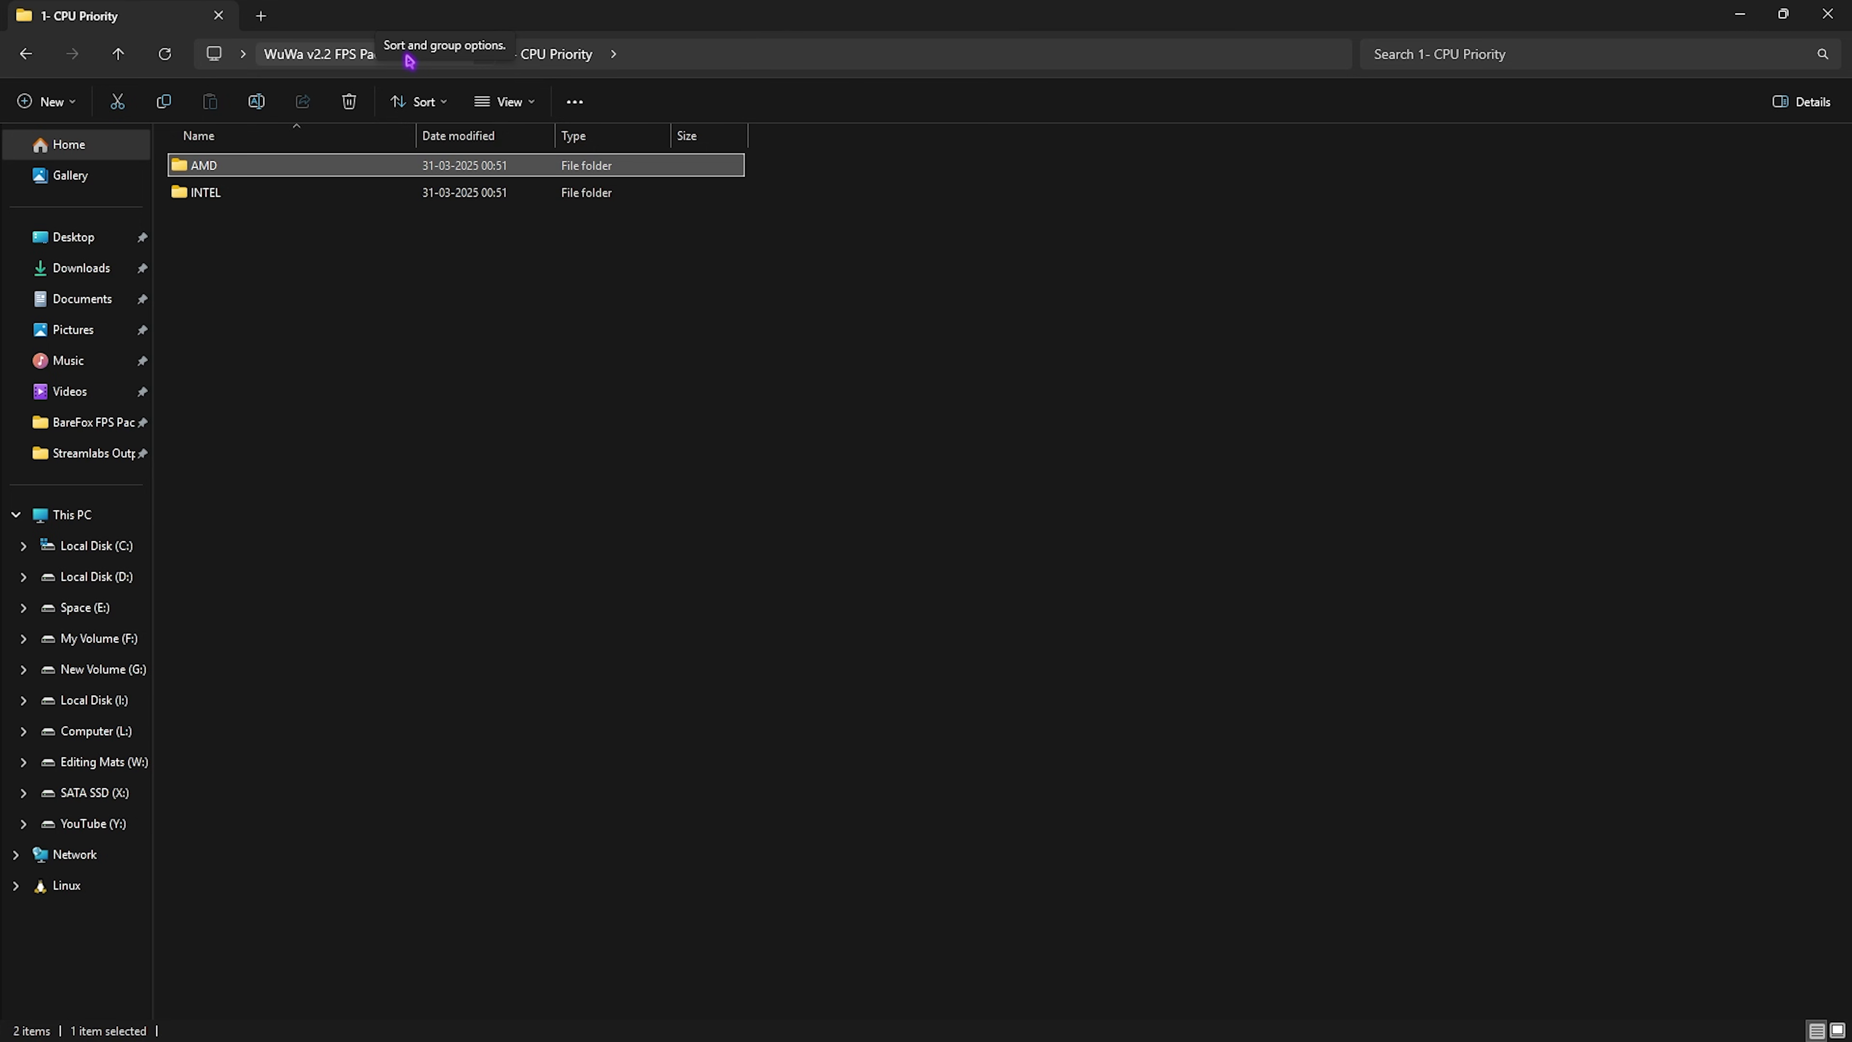
left_click(410, 55)
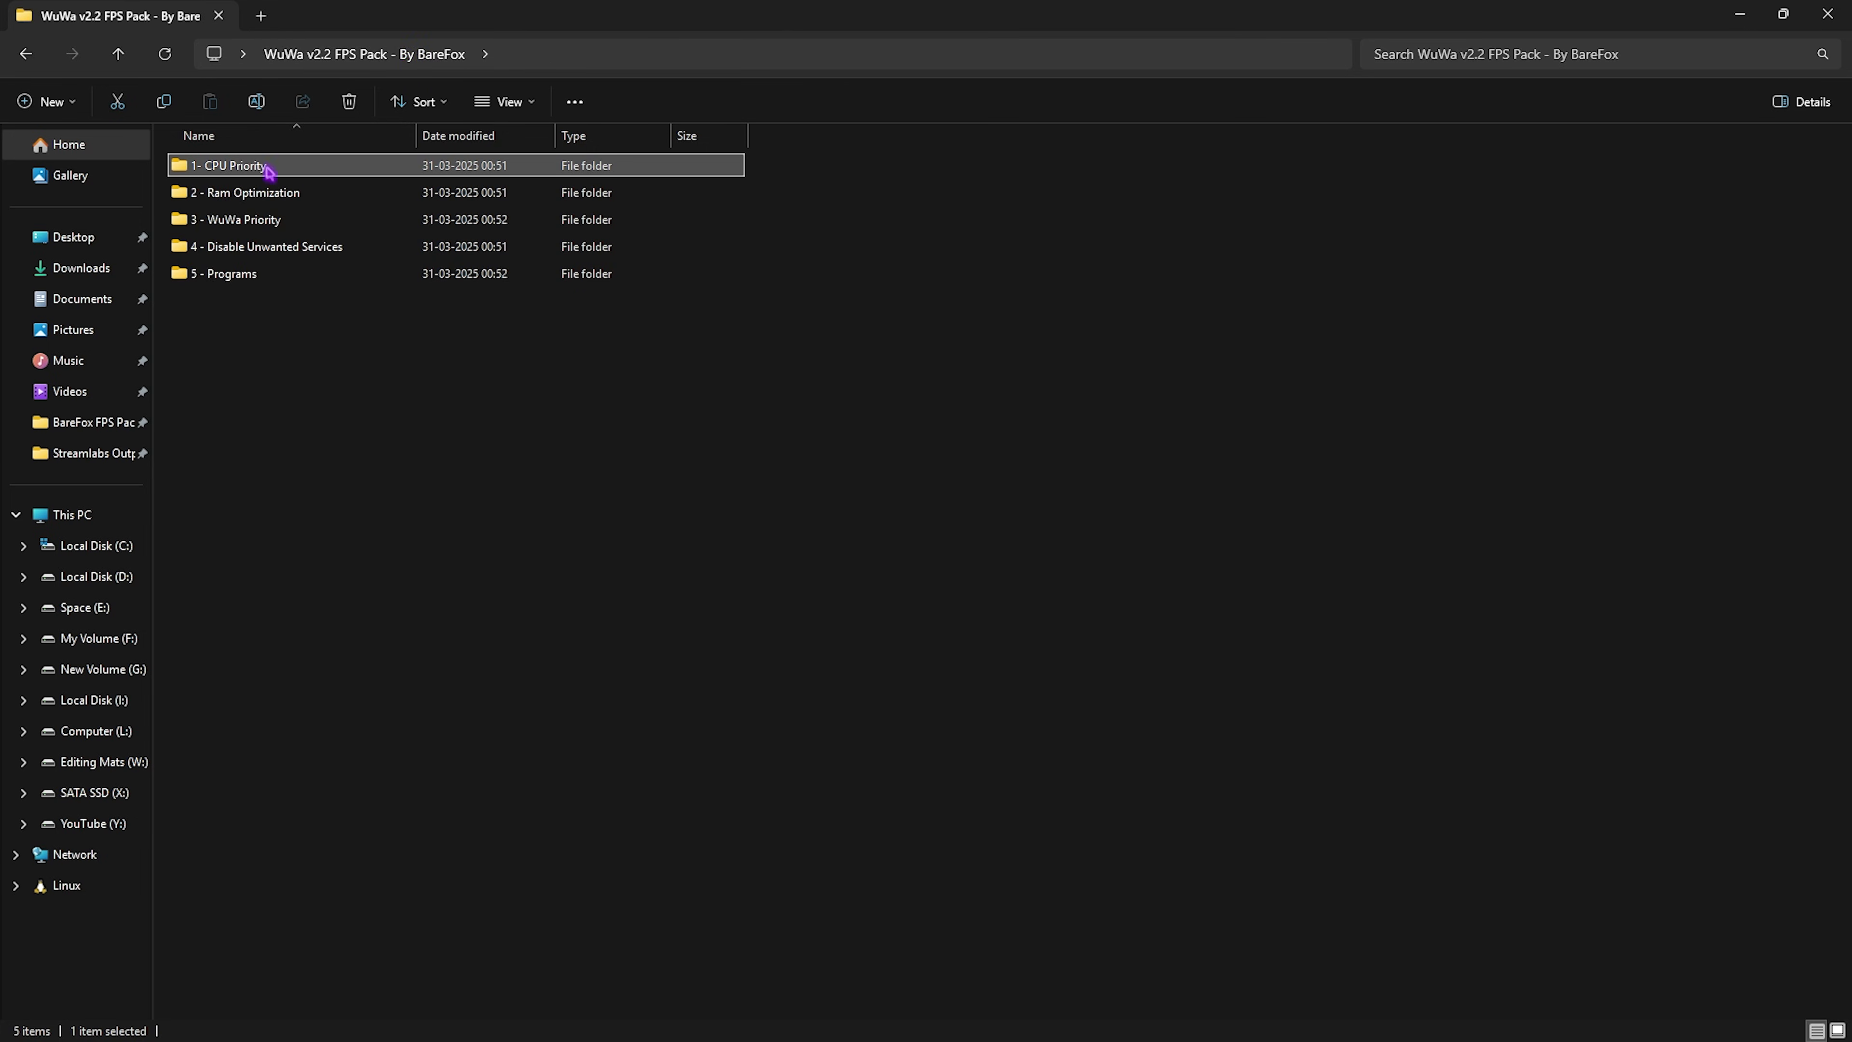
double_click(280, 194)
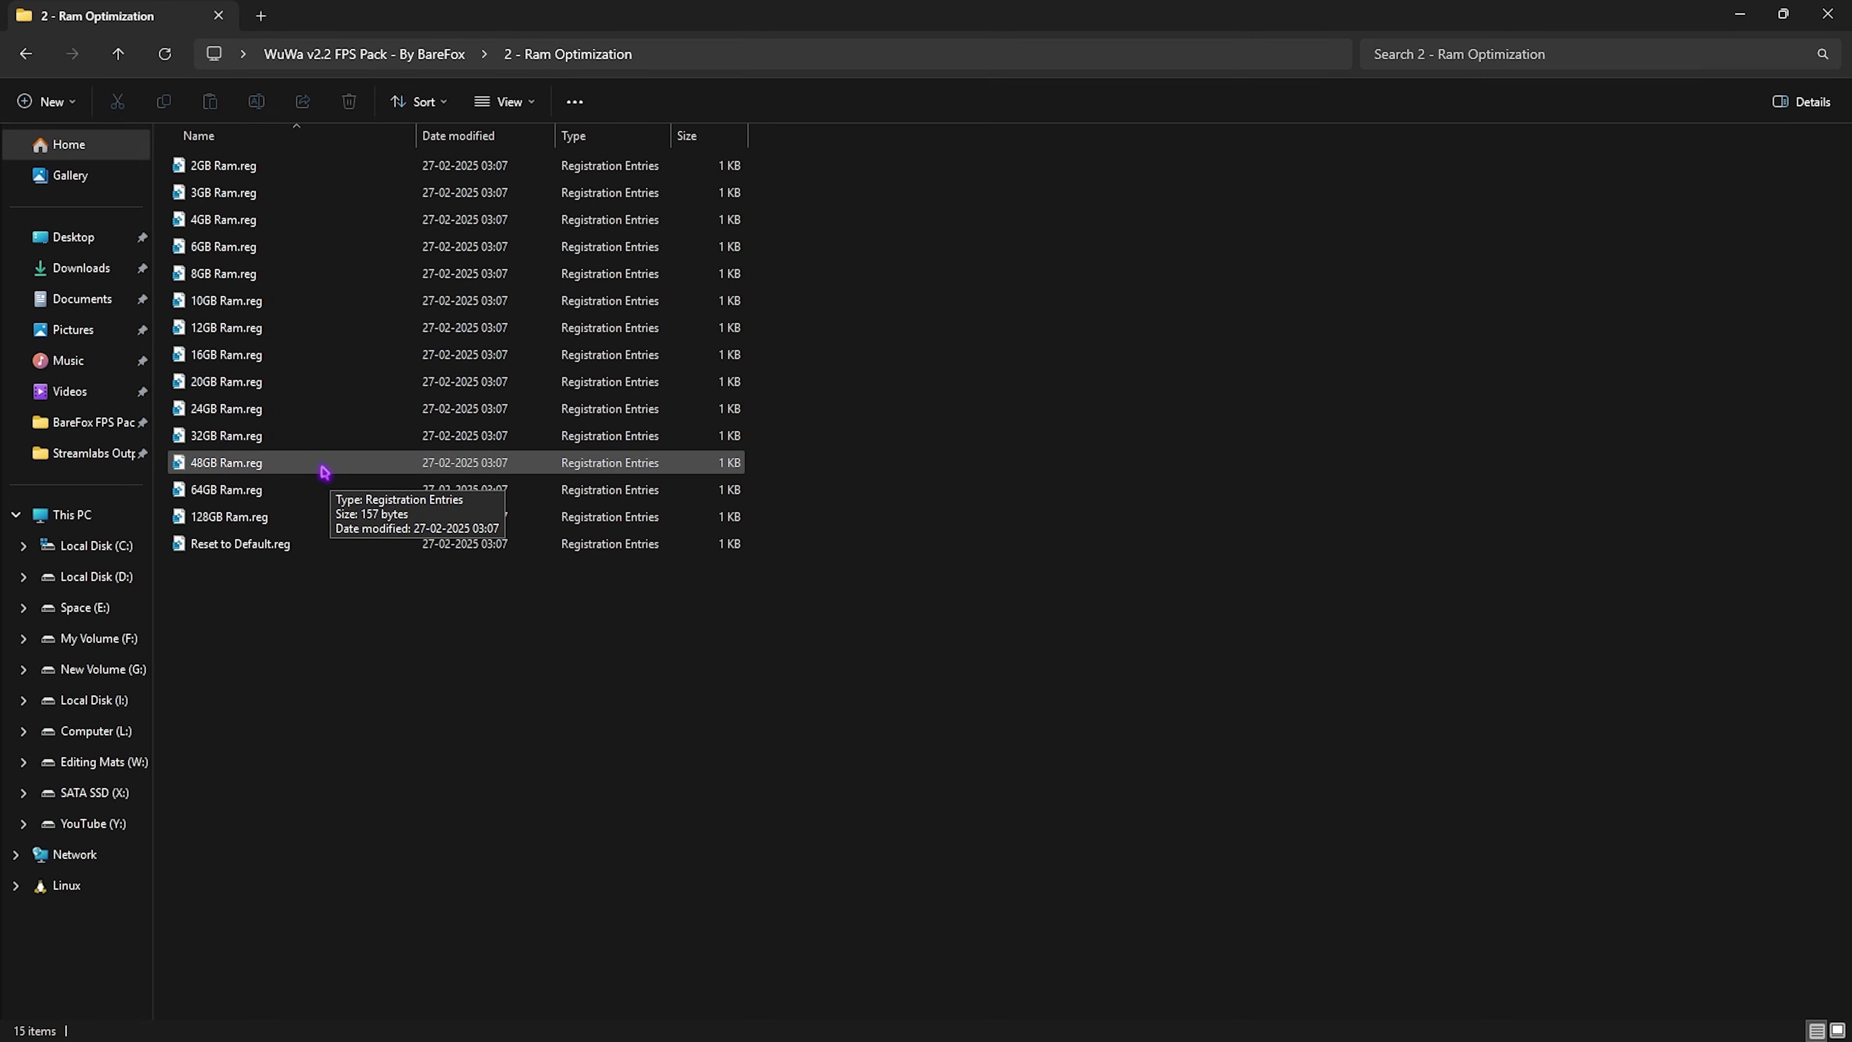
left_click(242, 547)
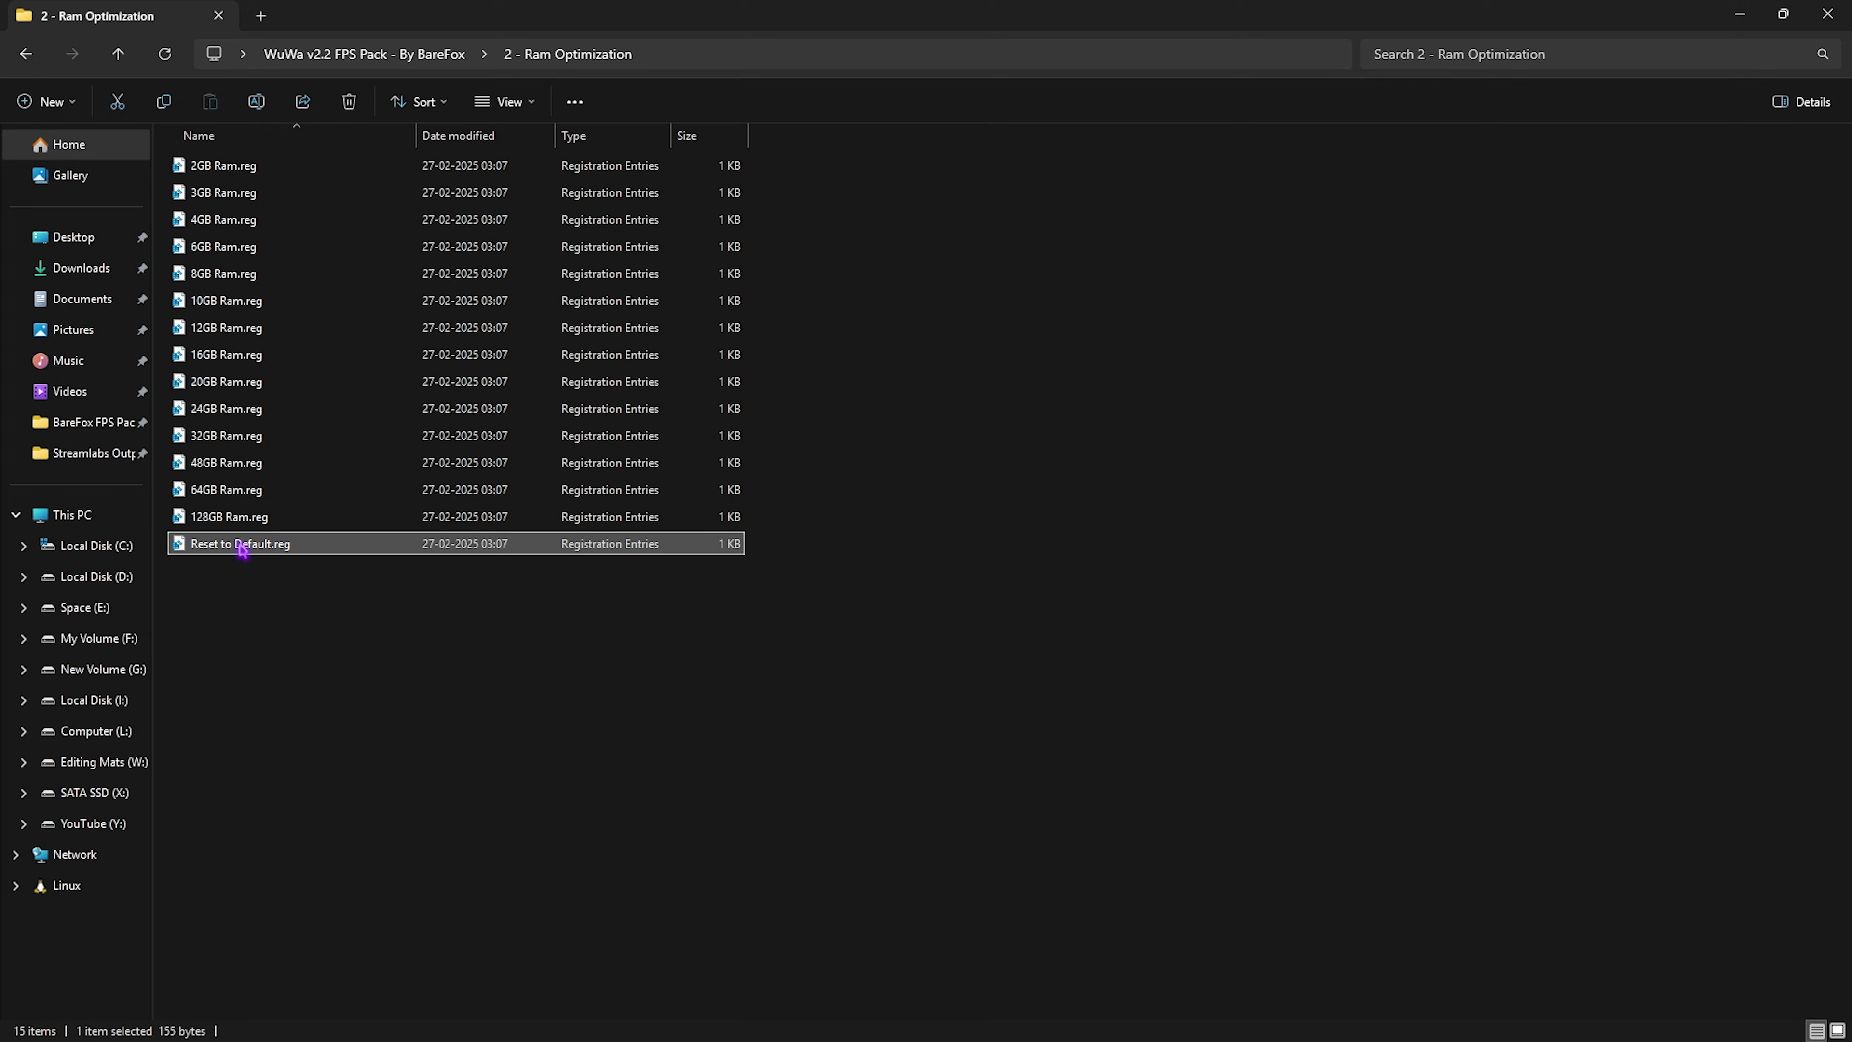
key("alt+Up")
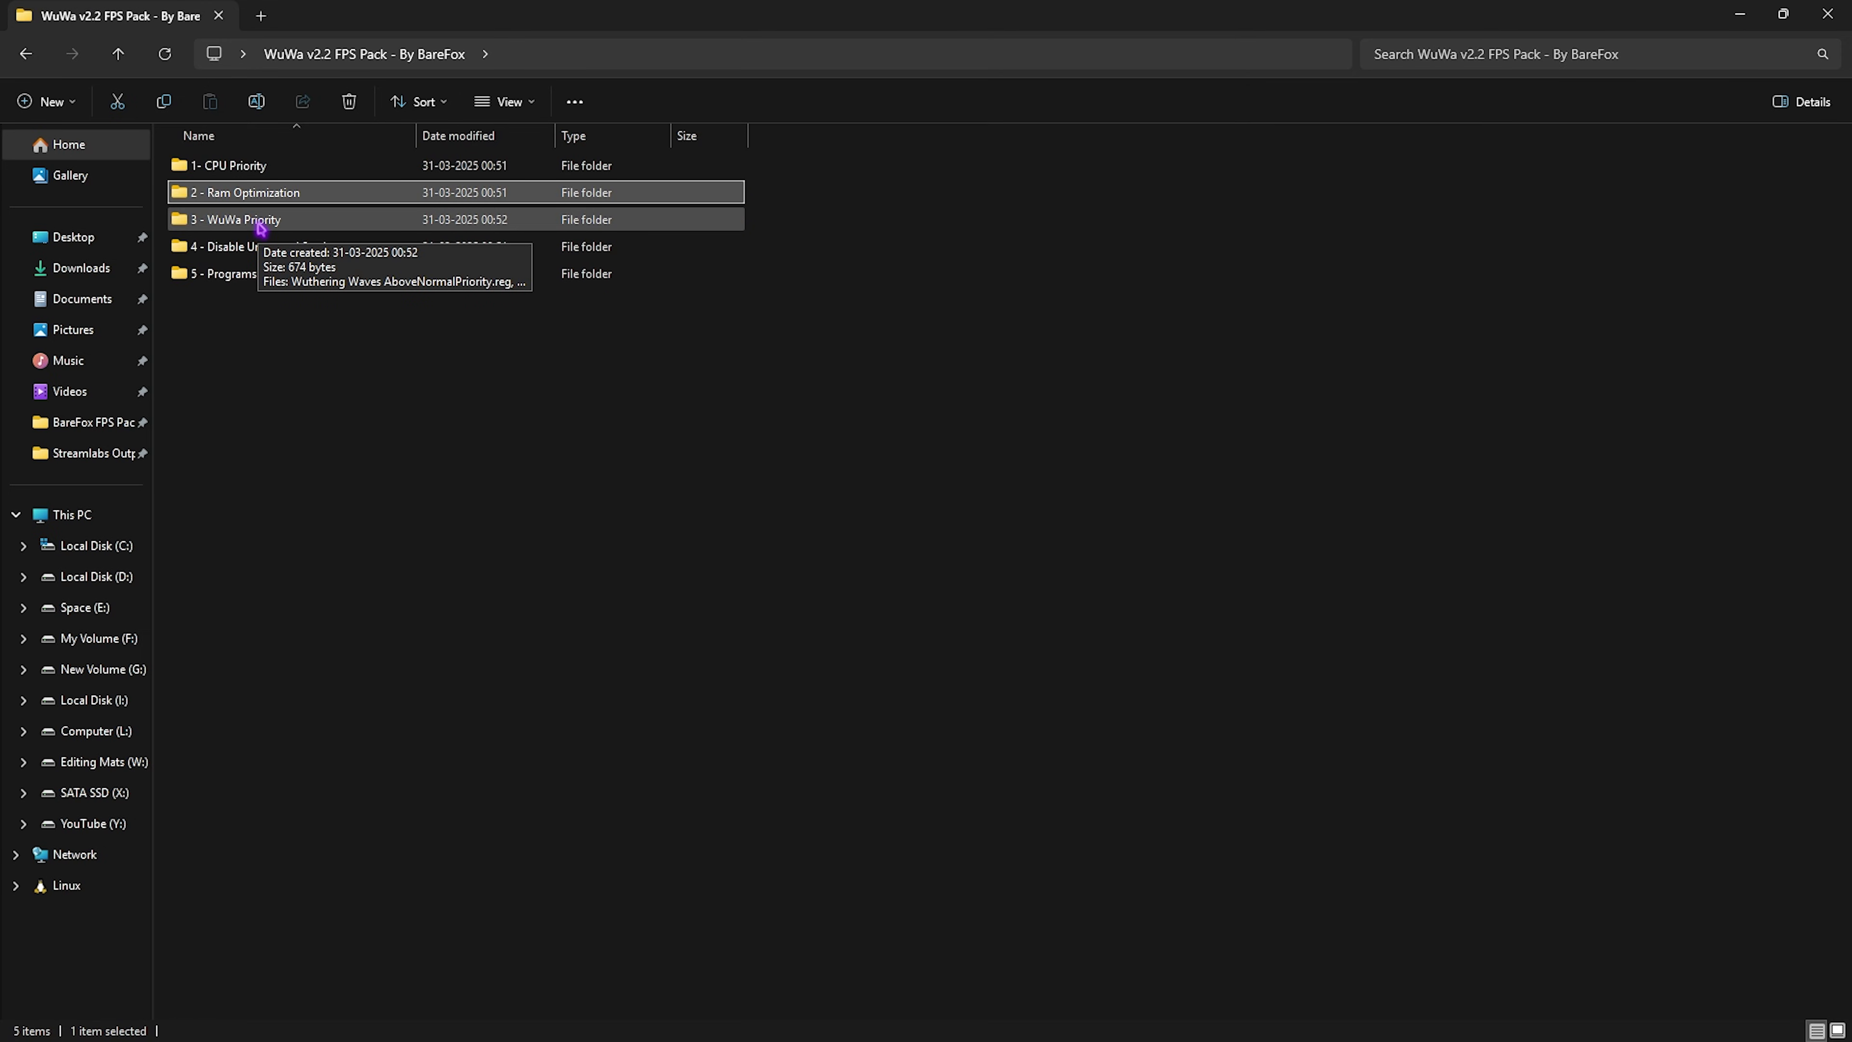
Check 3 - WuWa Priority, then open 4 - Disable Unwanted Services and select its five .reg files
double_click(260, 221)
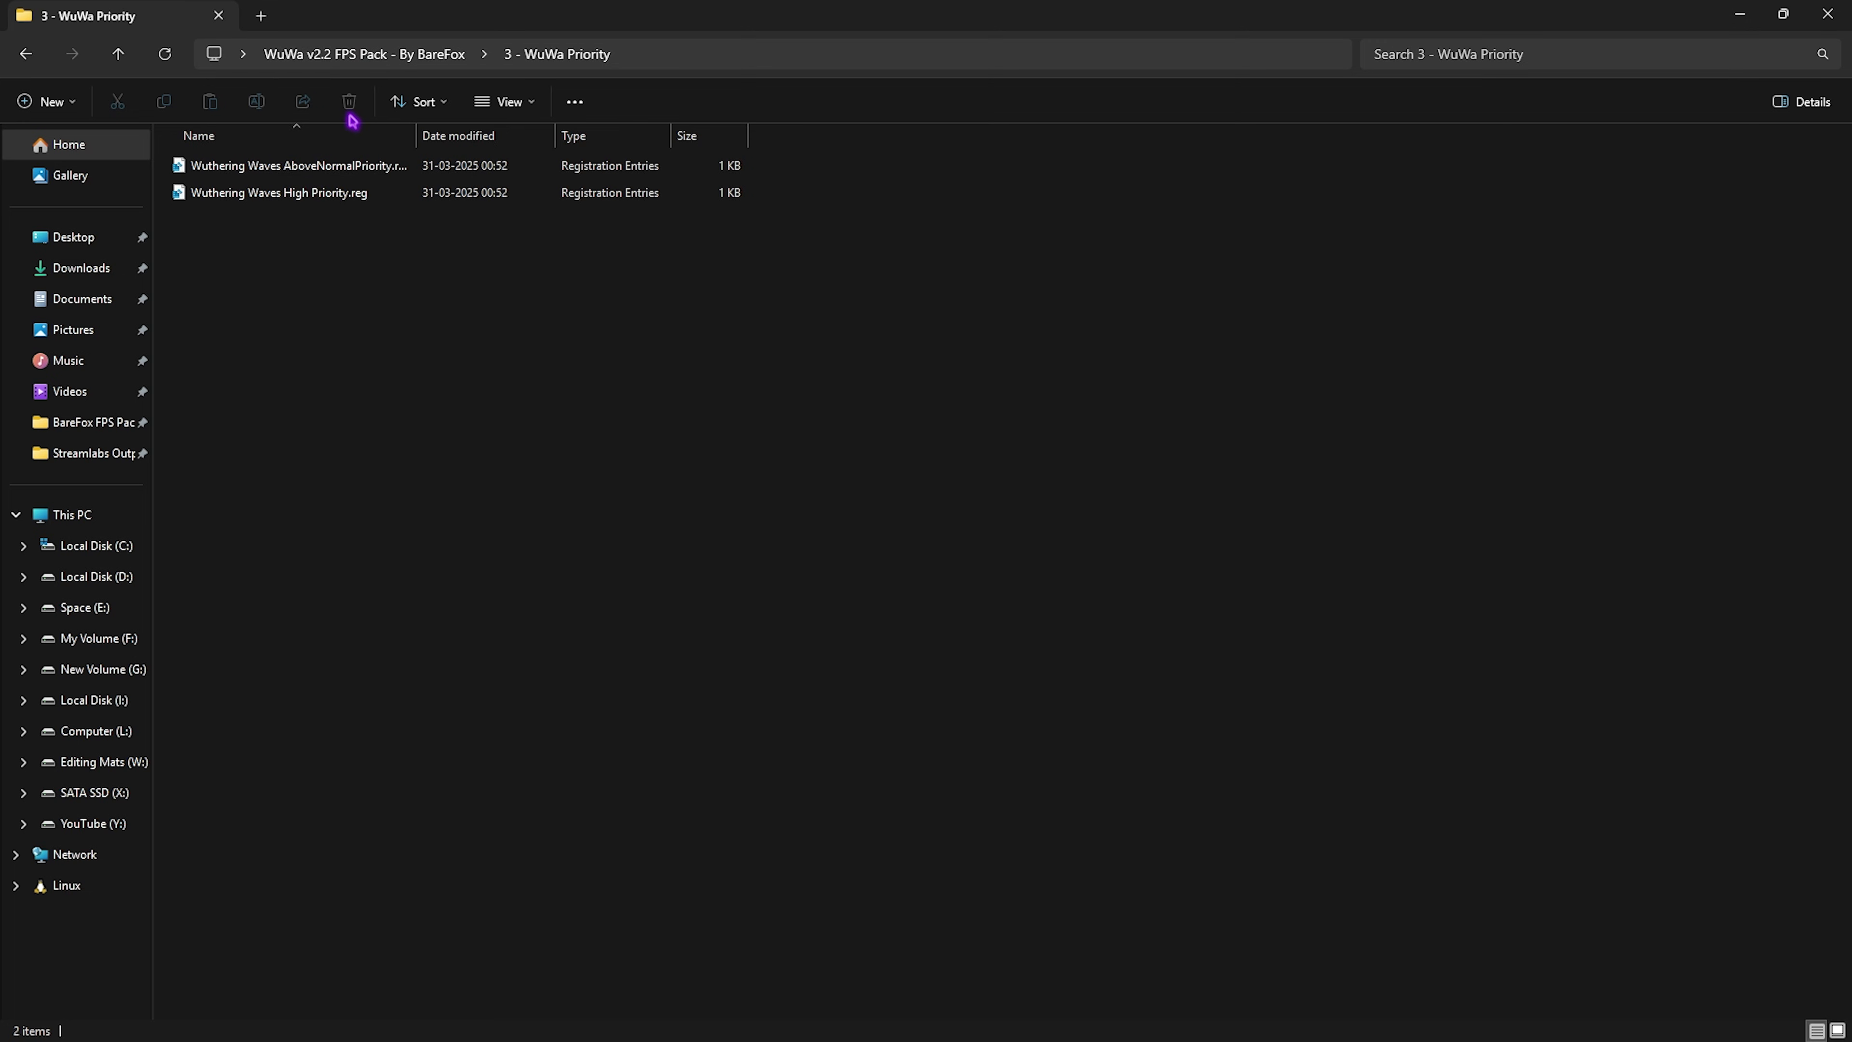
left_click(364, 54)
double_click(386, 247)
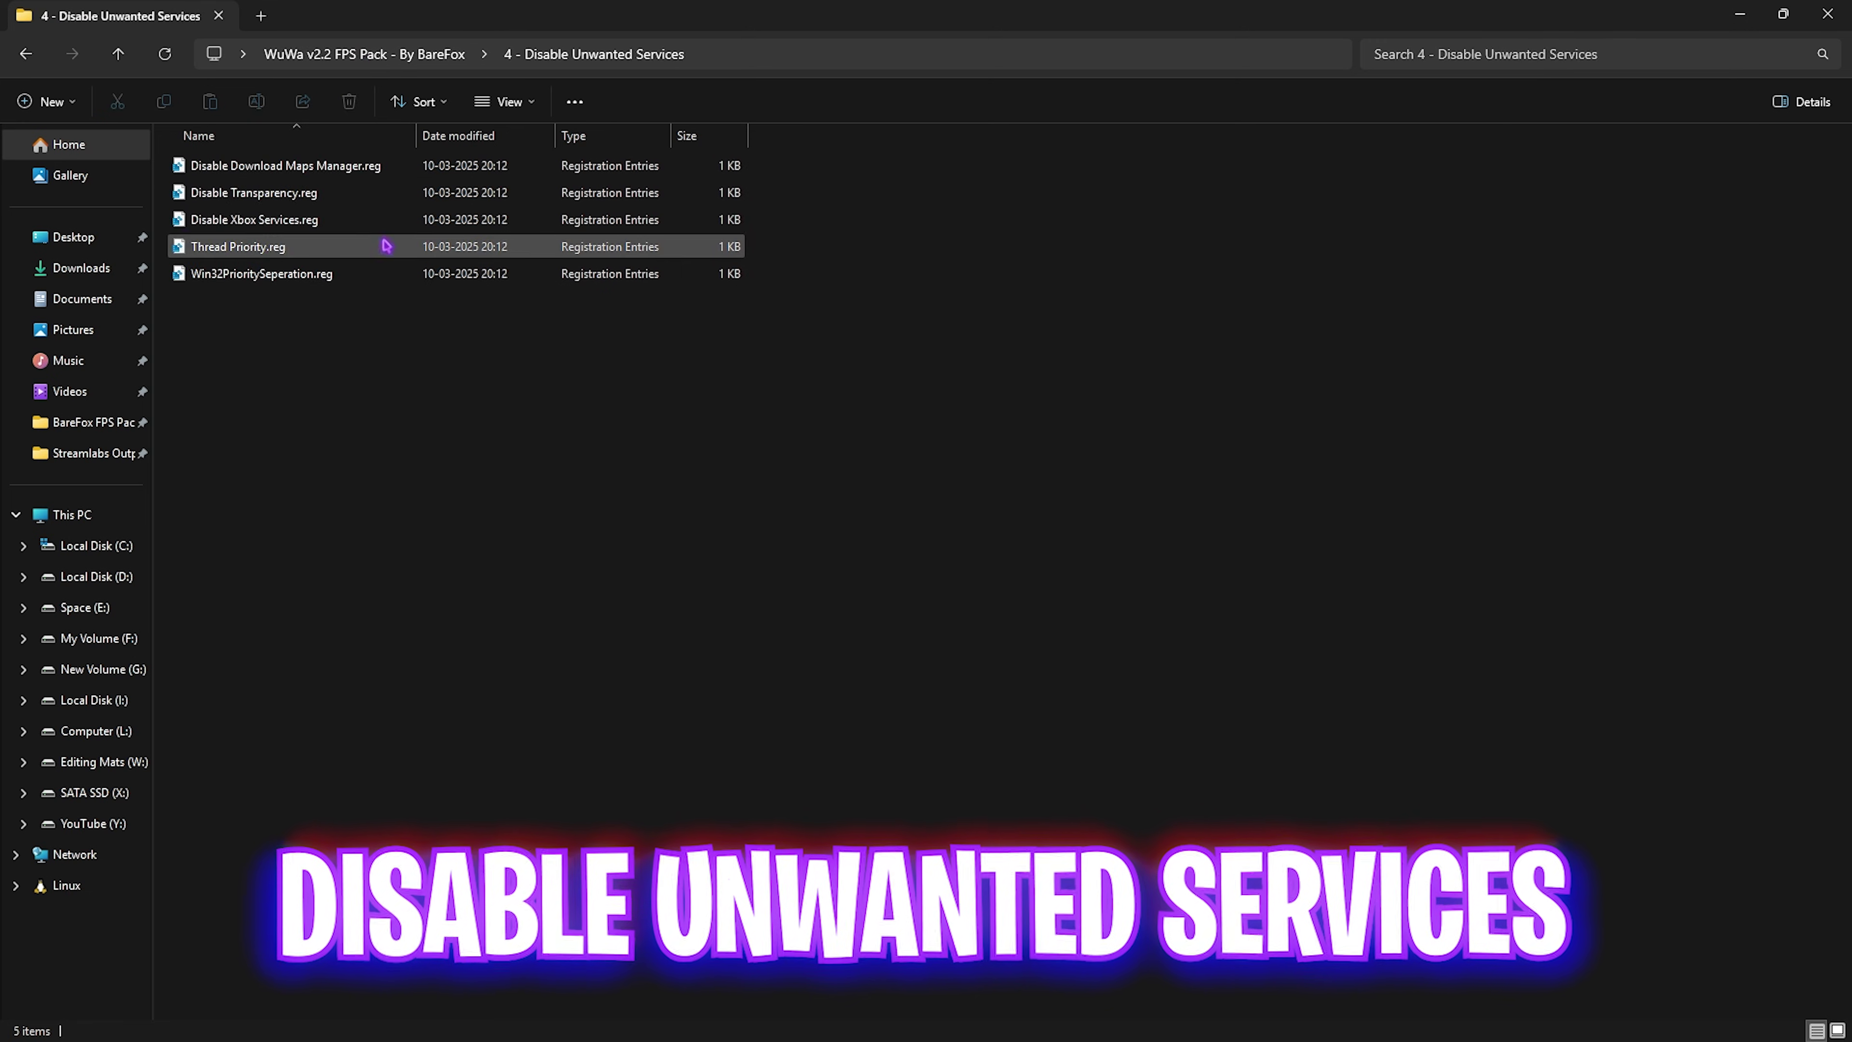
left_click_drag(259, 332, 286, 167)
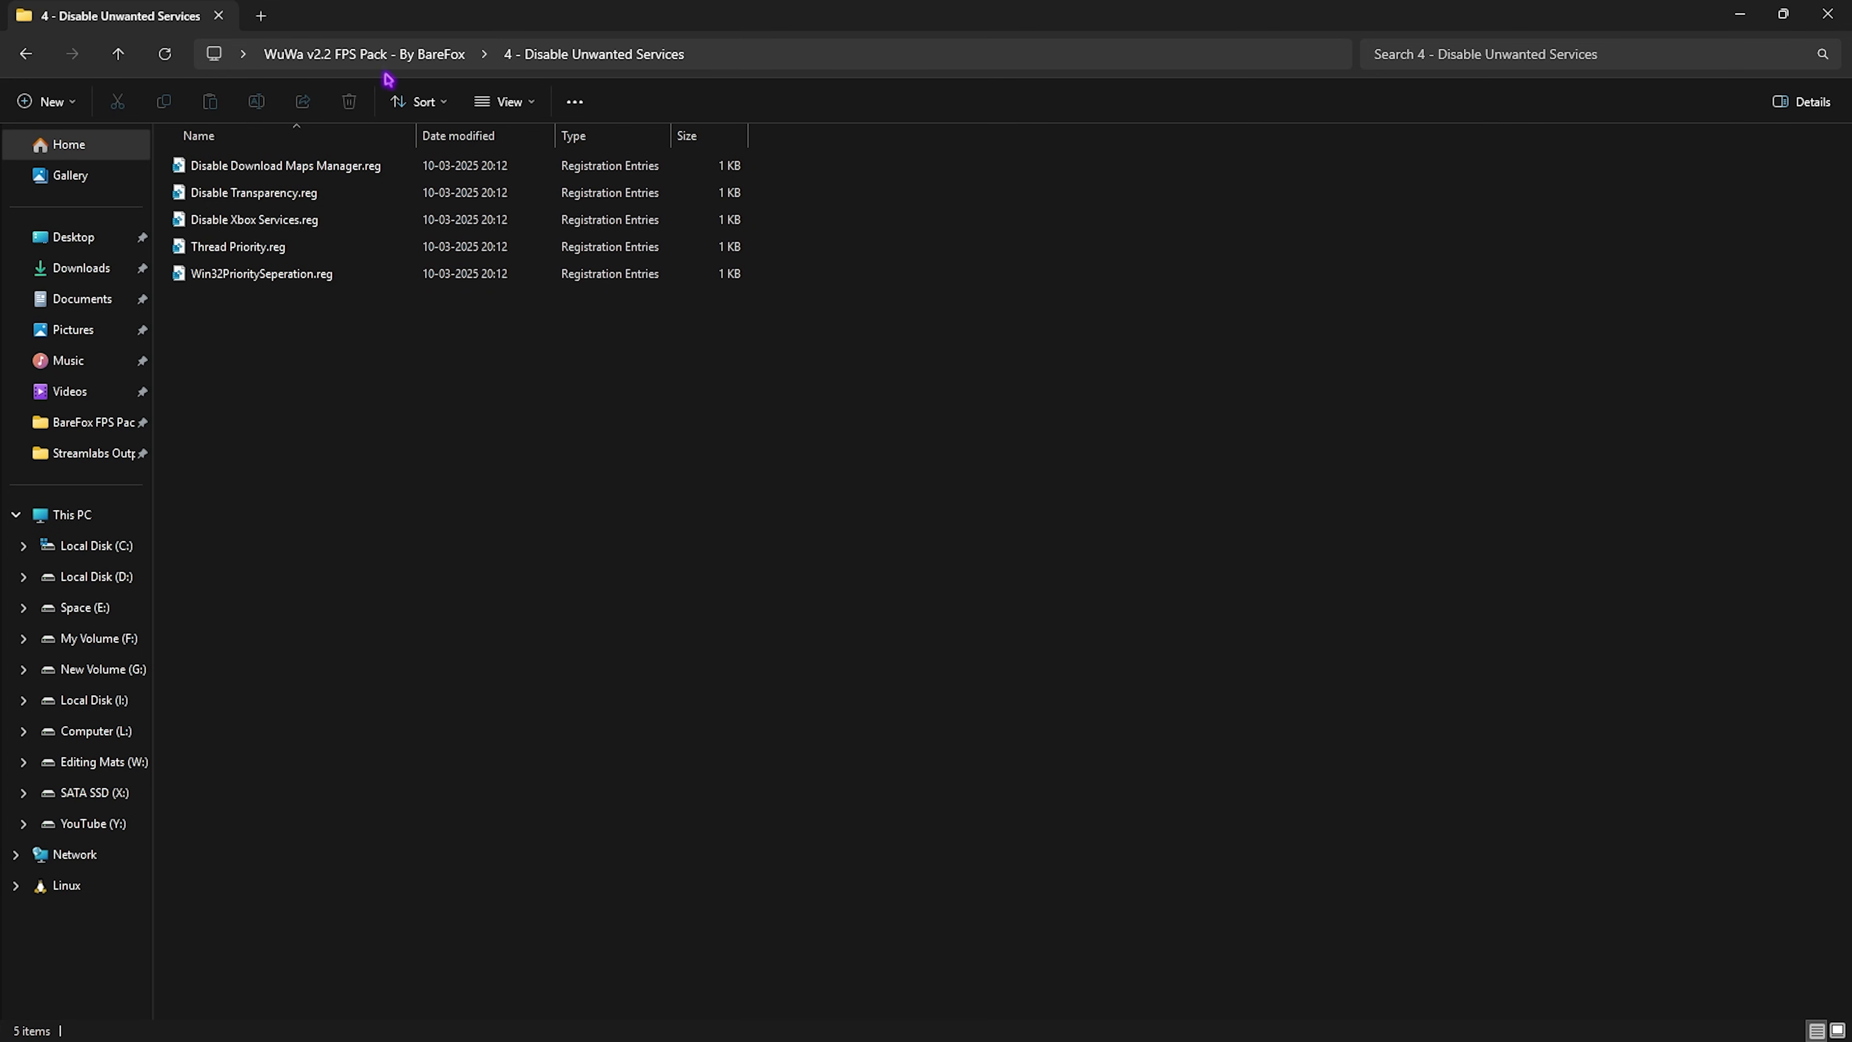
Open the 5 - Programs folder in the FPS pack and select Clean Temporary Files.bat
left_click(387, 56)
double_click(319, 276)
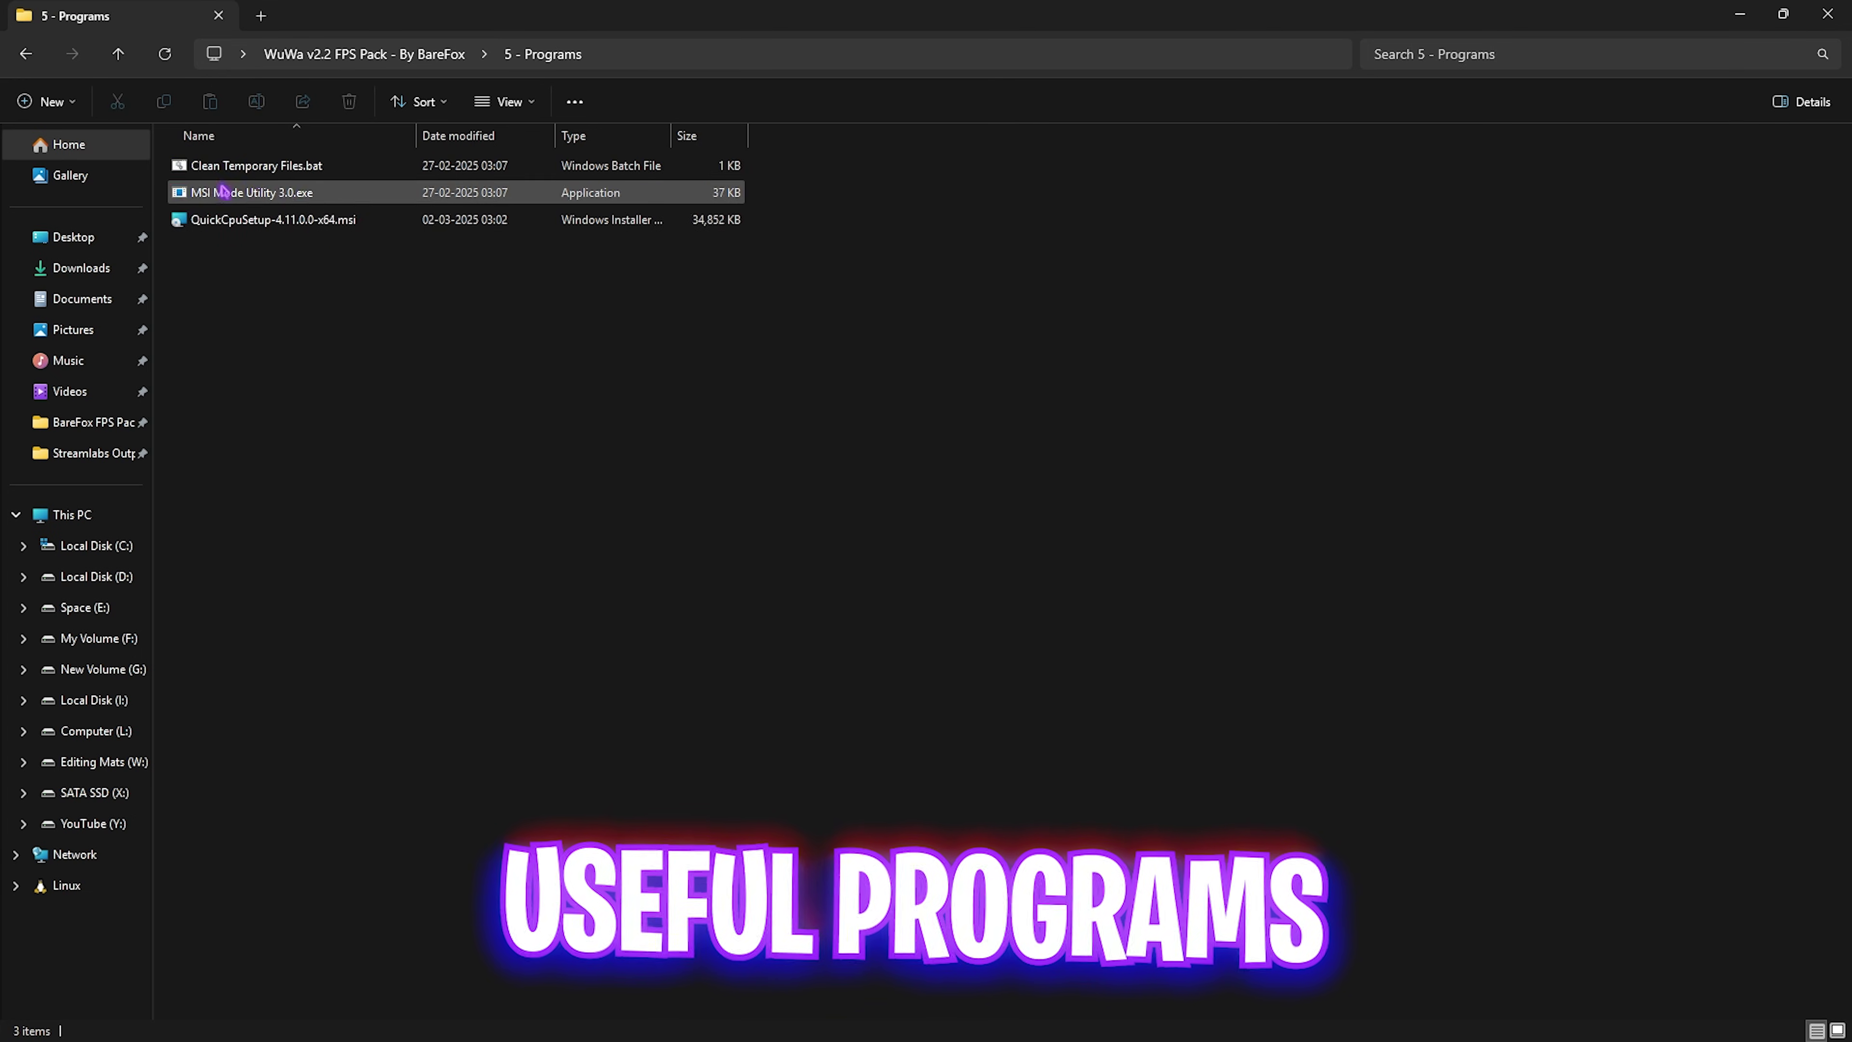
left_click_drag(252, 261, 299, 186)
left_click(314, 221)
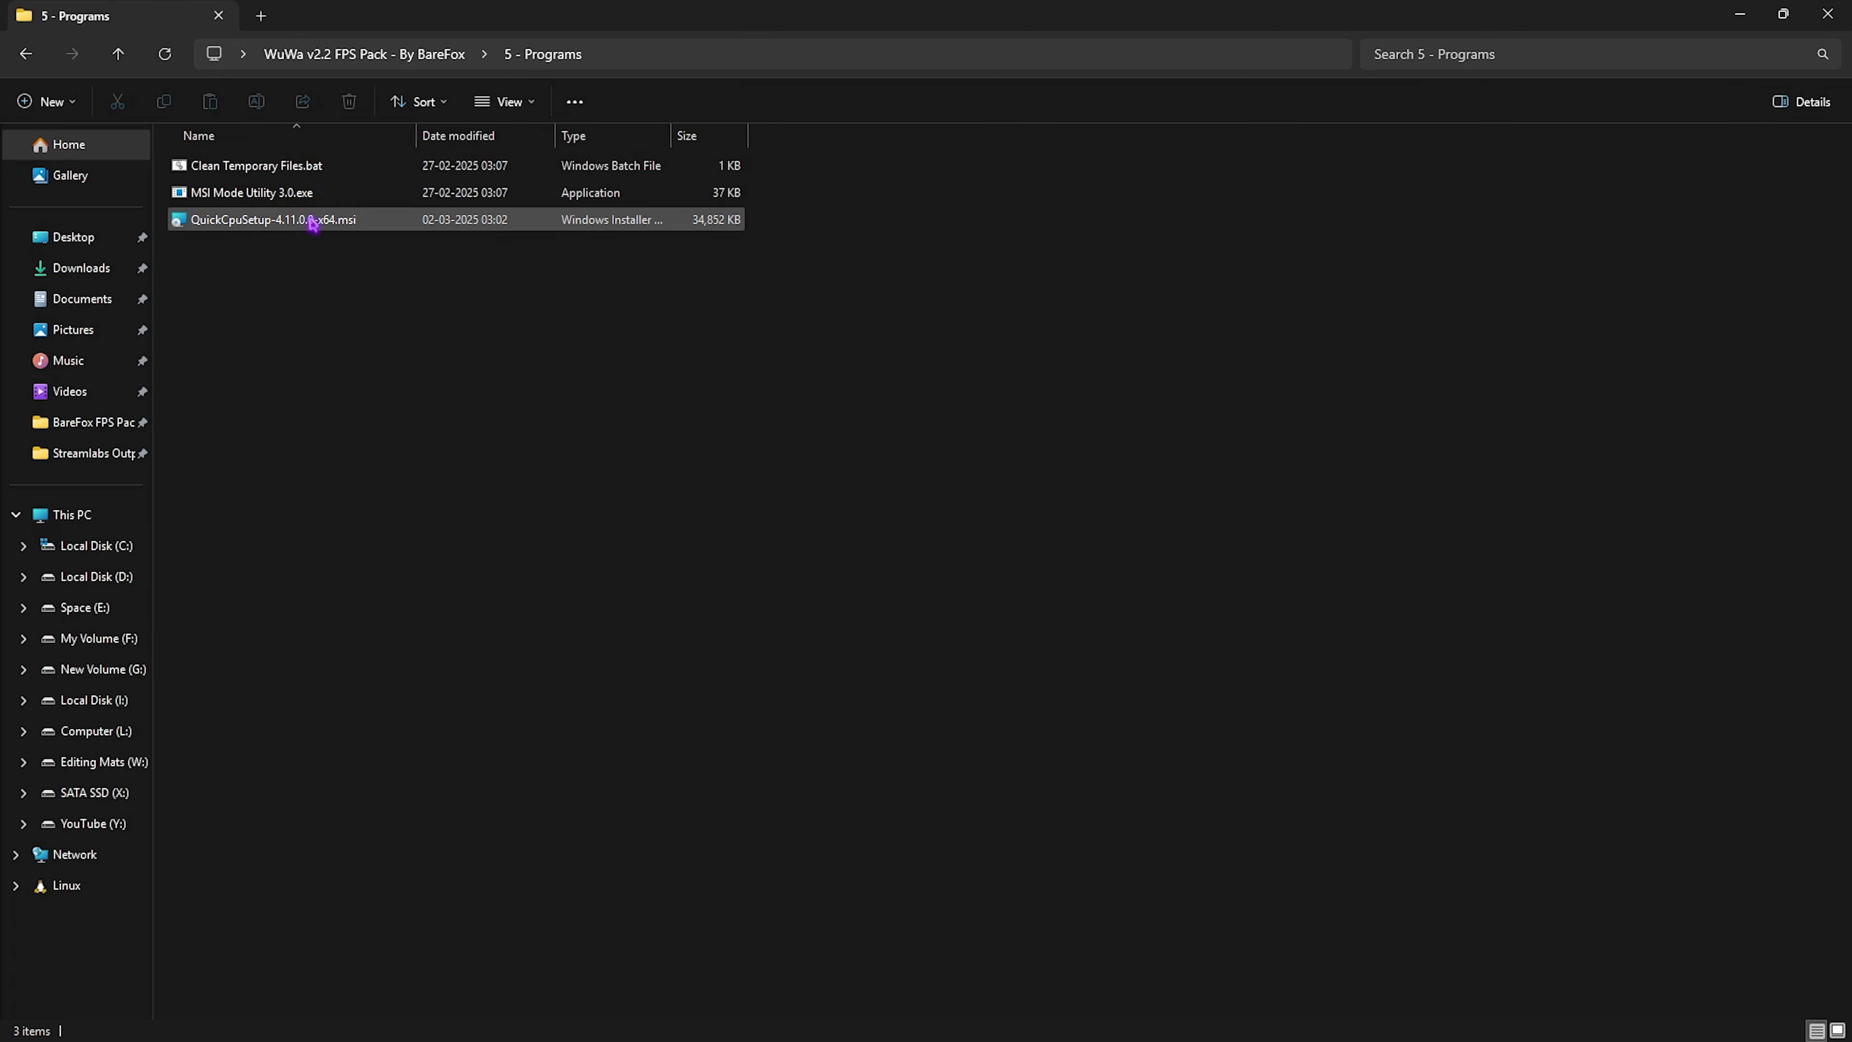
left_click(281, 172)
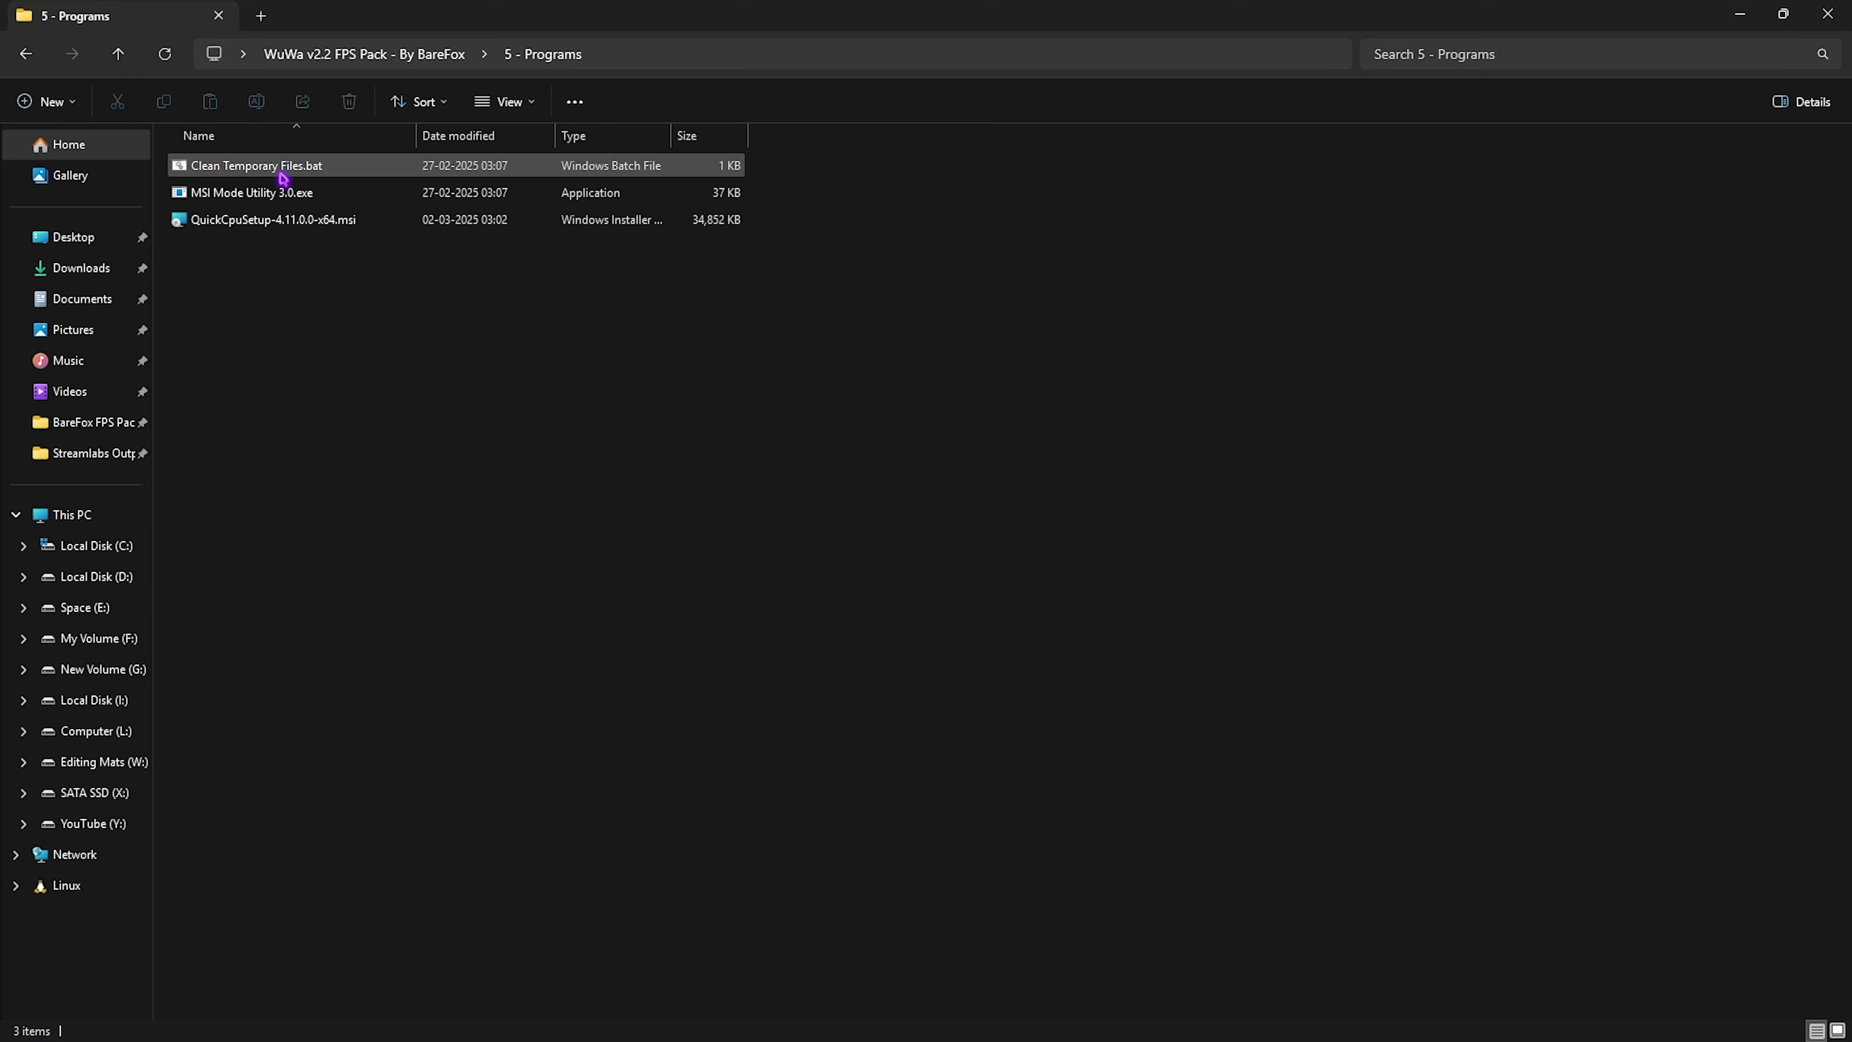
Run Clean Temporary Files.bat as administrator, then bring up actions for MSI Mode Utility 3.0.exe
right_click(332, 170)
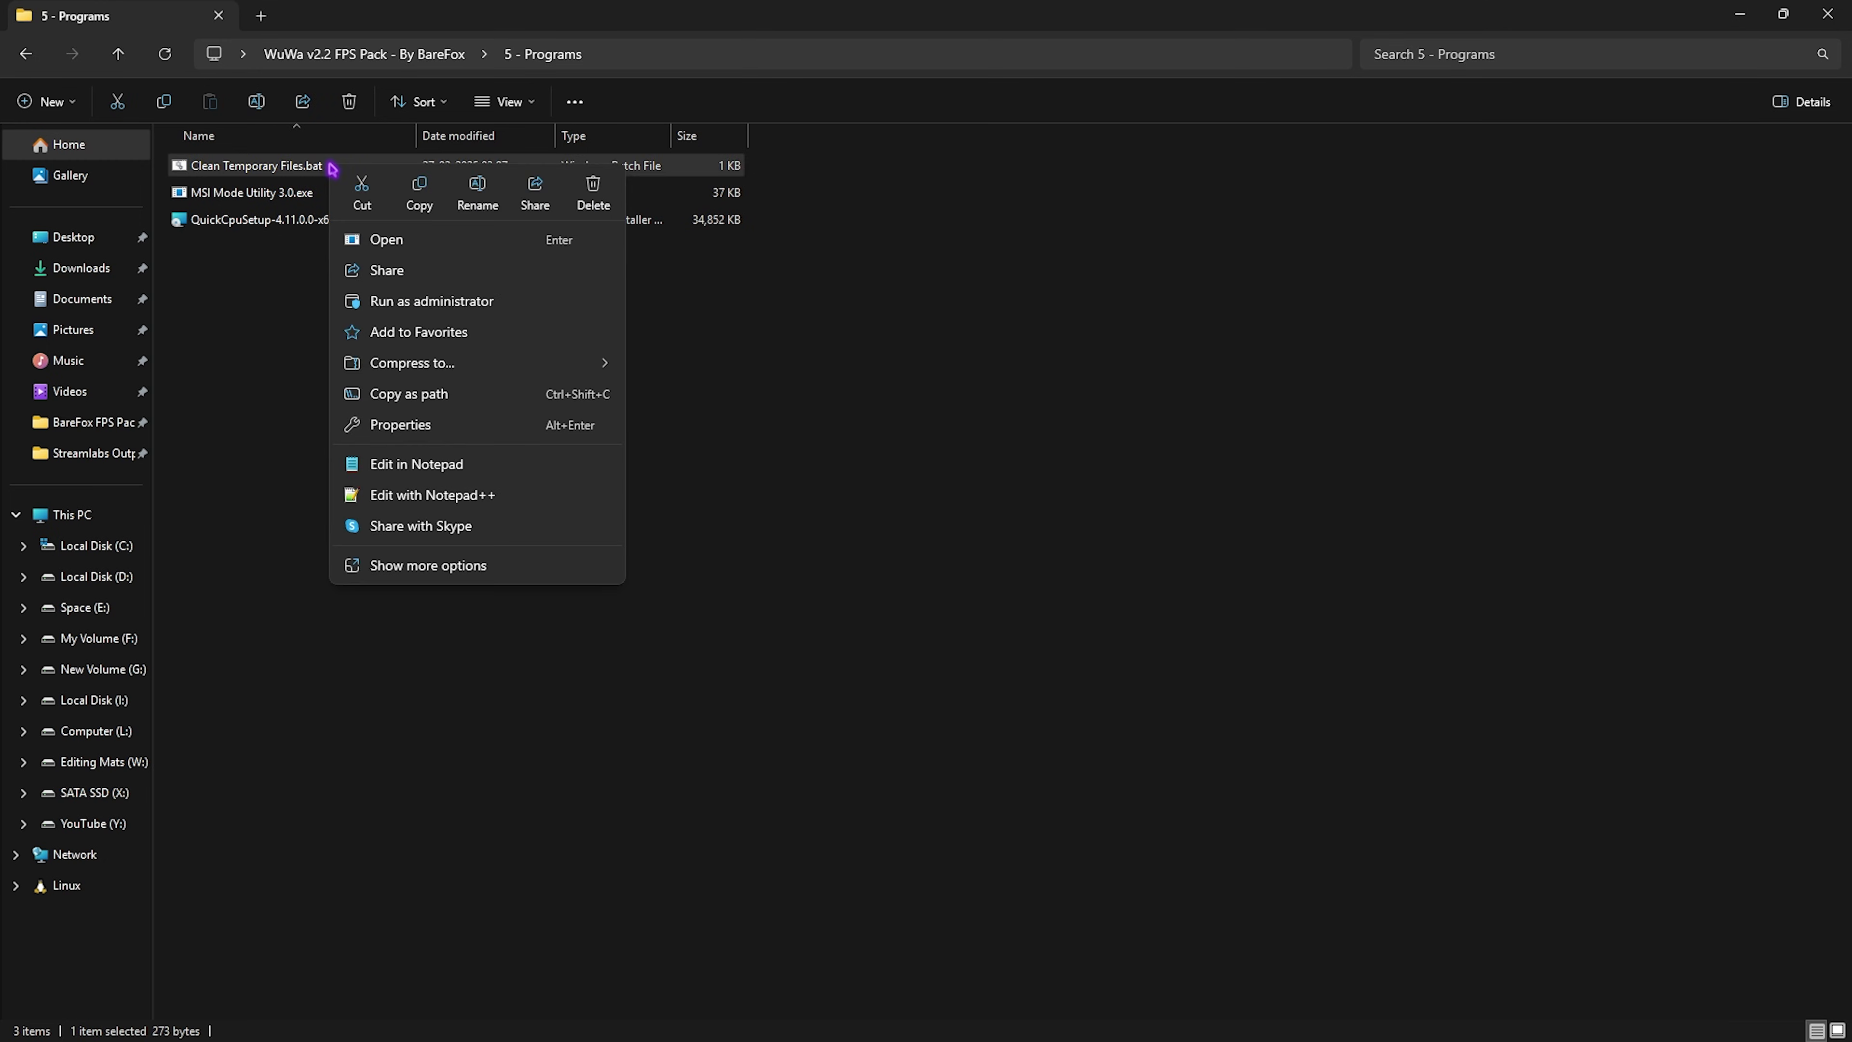
left_click(406, 301)
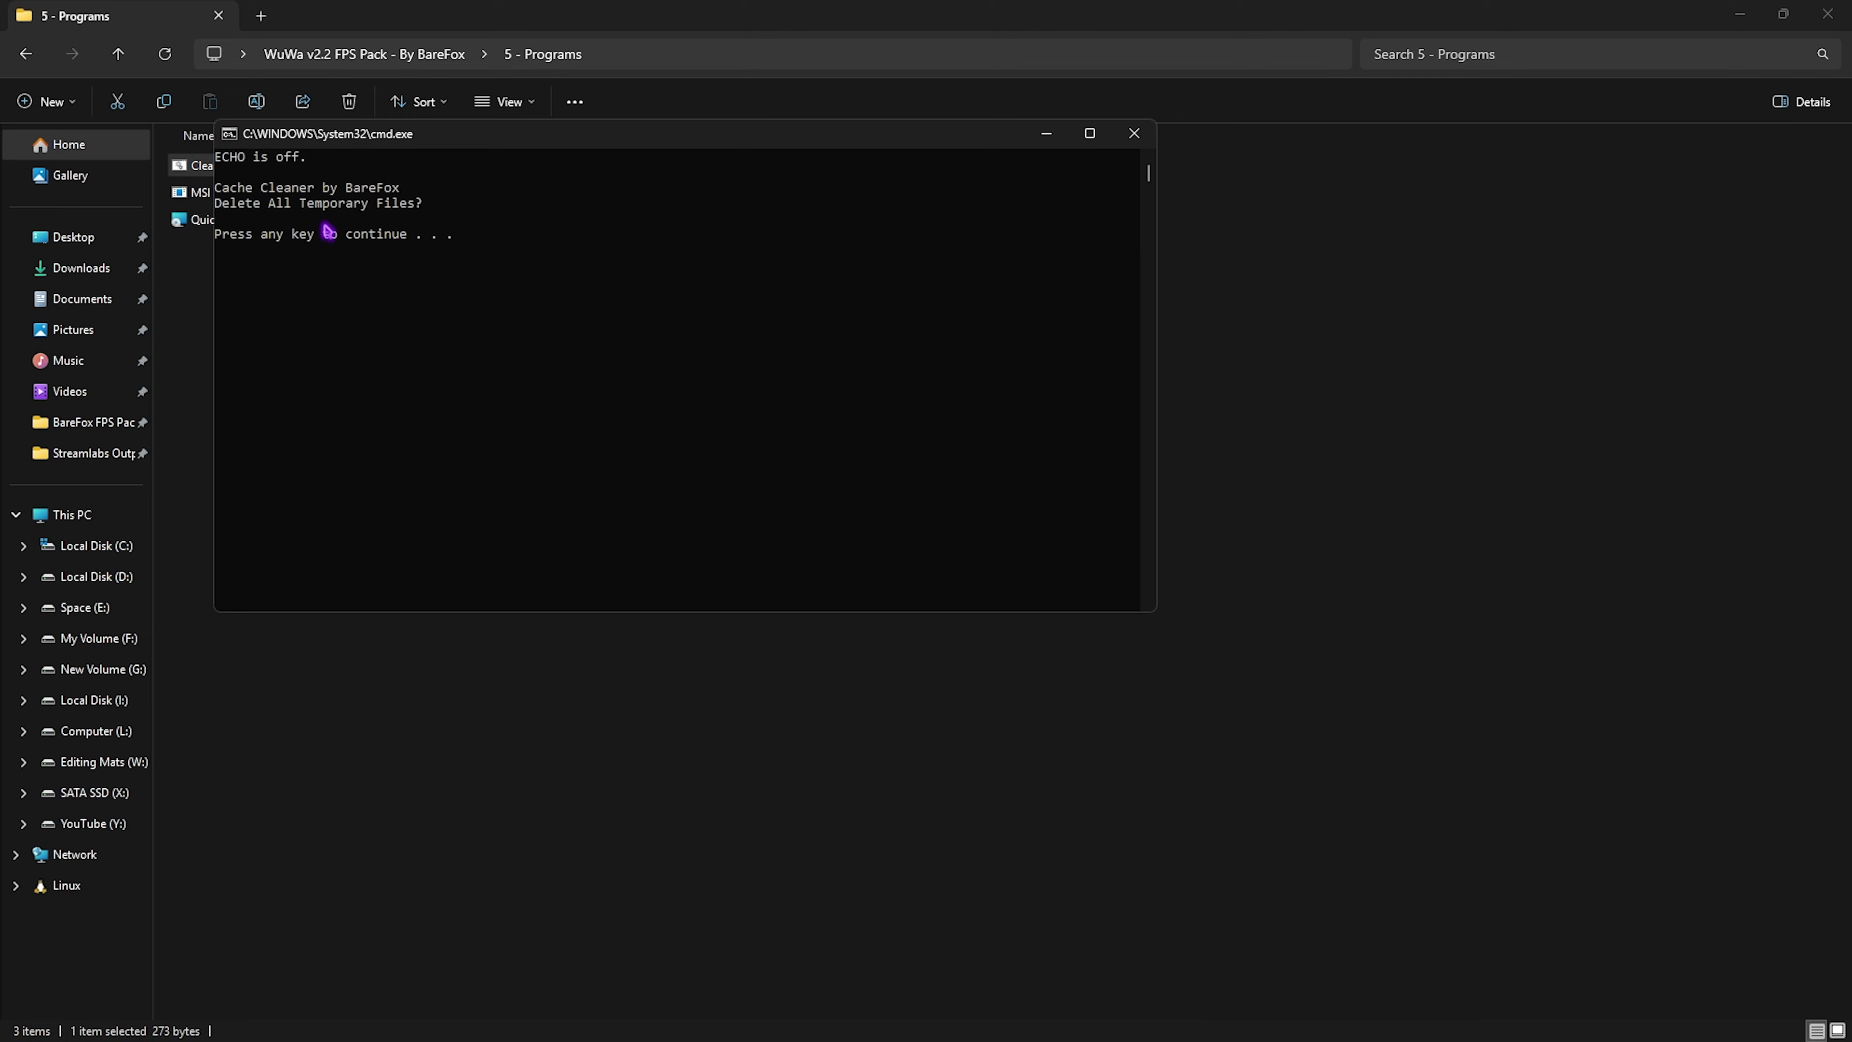
left_click(470, 248)
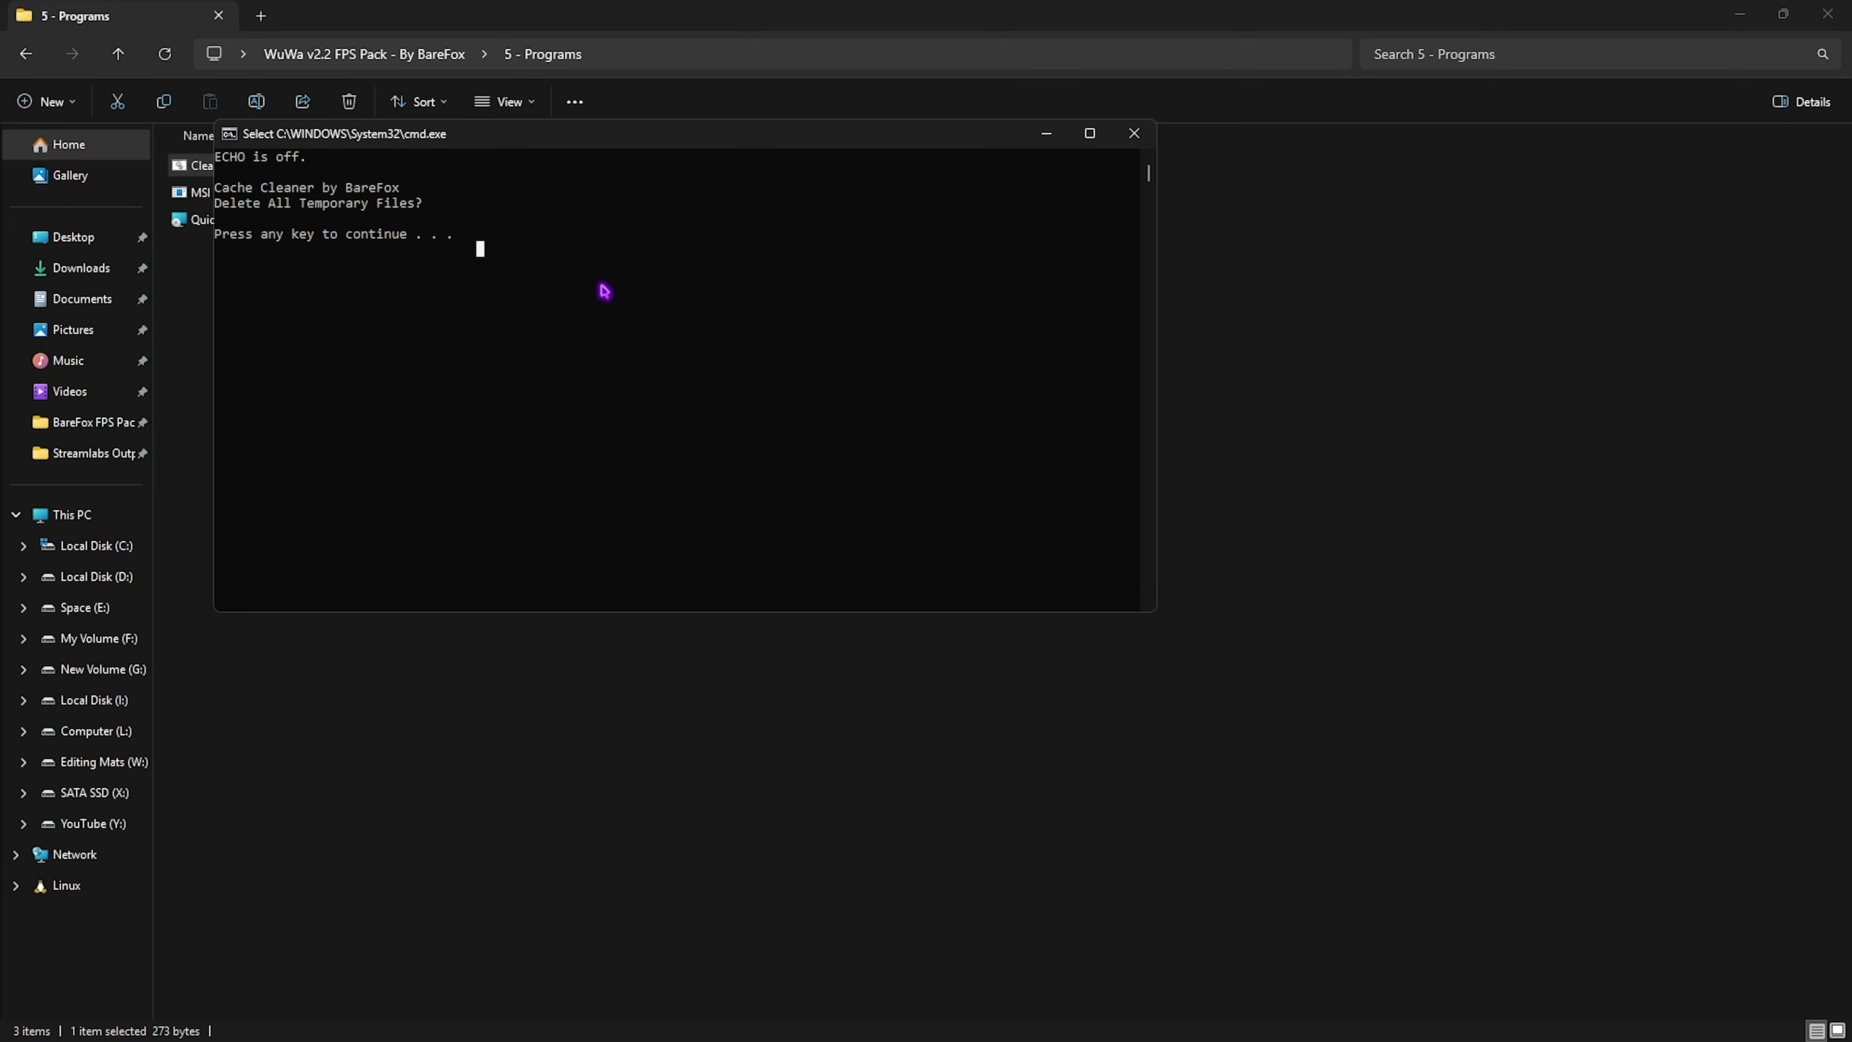
key("Return")
key("Return")
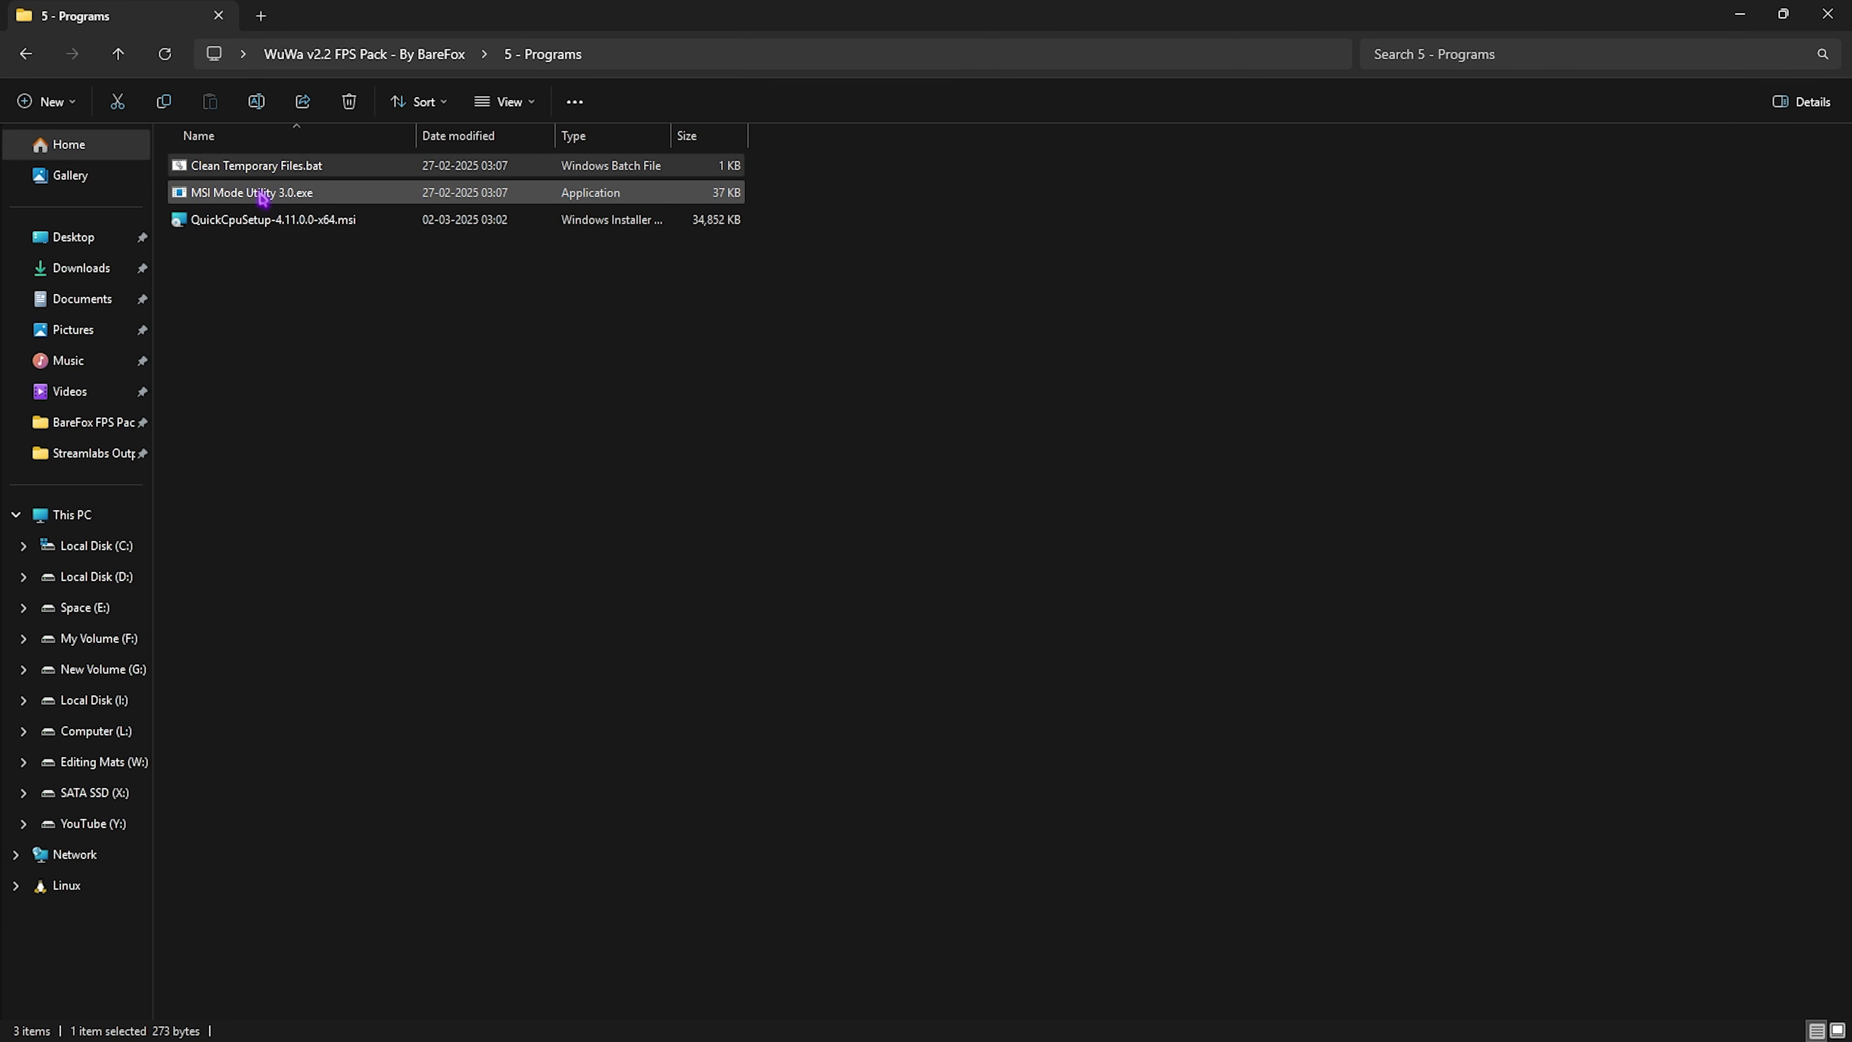
left_click(302, 193)
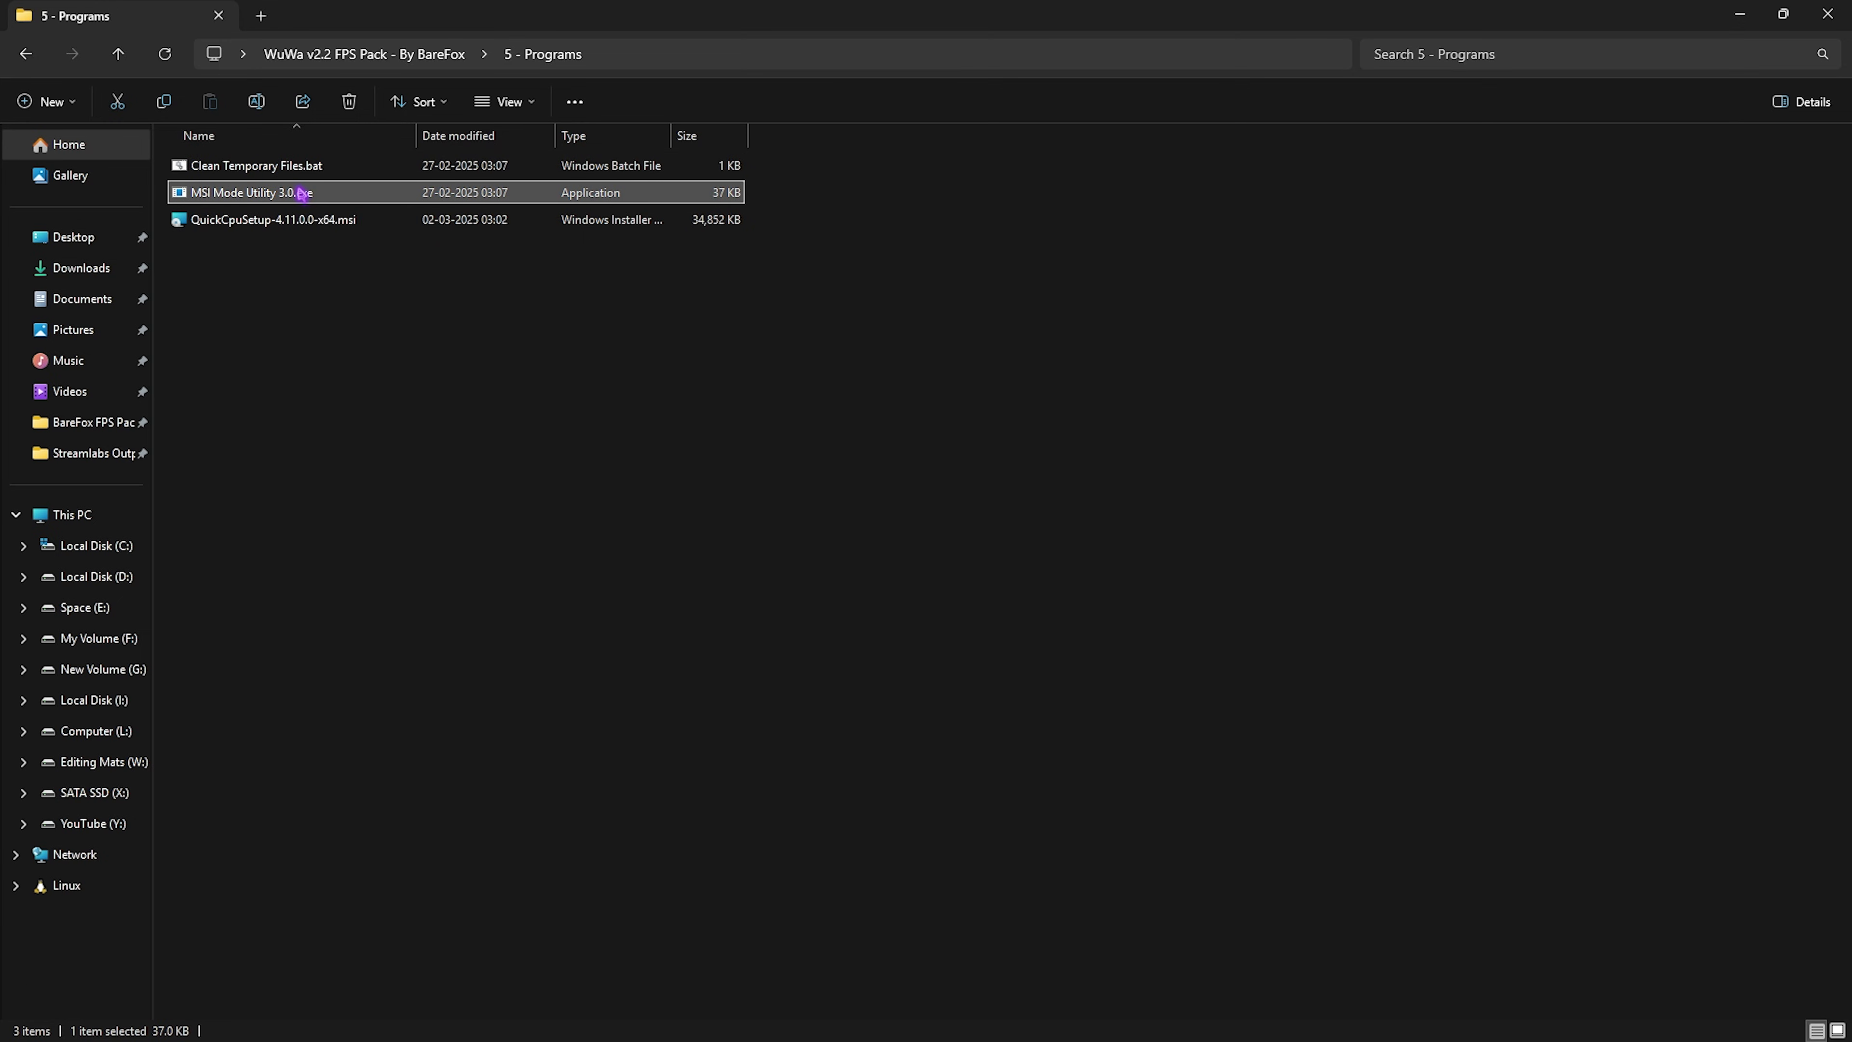
right_click(302, 194)
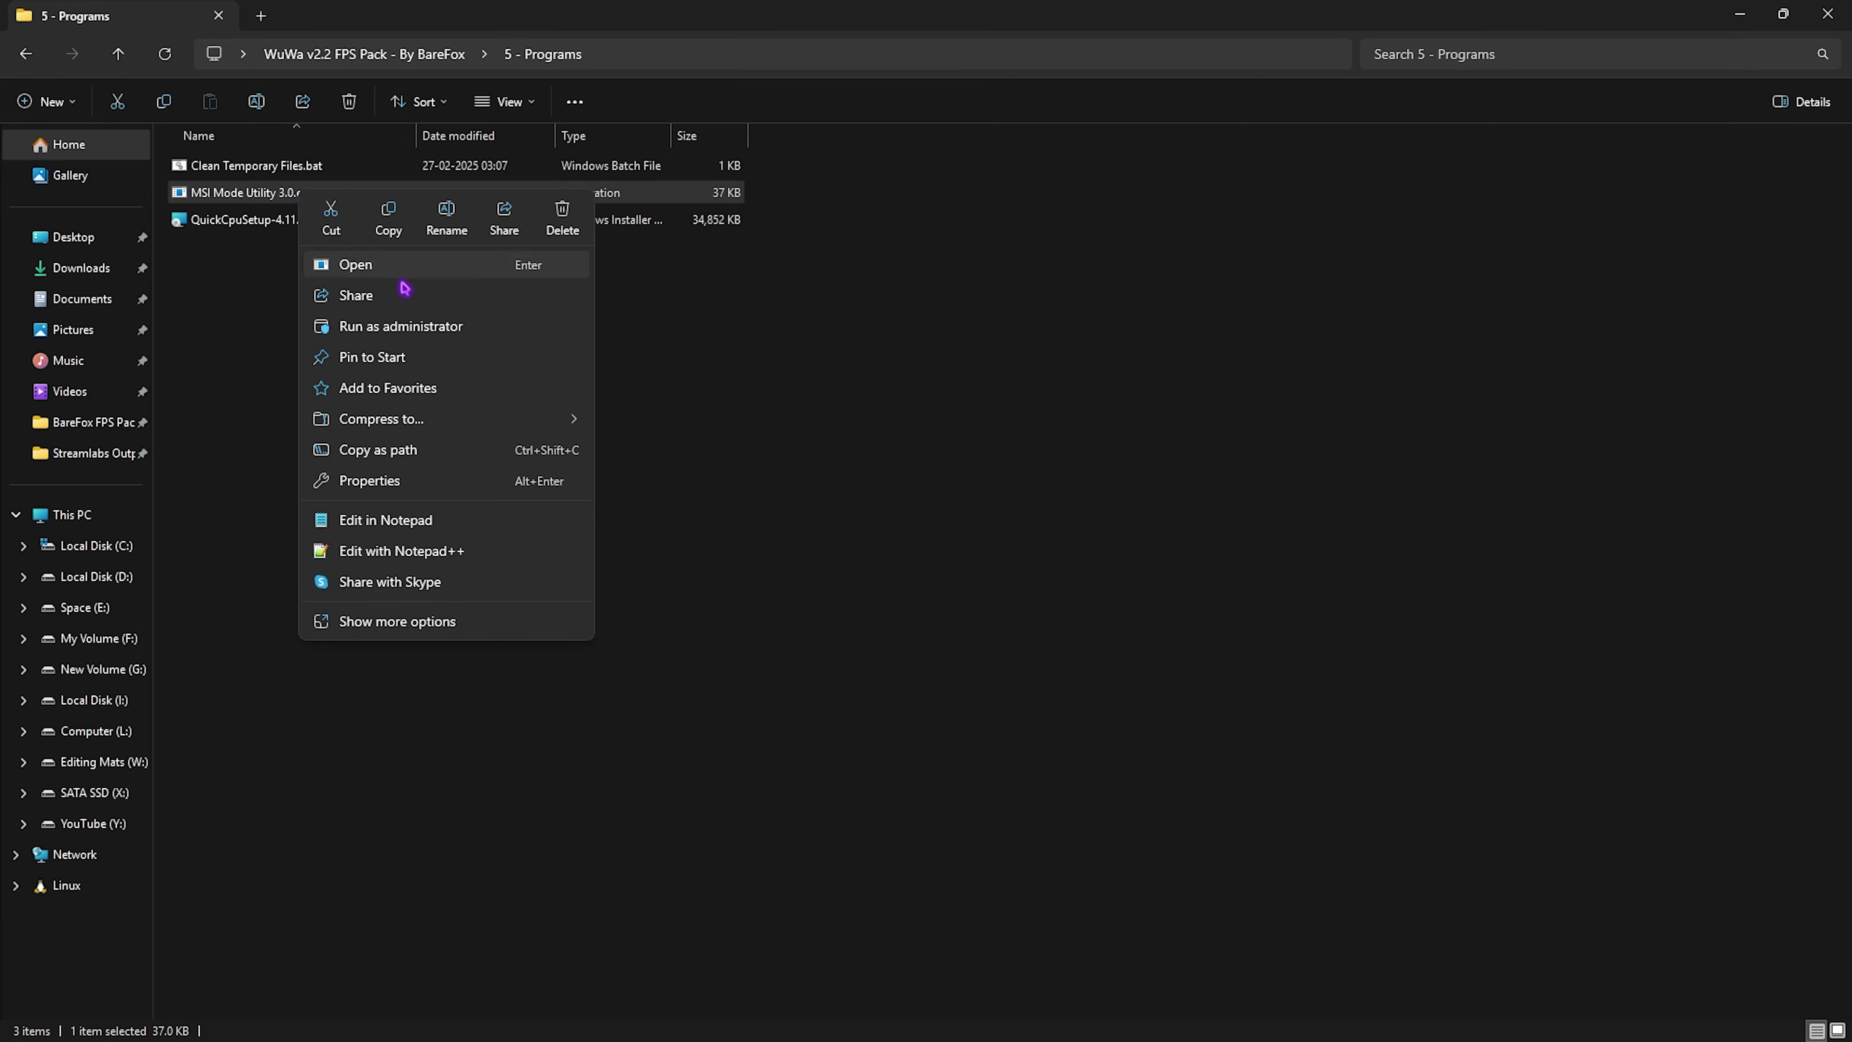
Launch MSI Mode Utility as administrator and enable MSI mode on the NVIDIA GeForce RTX 2070 SUPER
left_click(387, 325)
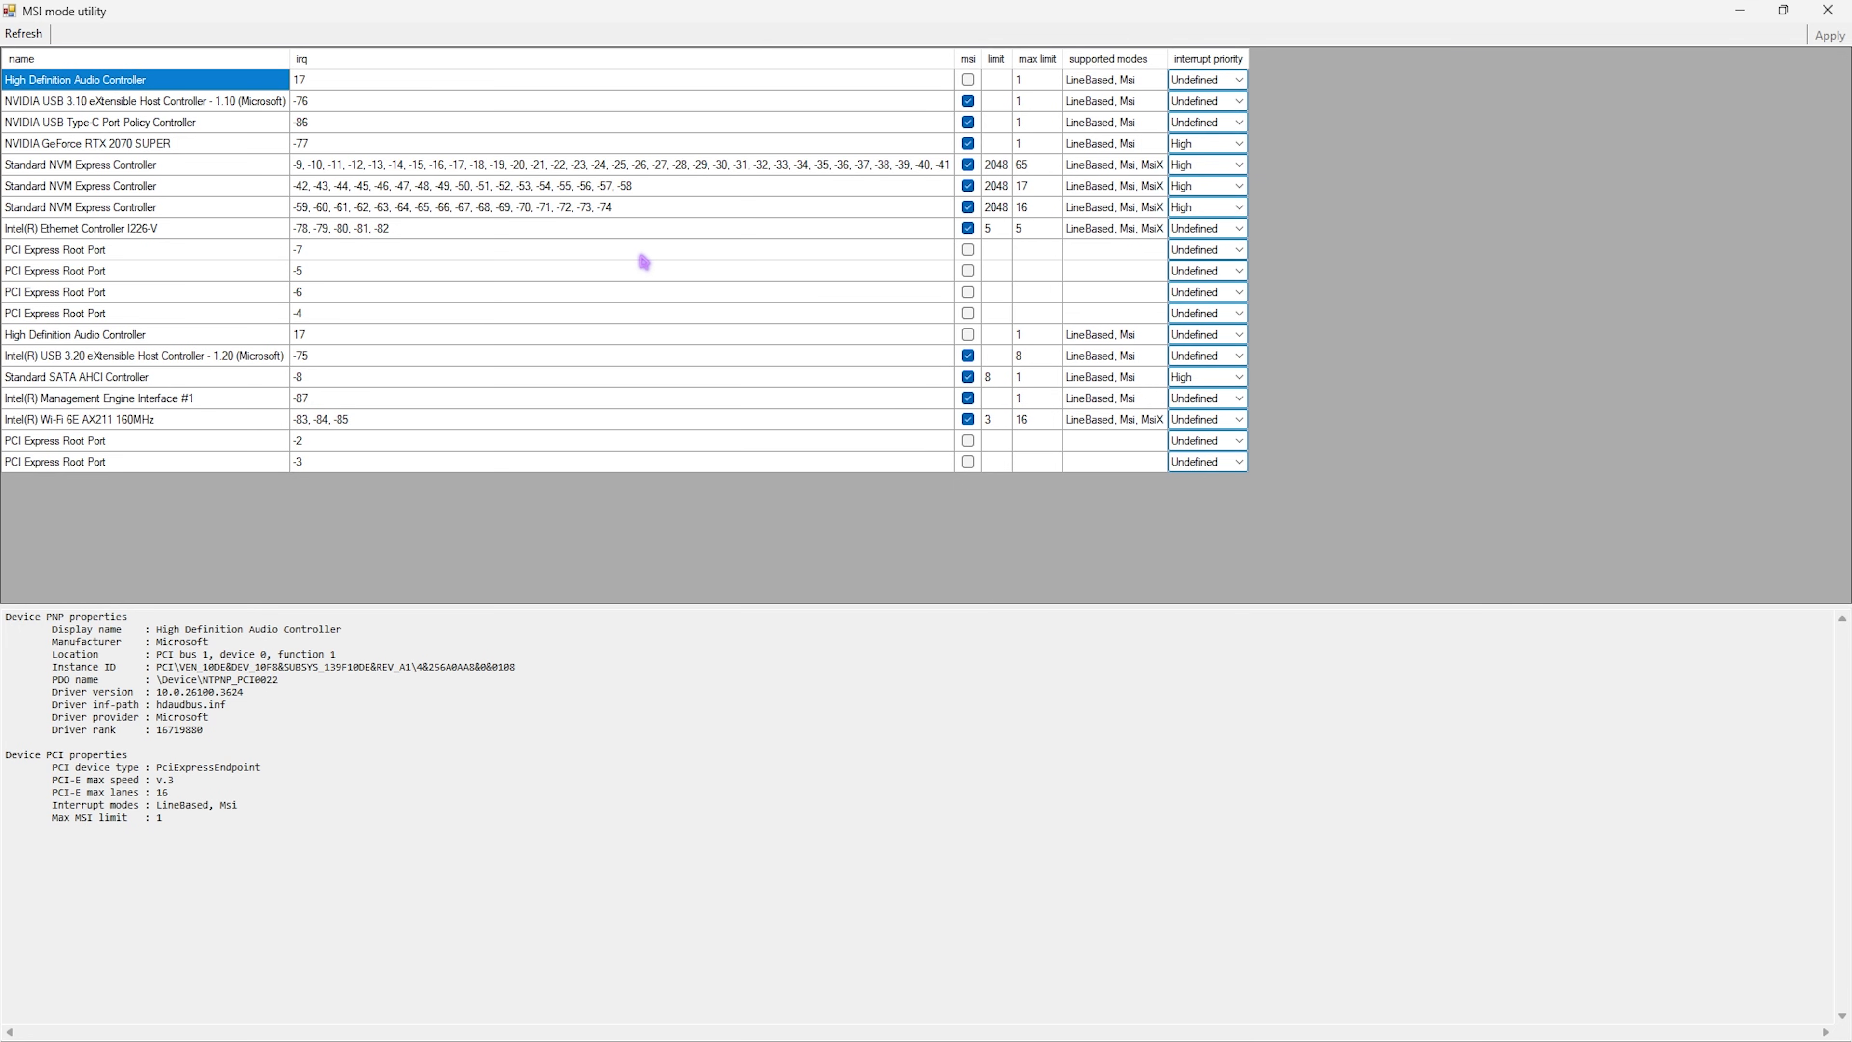
left_click(195, 139)
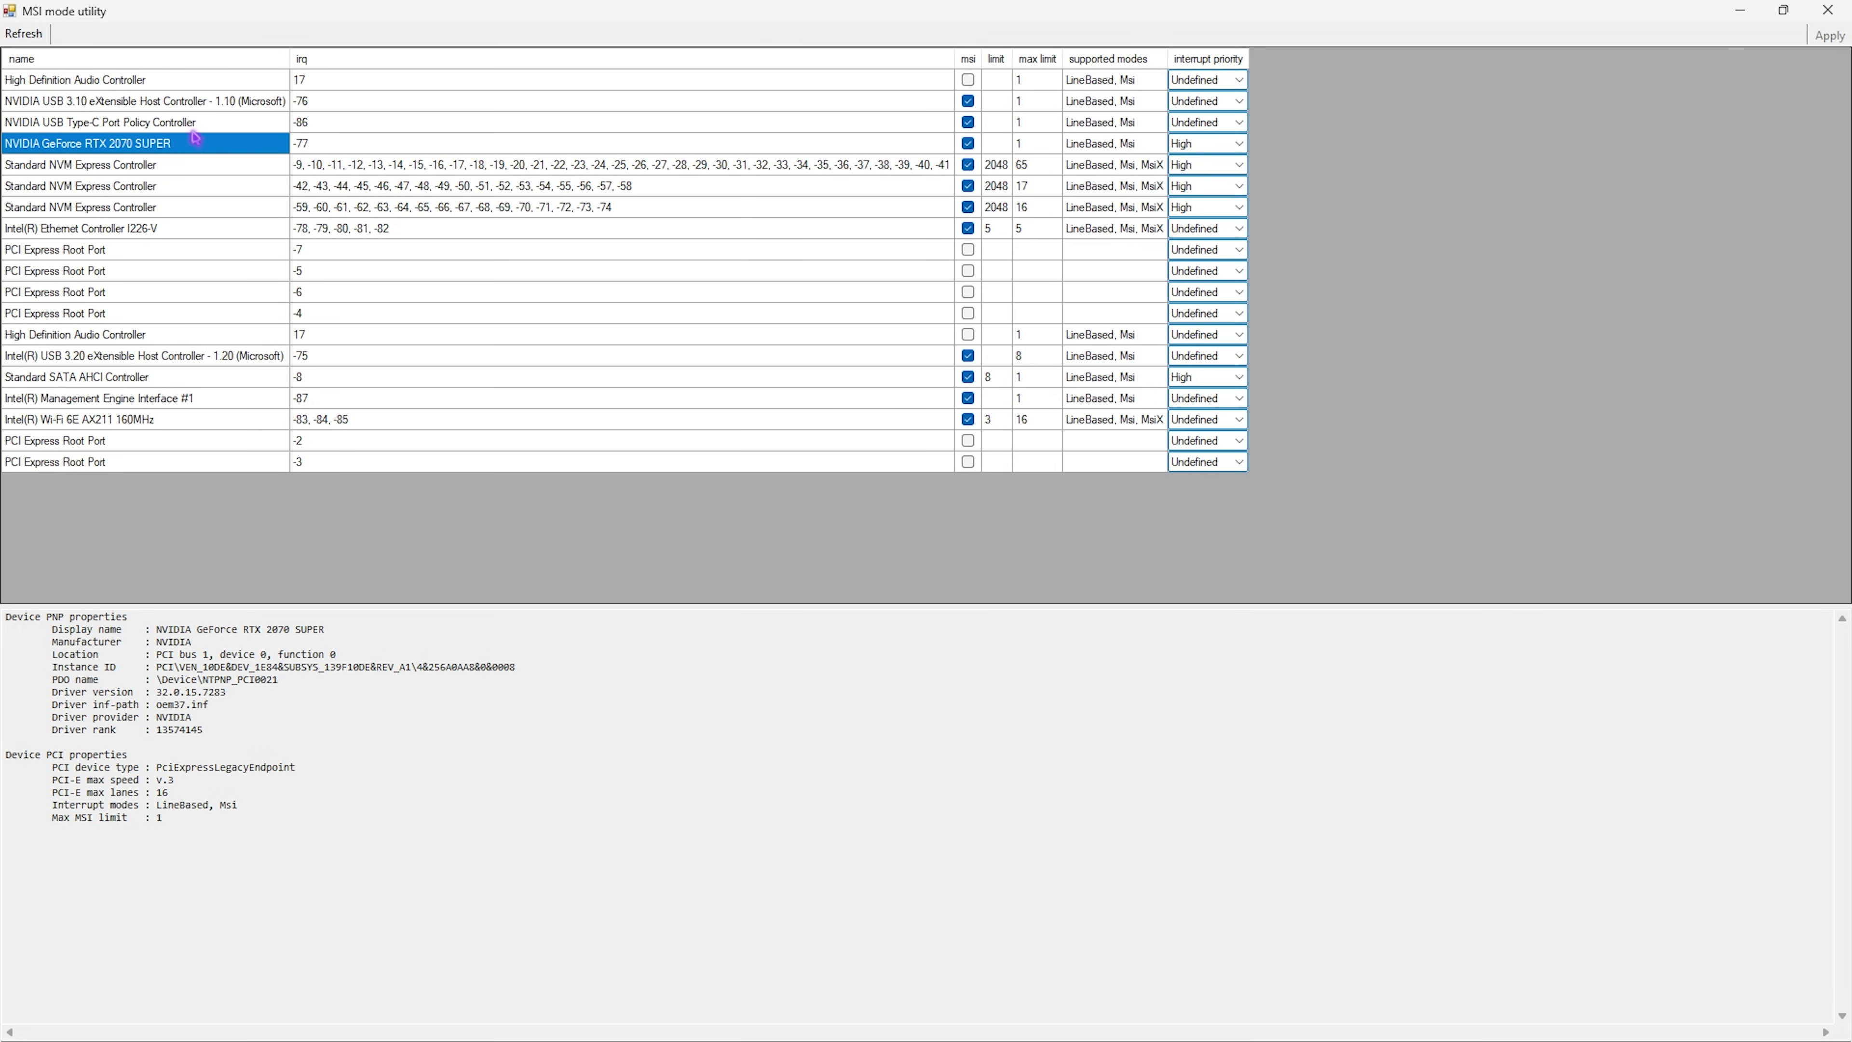
left_click(840, 159)
left_click(888, 149)
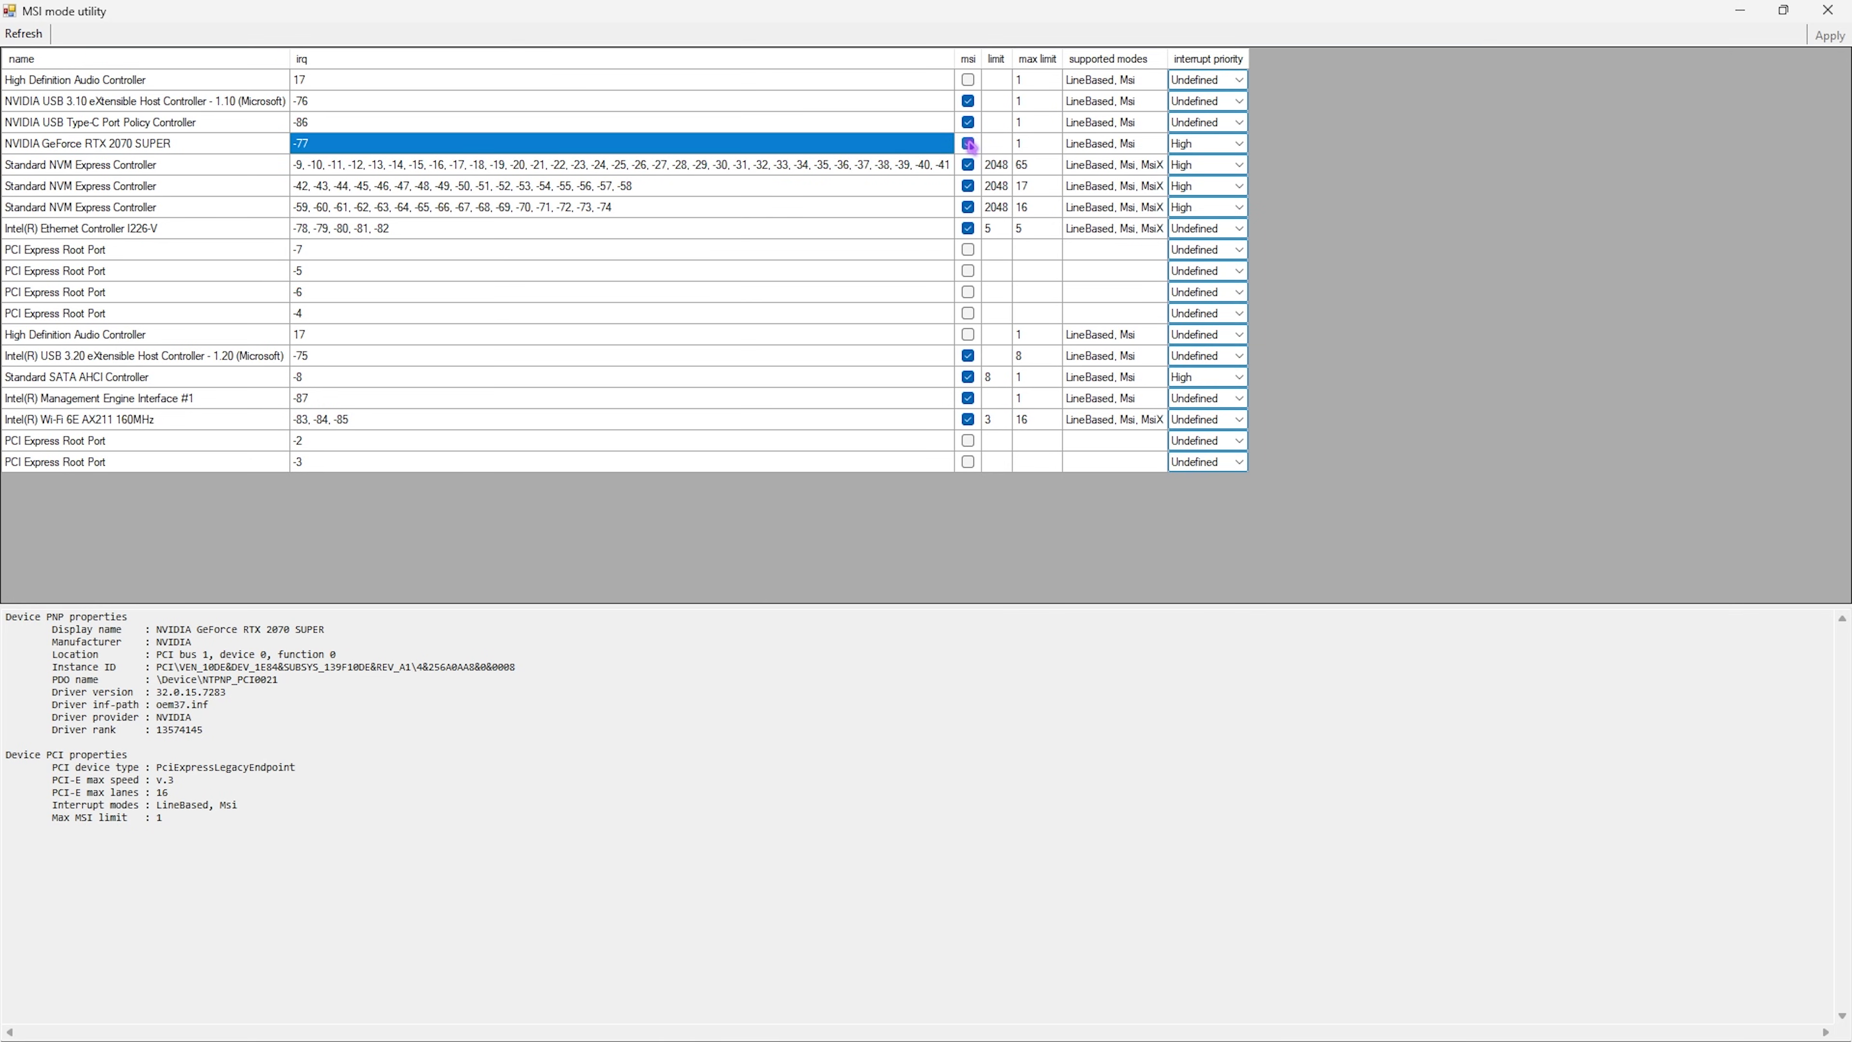
left_click(1210, 142)
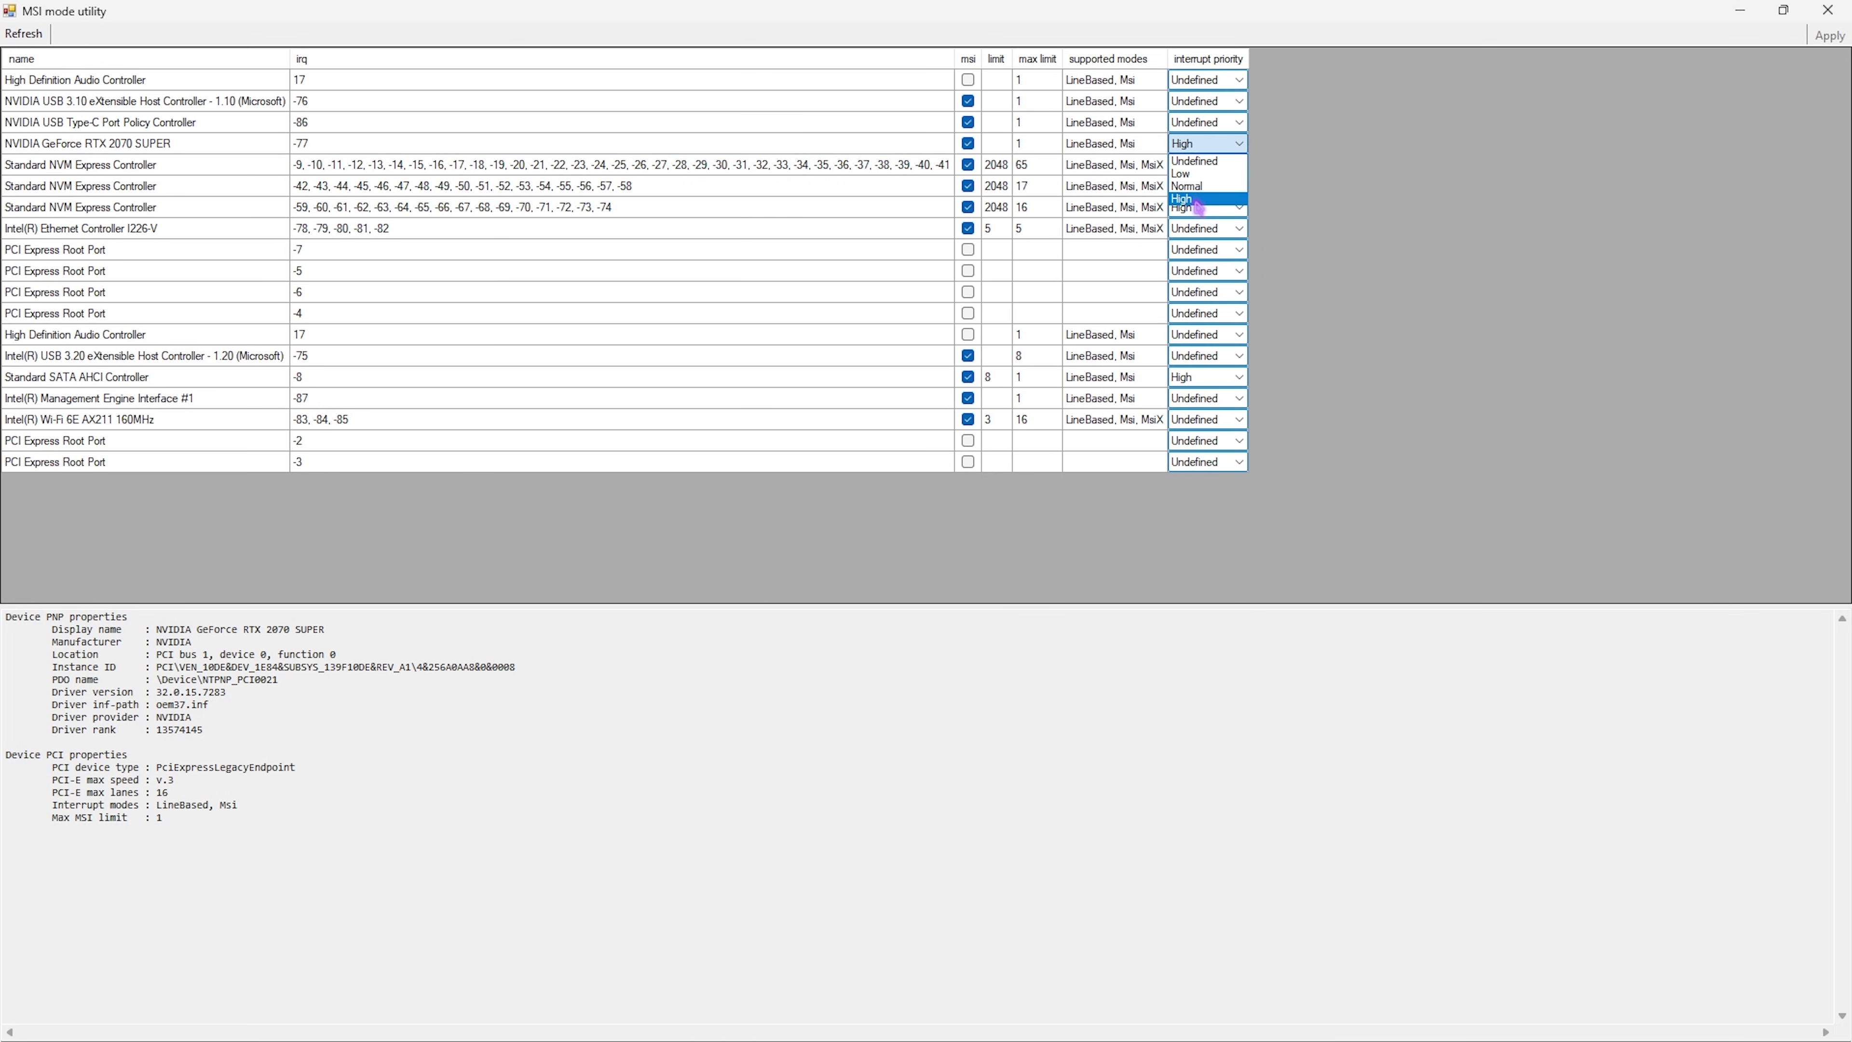
Keep the graphics card at High interrupt priority, close MSI utility, and launch QuickCPU
left_click(1195, 208)
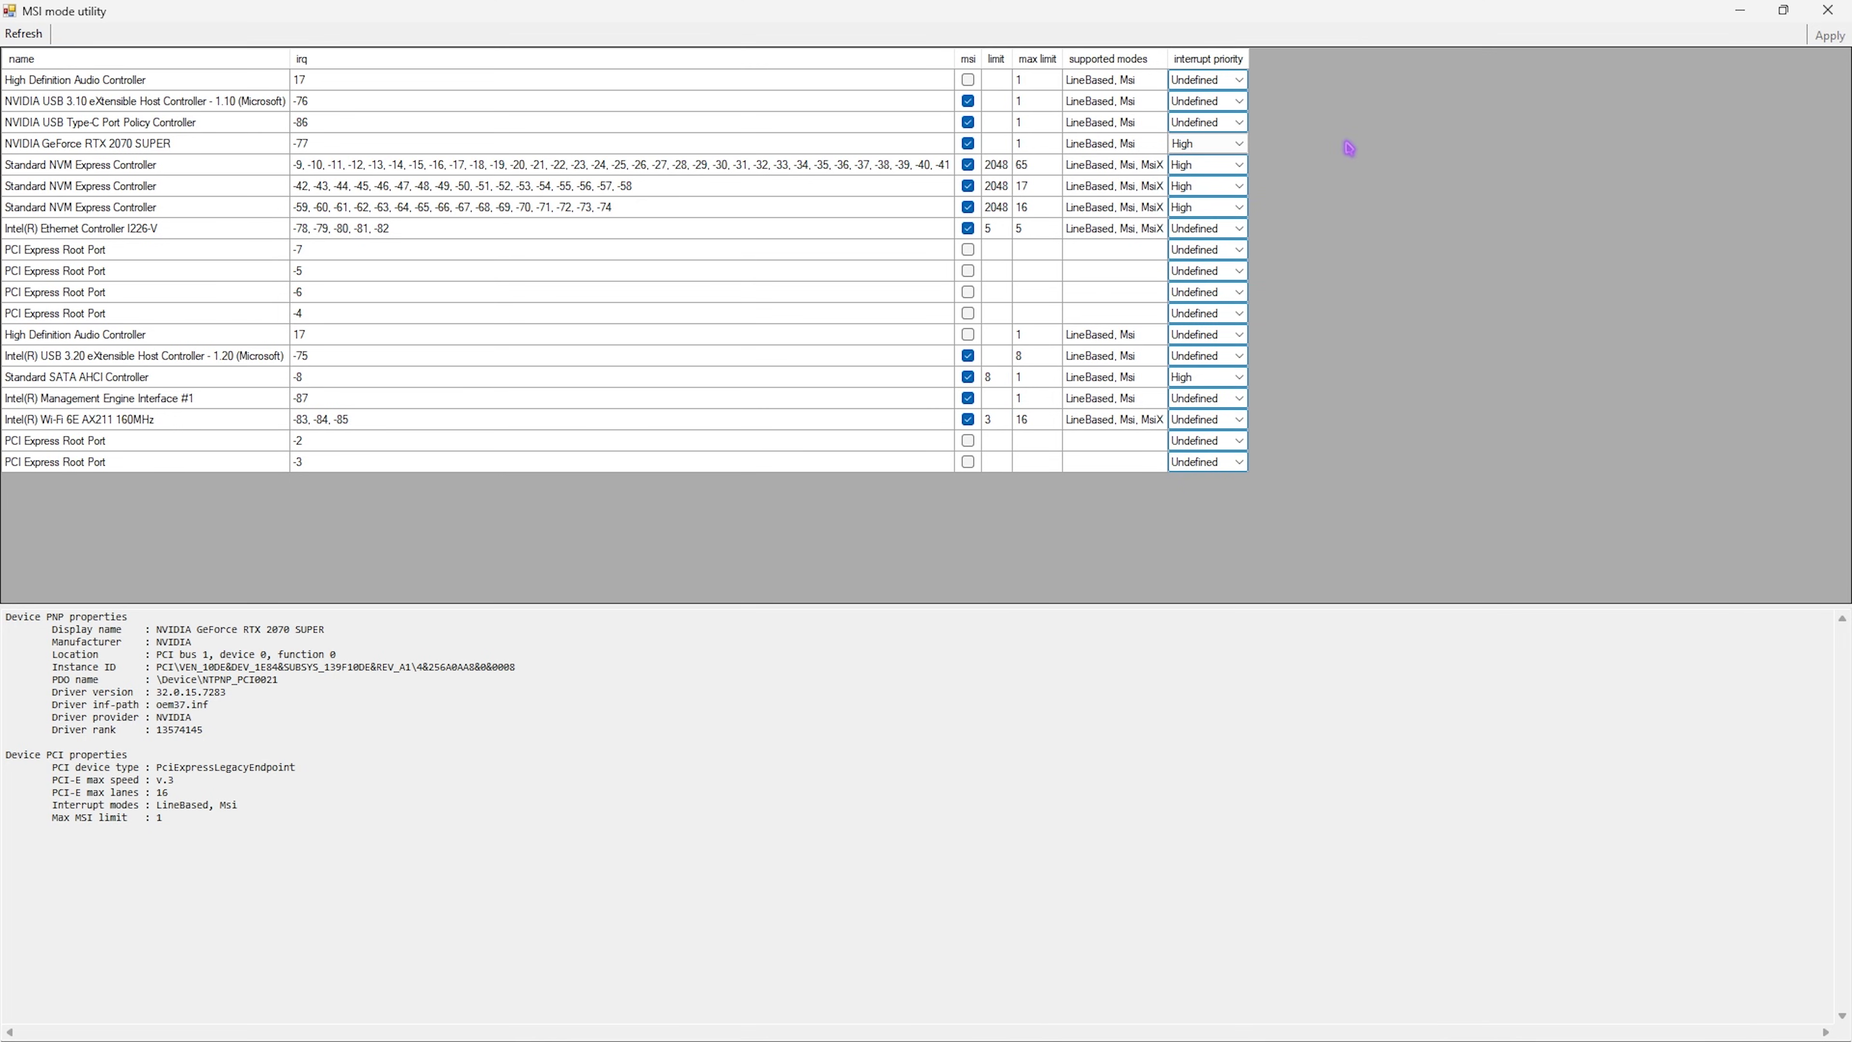
left_click(1827, 10)
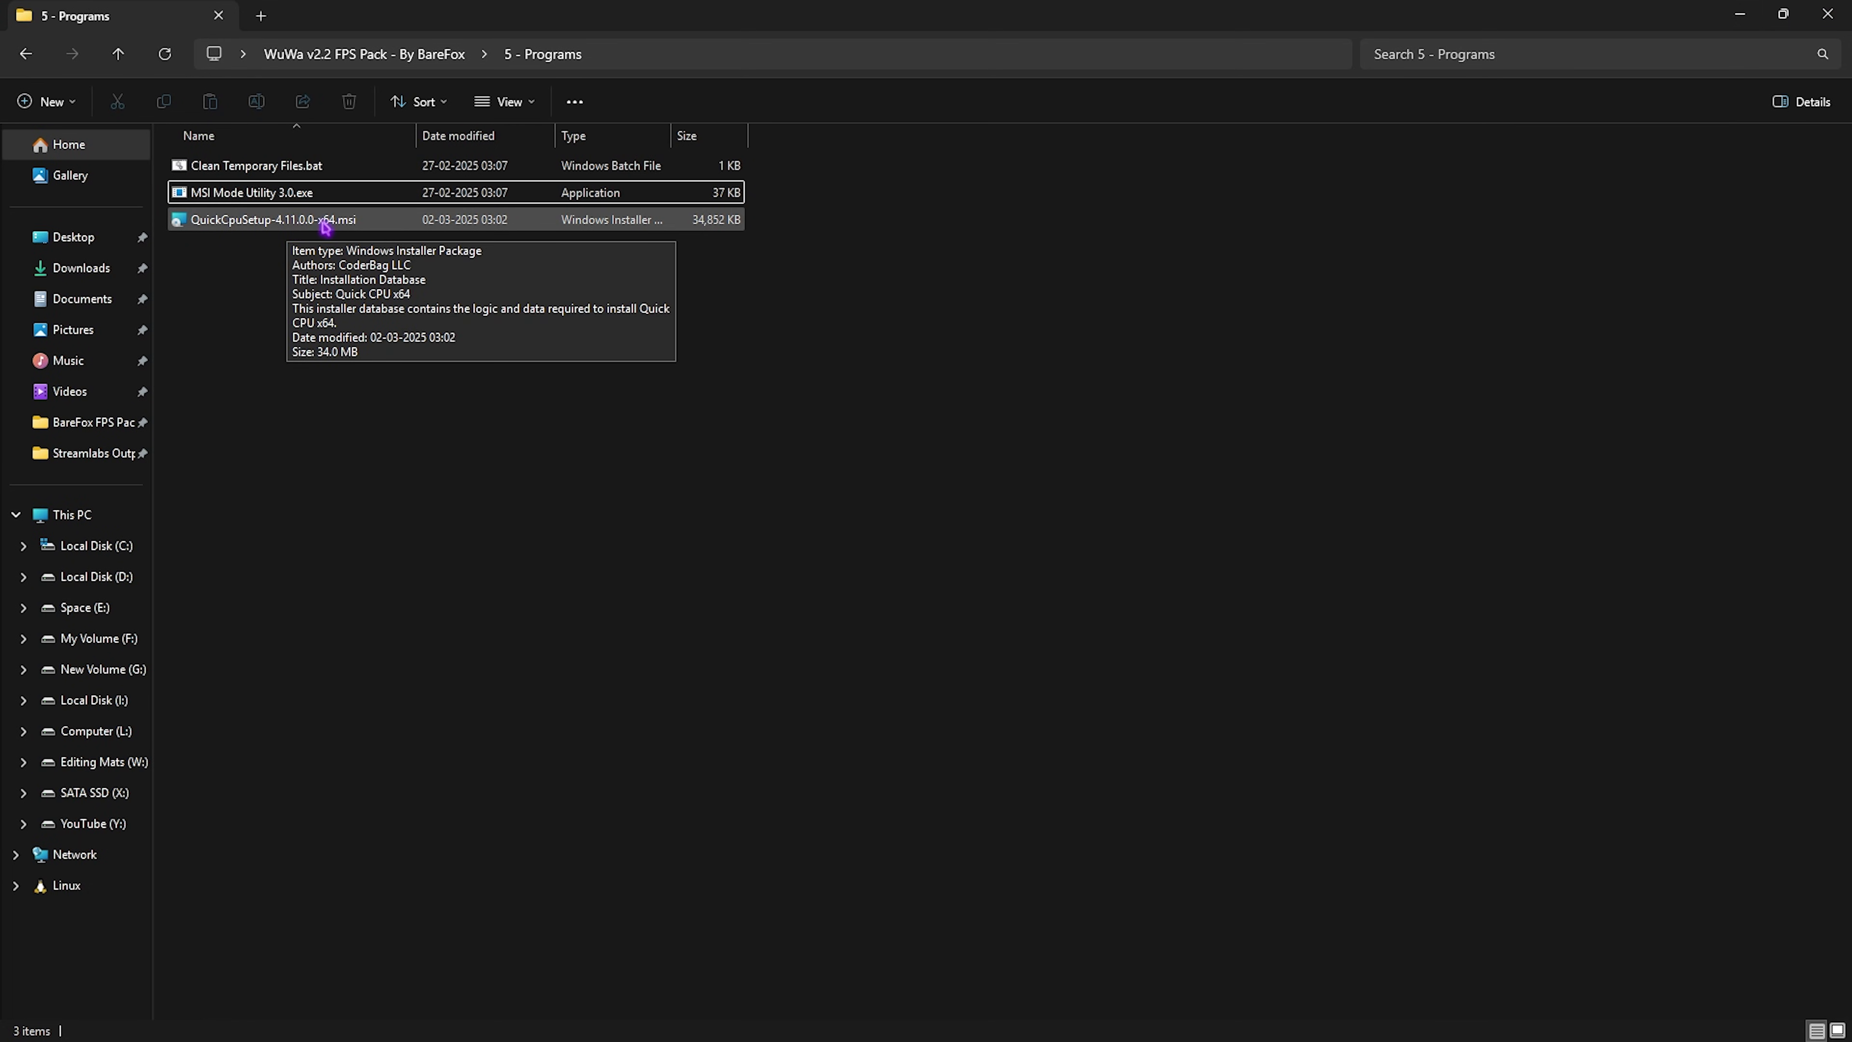
key("super")
type("qu")
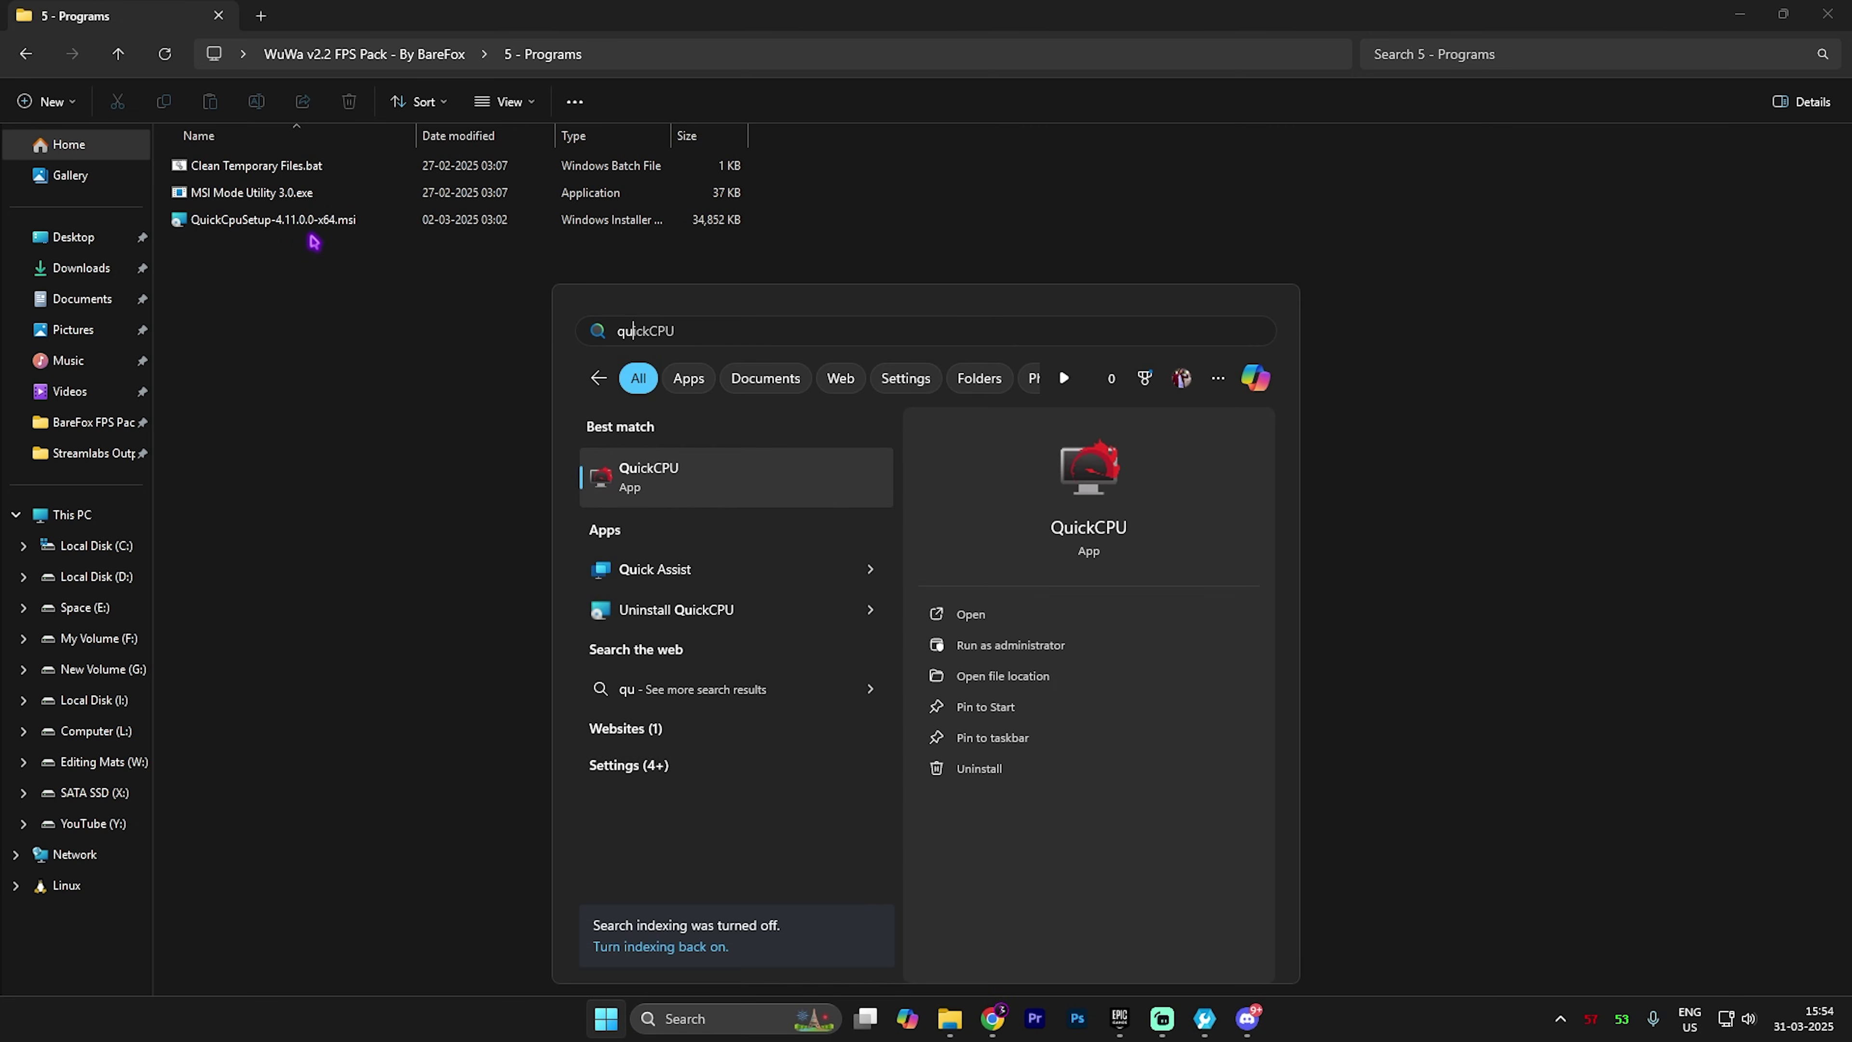
key("Return")
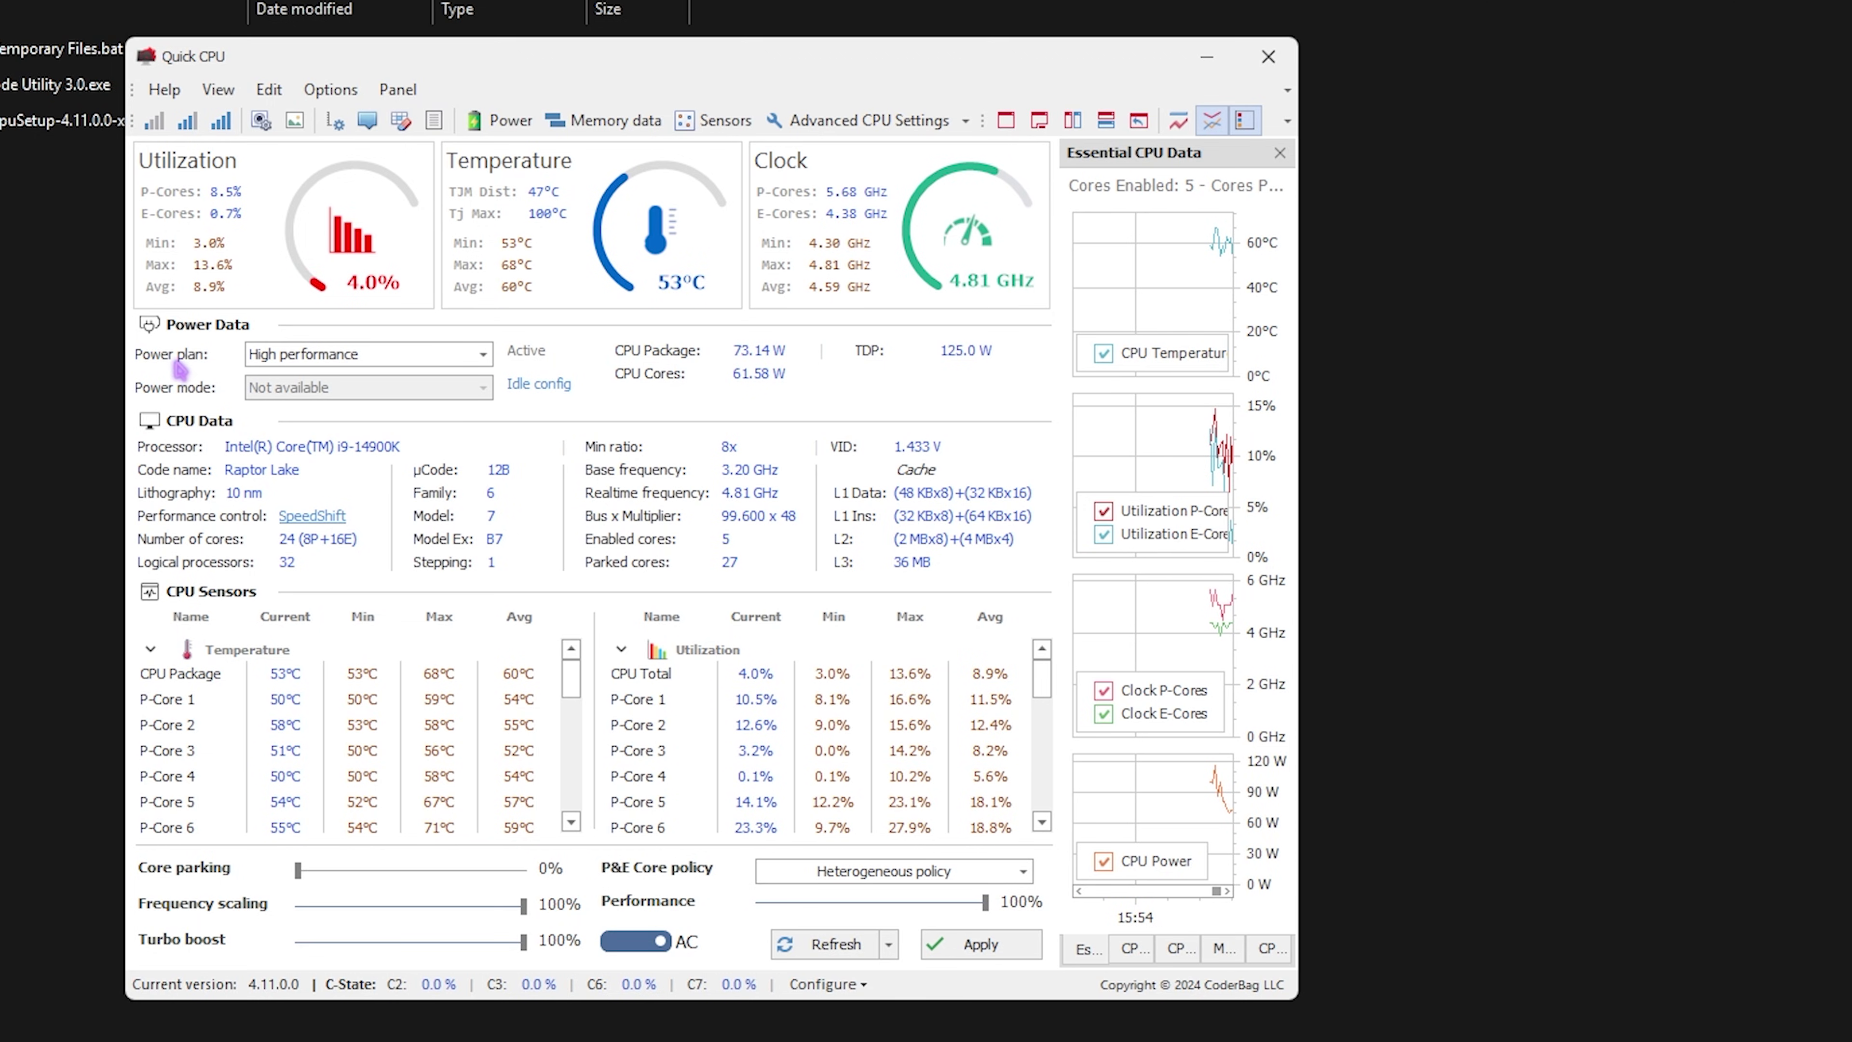
Keep the High performance power plan, set core parking to 100% and apply
left_click(344, 356)
left_click(356, 474)
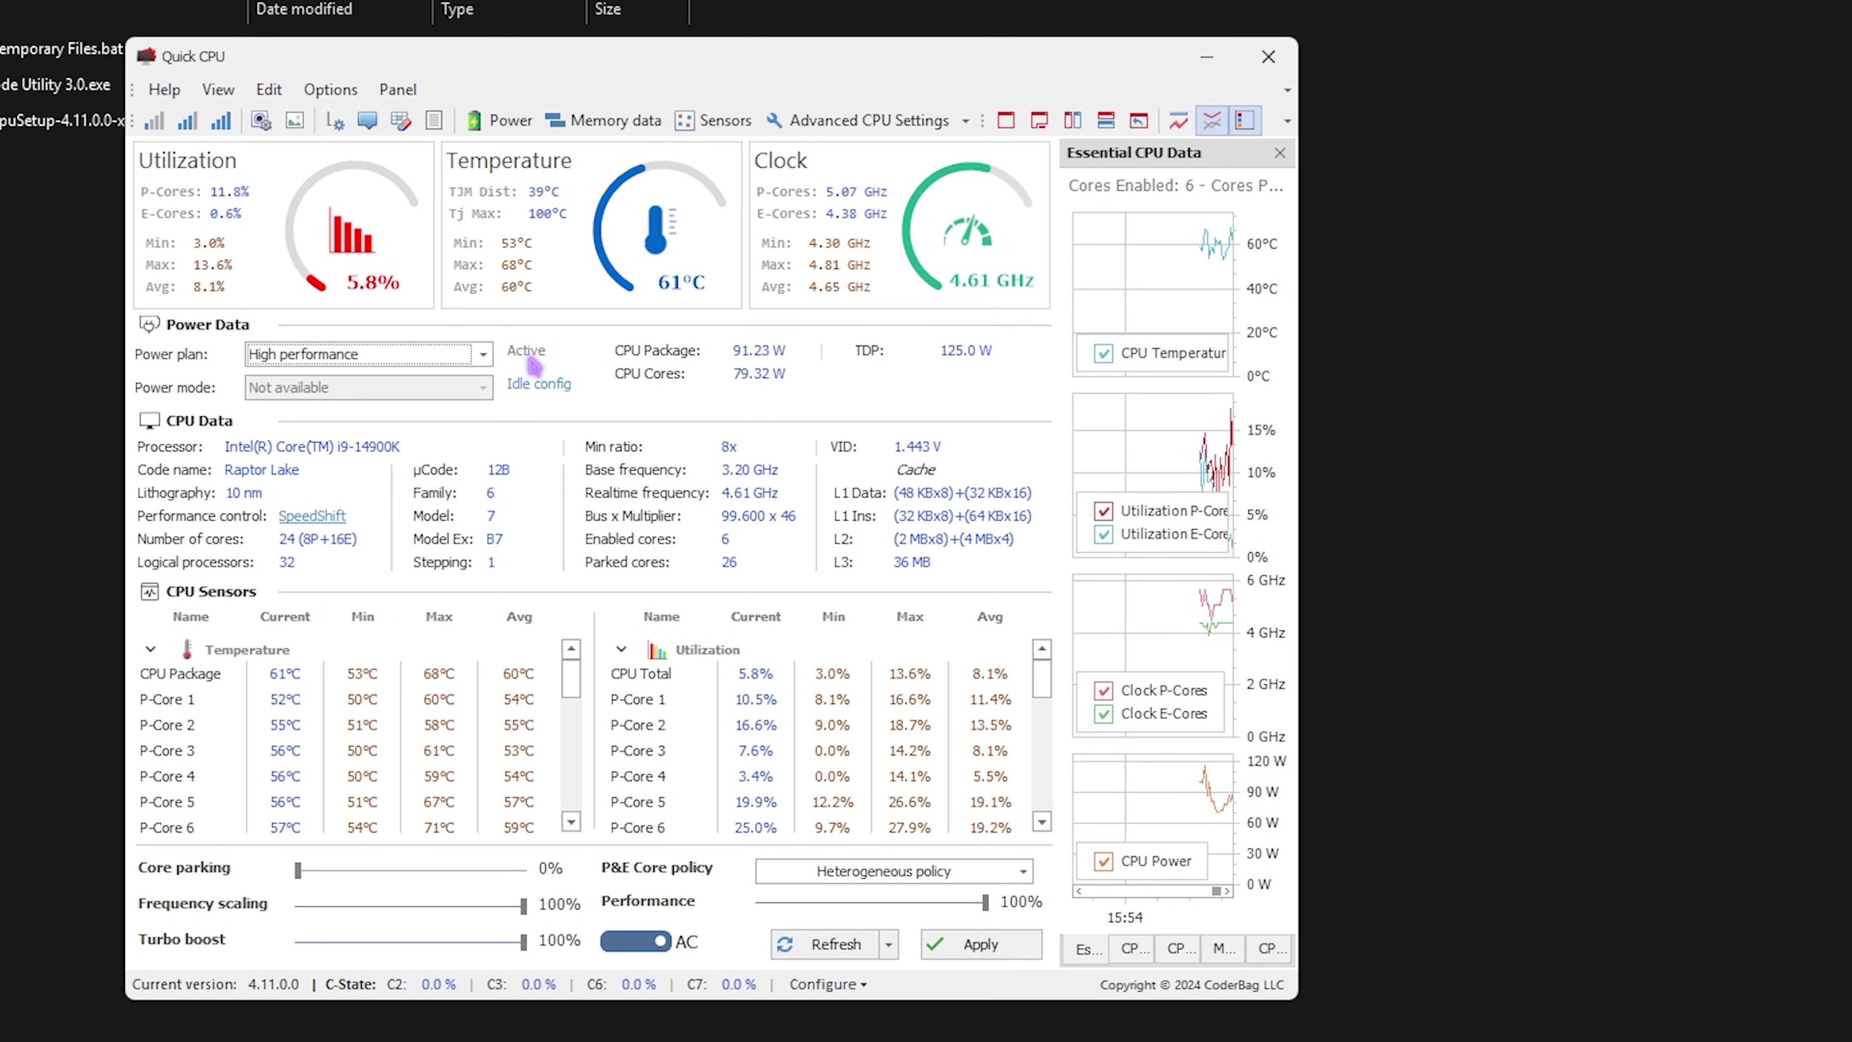
left_click_drag(297, 868, 570, 891)
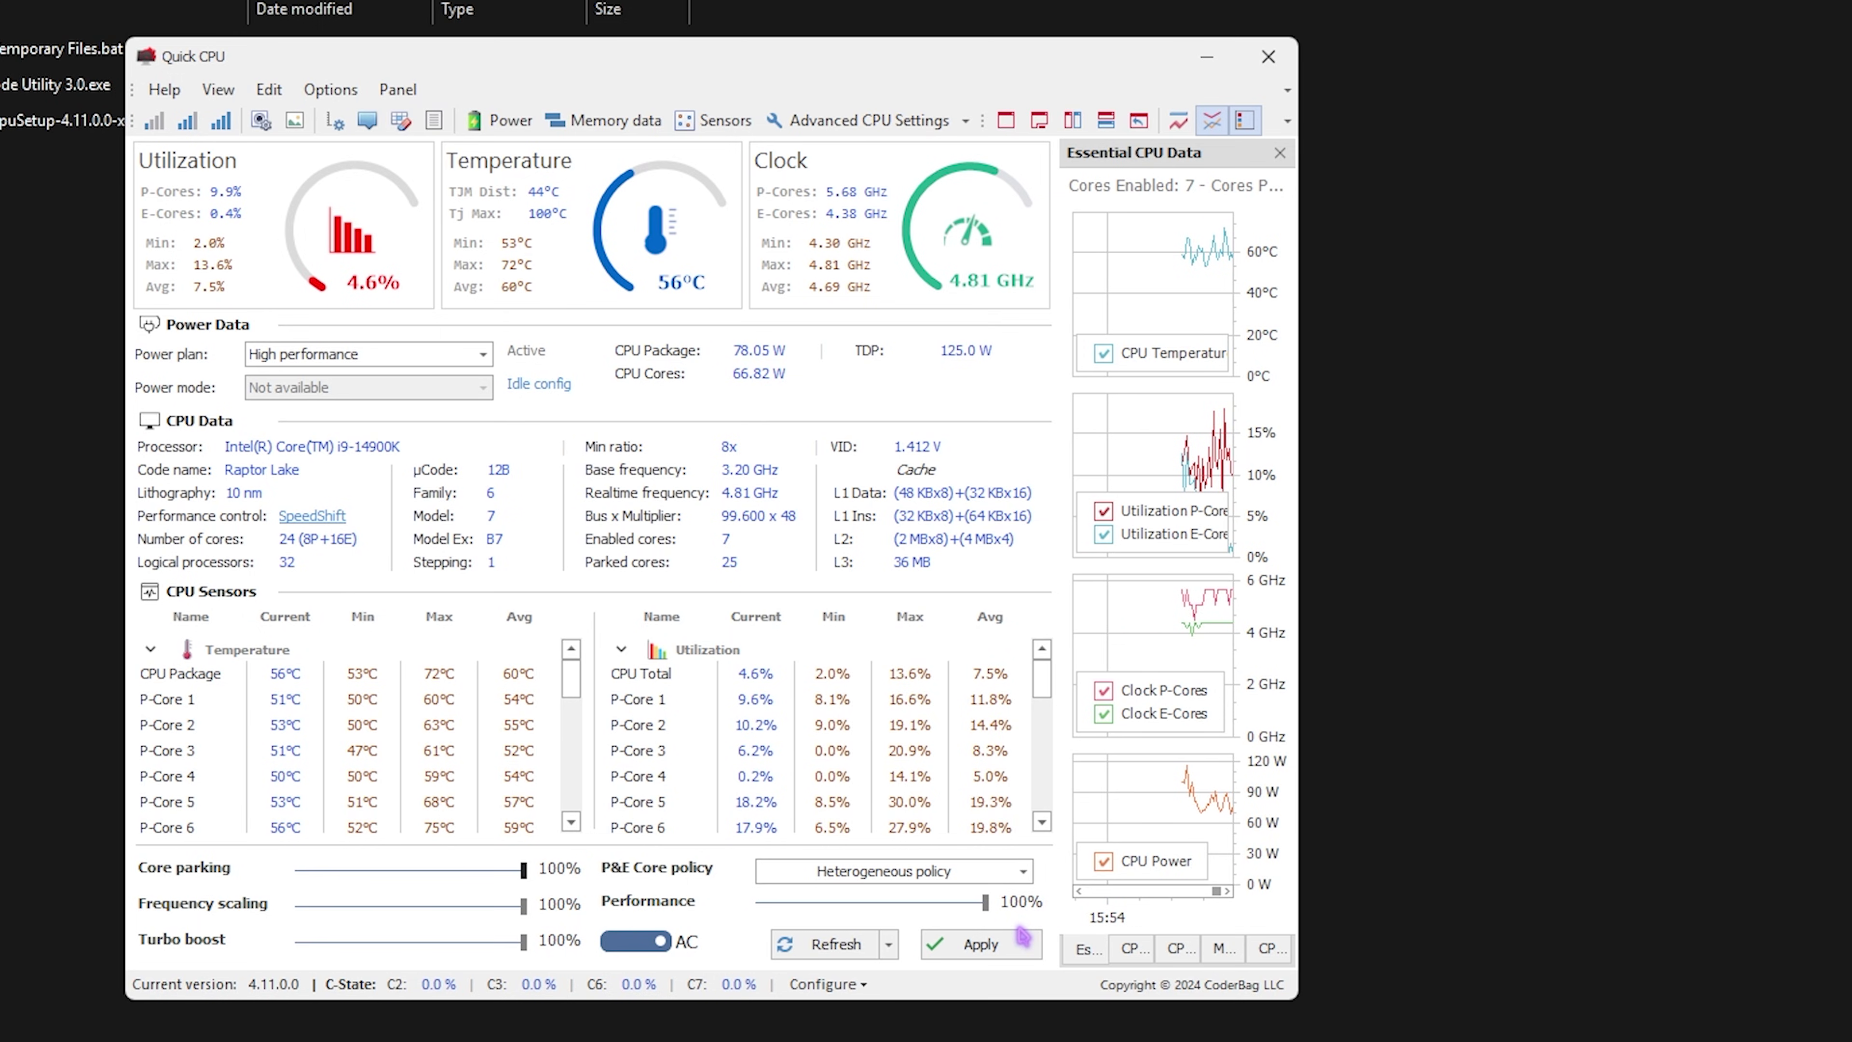
left_click(984, 945)
left_click(855, 602)
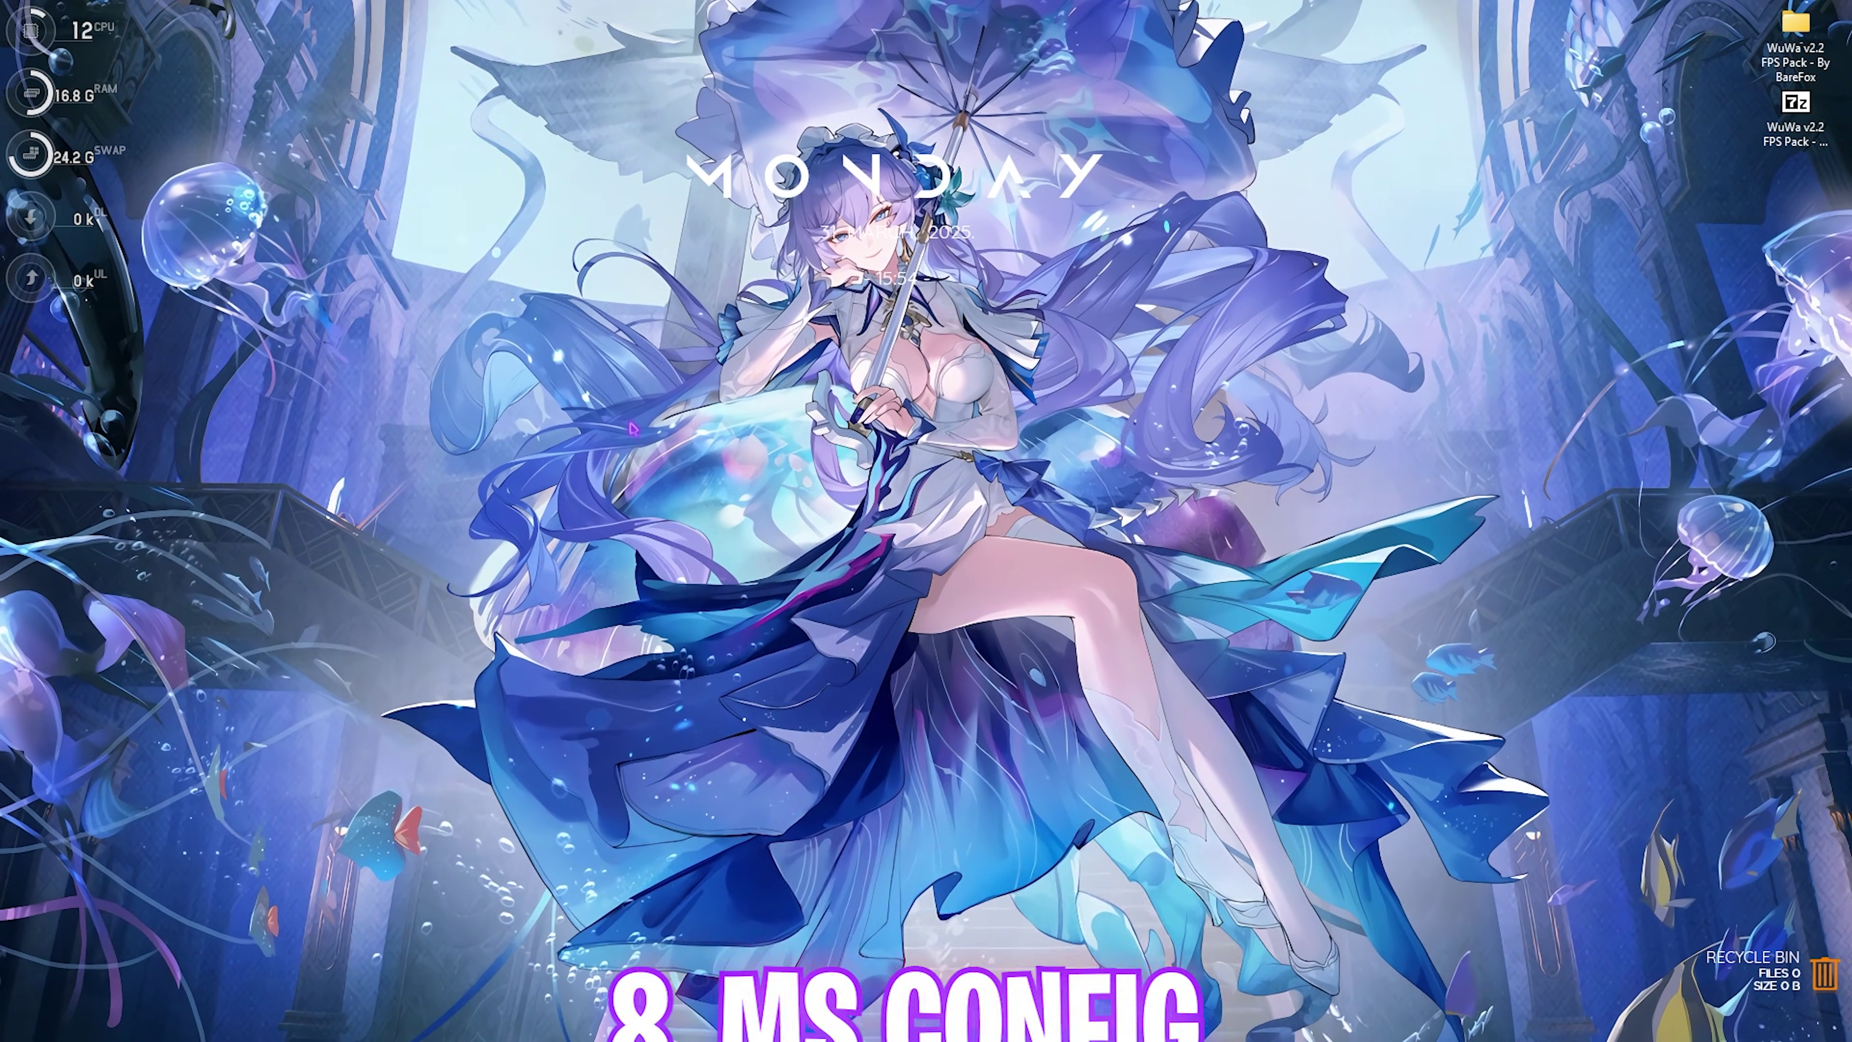
Run msconfig and set the boot advanced options to 32 processors, then apply
key("super+r")
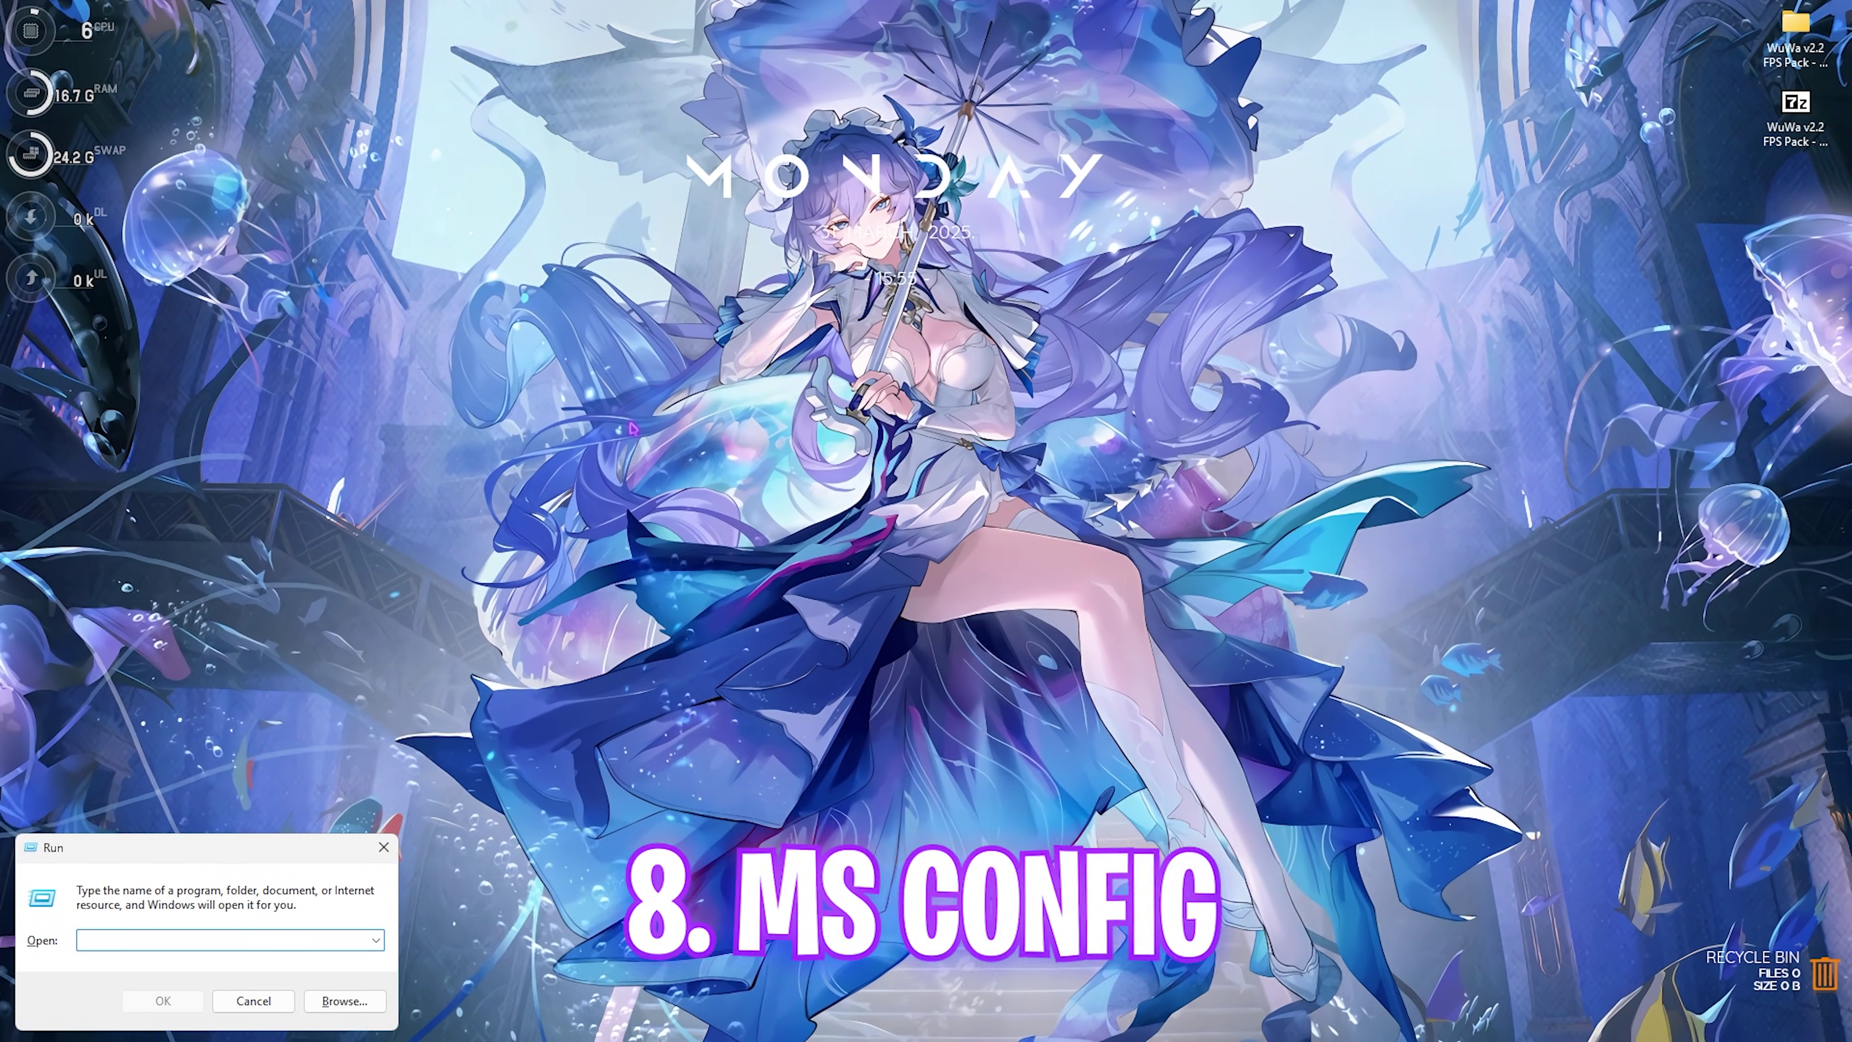
type("msconfig")
key("Return")
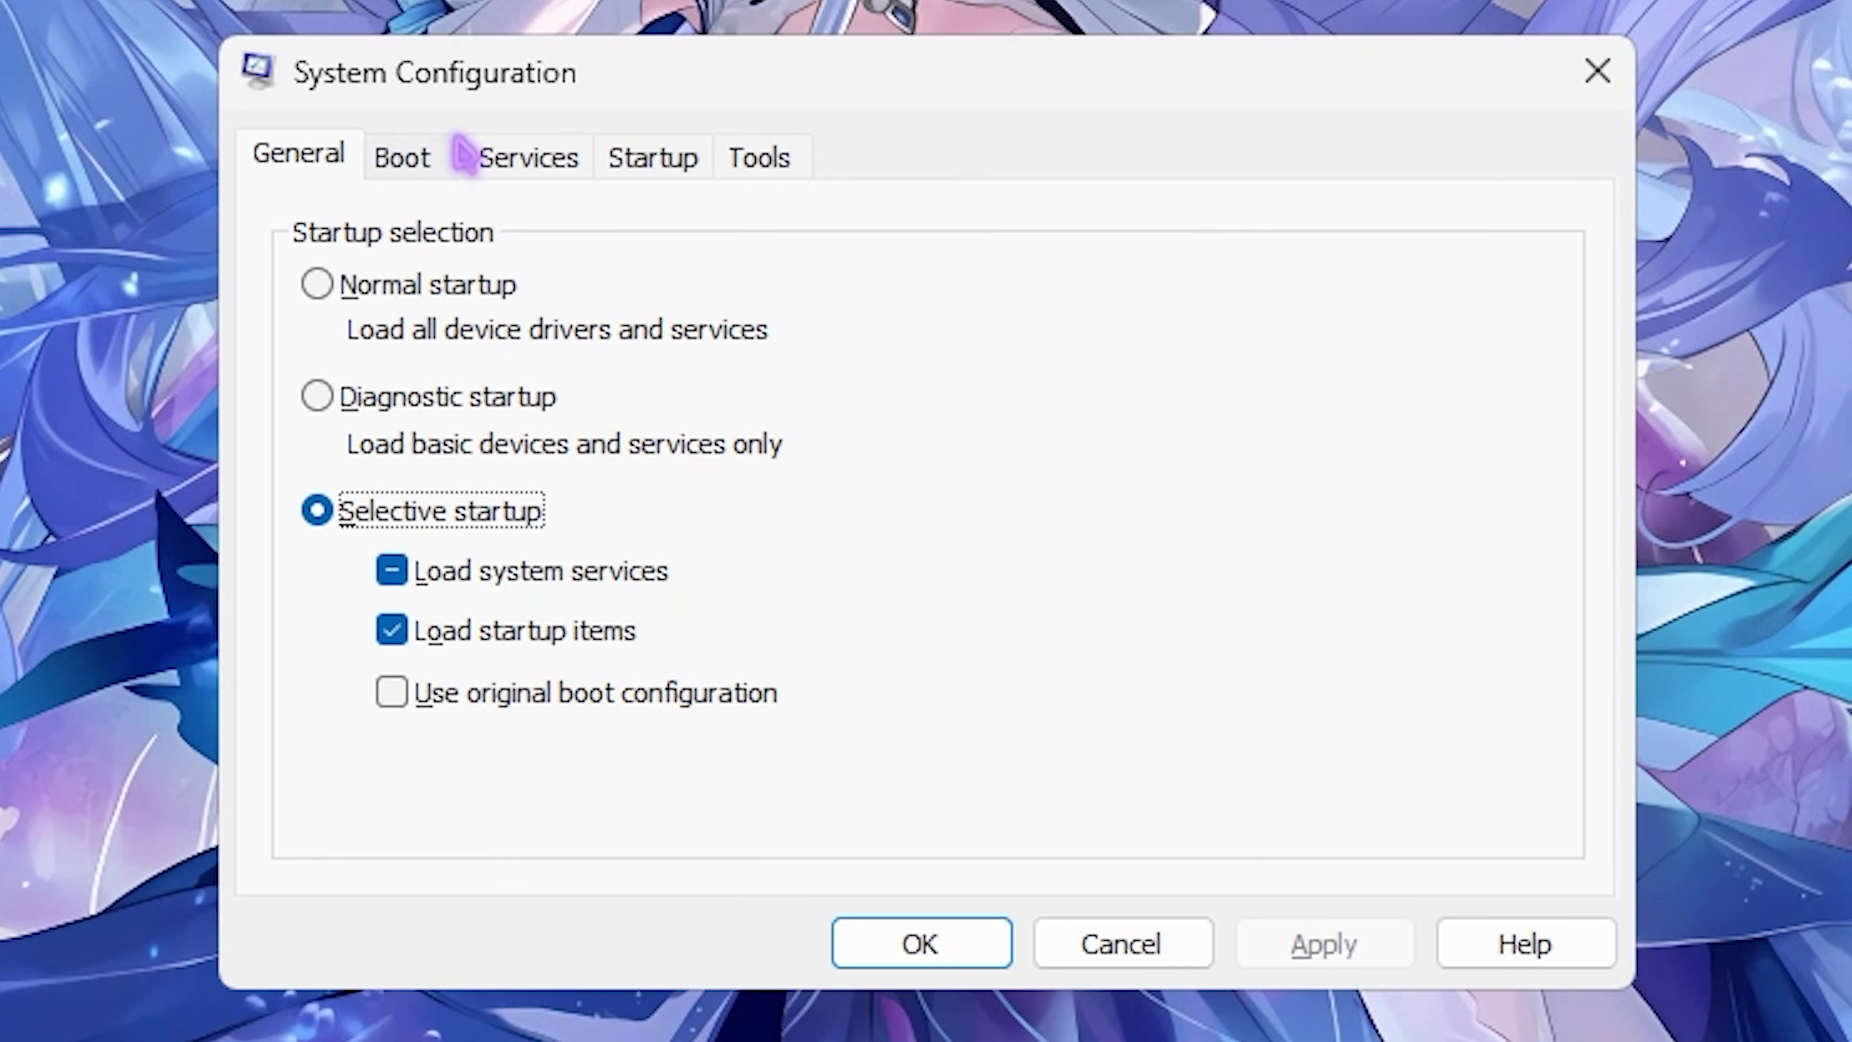
left_click(421, 172)
left_click(437, 517)
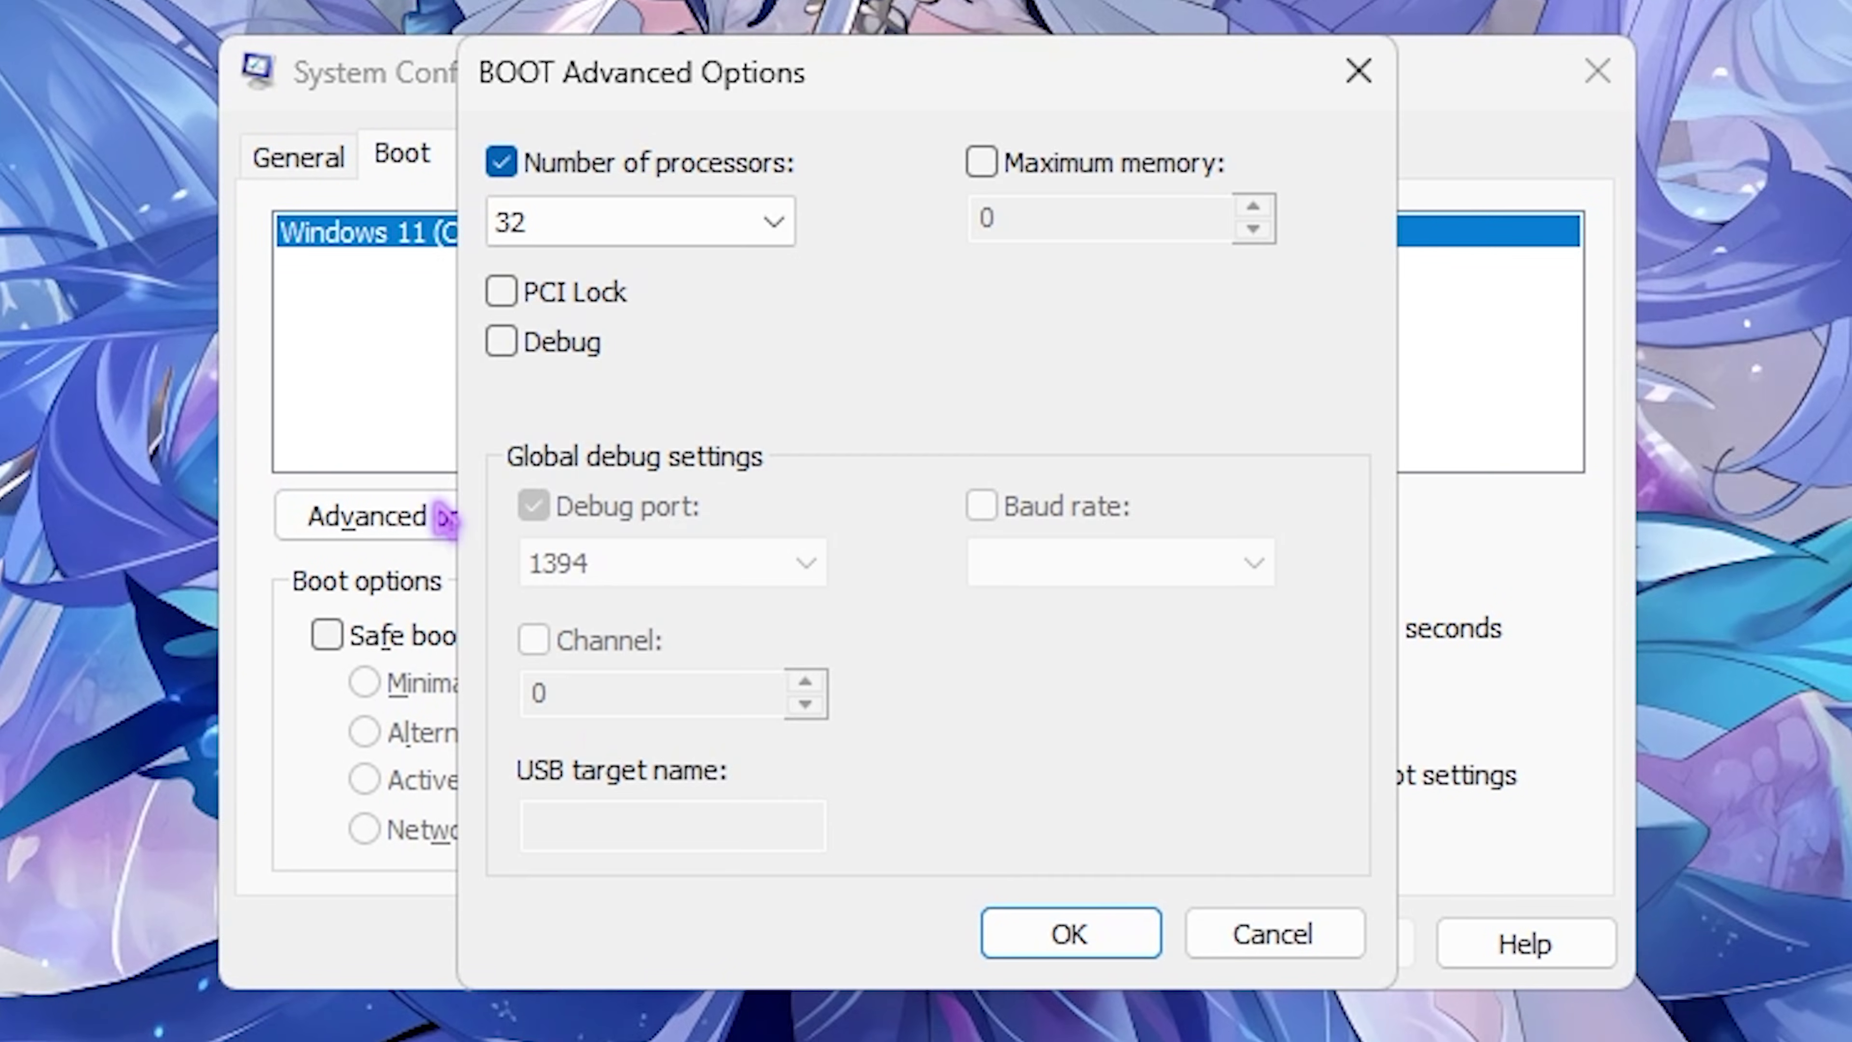
left_click(604, 232)
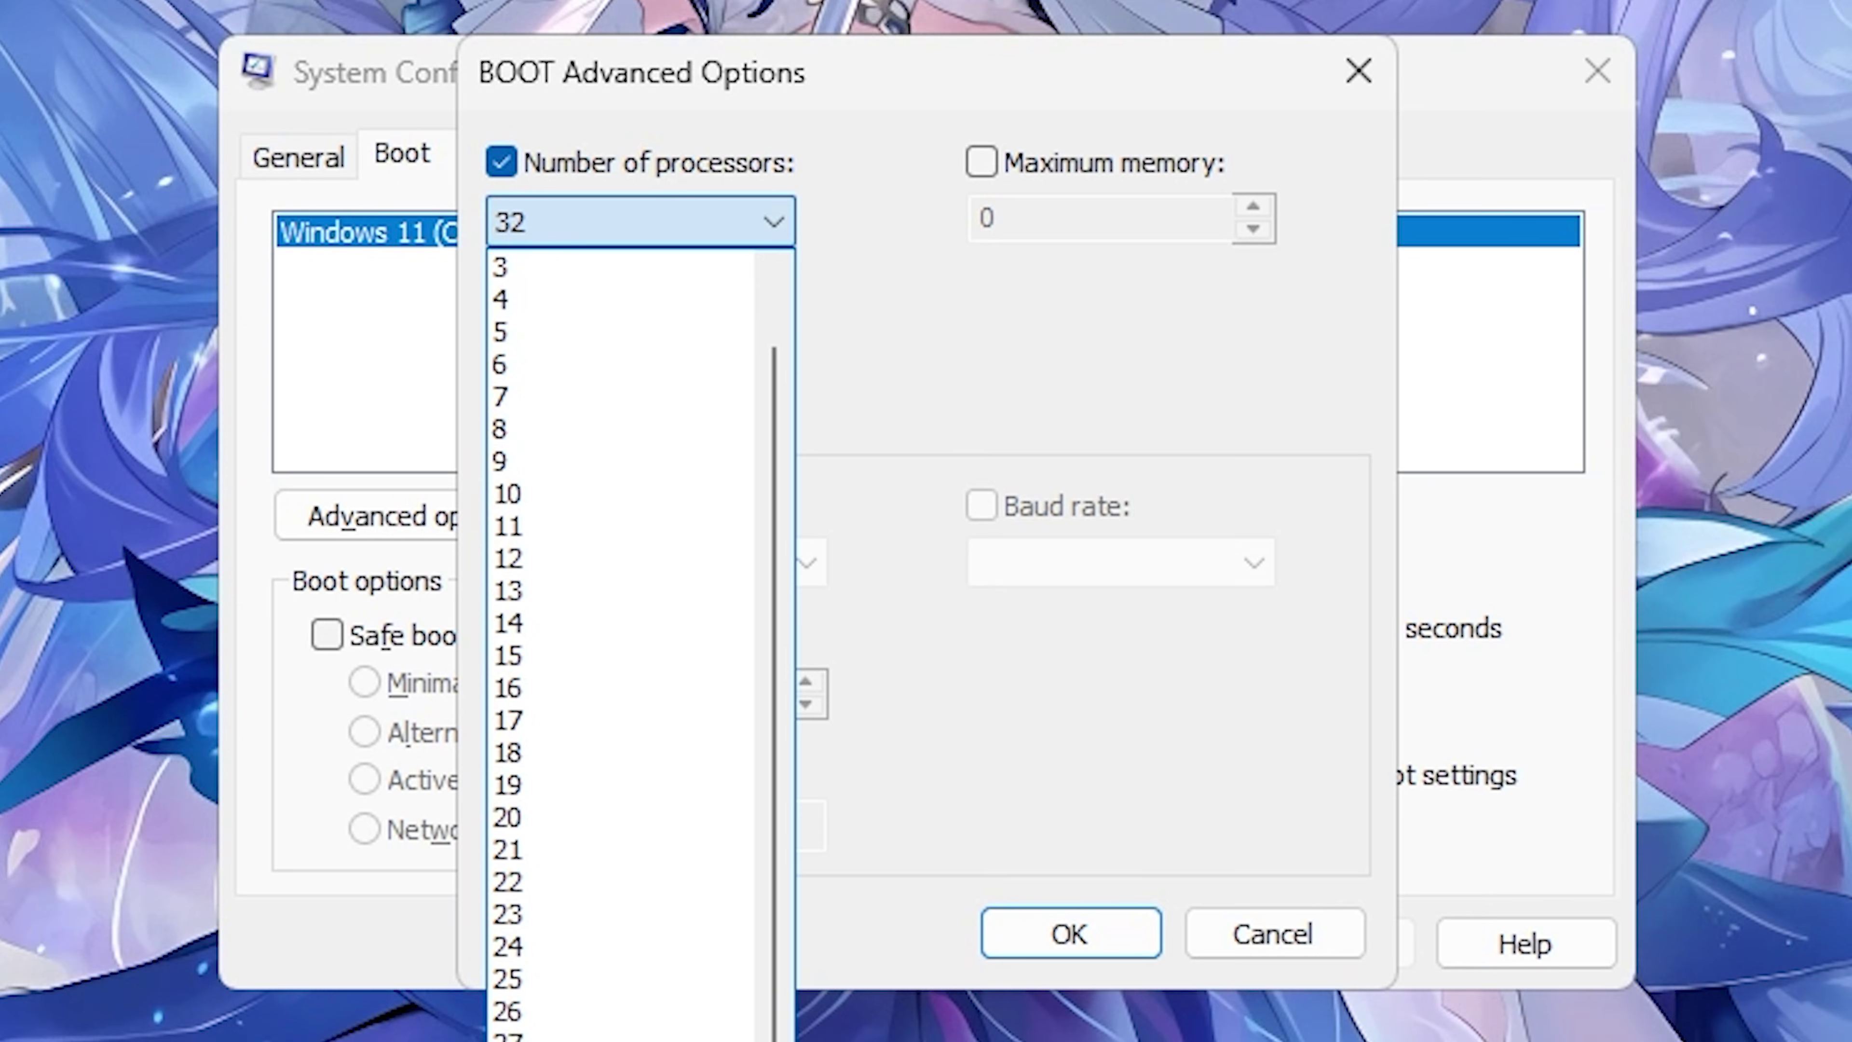
key("Escape")
key("Return")
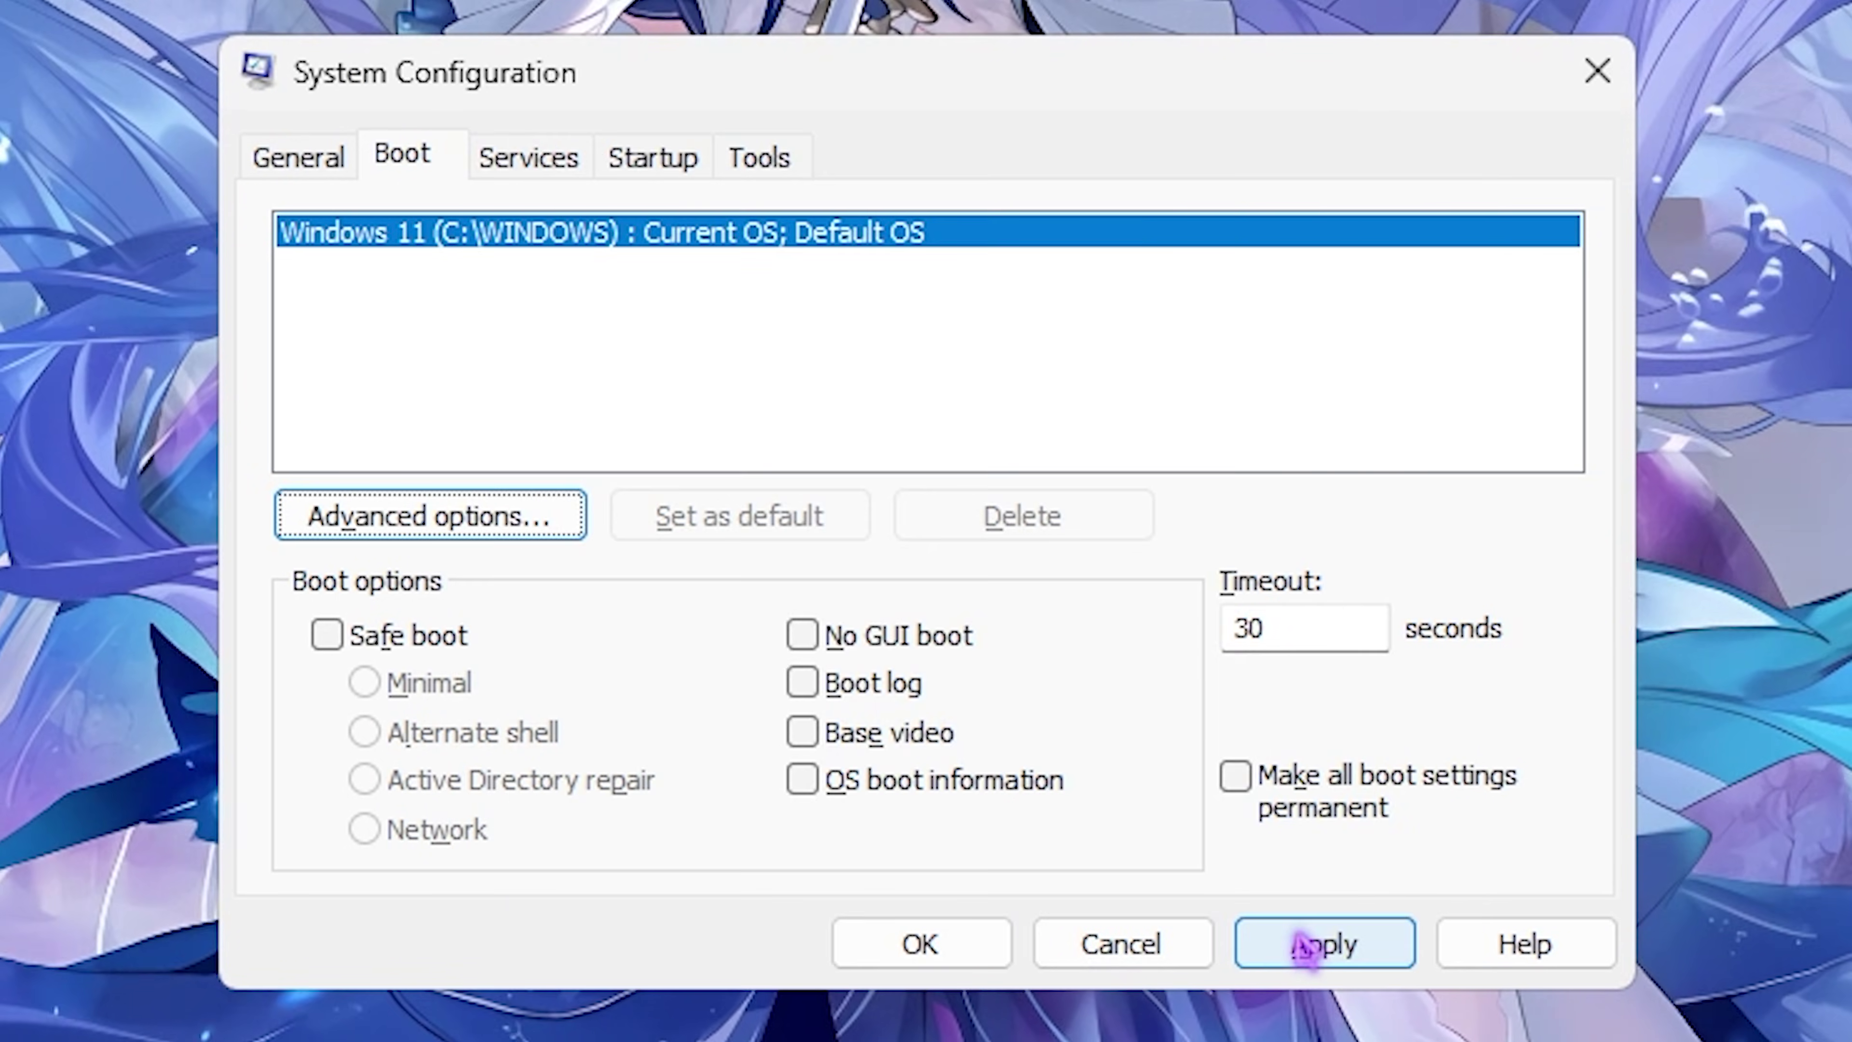
left_click(1316, 952)
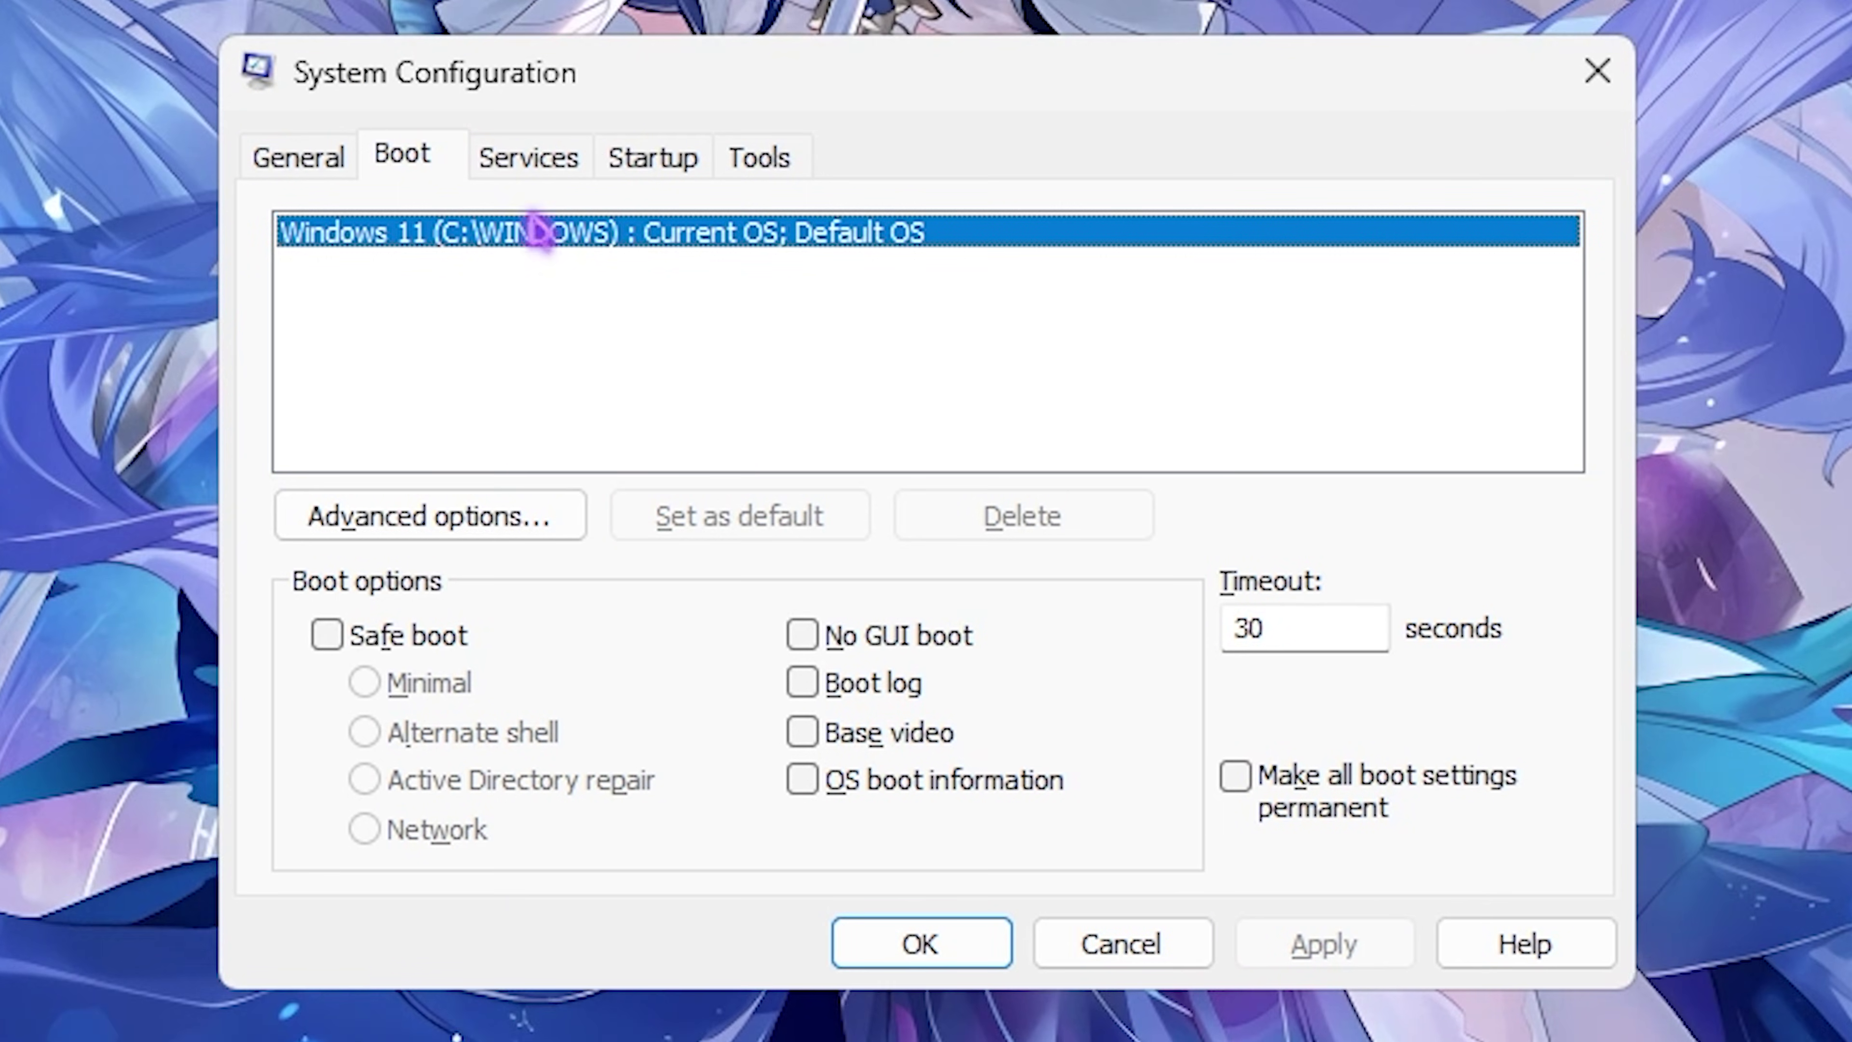
Hide all Microsoft services on the Services list and scroll through the remaining third-party ones
left_click(530, 167)
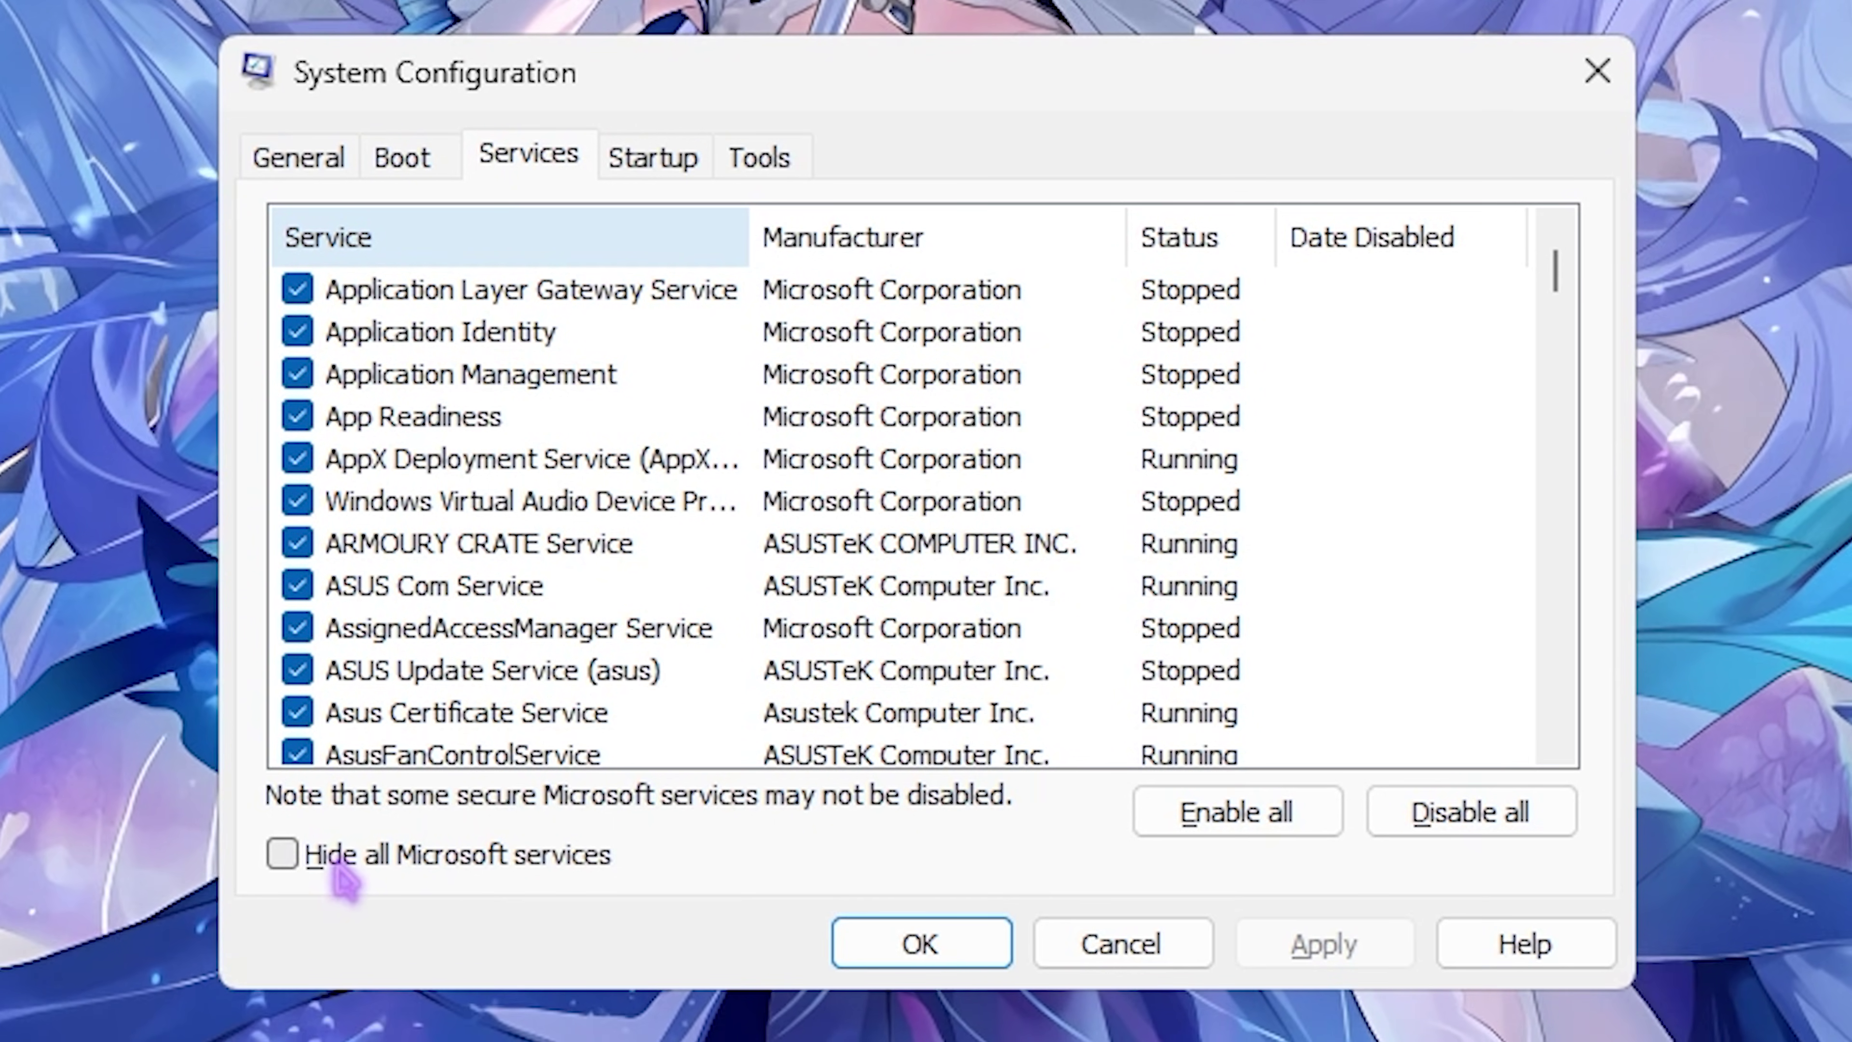
left_click(336, 864)
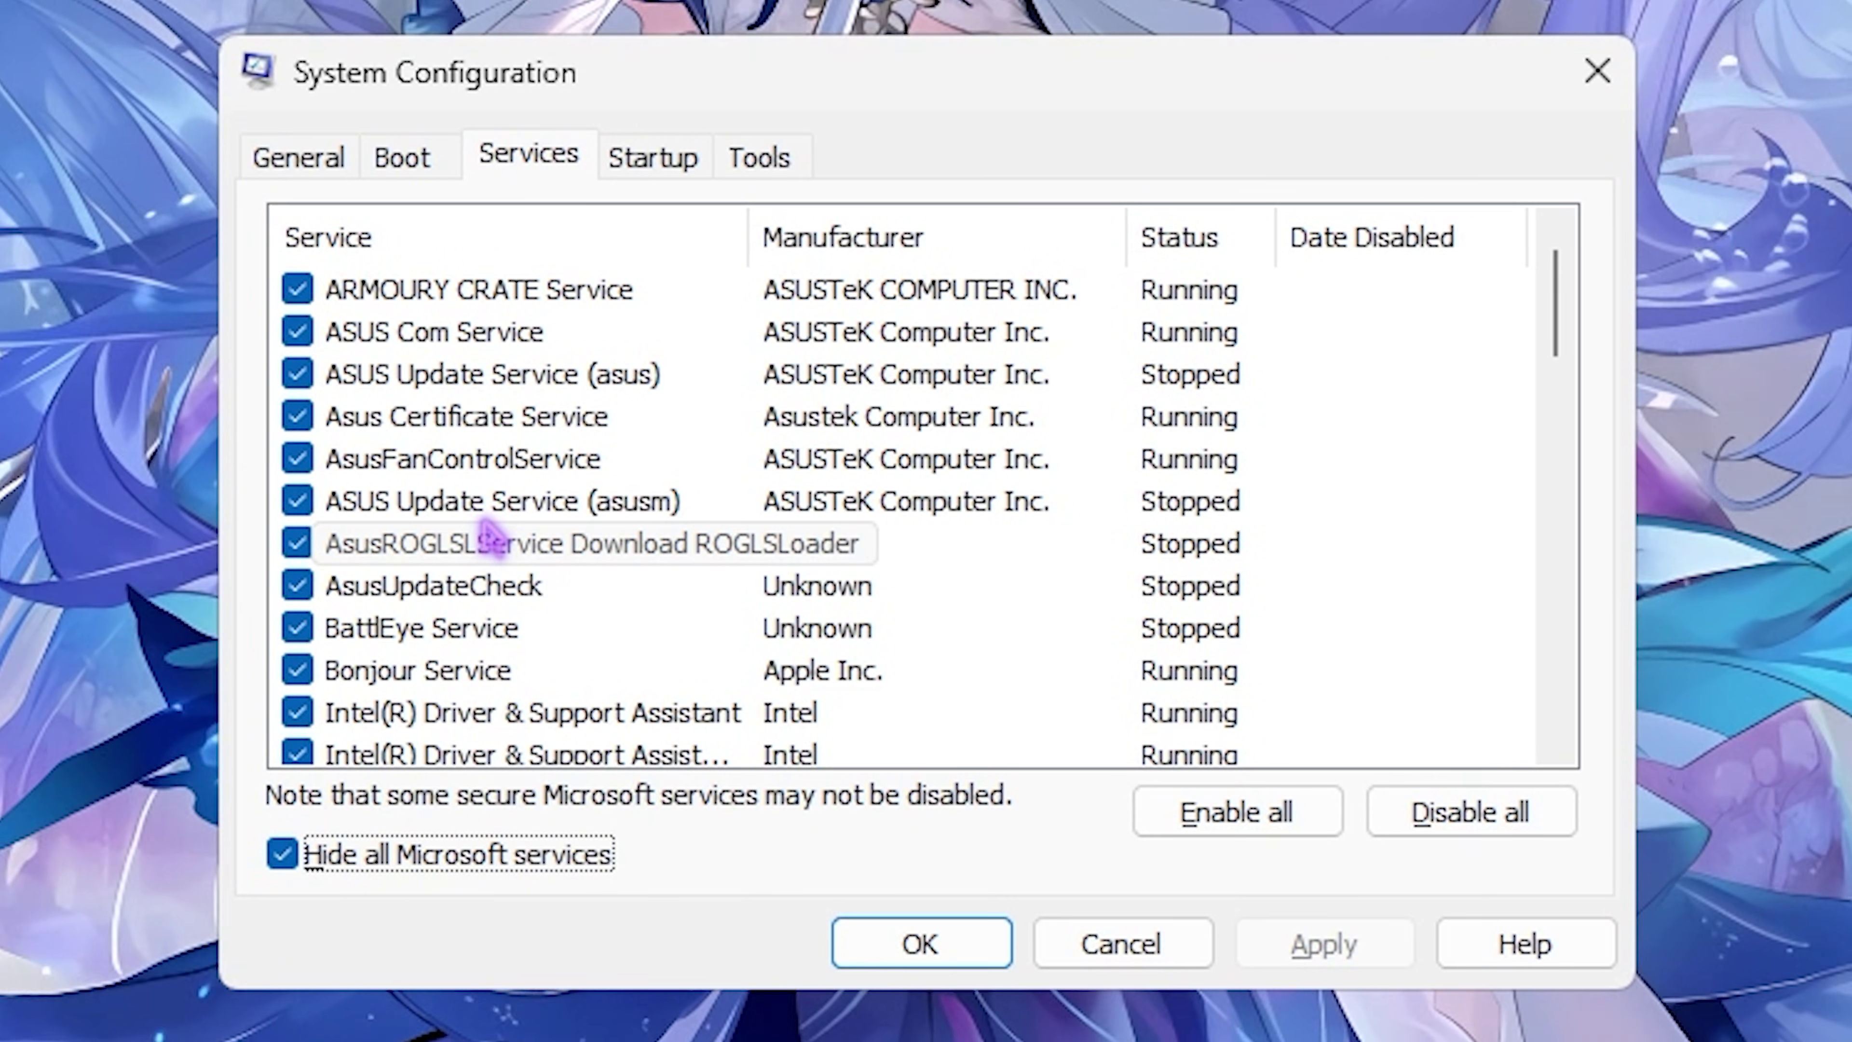
scroll(488, 536, "down", 5)
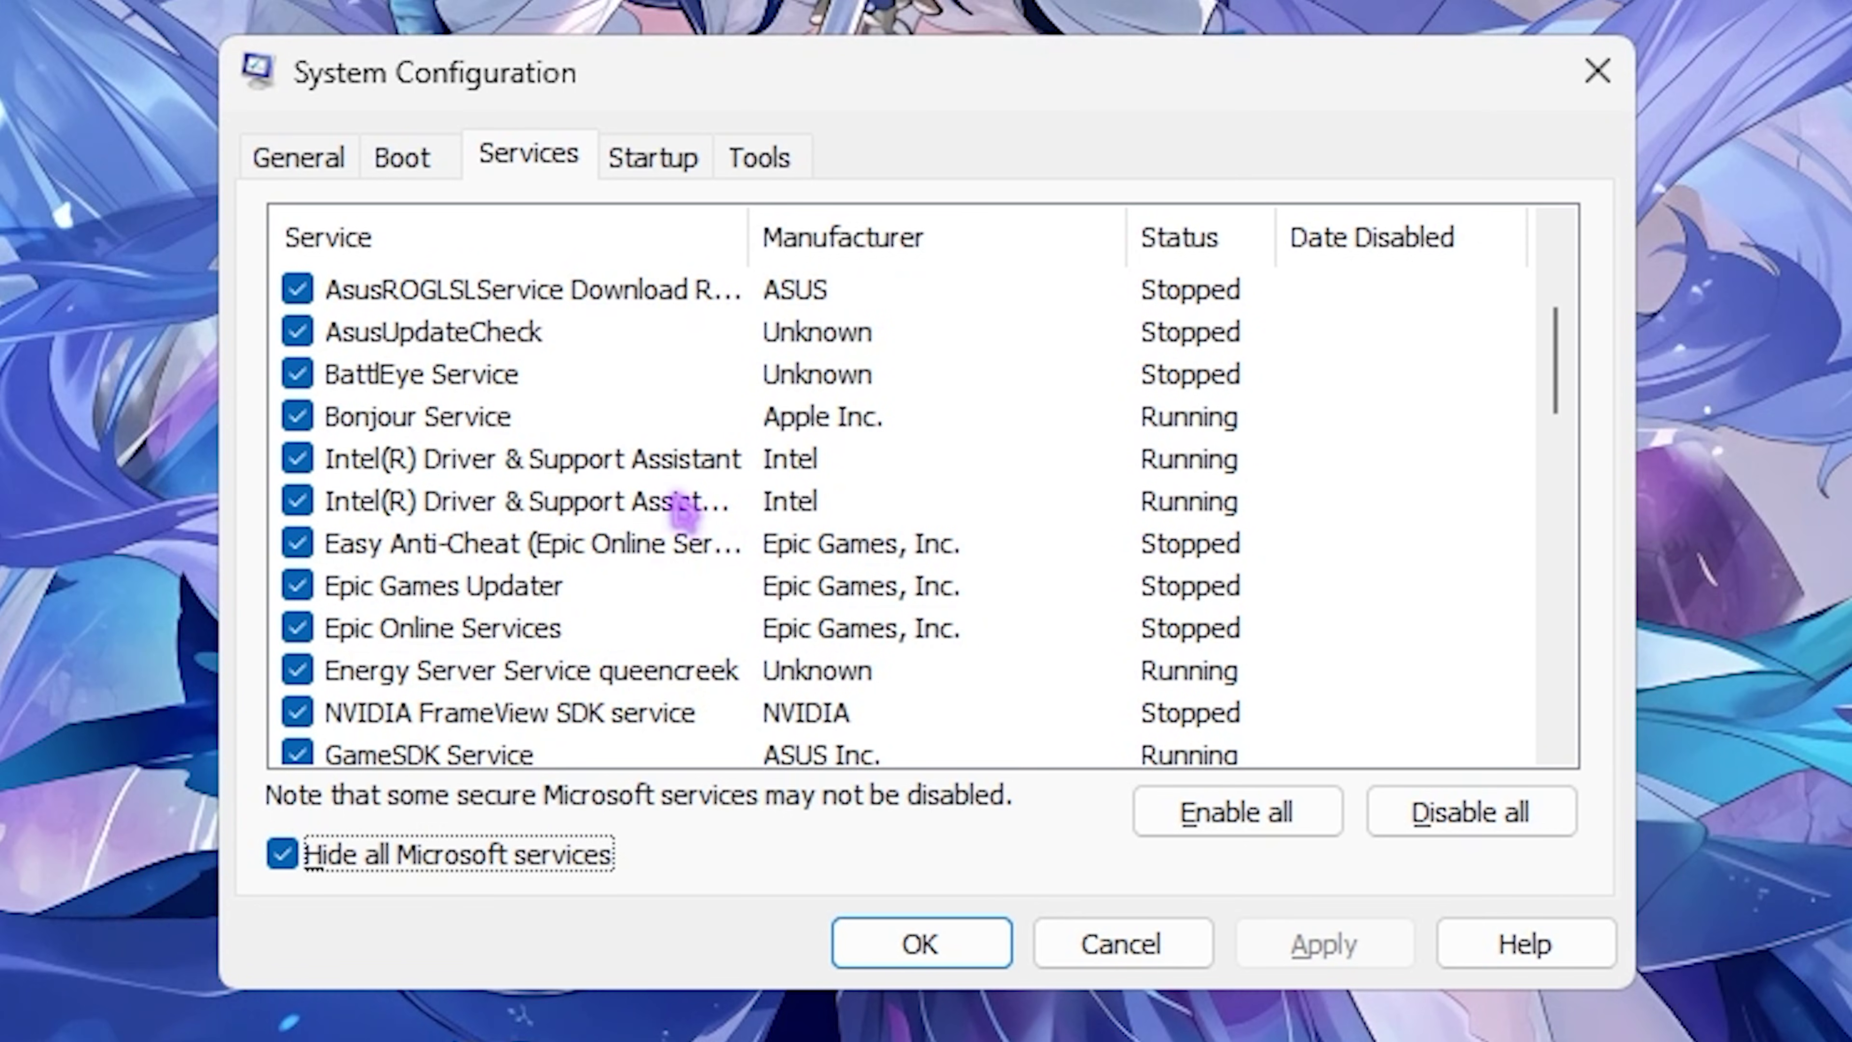
scroll(678, 519, "down", 3)
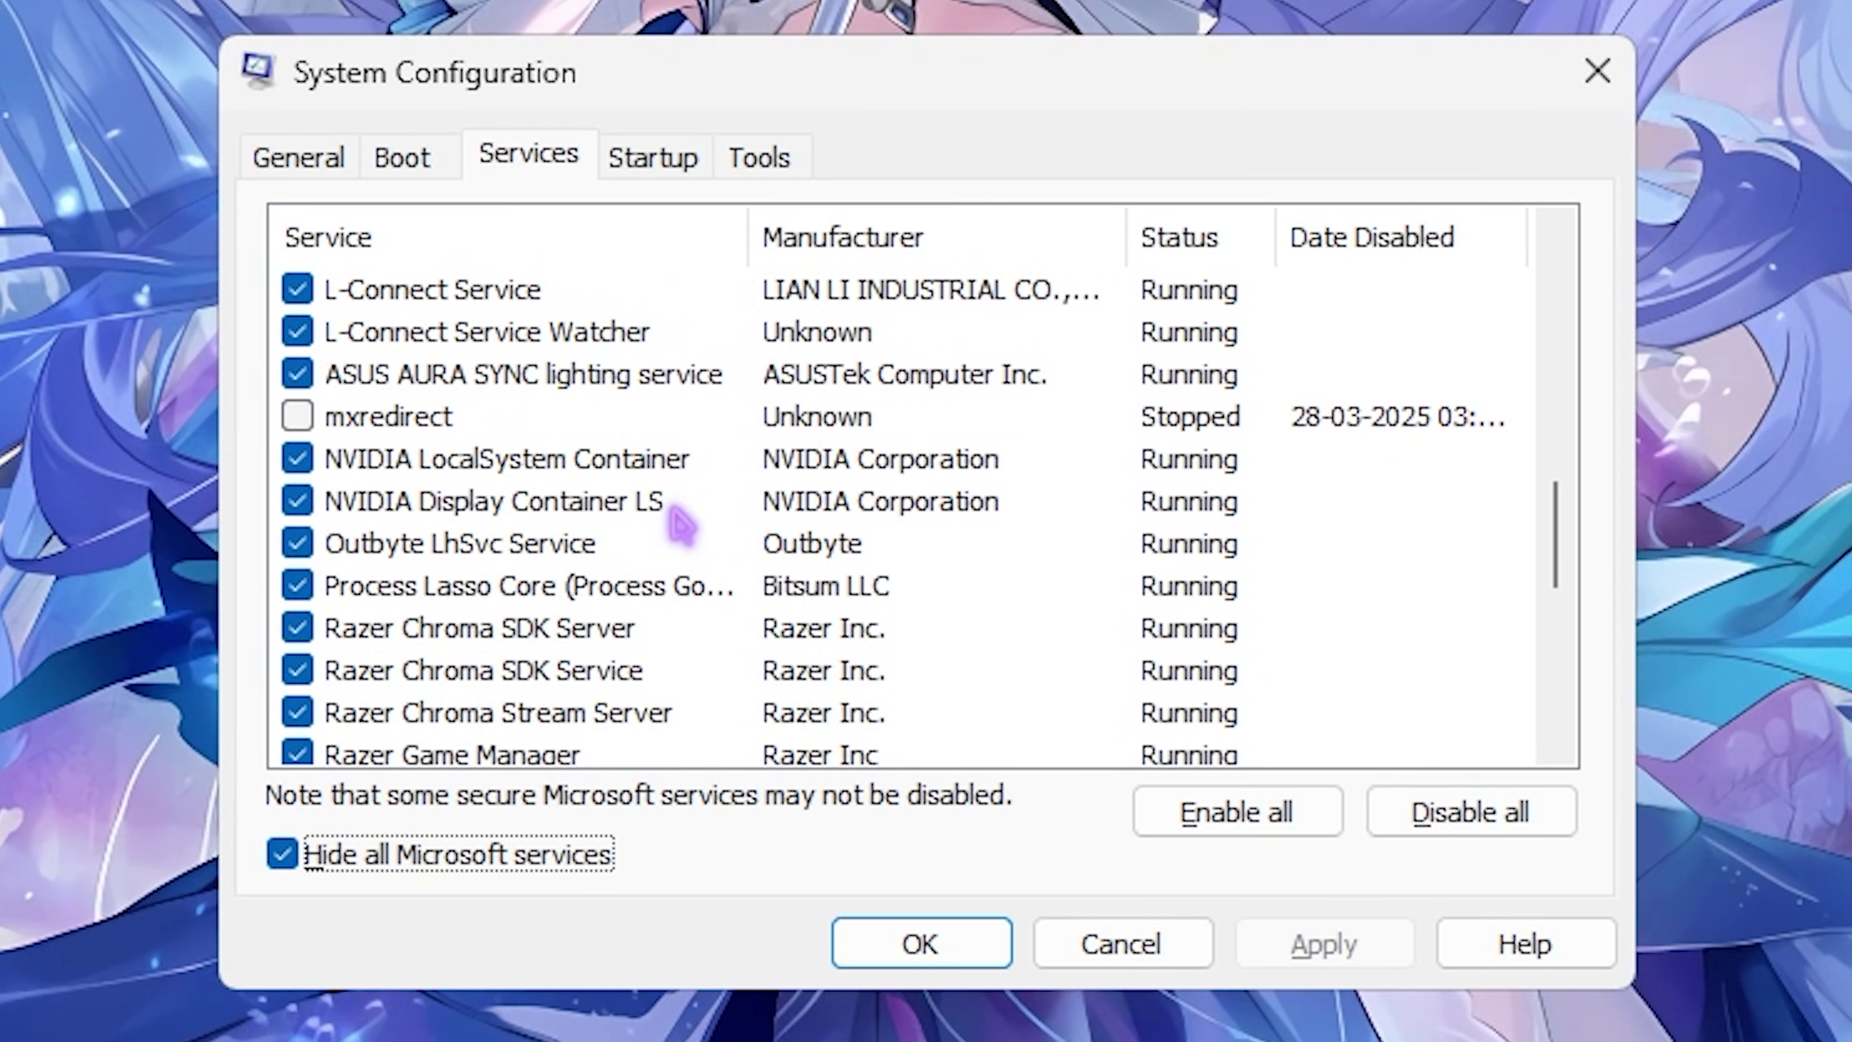
scroll(483, 500, "down", 3)
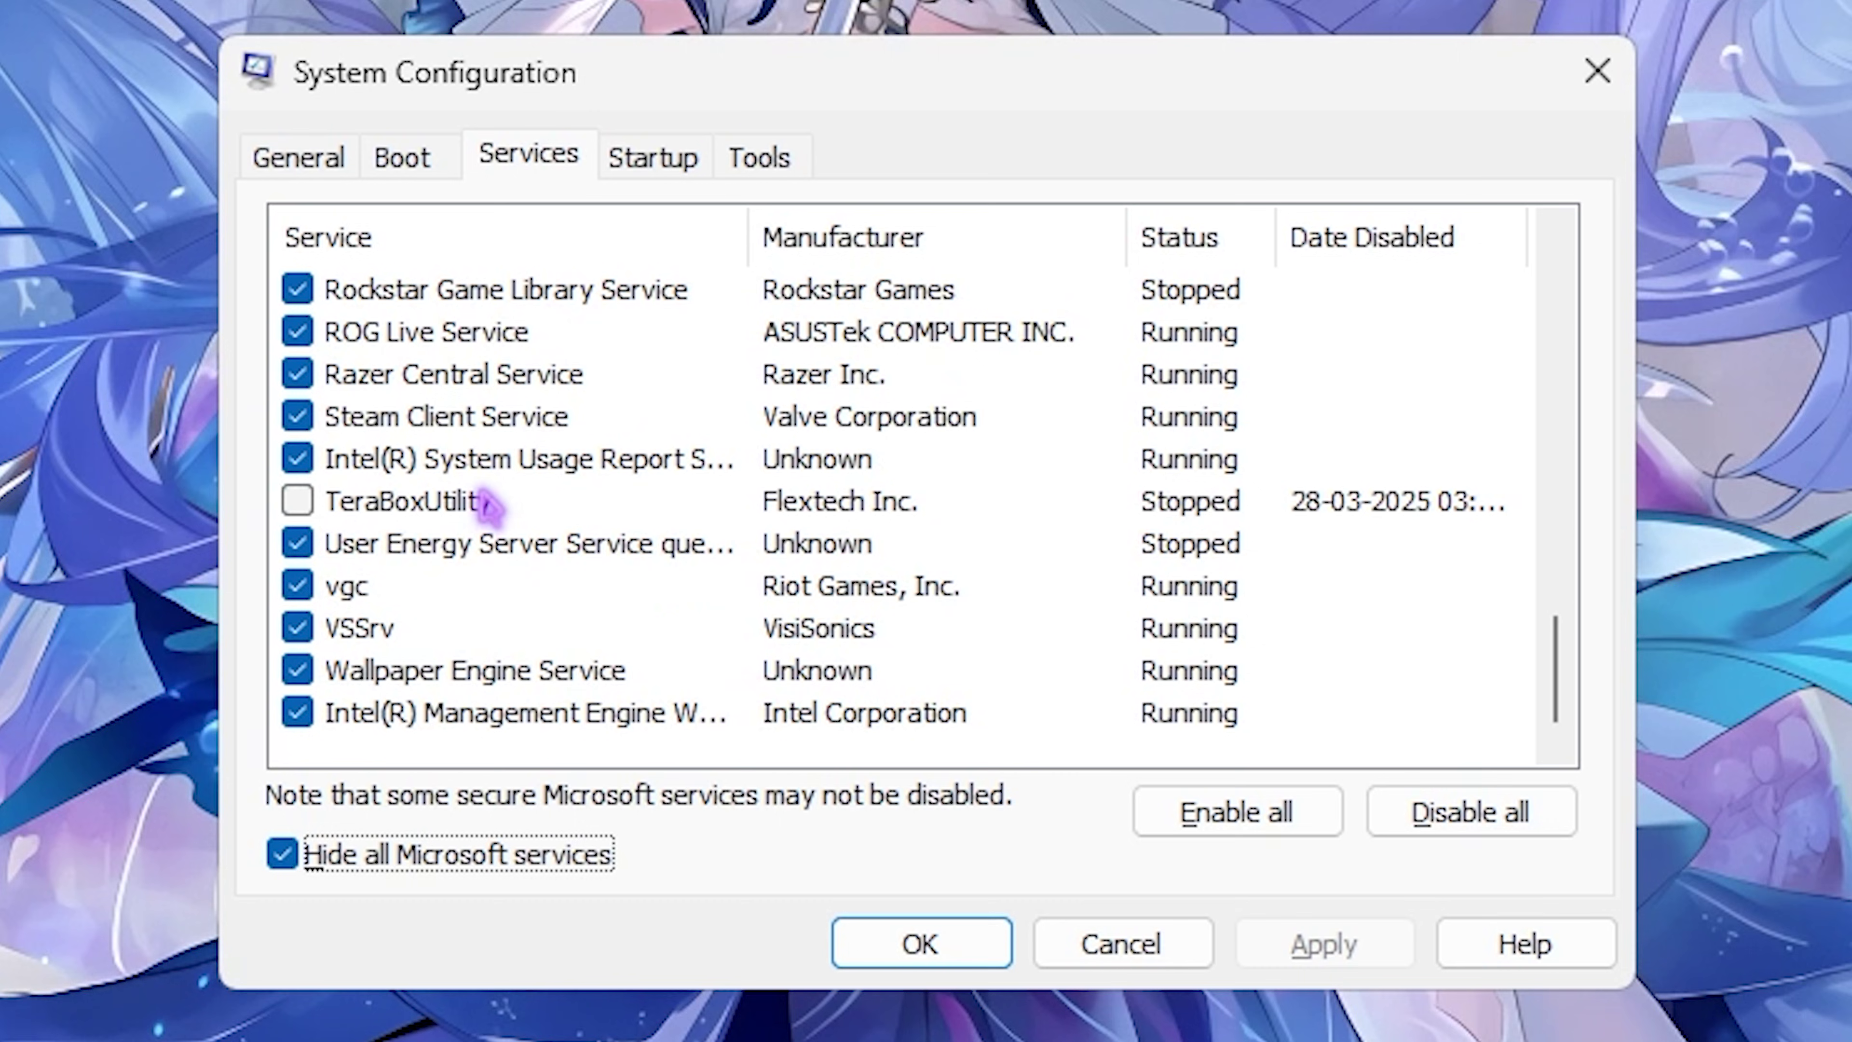
scroll(474, 558, "up", 2)
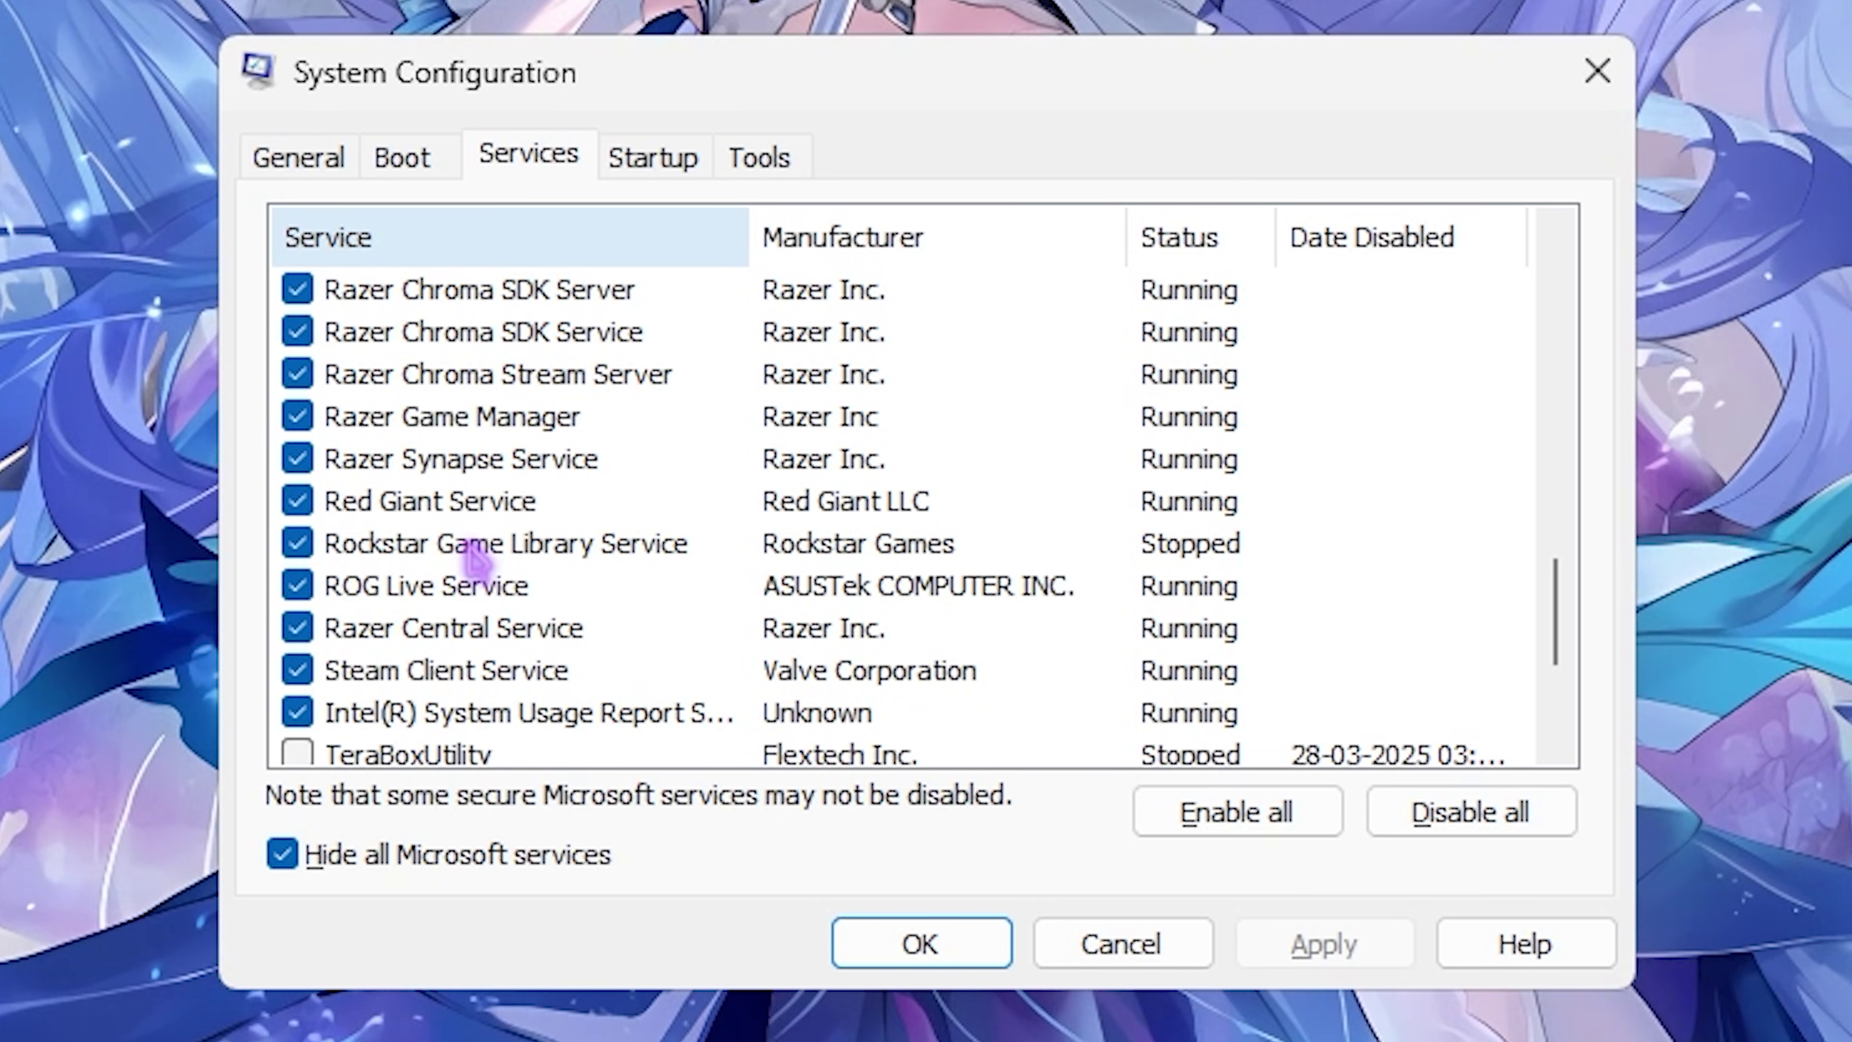
scroll(476, 557, "down", 1)
scroll(475, 558, "up", 7)
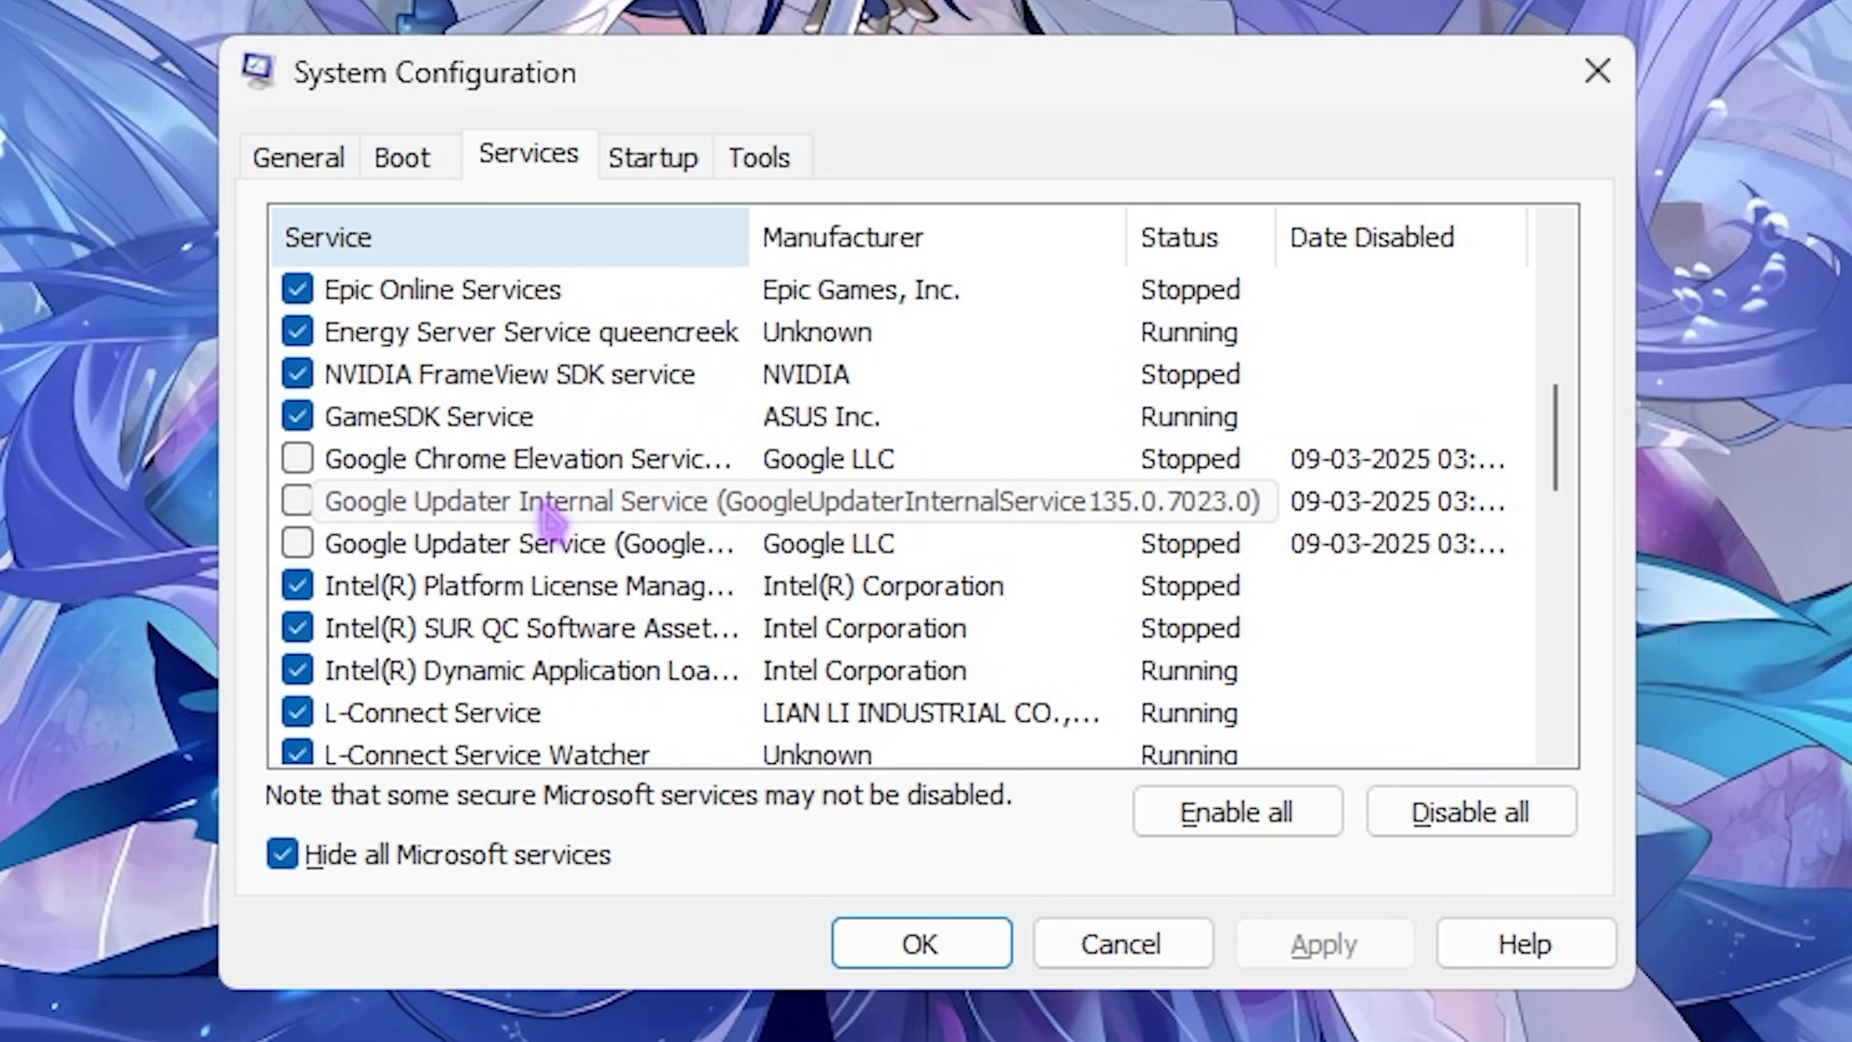
scroll(548, 514, "up", 5)
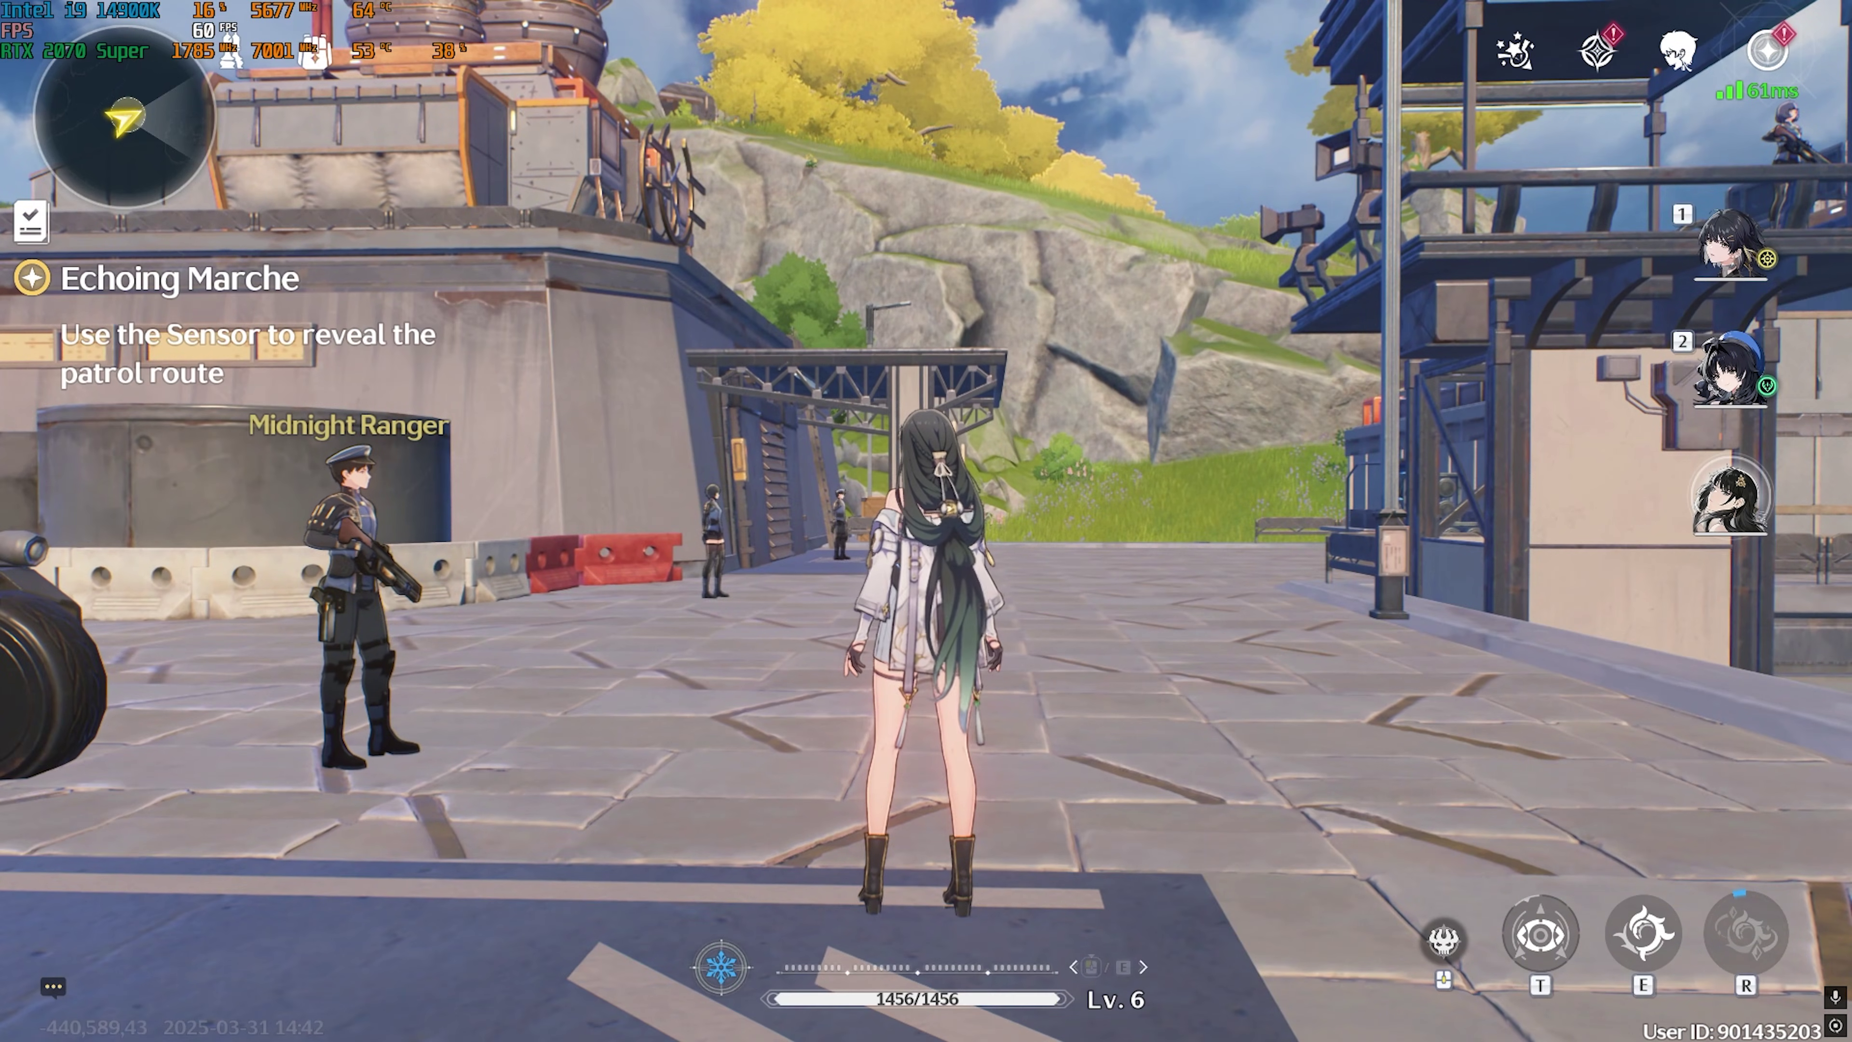
Go to the game's Graphics settings and set Screen Mode to Windowed Mode
key("Escape")
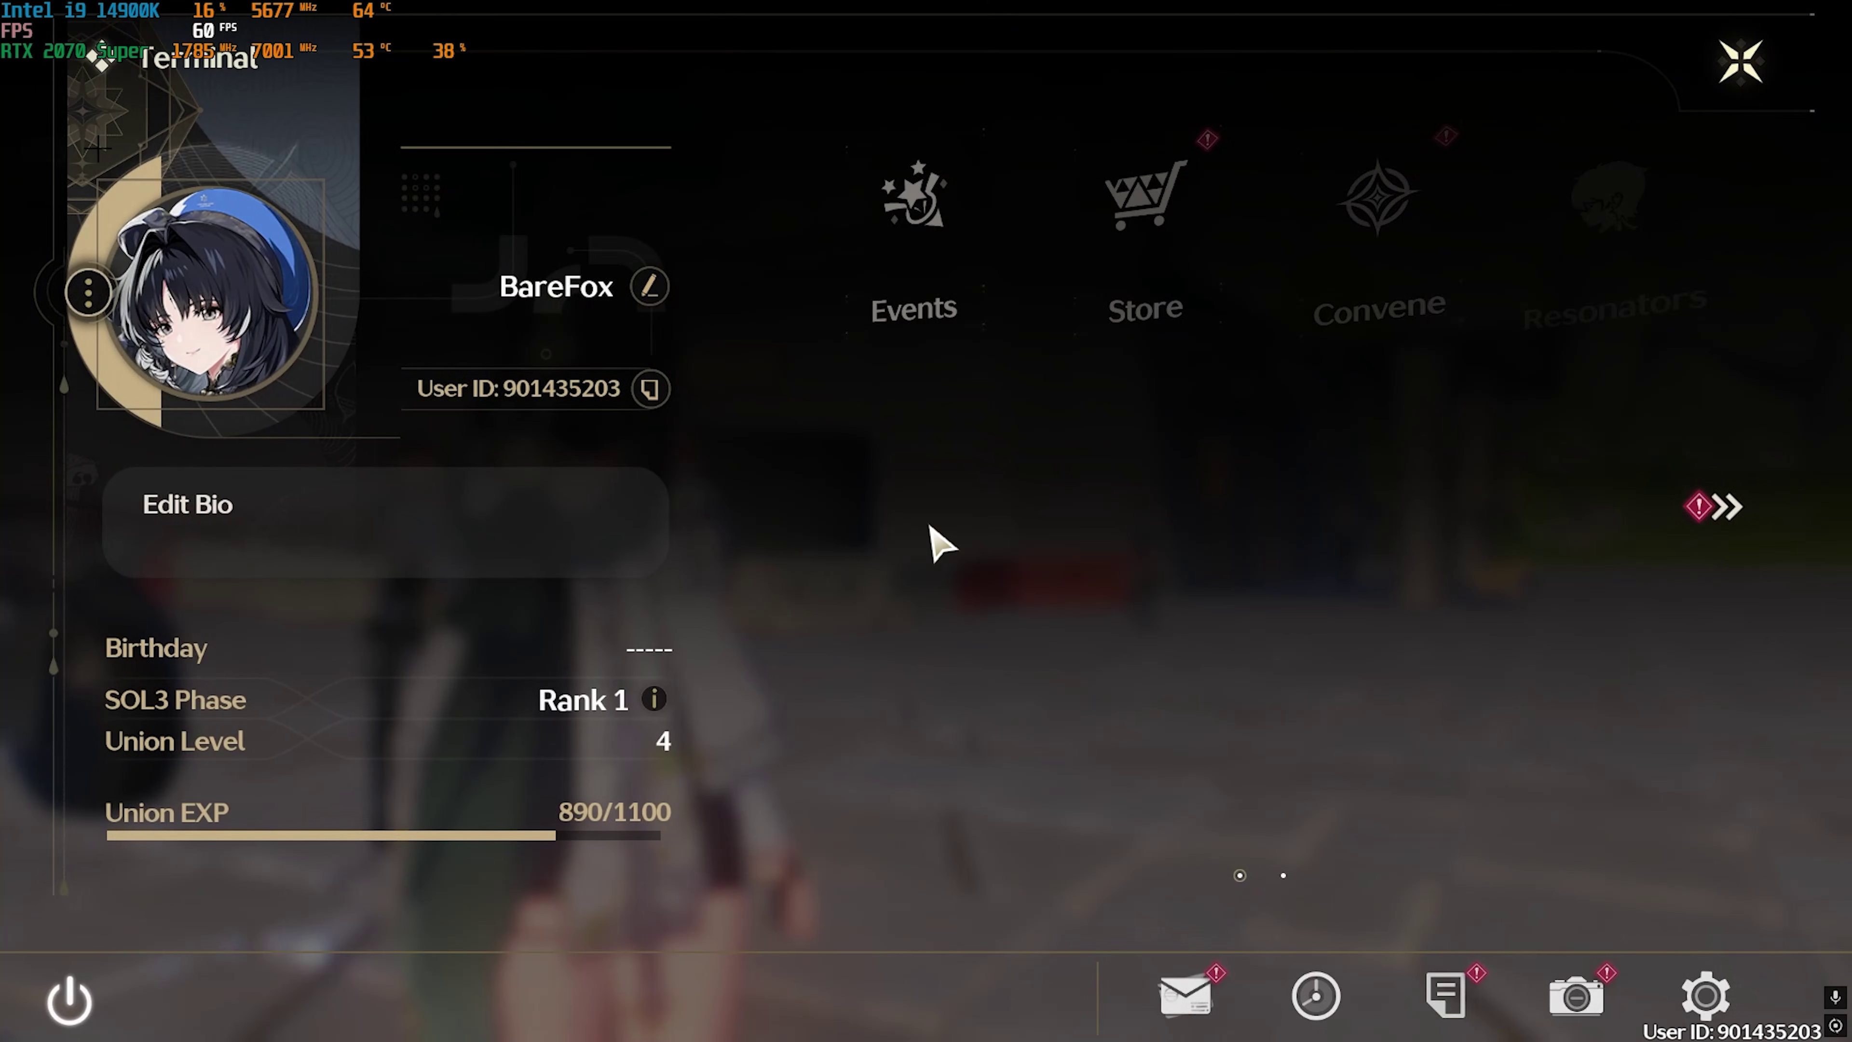
left_click(1703, 995)
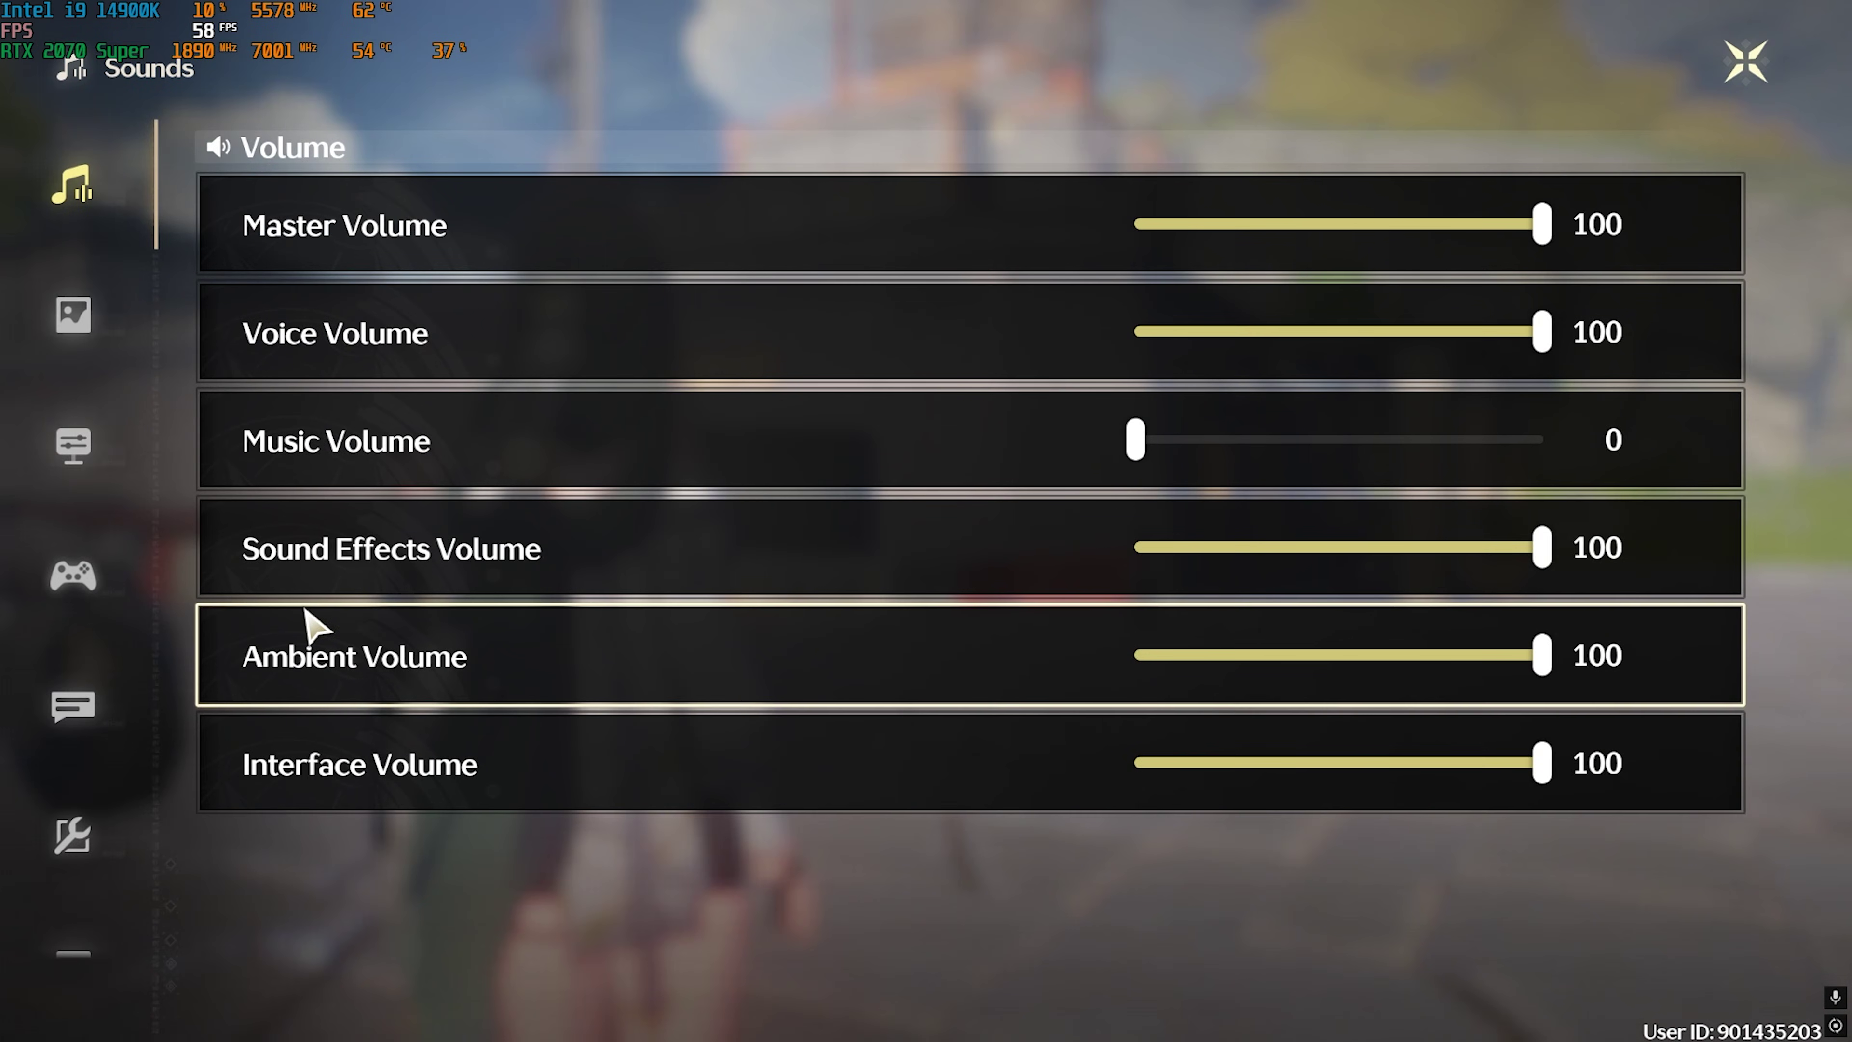
left_click(77, 326)
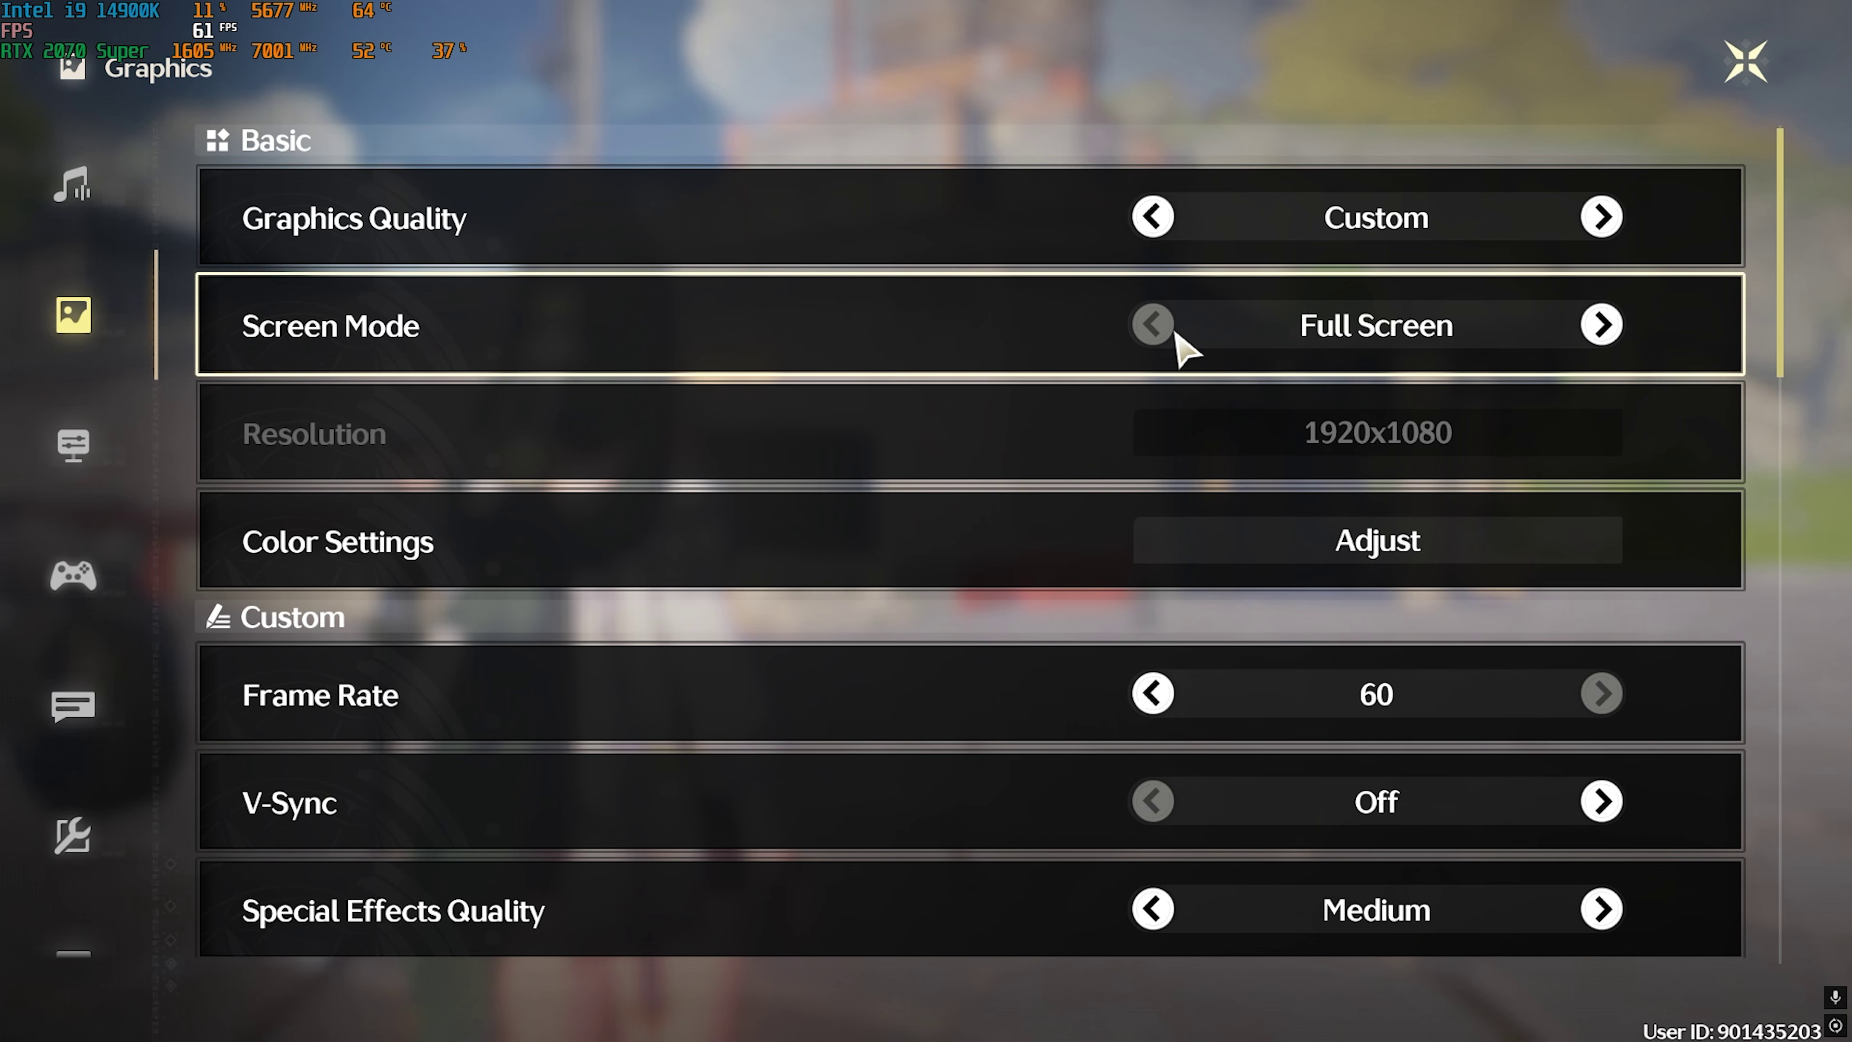
left_click(1604, 329)
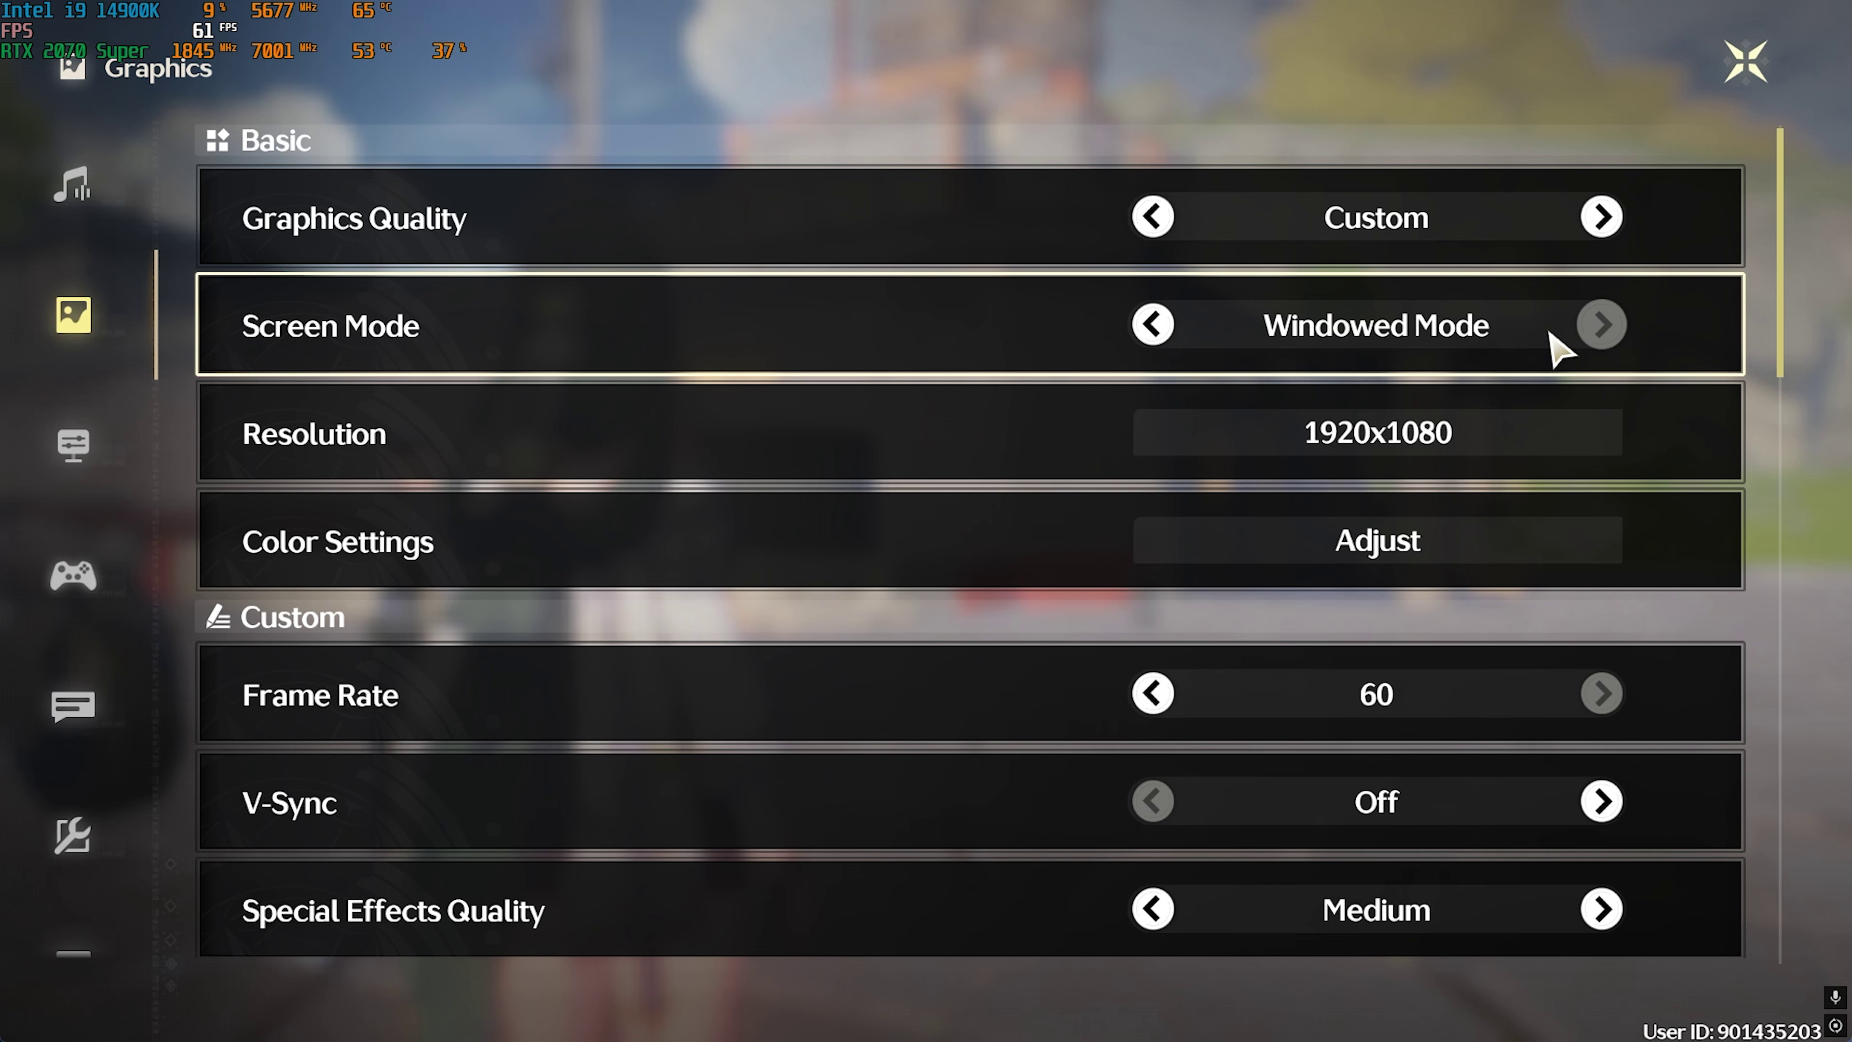
Raise colour saturation from 50 to 60 and confirm the colour settings
left_click(1314, 544)
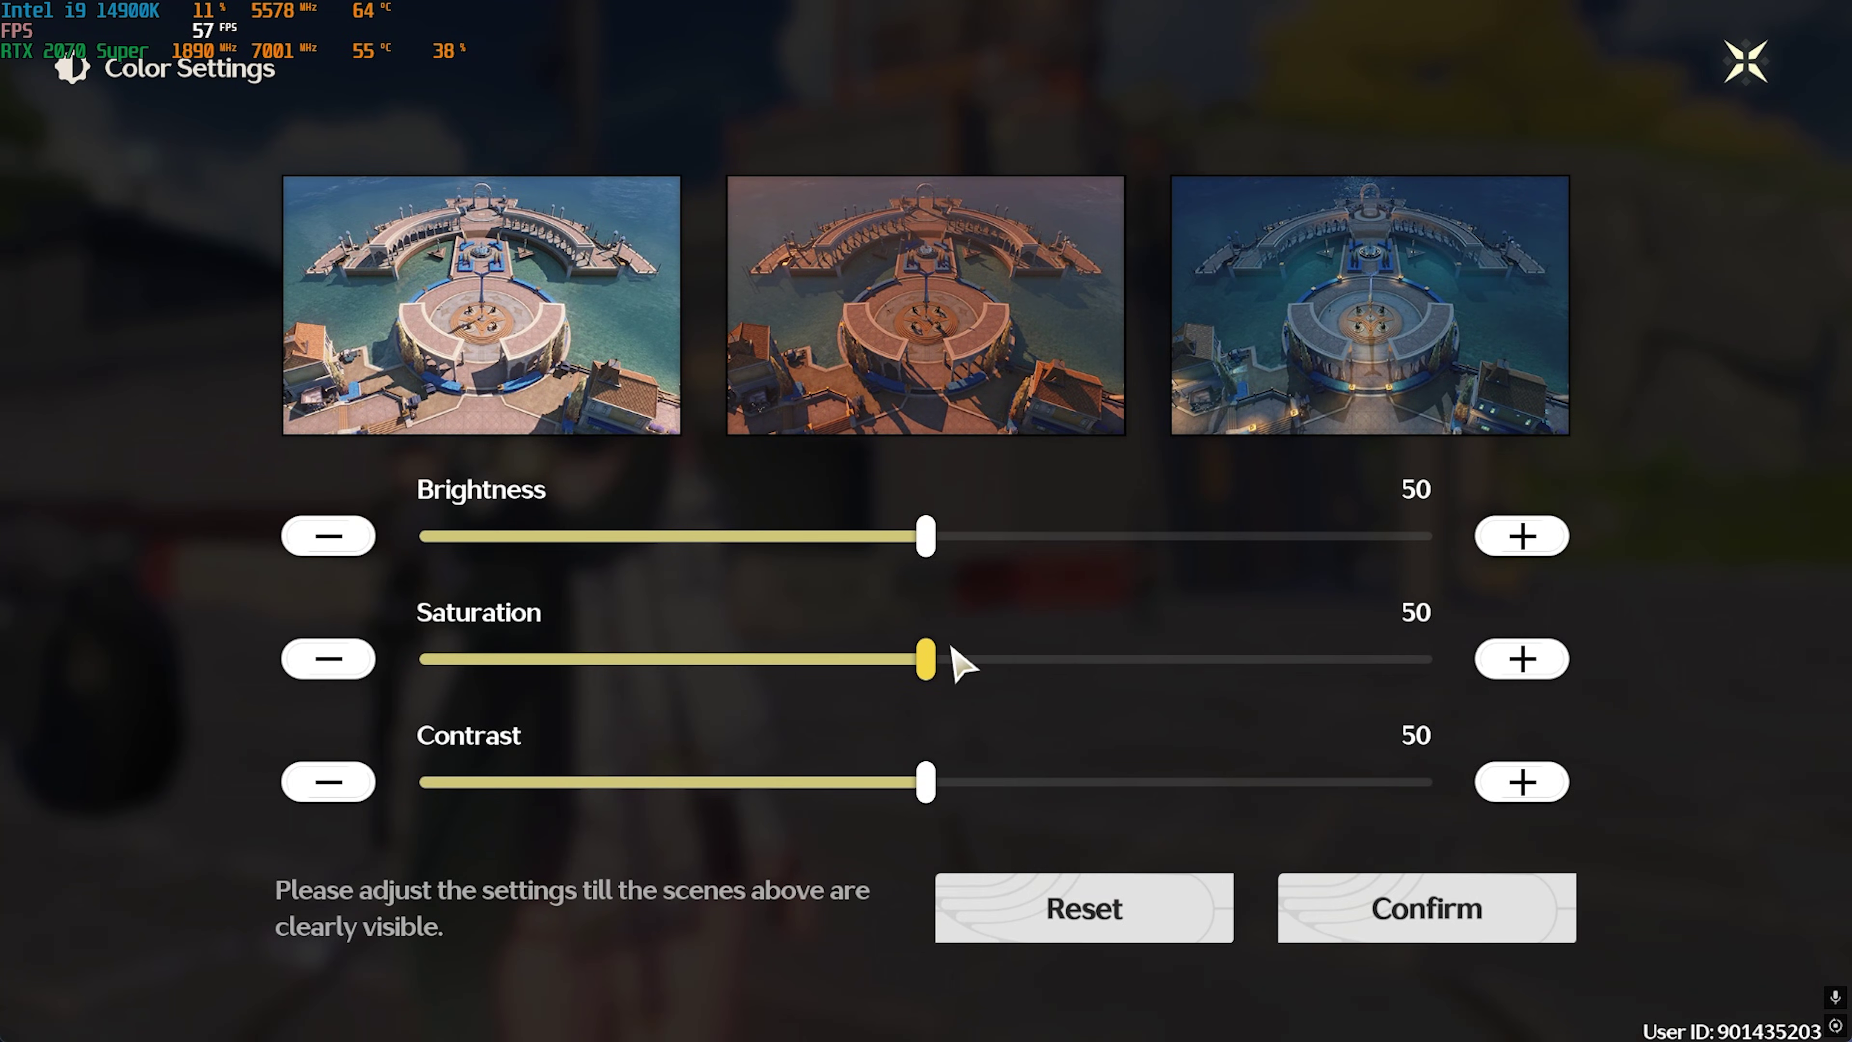
left_click_drag(934, 653, 1052, 639)
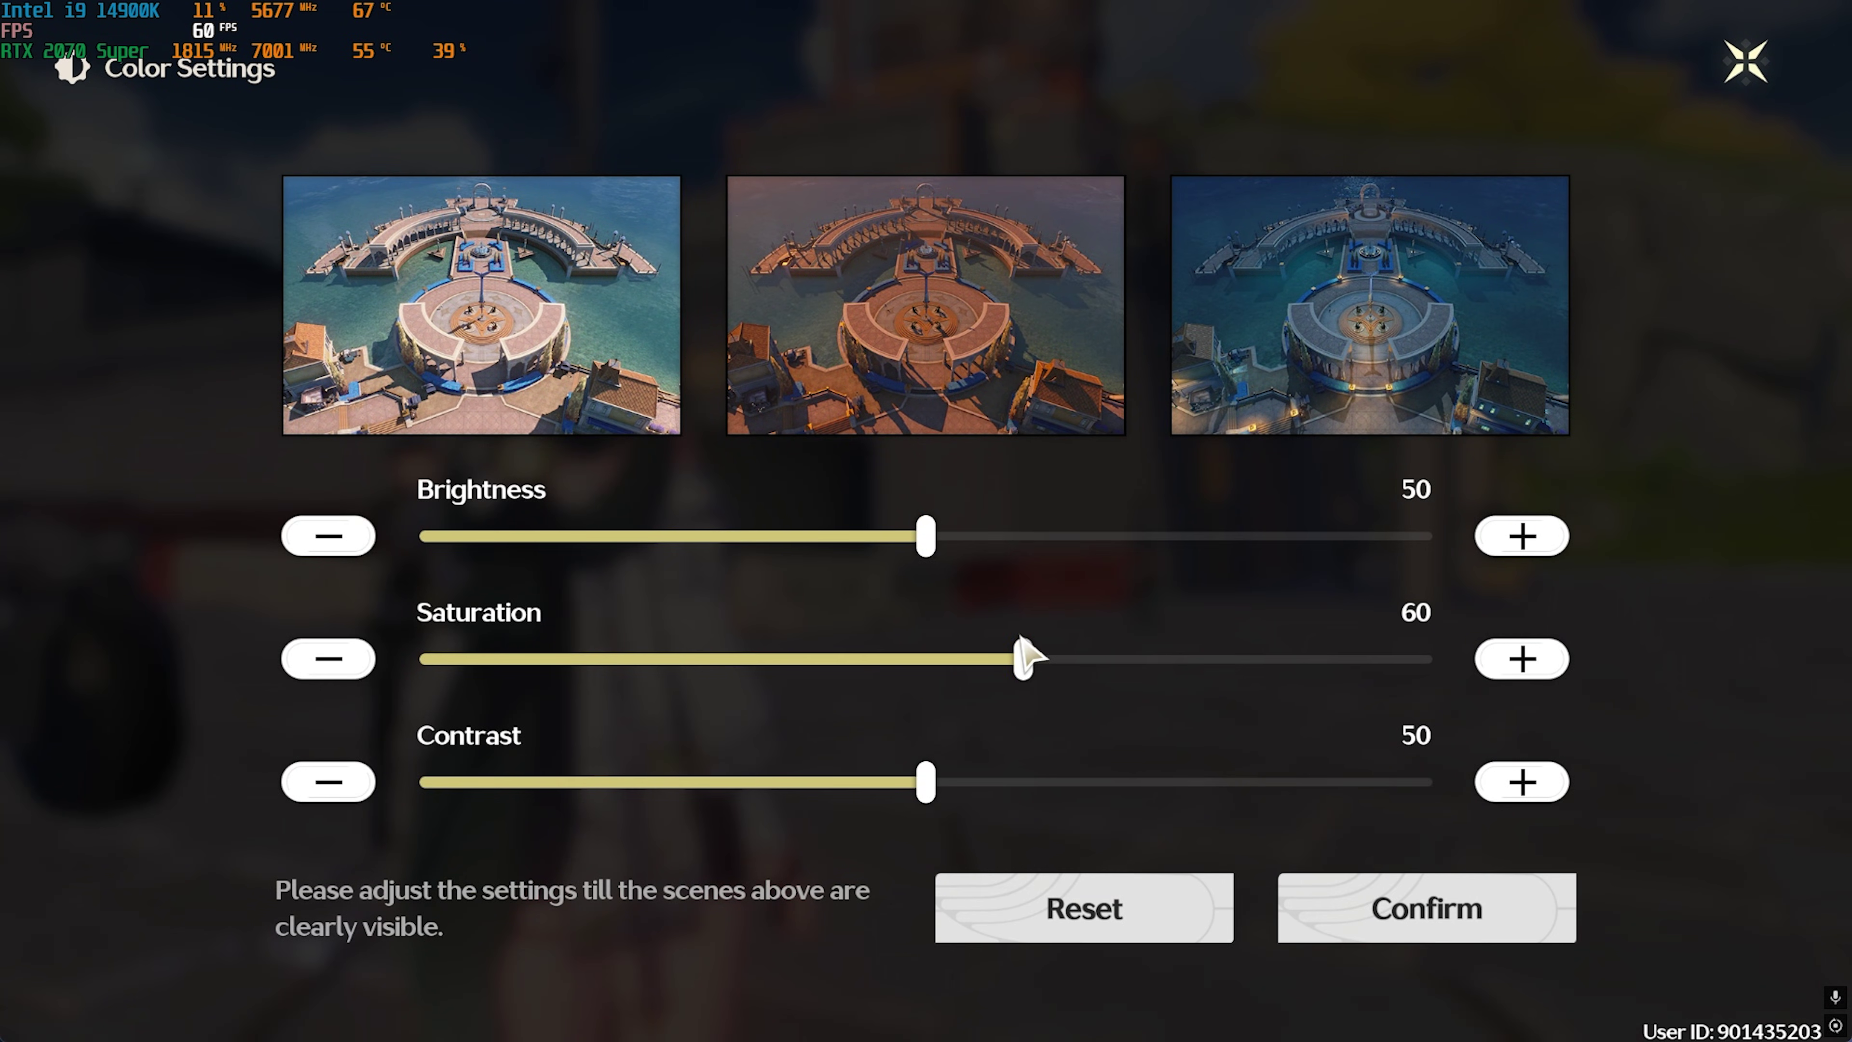
left_click(1426, 908)
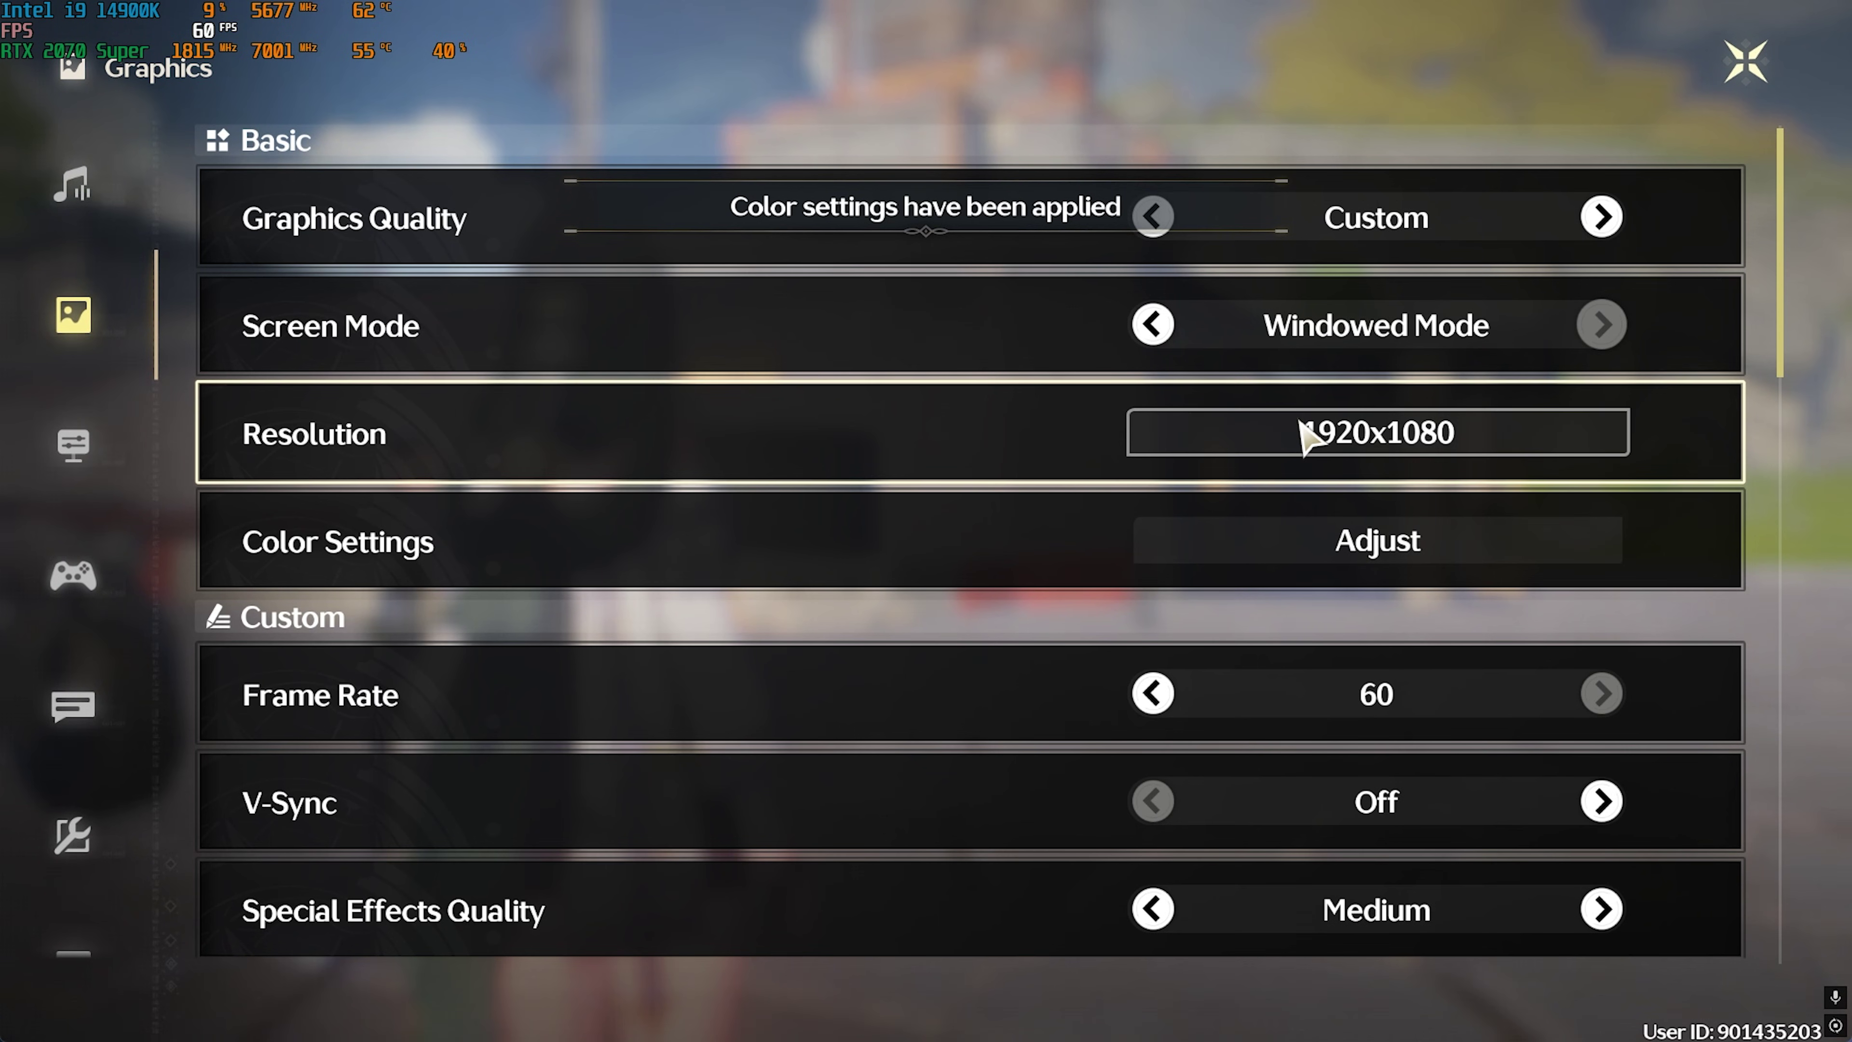
Lower Special Effects Quality from Medium to Low
scroll(1094, 656, "down", 1)
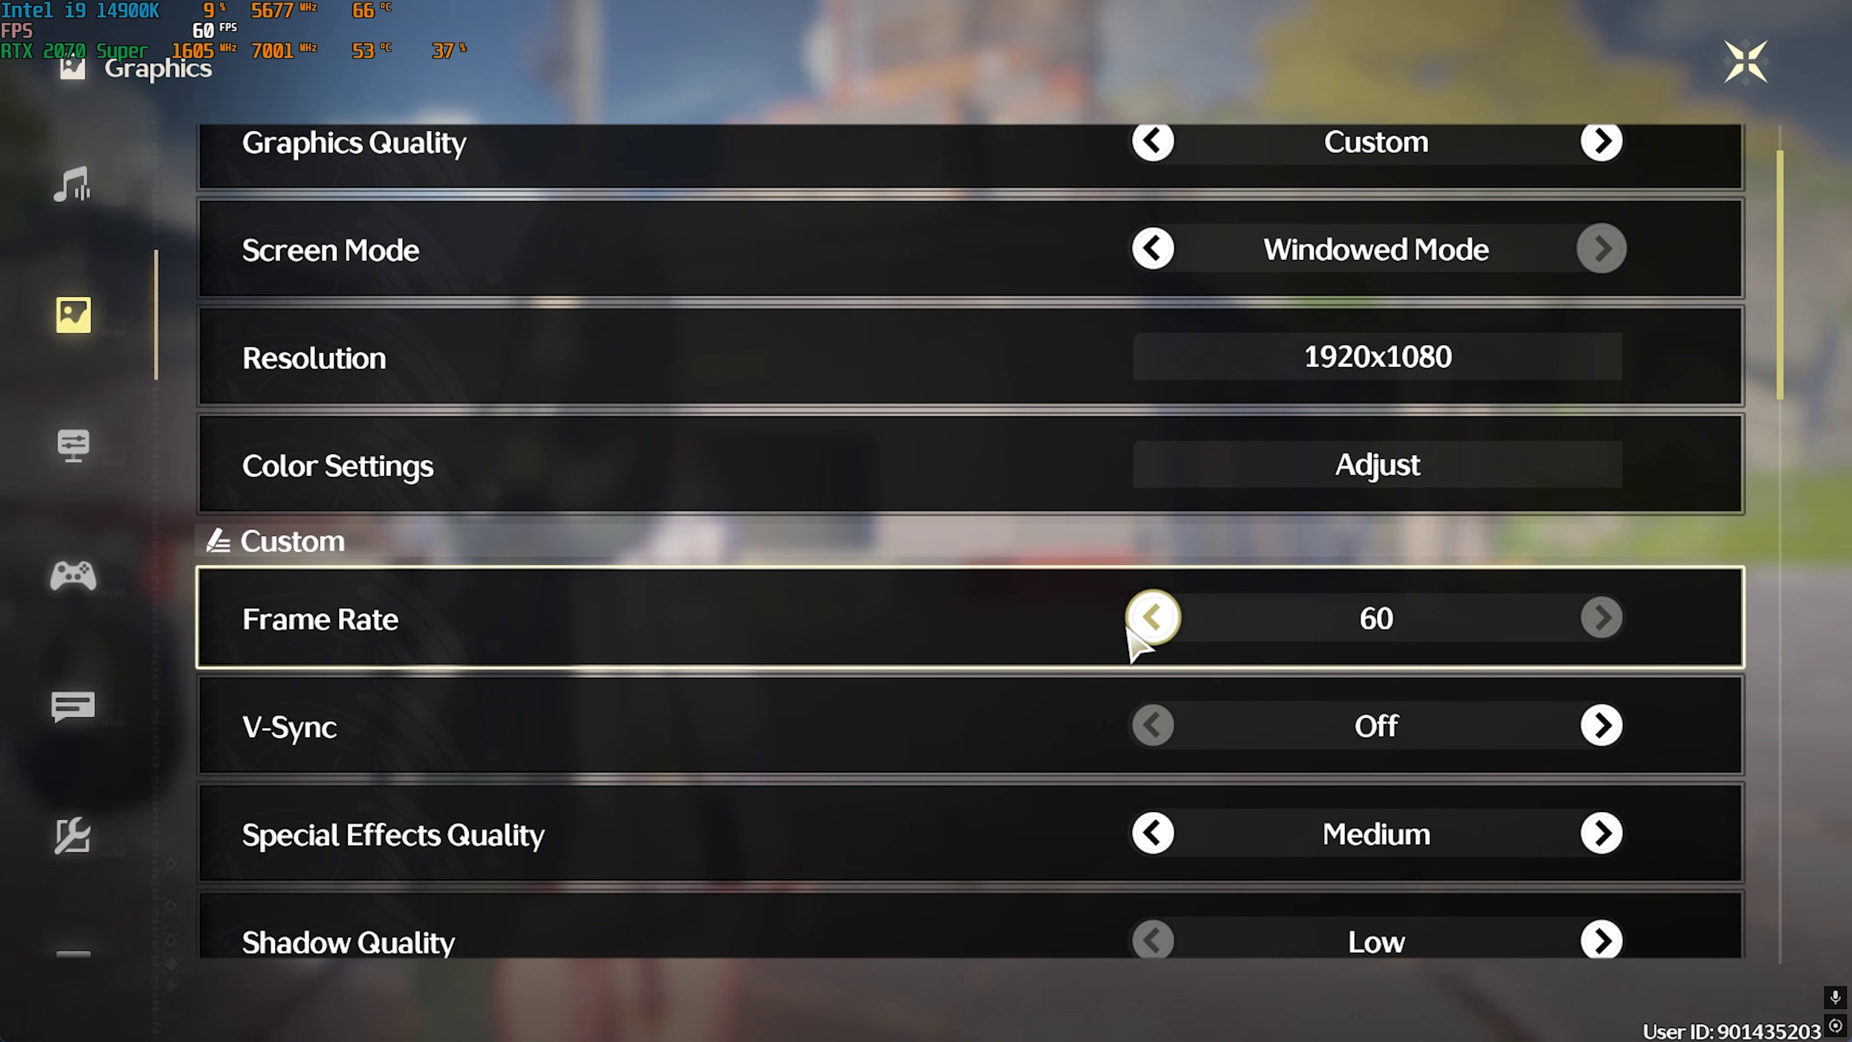
scroll(1129, 635, "down", 3)
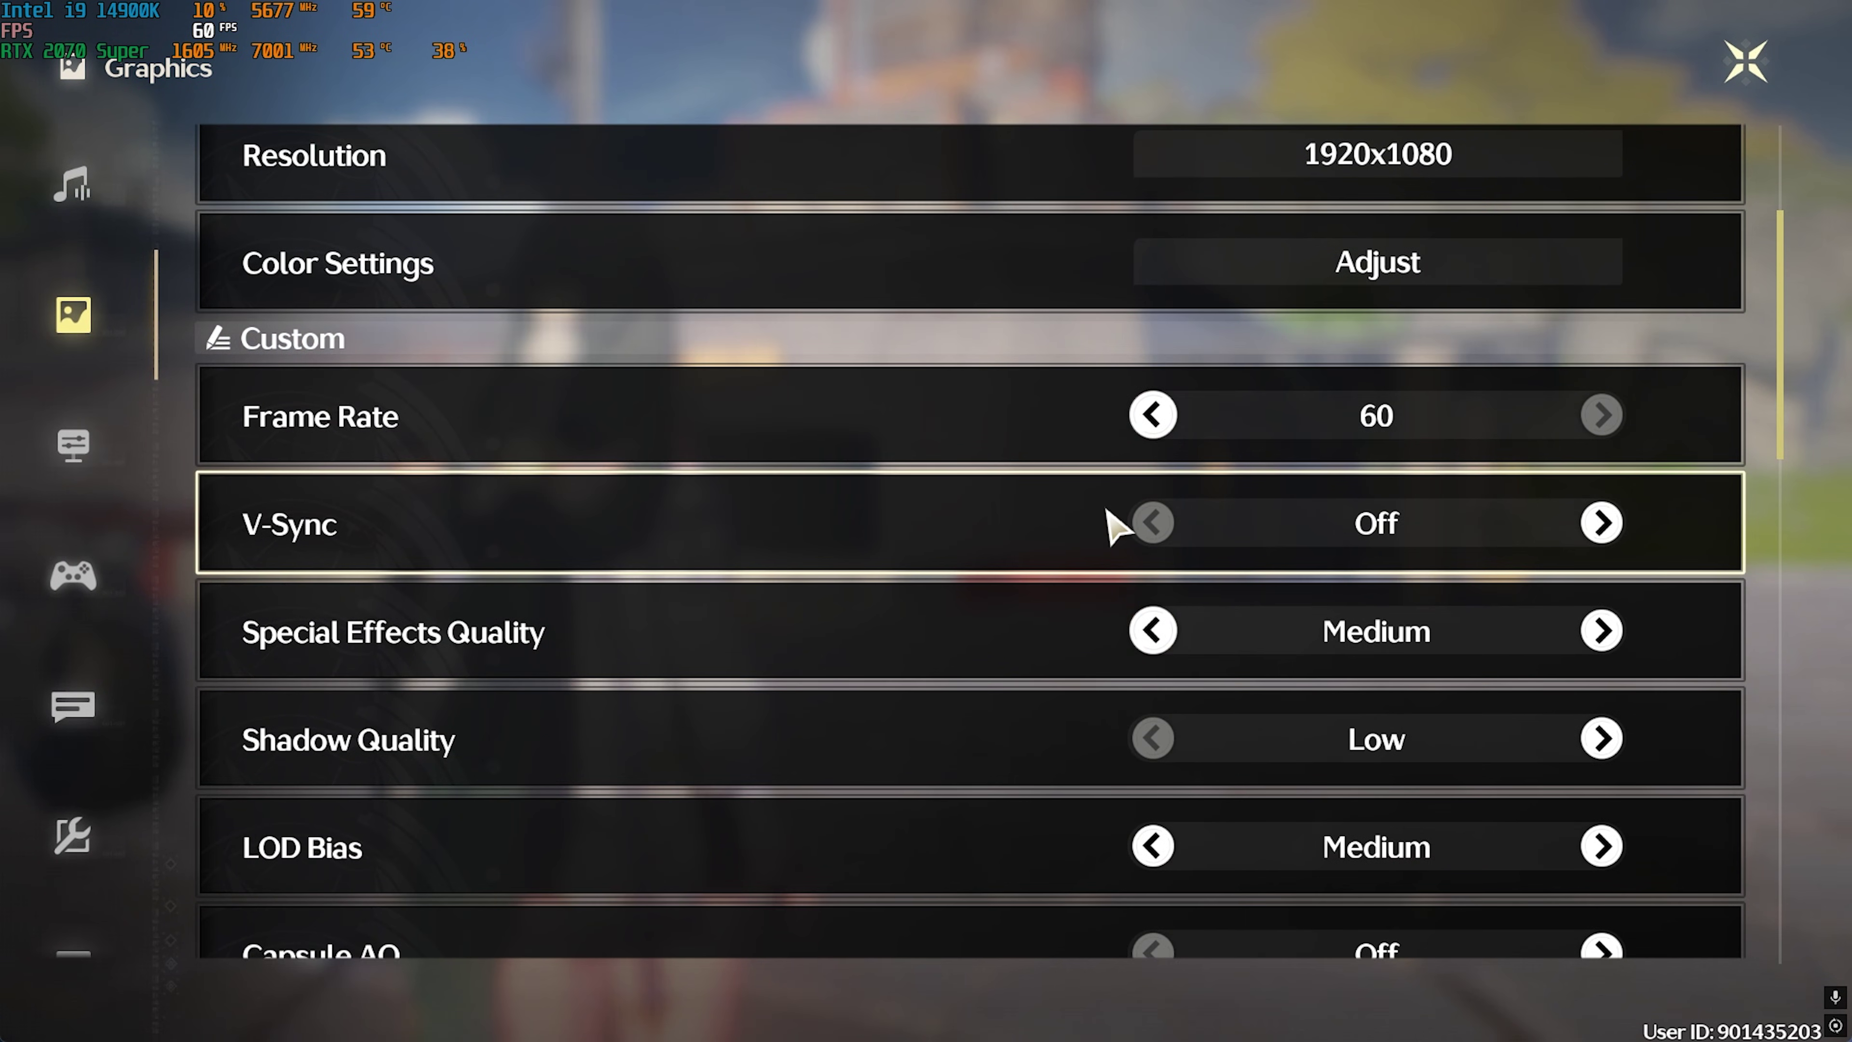
left_click(1154, 630)
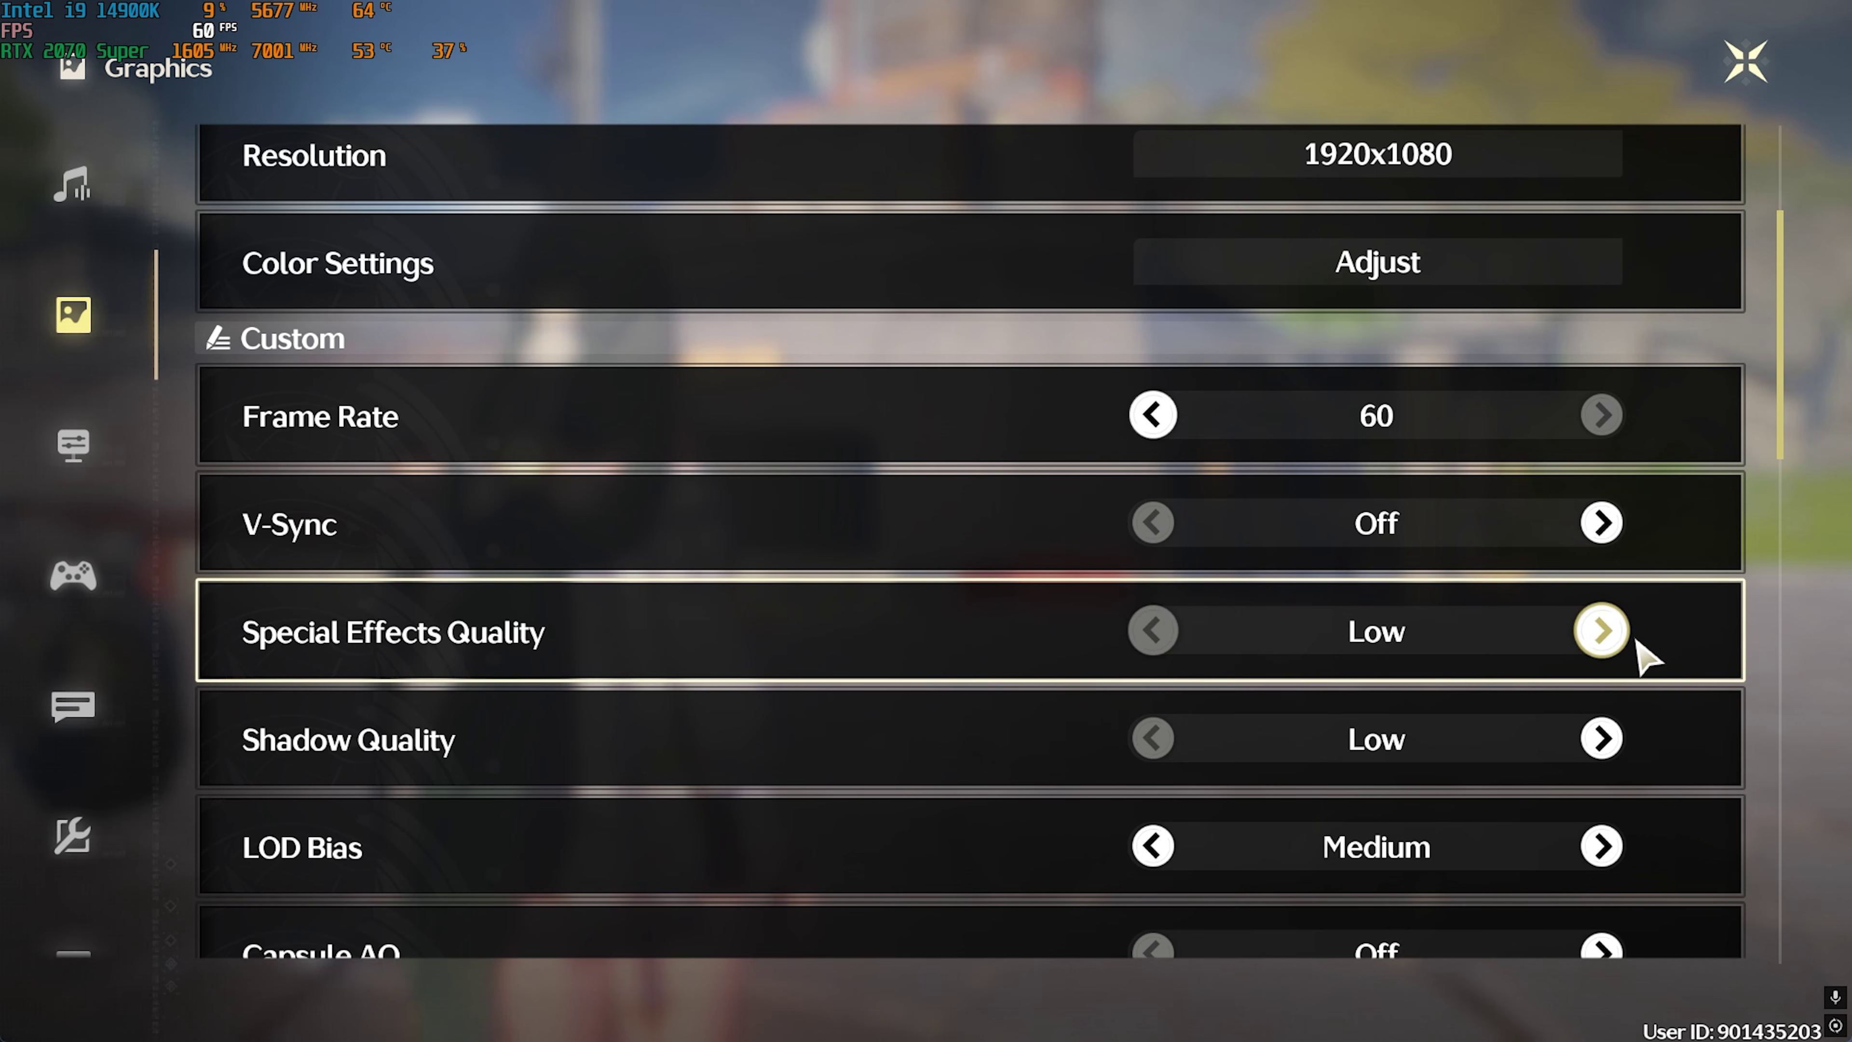
left_click(1602, 632)
left_click(1165, 631)
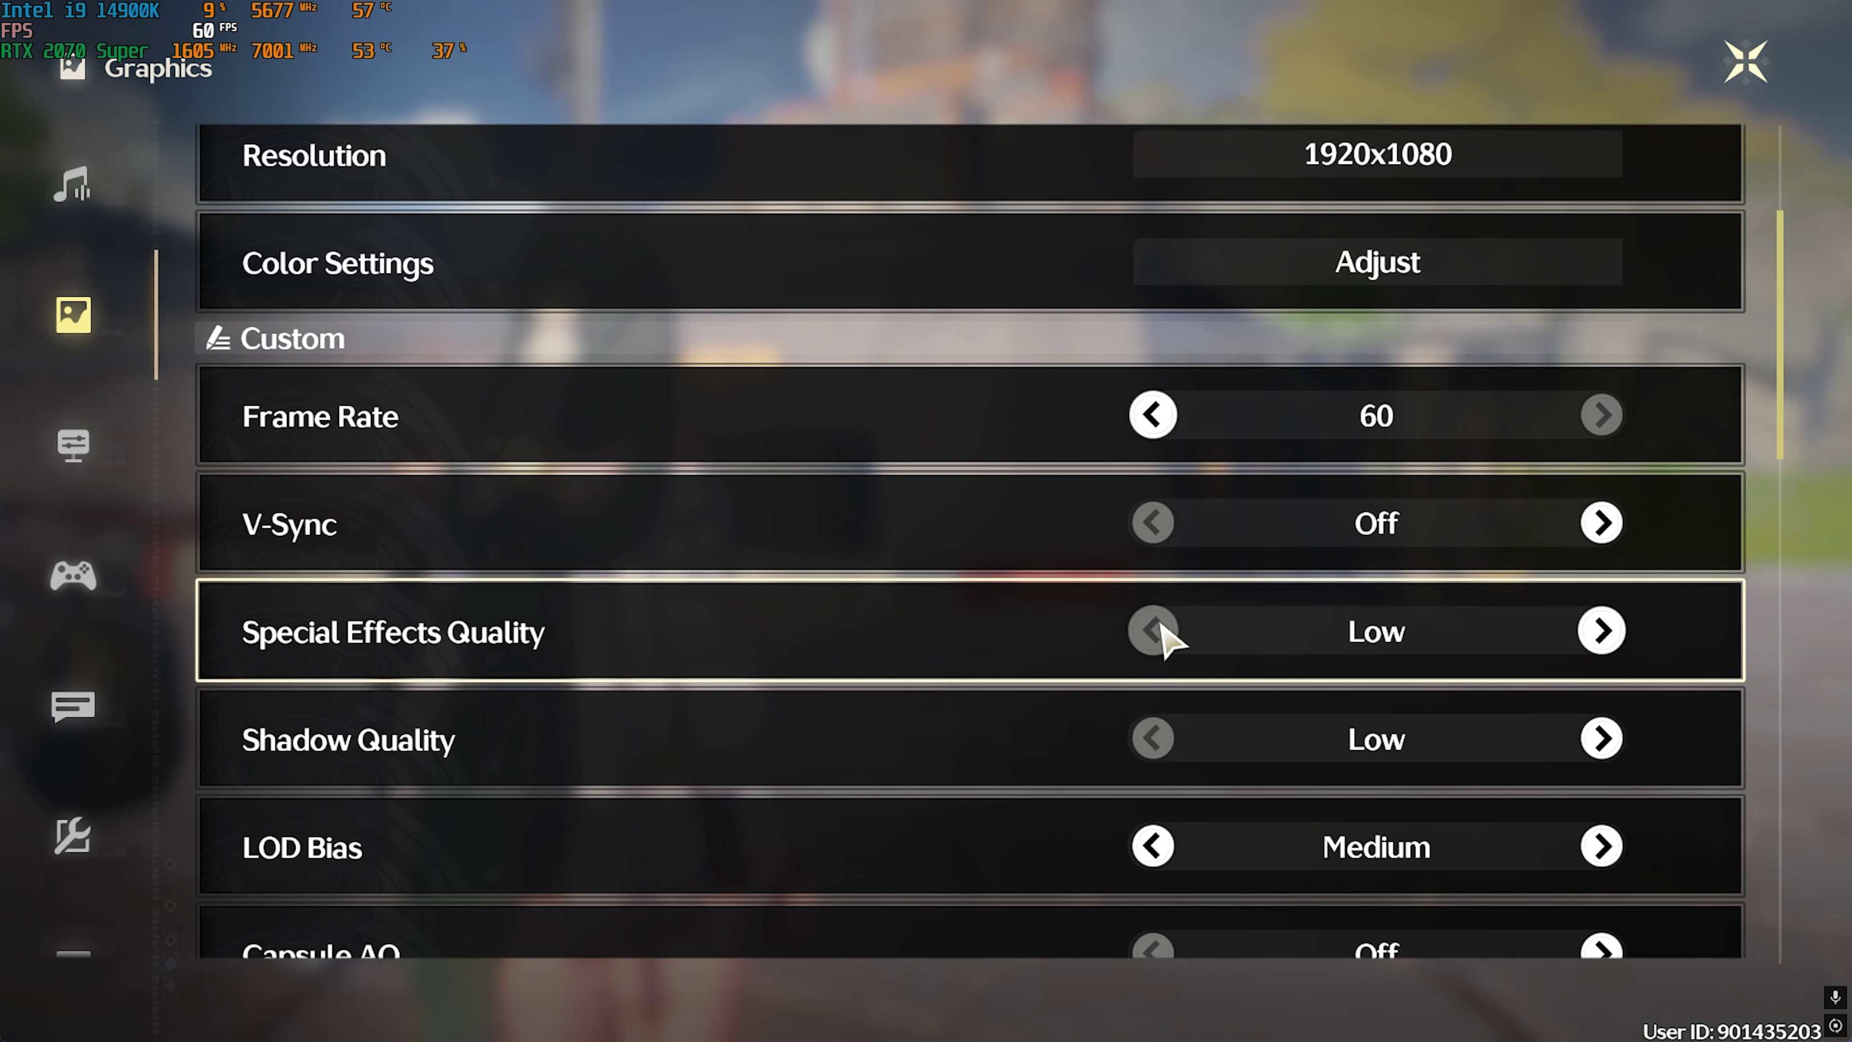
Scroll through the remaining Custom graphics options down to DLSS, Super Resolution and Sharpening
scroll(1165, 634, "down", 1)
scroll(1163, 638, "down", 1)
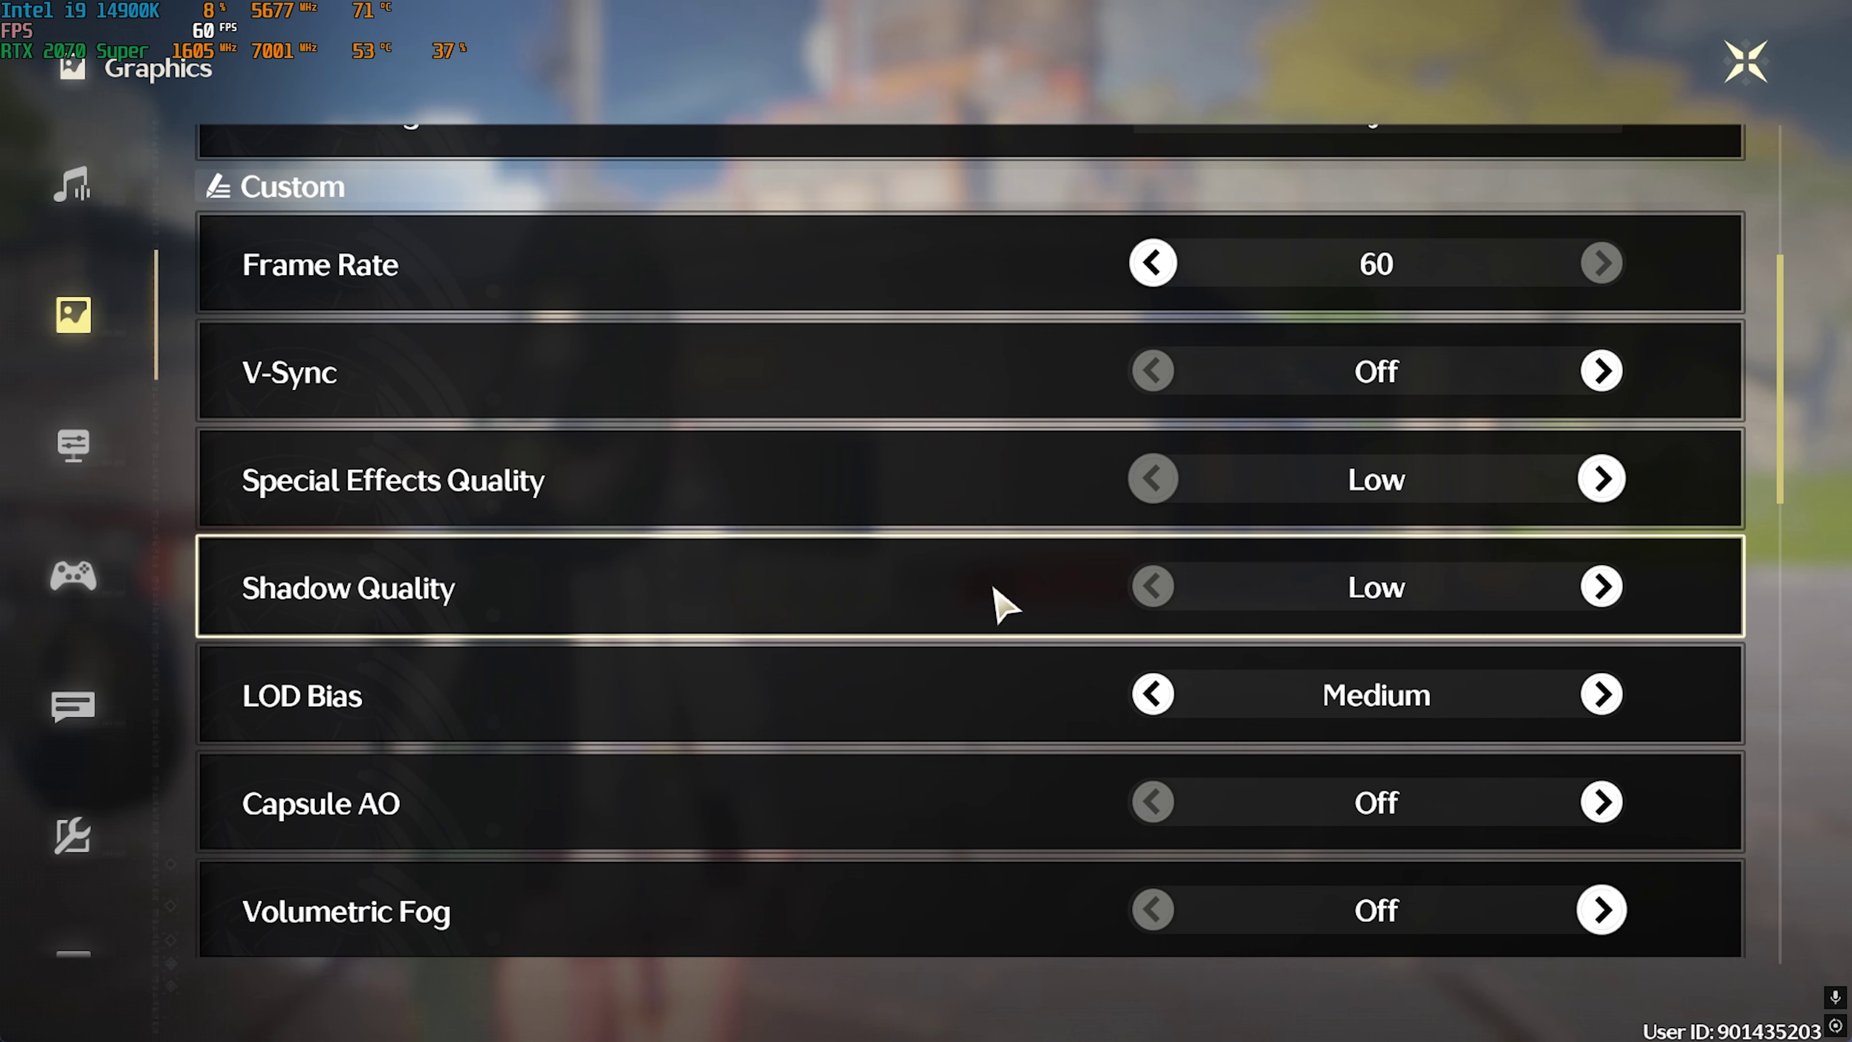
scroll(736, 712, "down", 2)
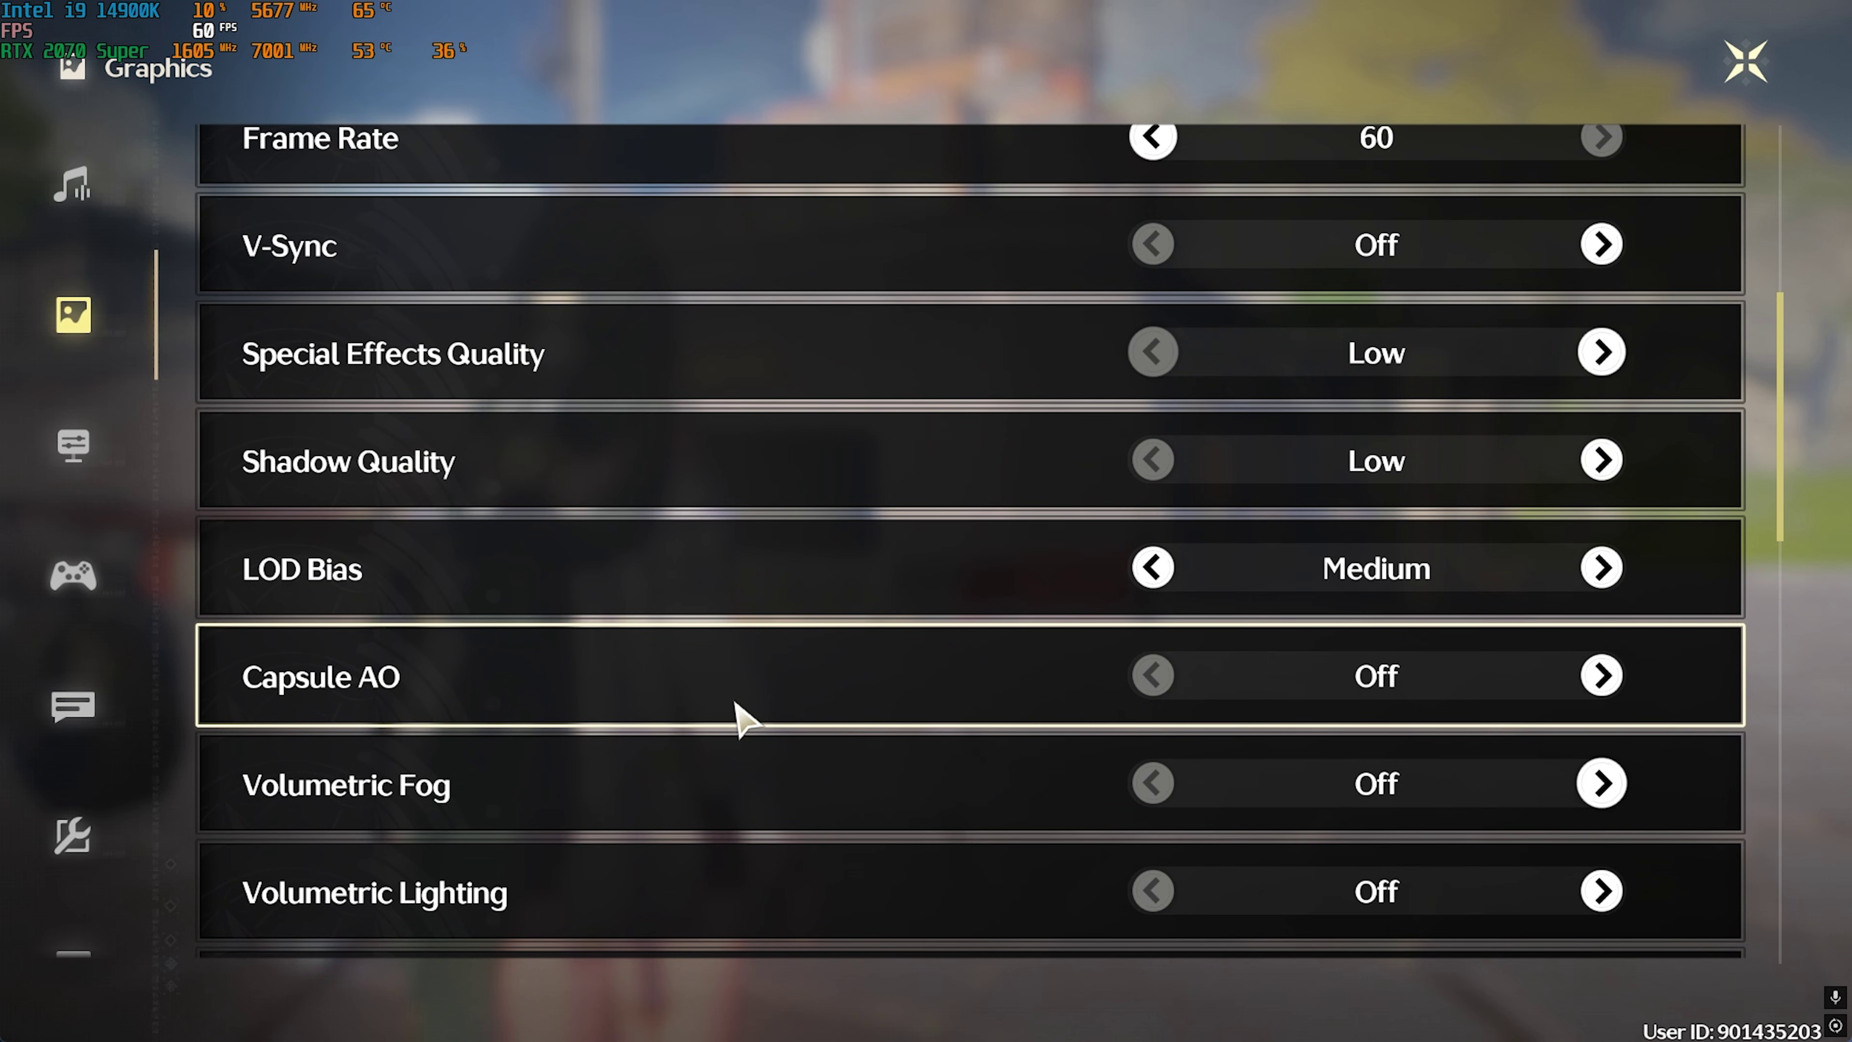
scroll(939, 683, "down", 1)
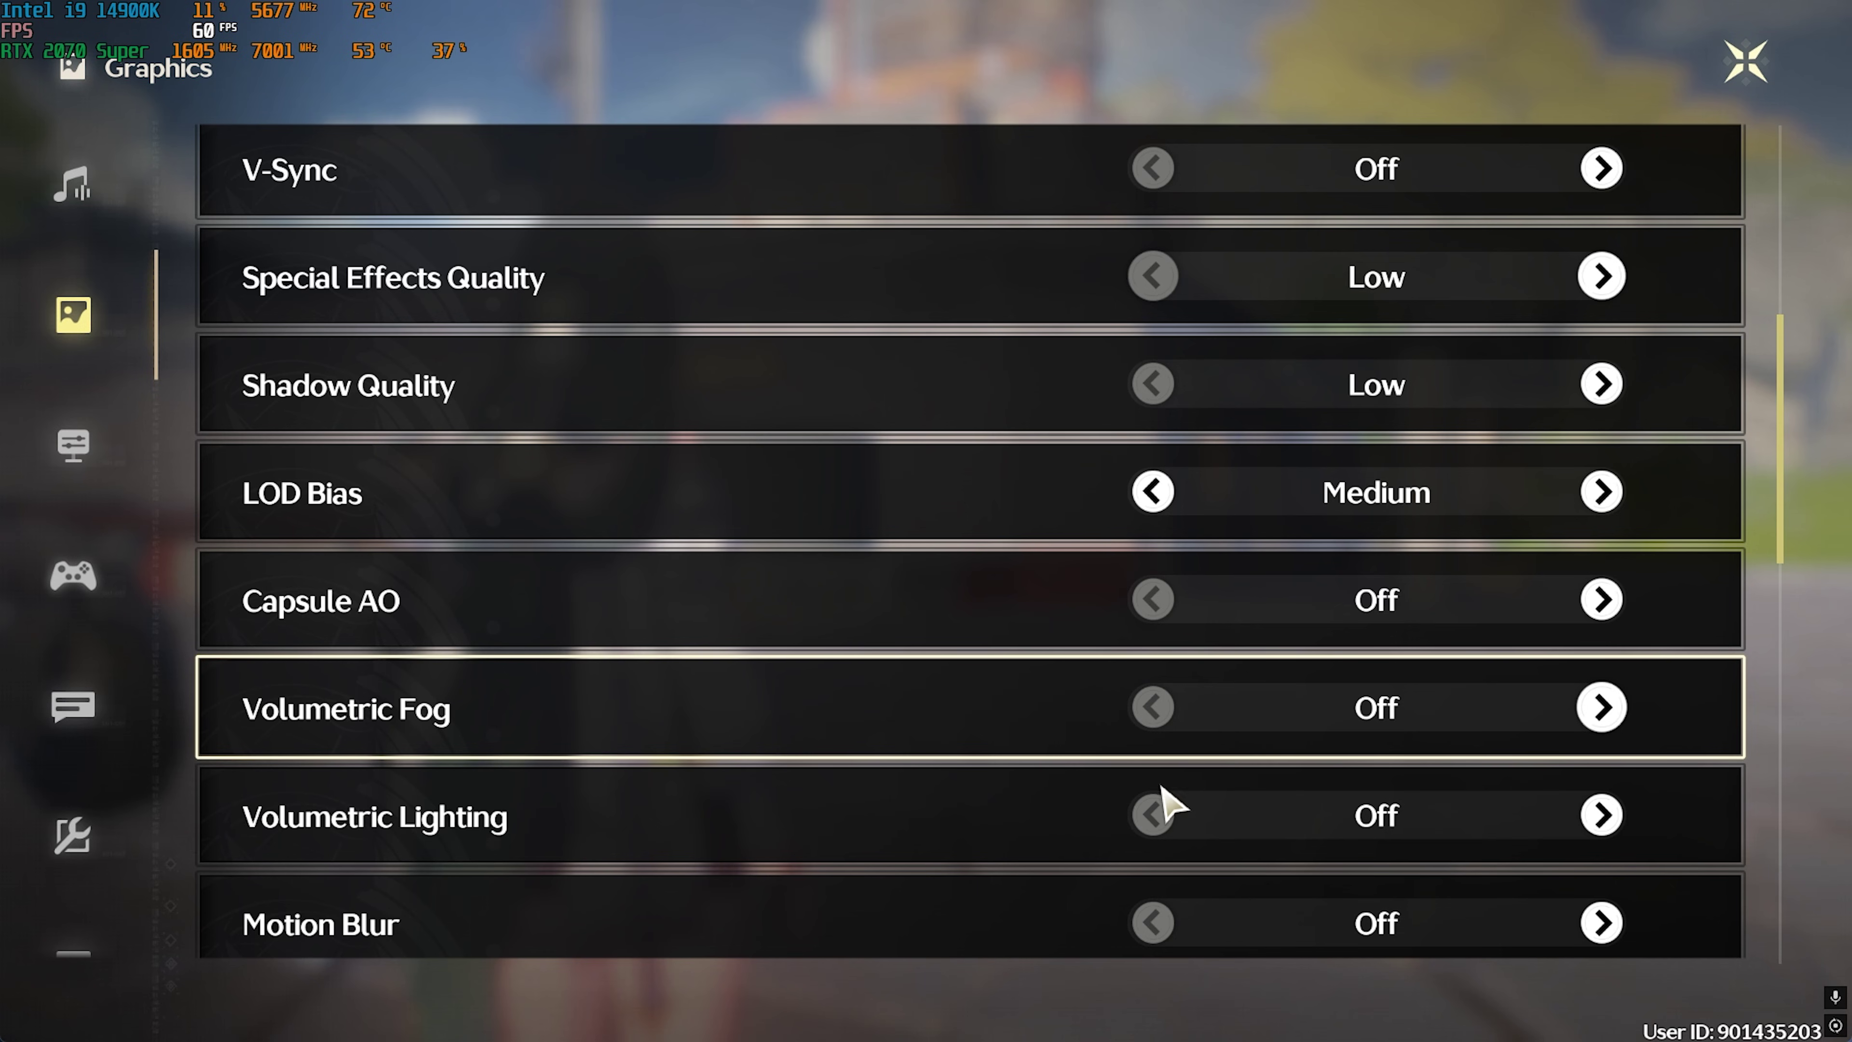
scroll(1159, 817, "down", 3)
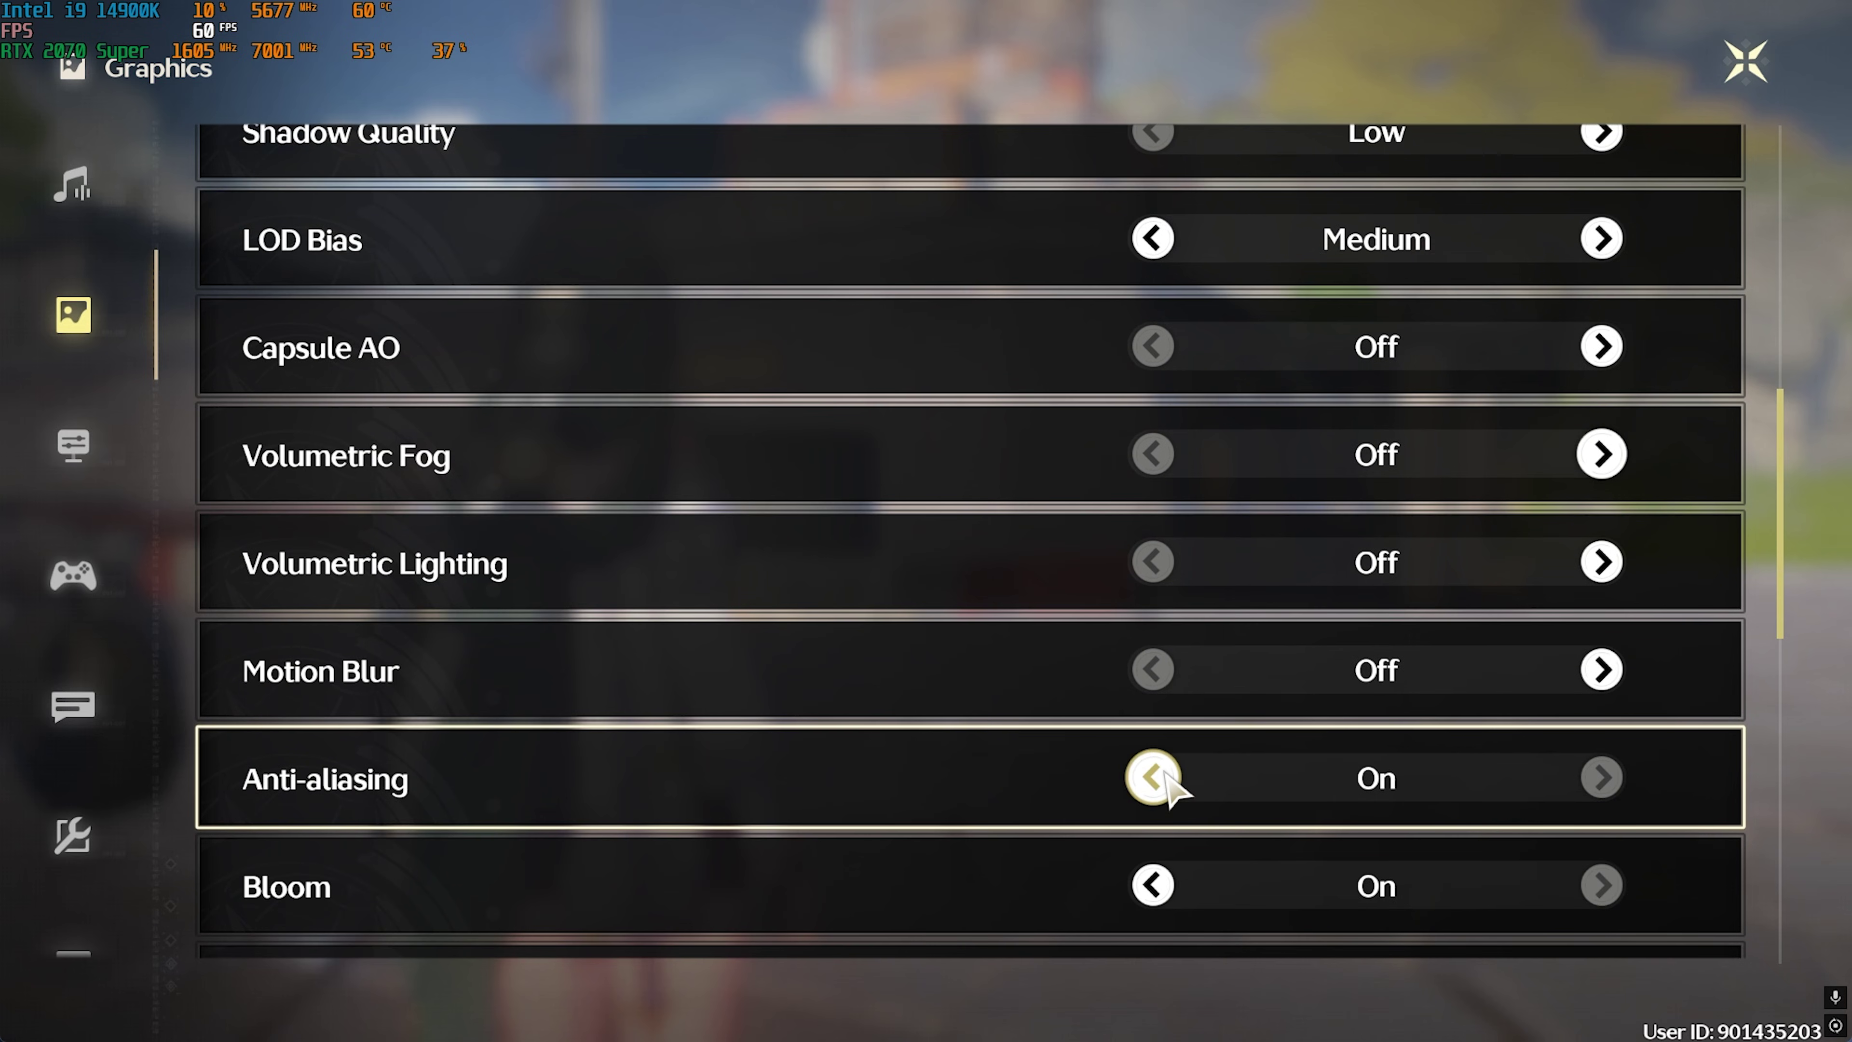
scroll(1167, 777, "down", 1)
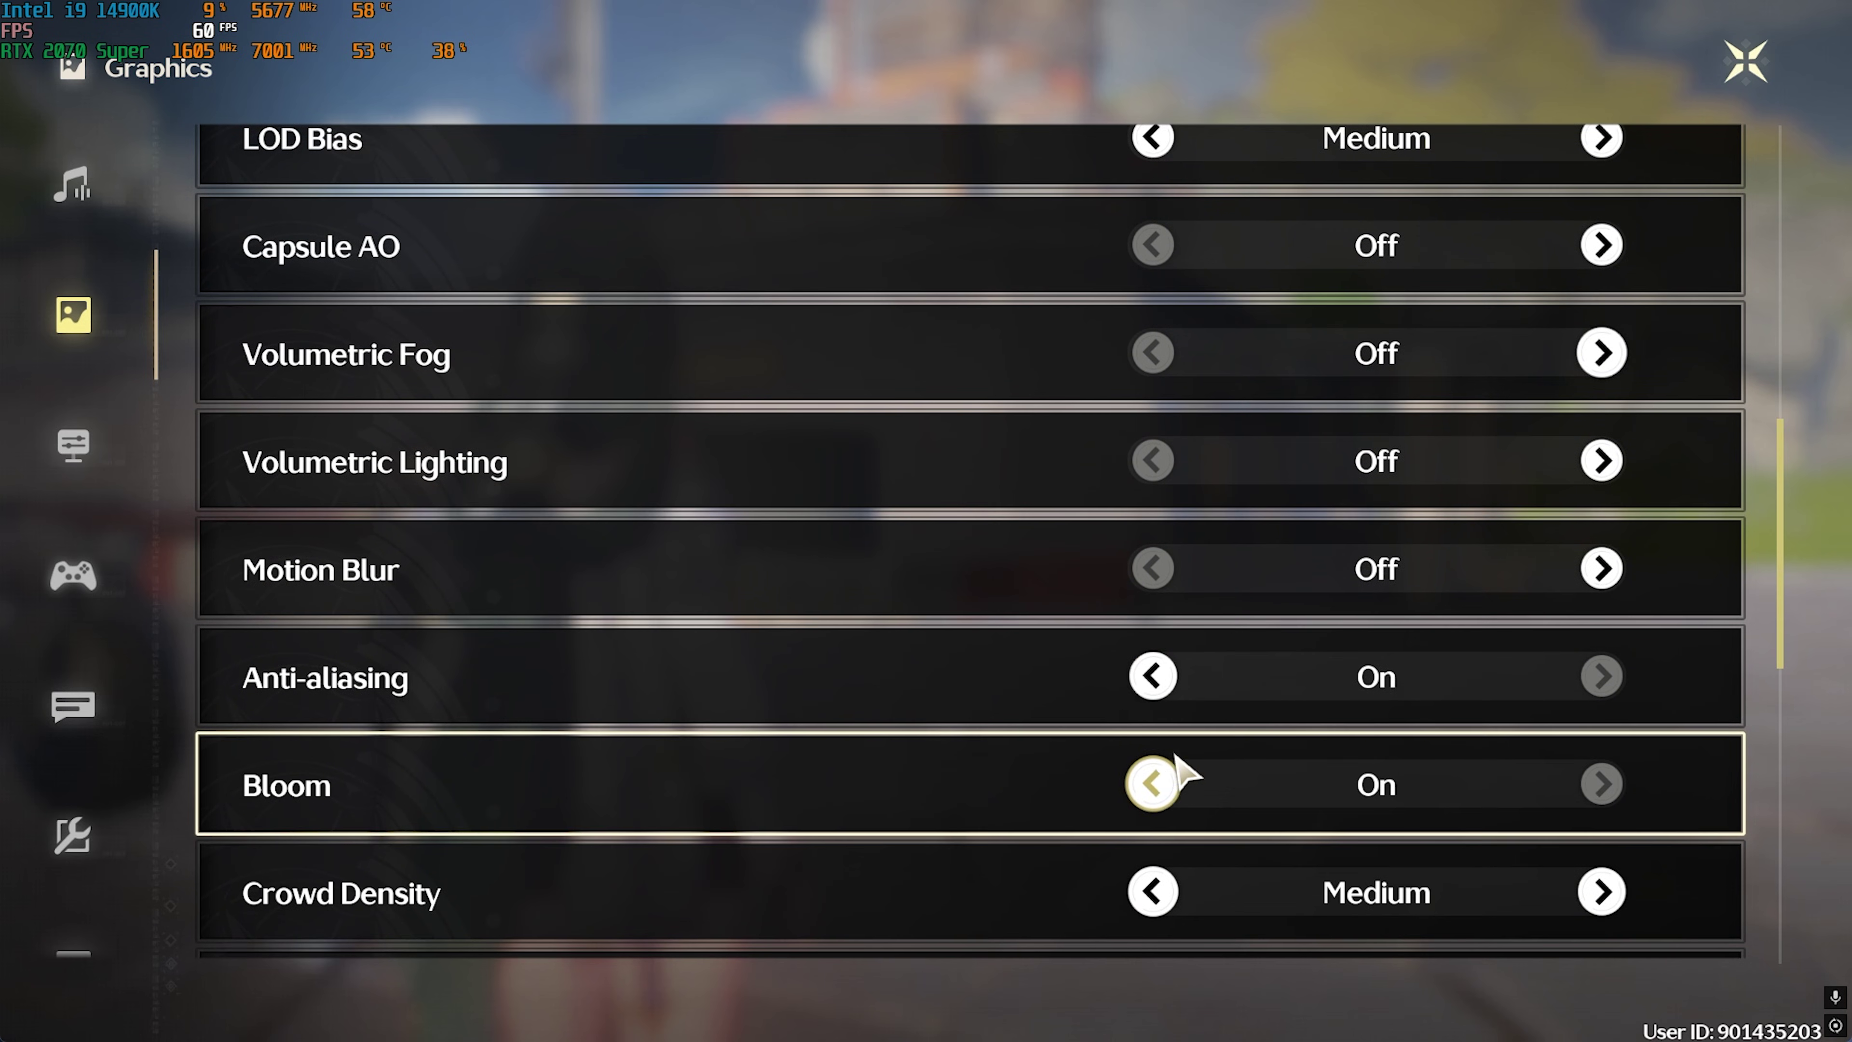
scroll(1191, 728, "down", 1)
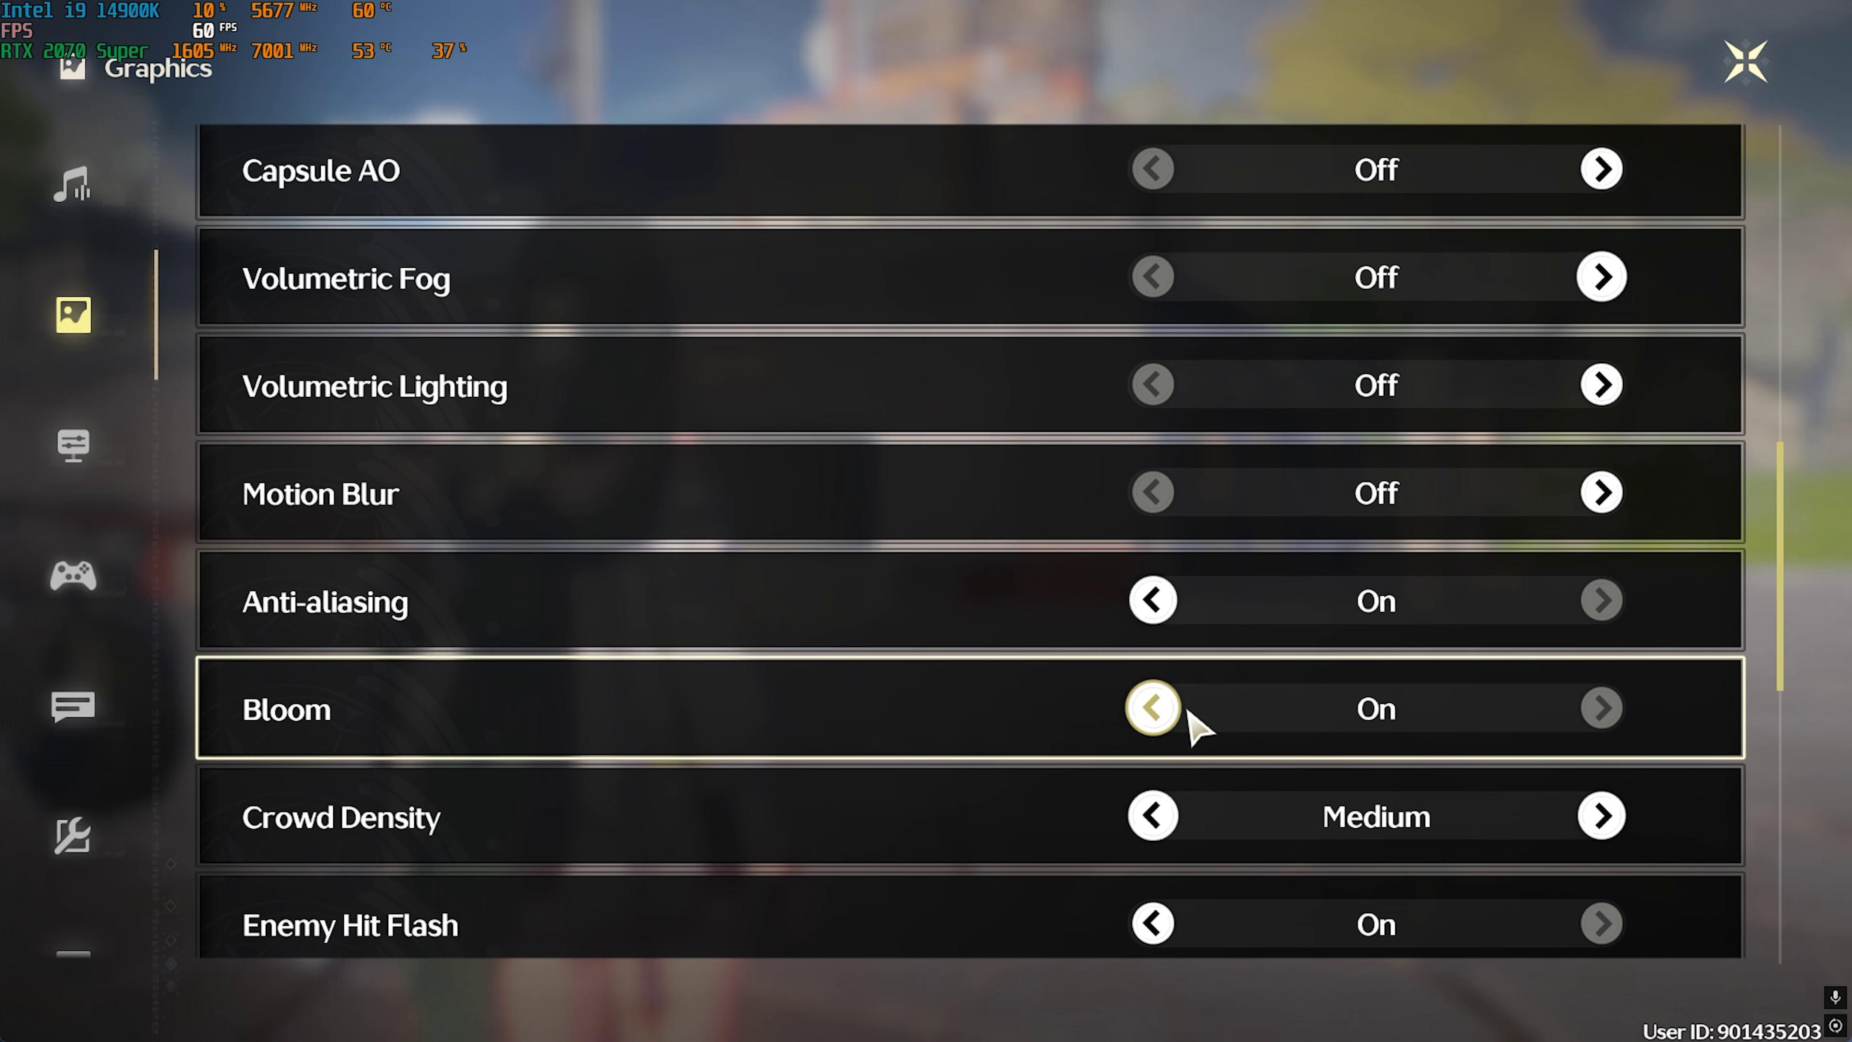
scroll(1199, 728, "down", 1)
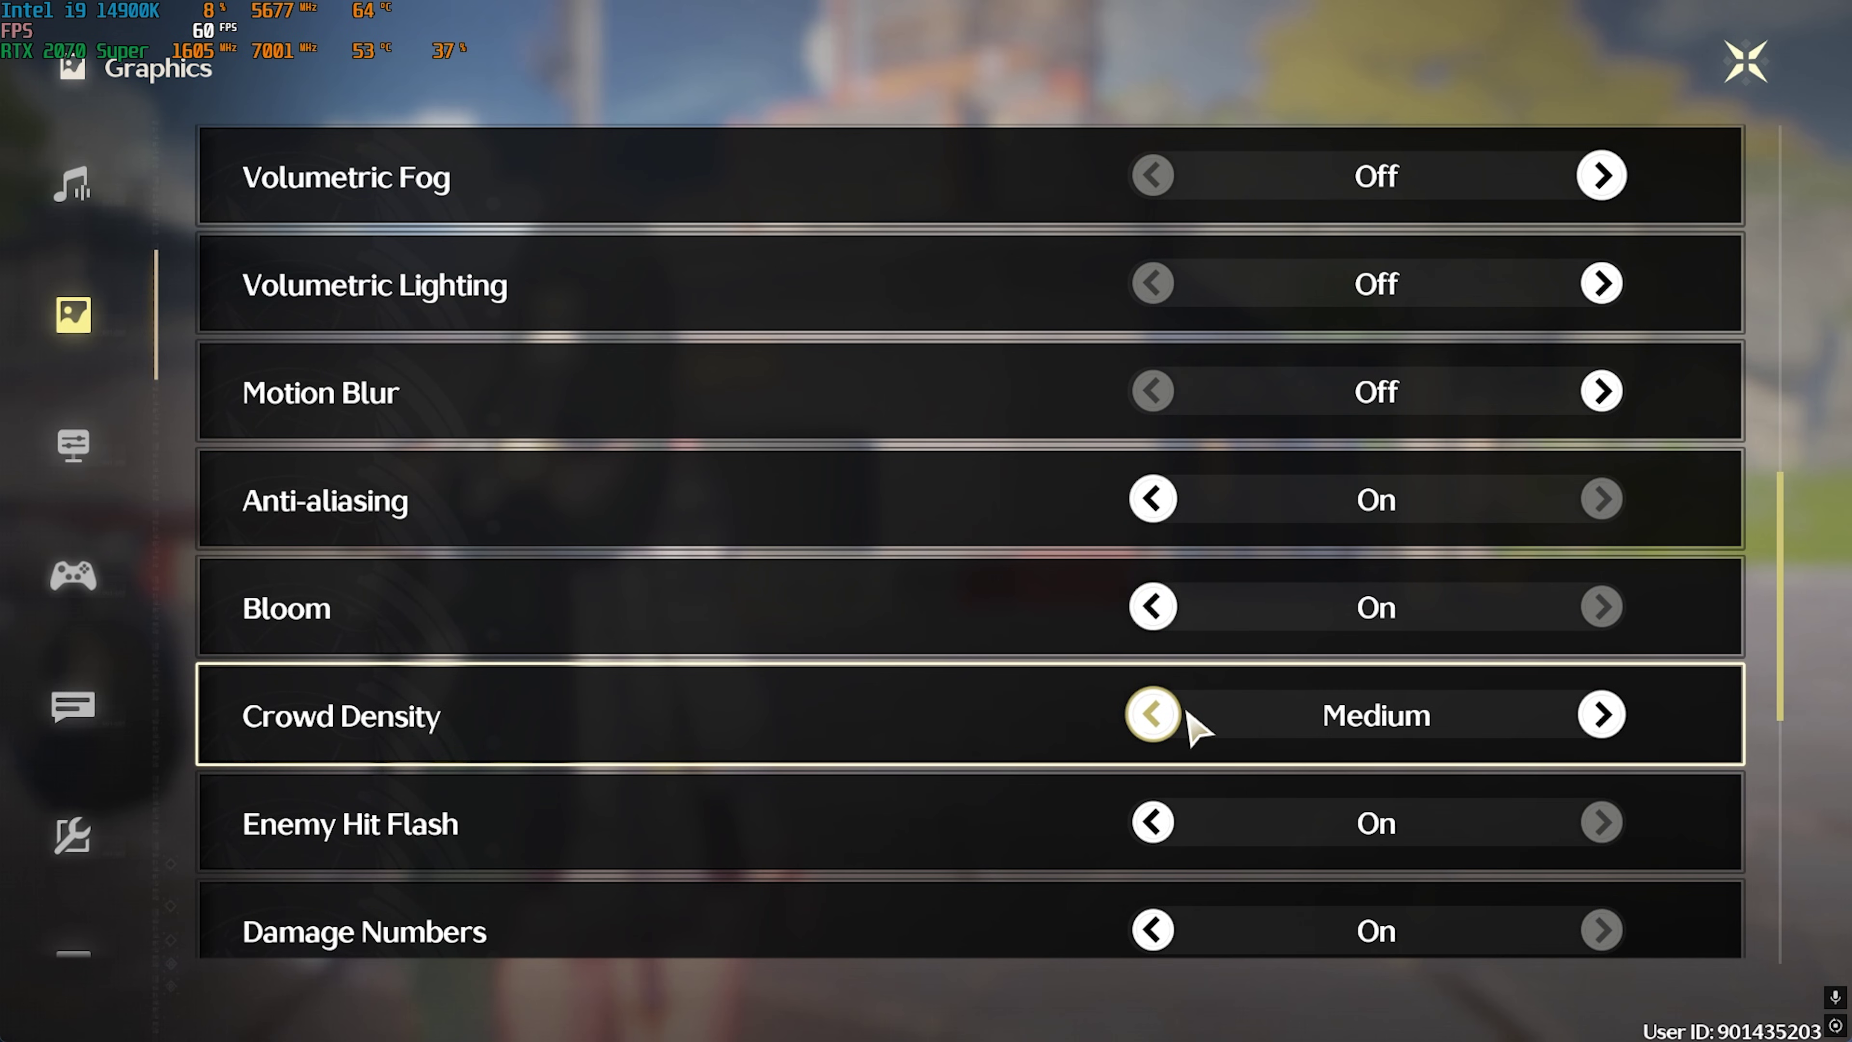
scroll(1195, 726, "down", 1)
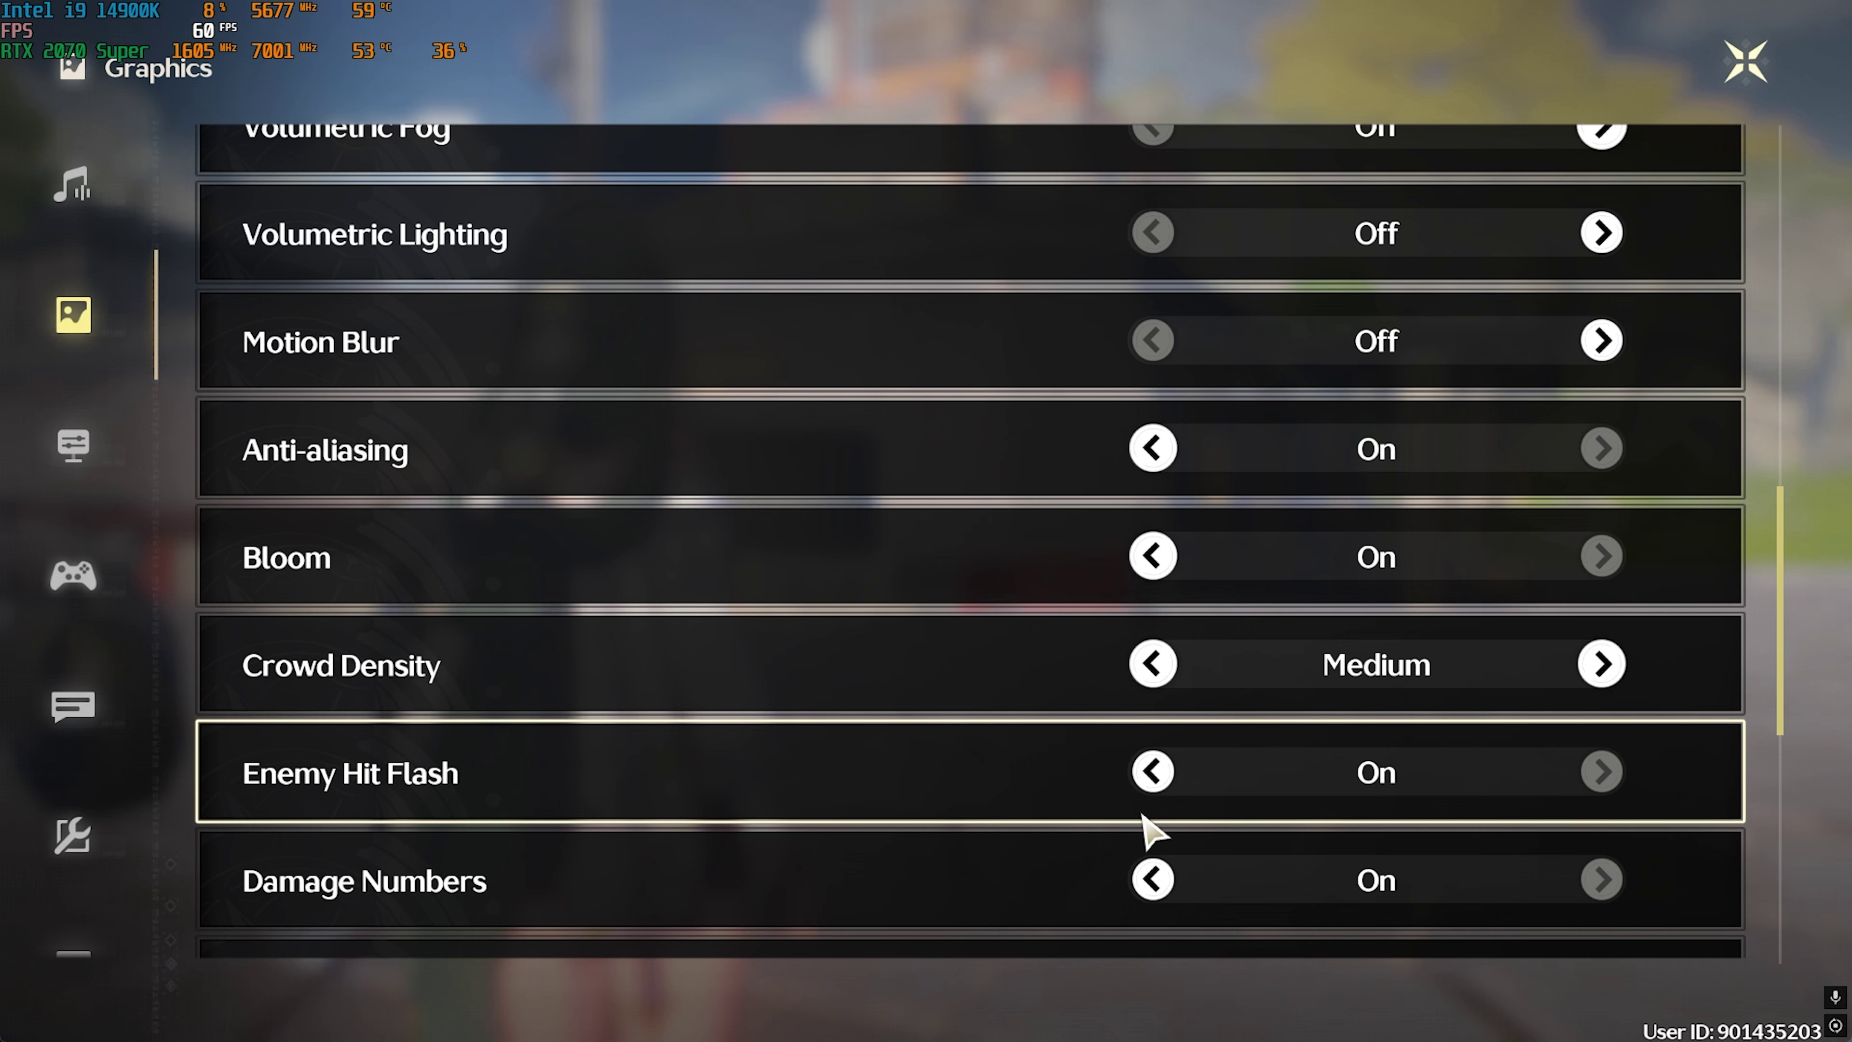
scroll(996, 830, "down", 1)
scroll(1183, 784, "down", 1)
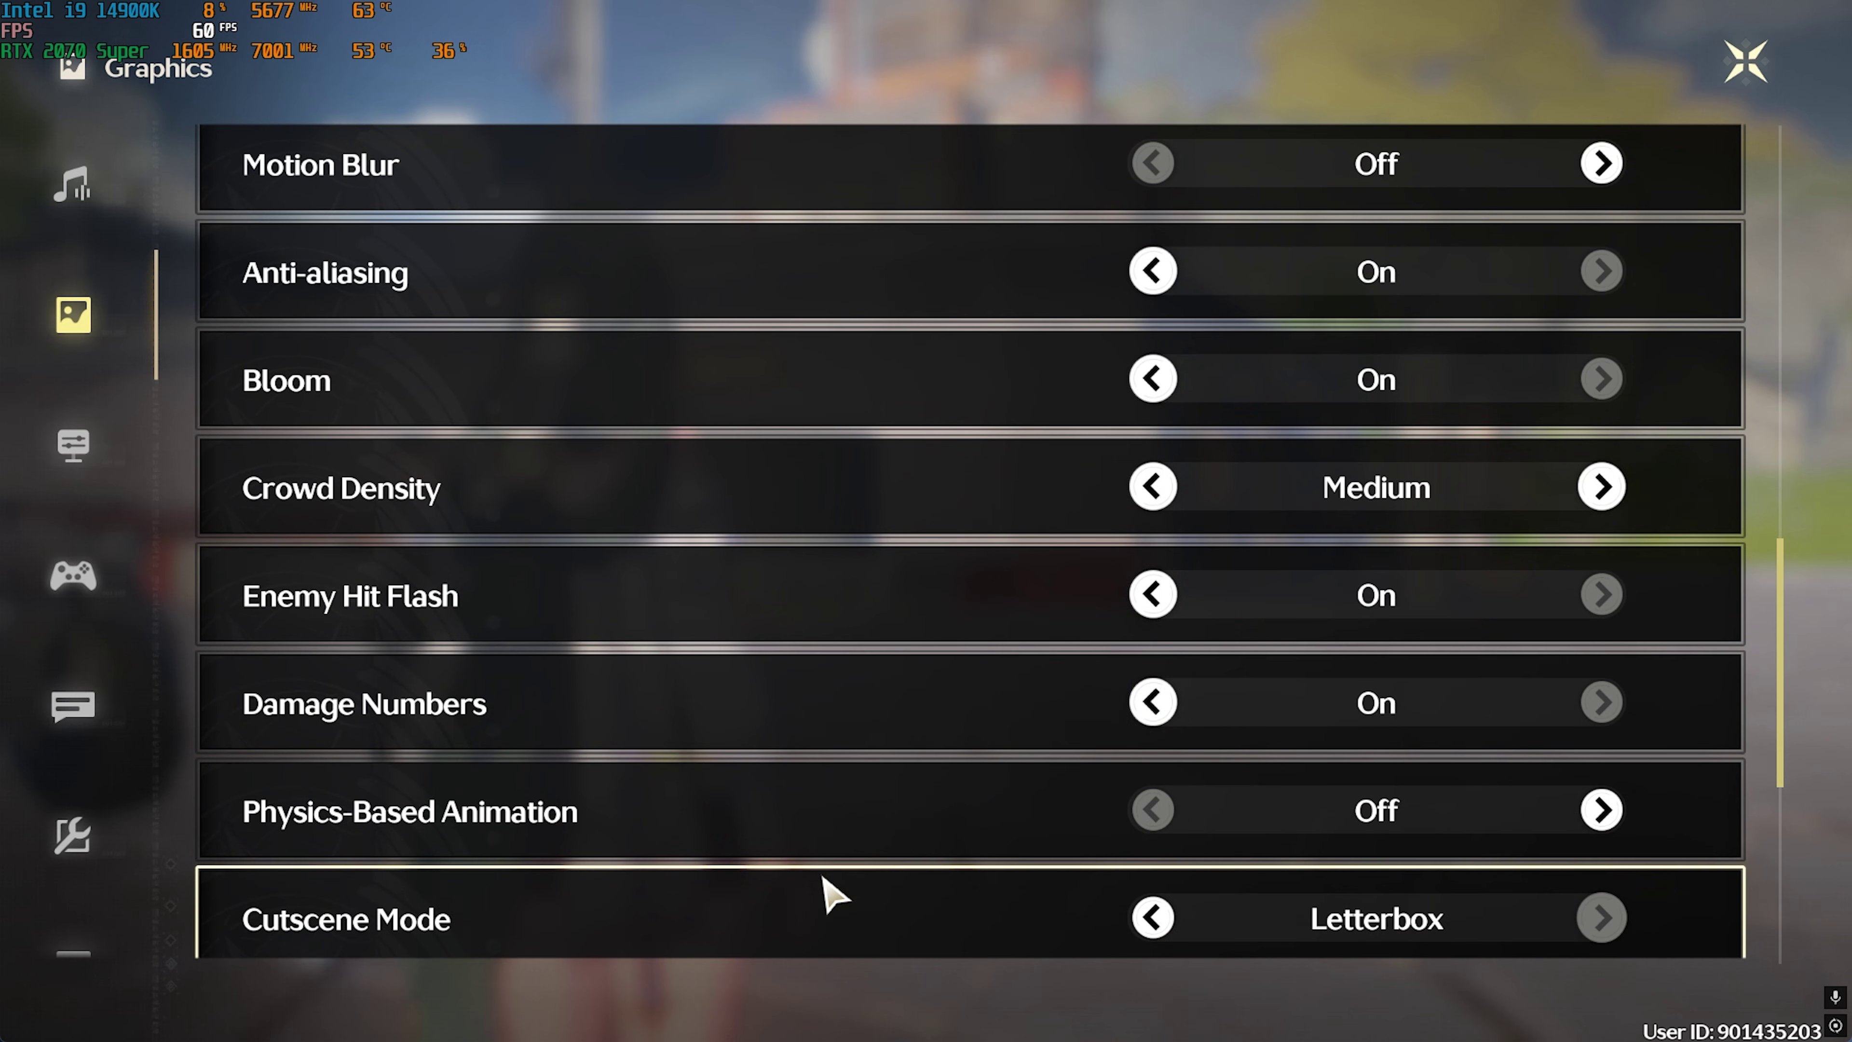
scroll(826, 889, "down", 1)
scroll(1352, 799, "down", 1)
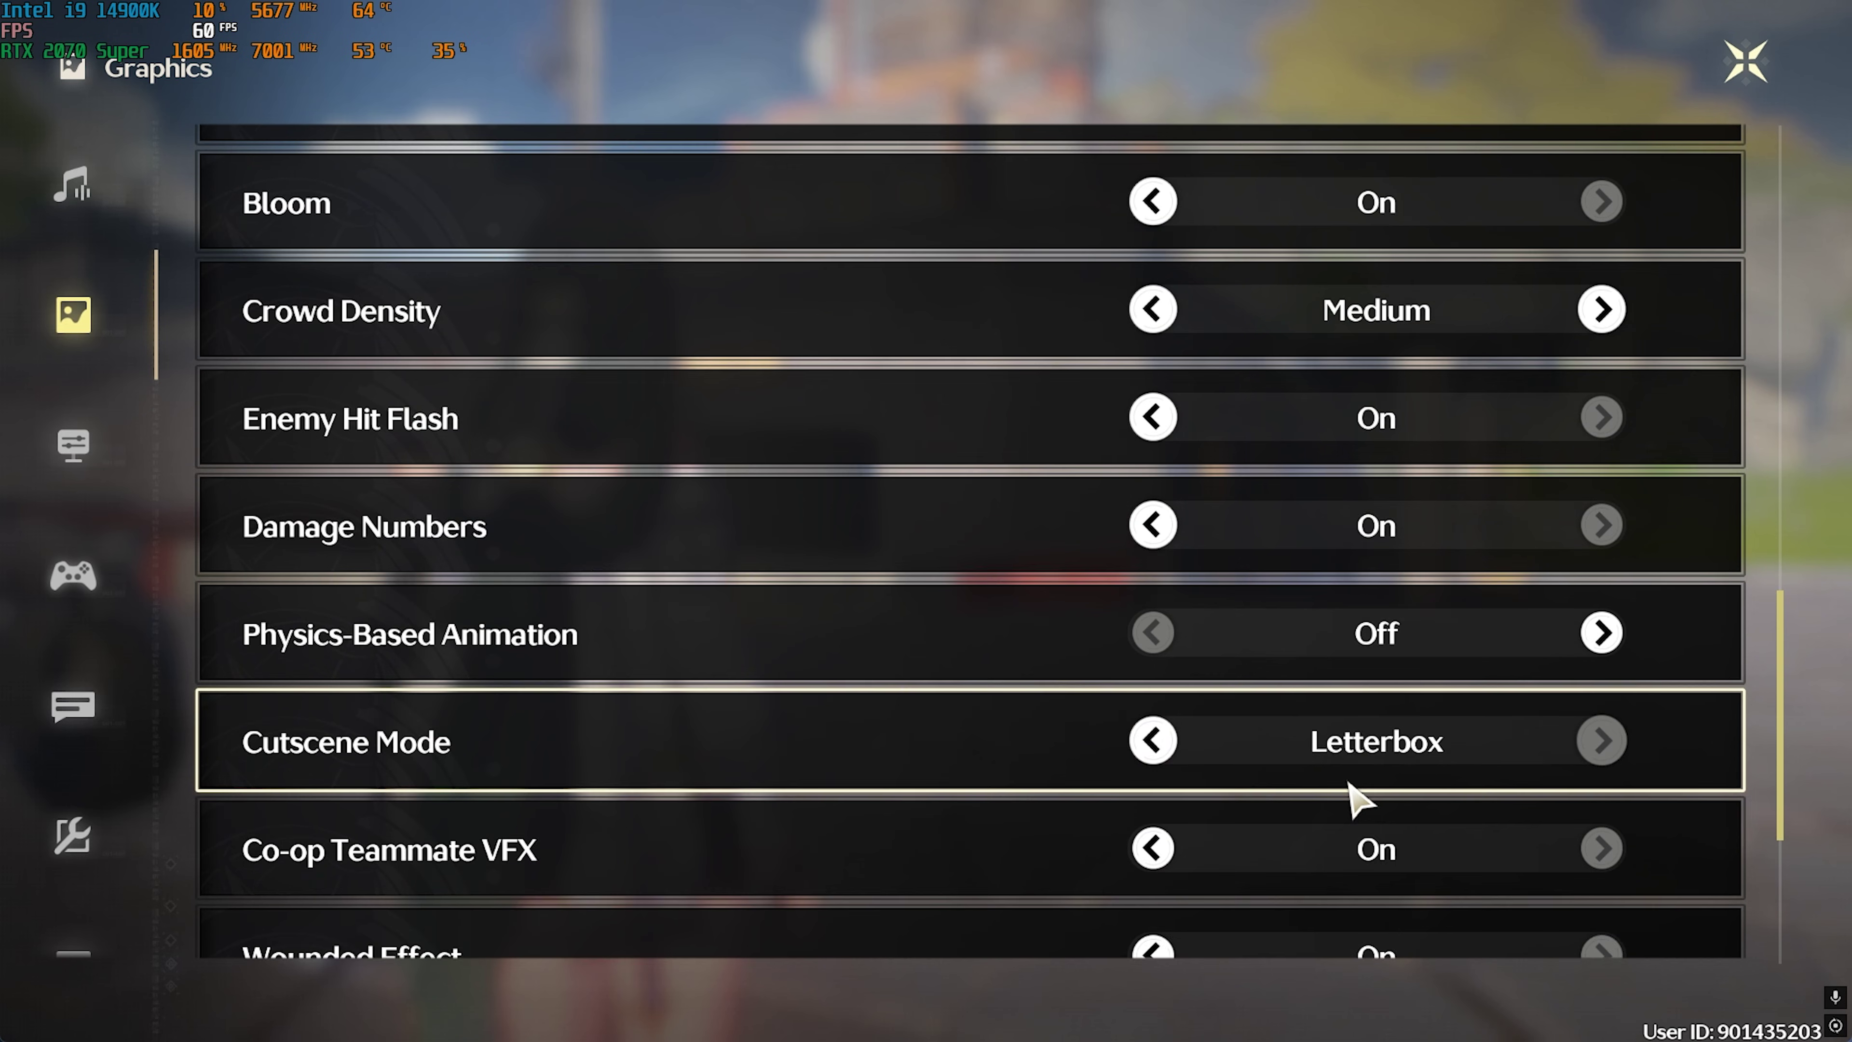
scroll(1167, 824, "down", 1)
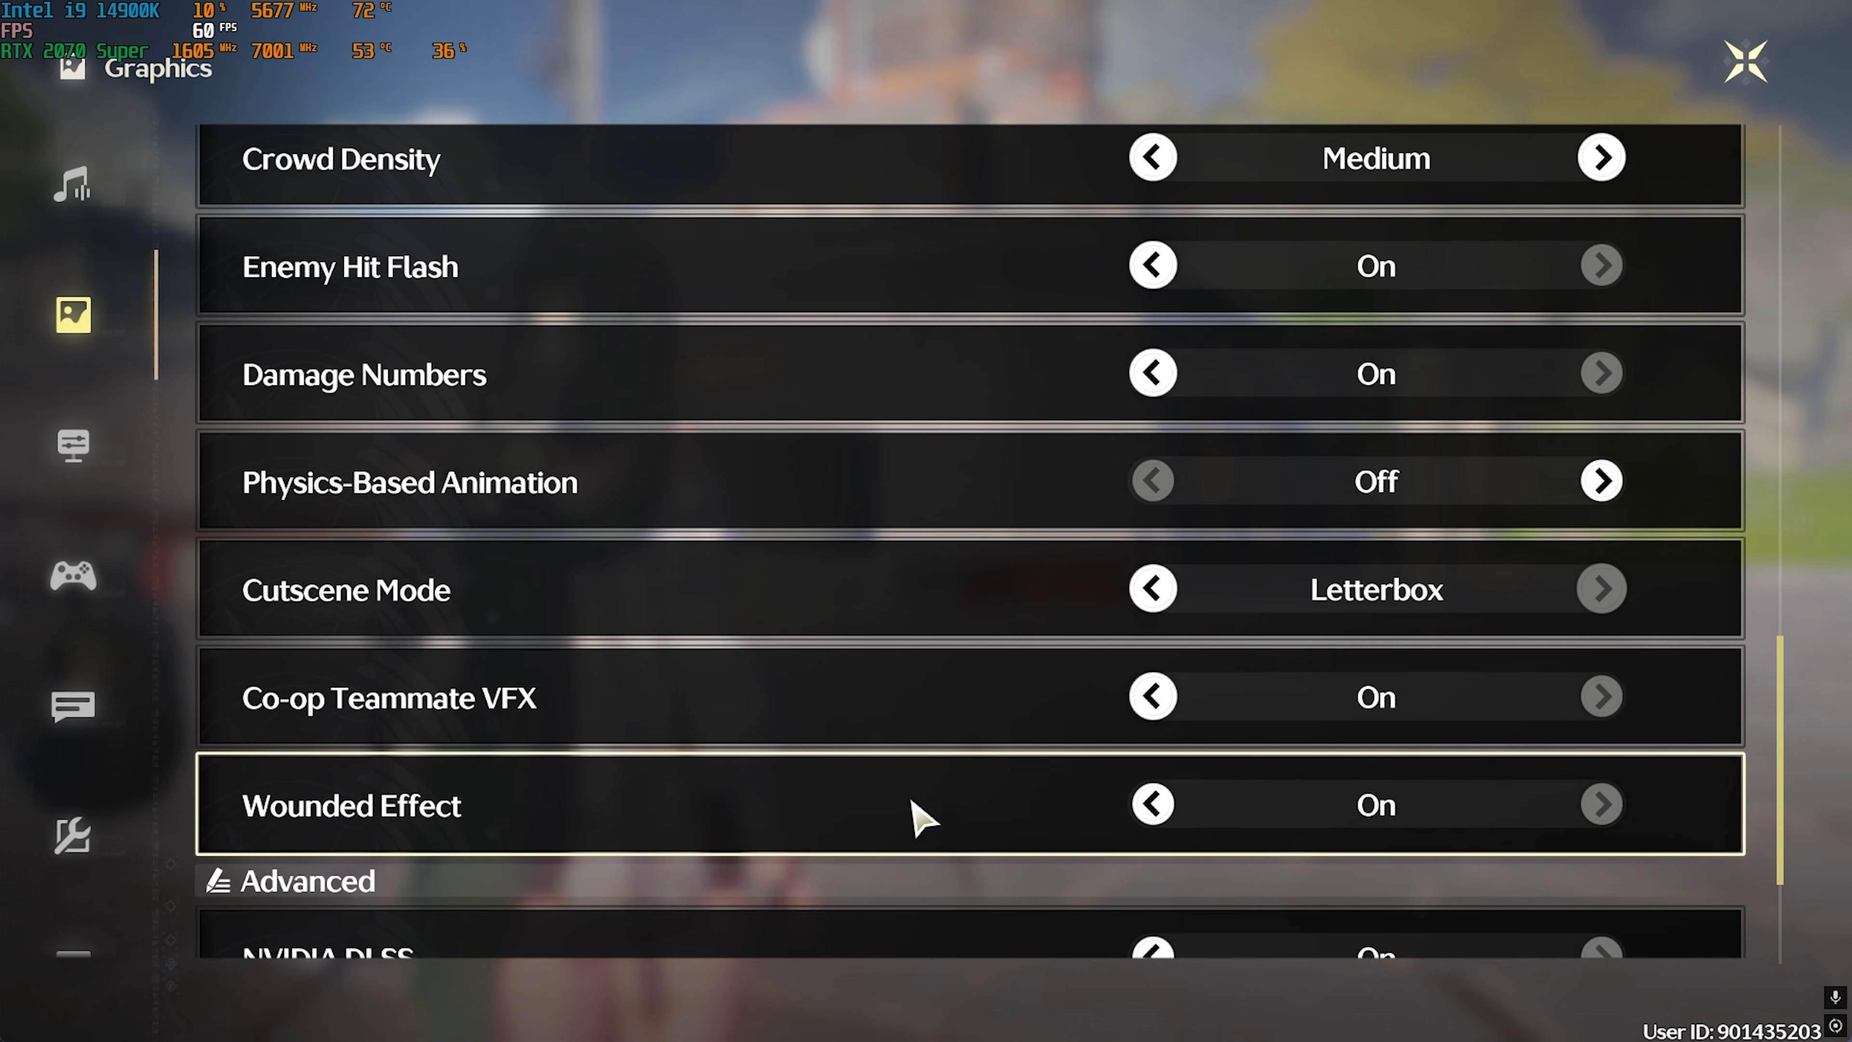
scroll(1208, 794, "down", 2)
Set Super Resolution to Performance and exit the settings screen
scroll(381, 629, "down", 2)
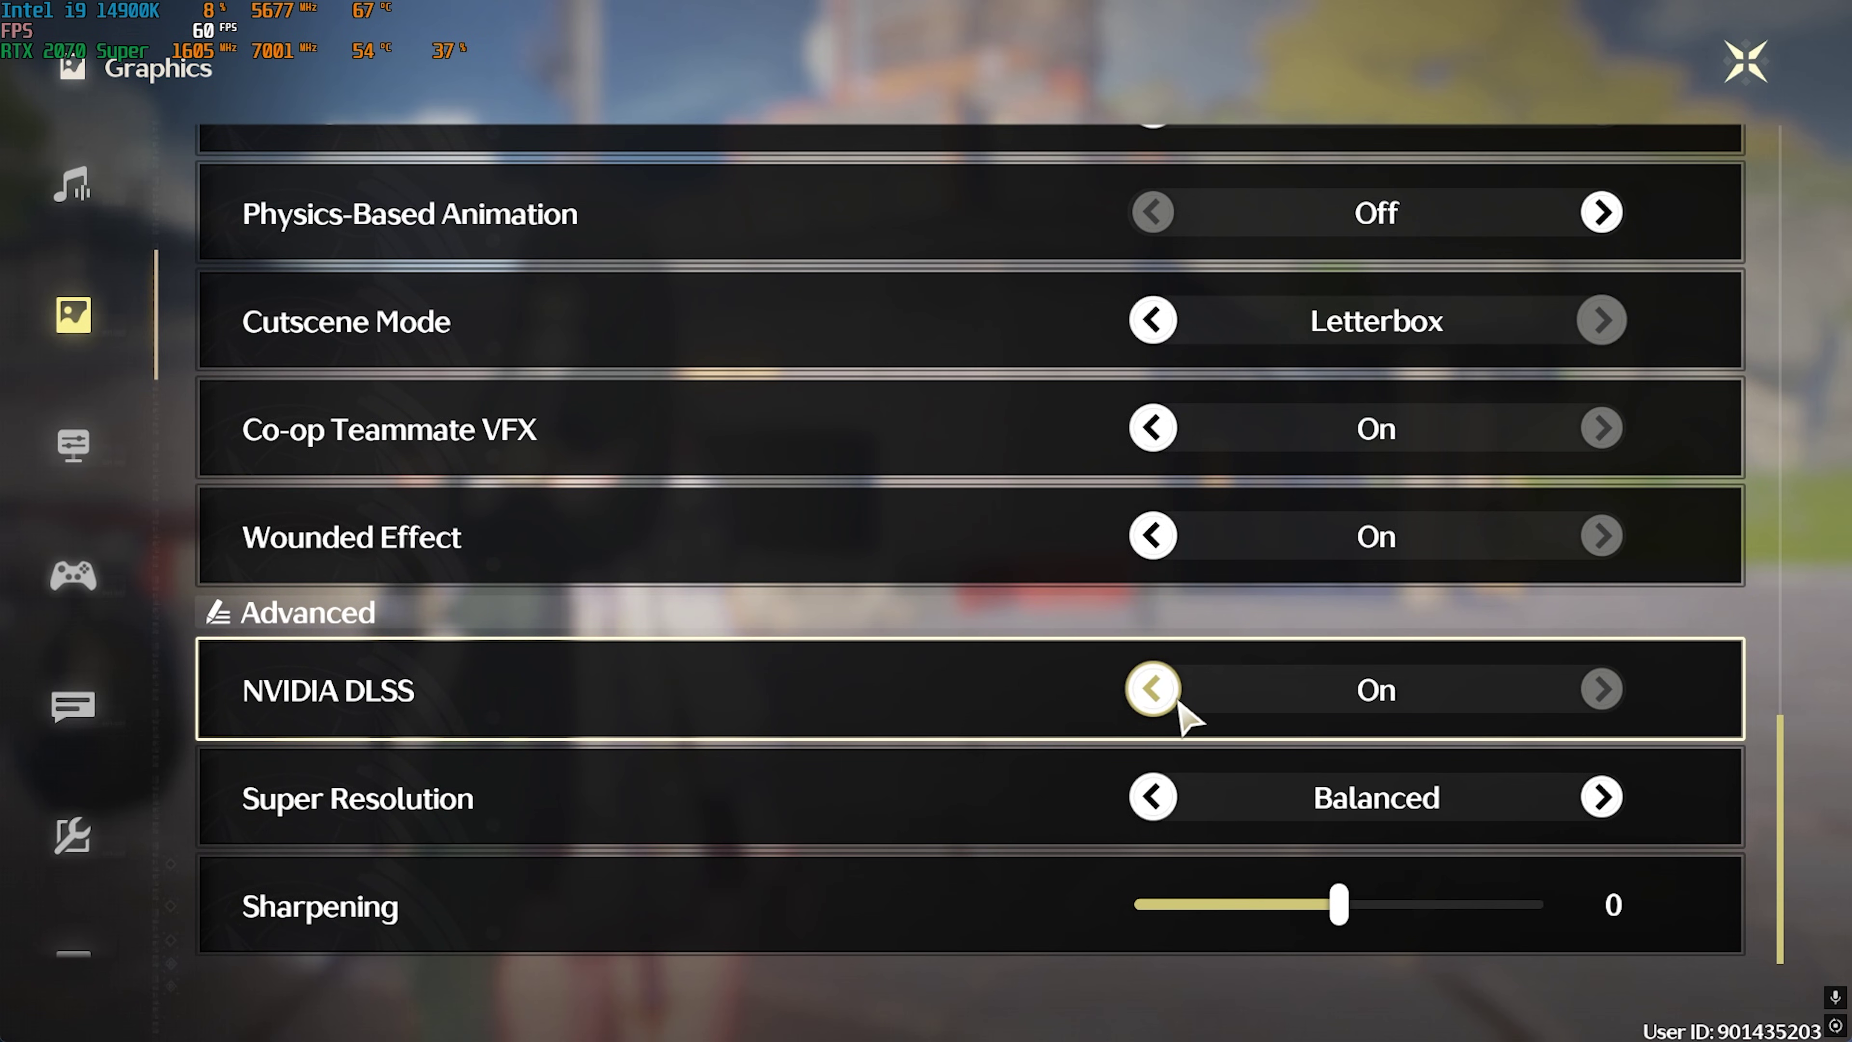
left_click(1151, 795)
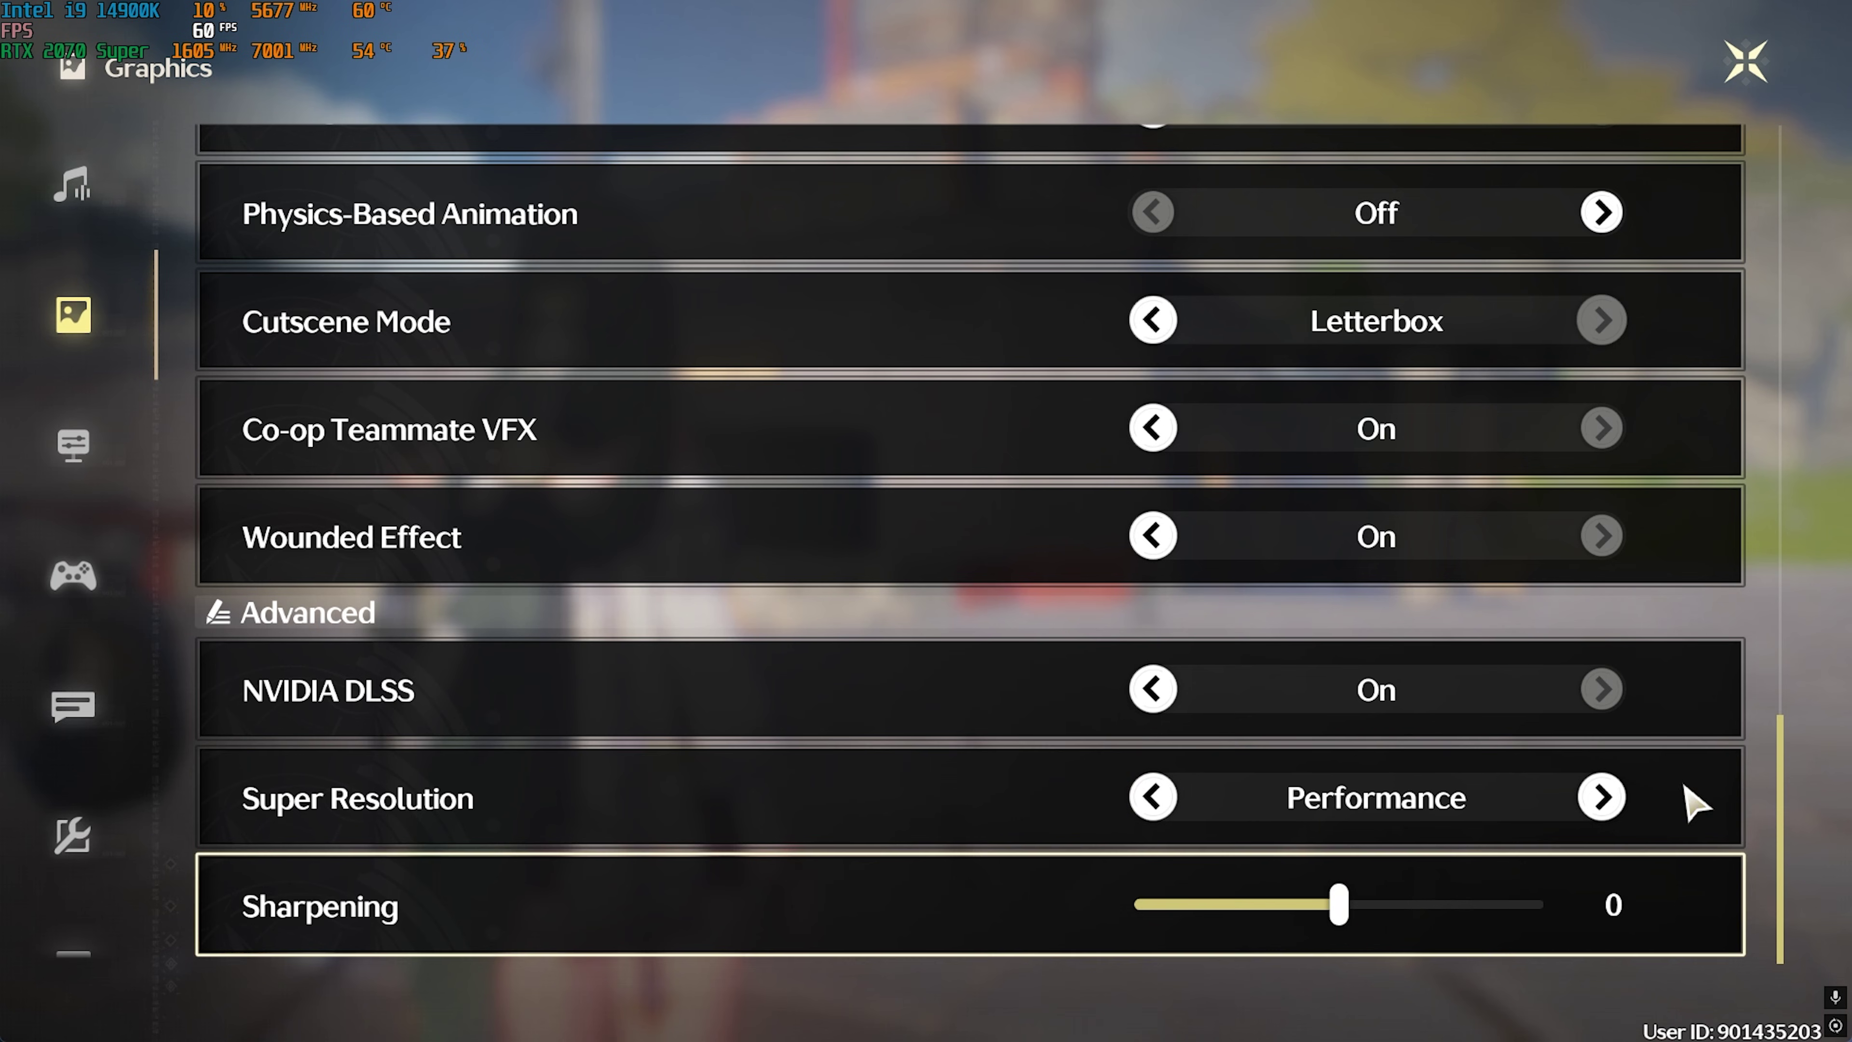
left_click(1728, 65)
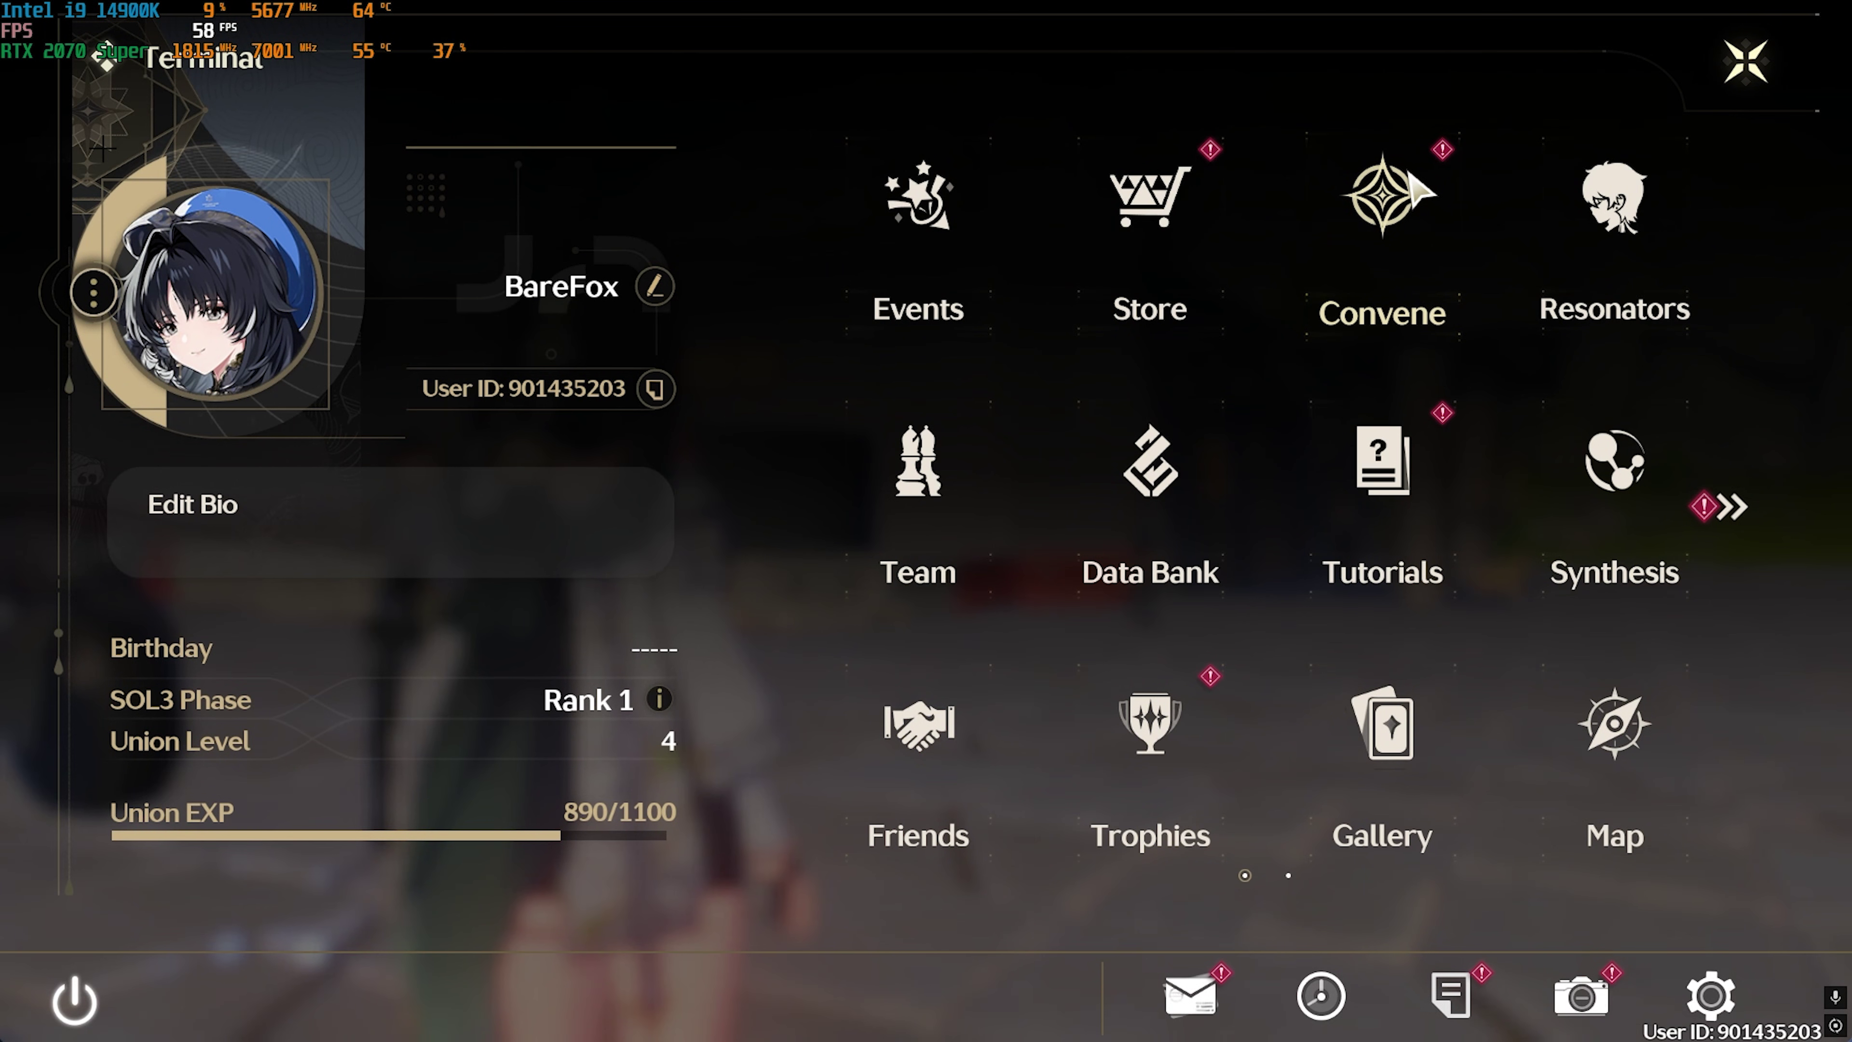
Close the Terminal menu to return to gameplay at the base
left_click(1742, 55)
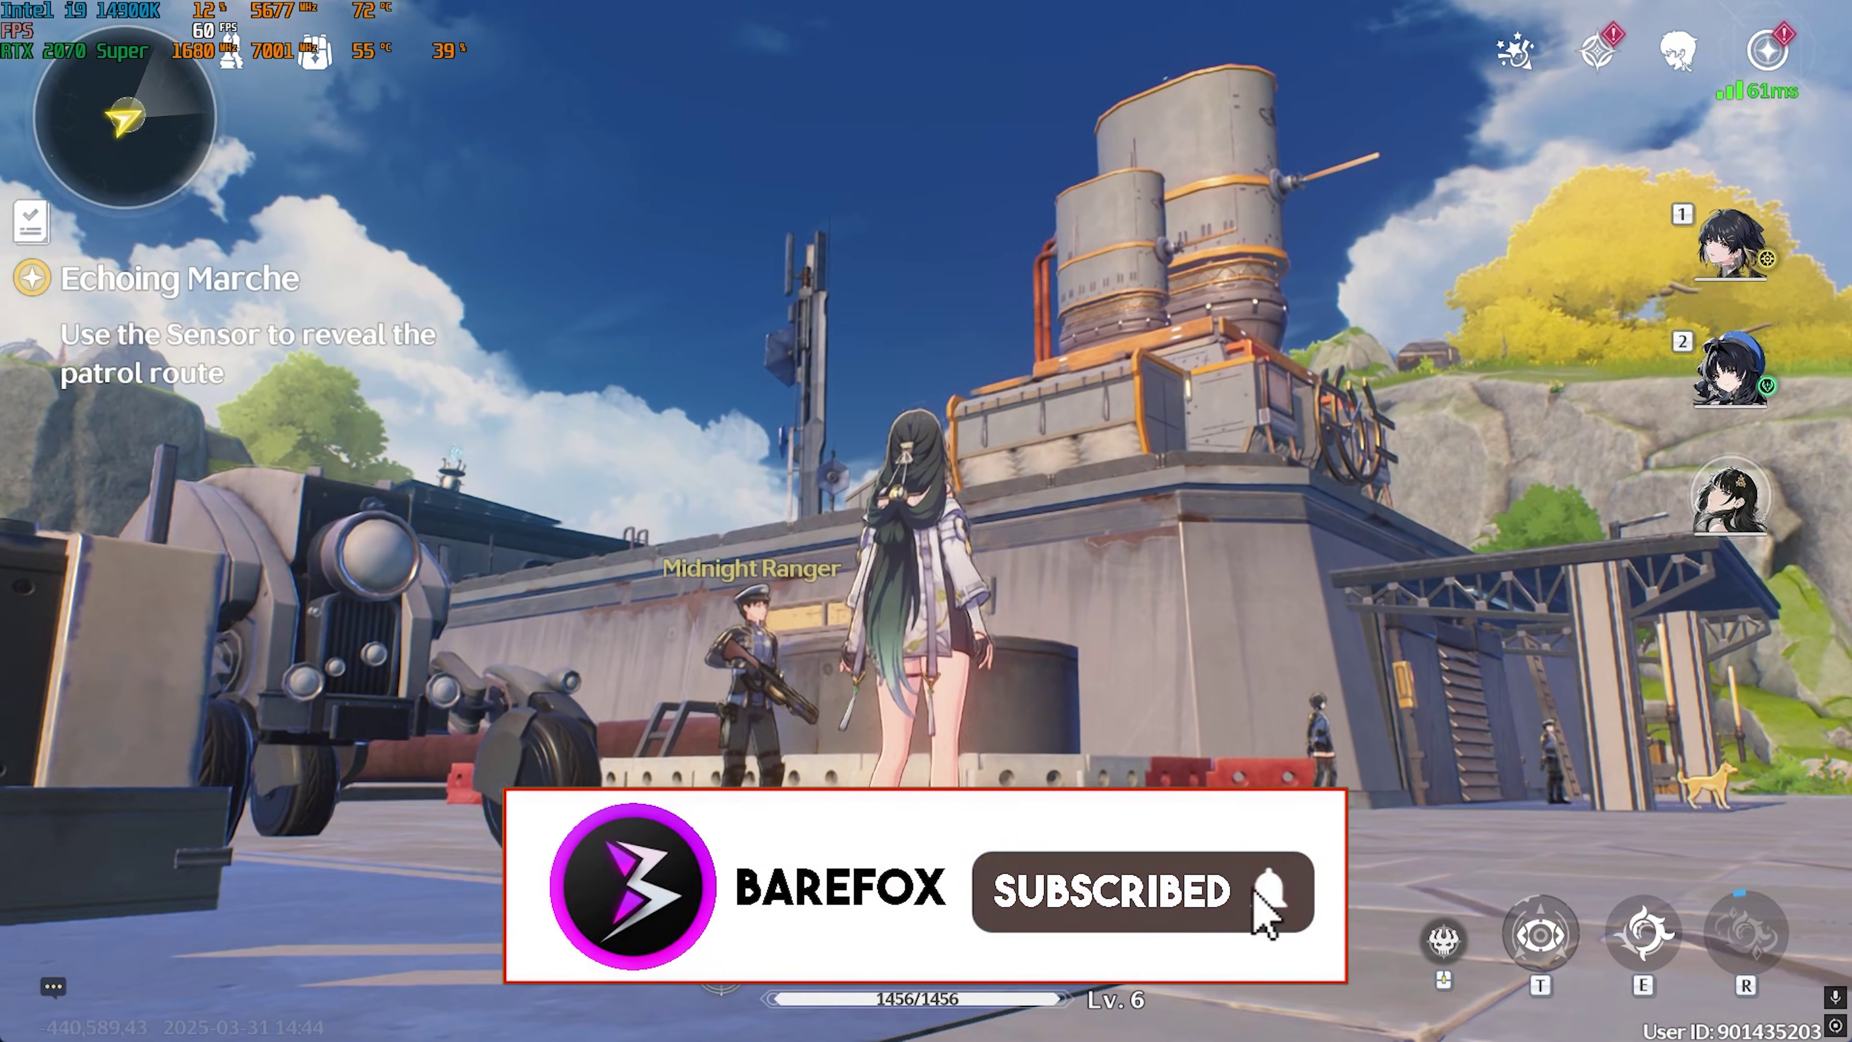